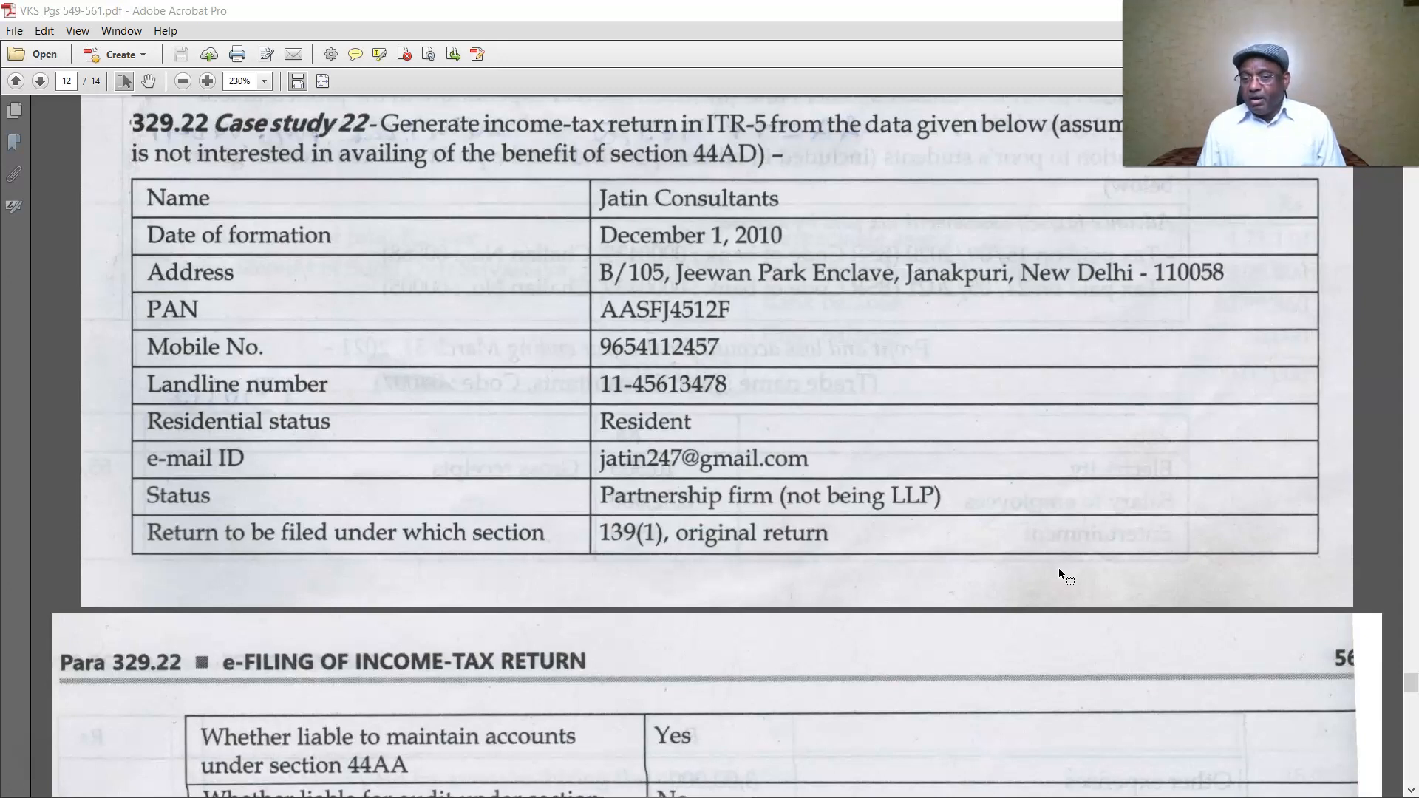
Scroll the PDF from page 12's Case study 22 table to the partners' information on page 13.
{"action": "scroll", "coordinate": [925, 627], "scroll_direction": "down", "scroll_amount": 5}
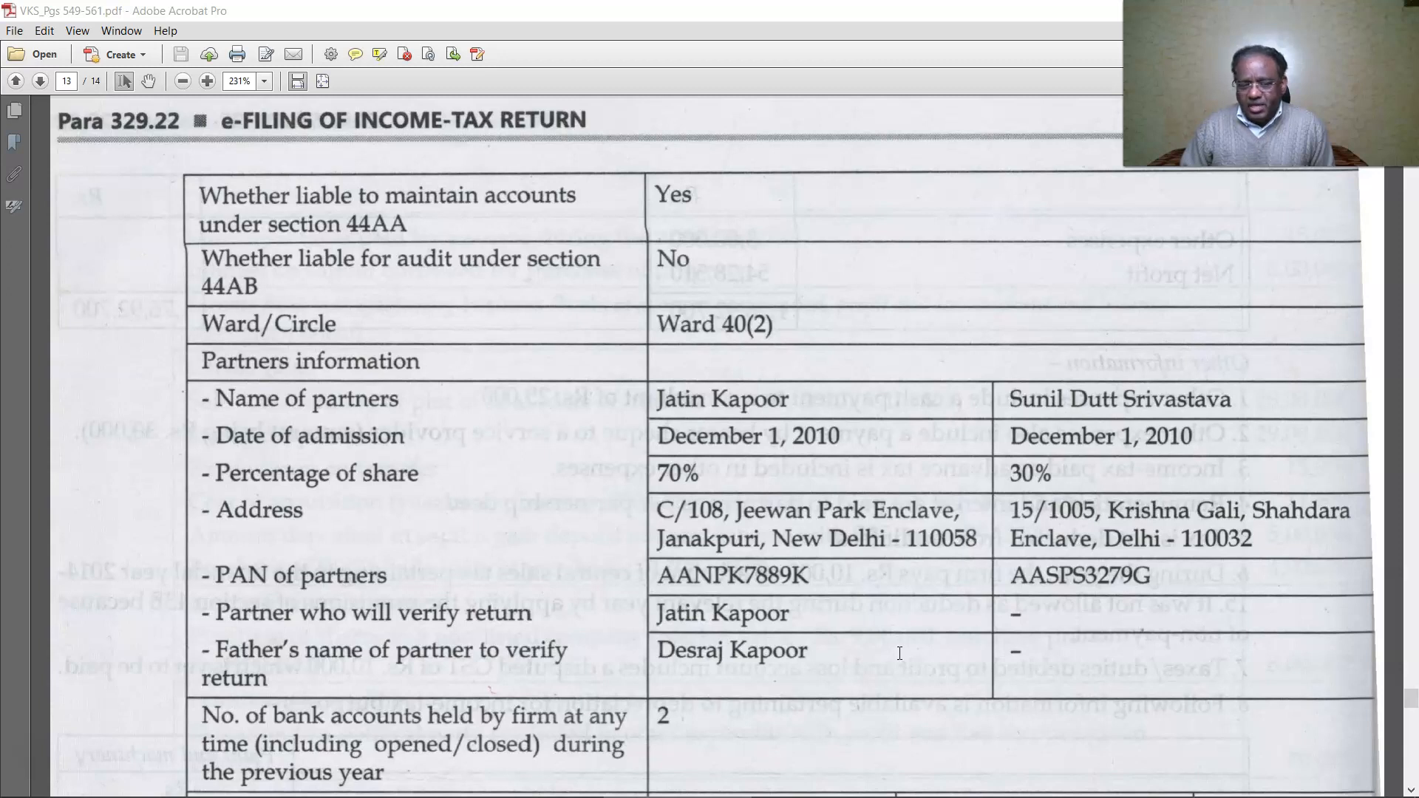
{"action": "scroll", "coordinate": [899, 653], "scroll_direction": "down", "scroll_amount": 7}
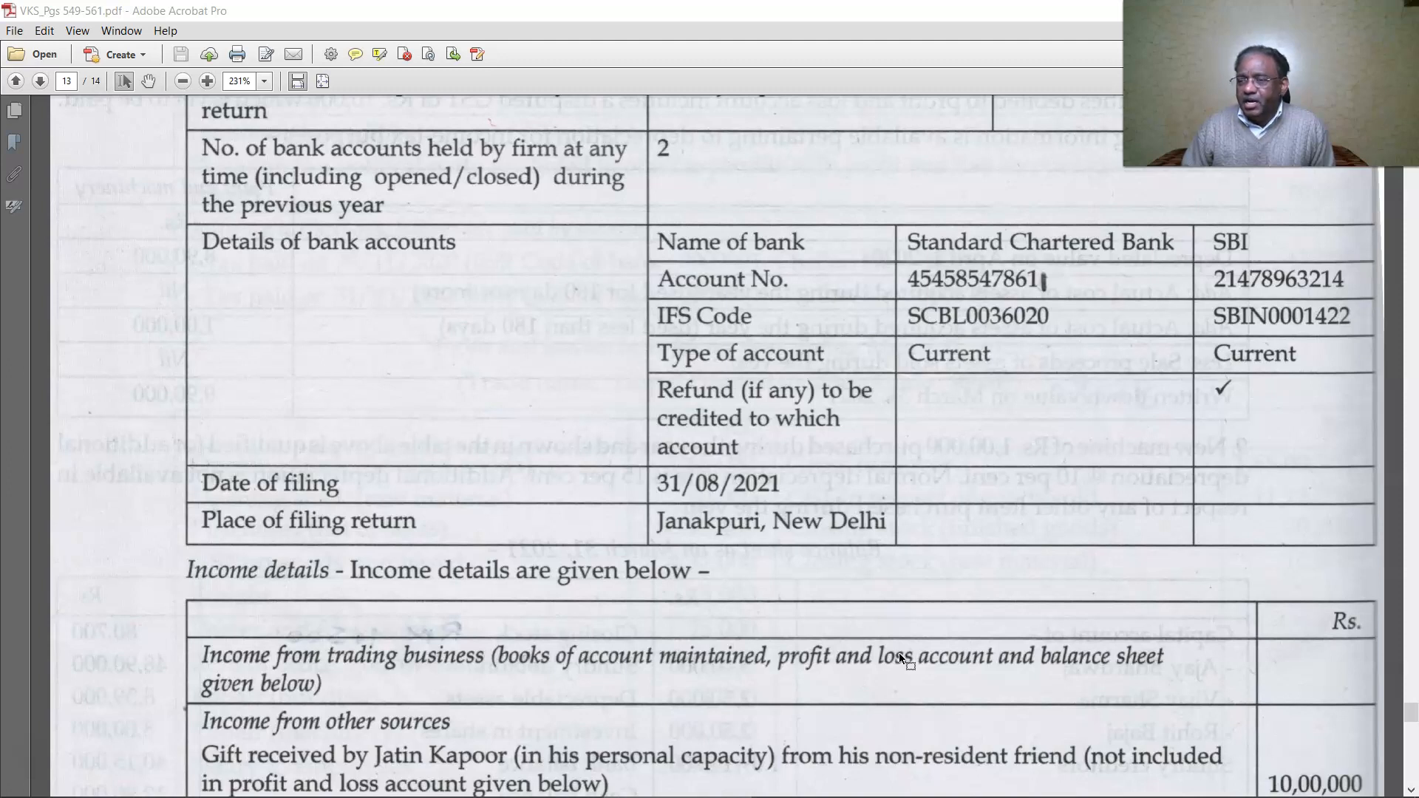
Scroll down to the firm's bank account details and the start of the Income details table.
{"action": "scroll", "coordinate": [536, 364], "scroll_direction": "down", "scroll_amount": 5}
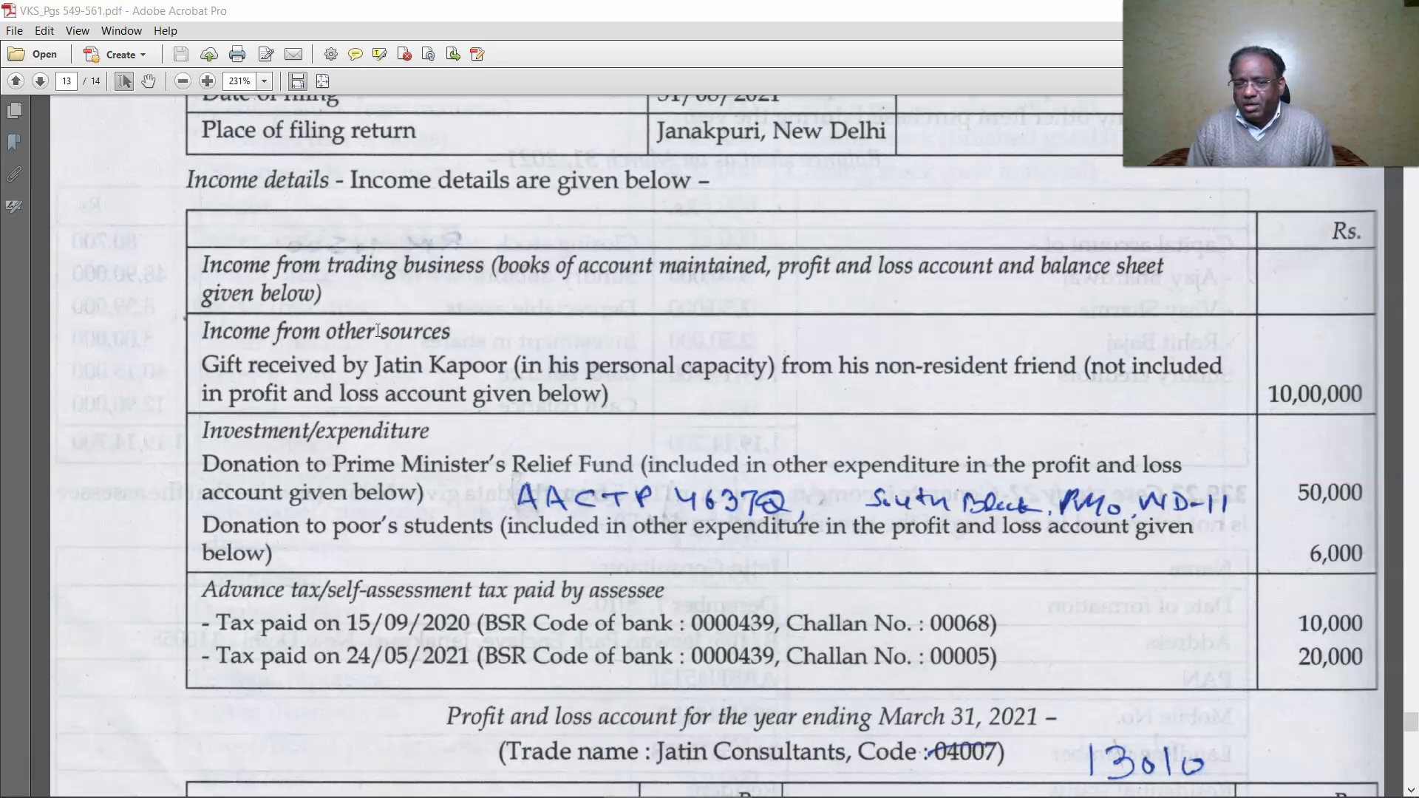
{"action": "scroll", "coordinate": [1287, 357], "scroll_direction": "down", "scroll_amount": 3}
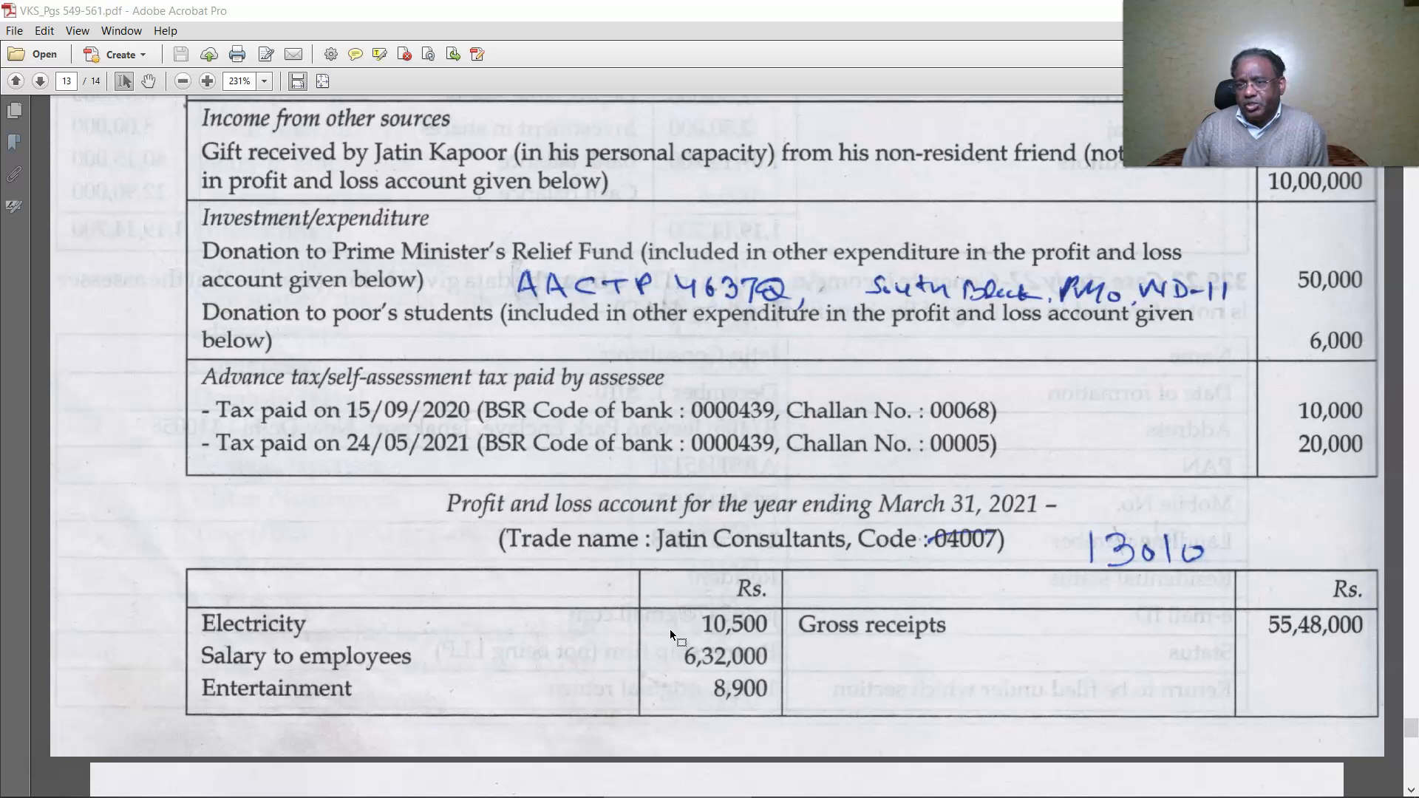
Scroll past the income details to page 14's profit and loss expenses ending in 6,47,400 net profit.
{"action": "scroll", "coordinate": [784, 569], "scroll_direction": "down", "scroll_amount": 10}
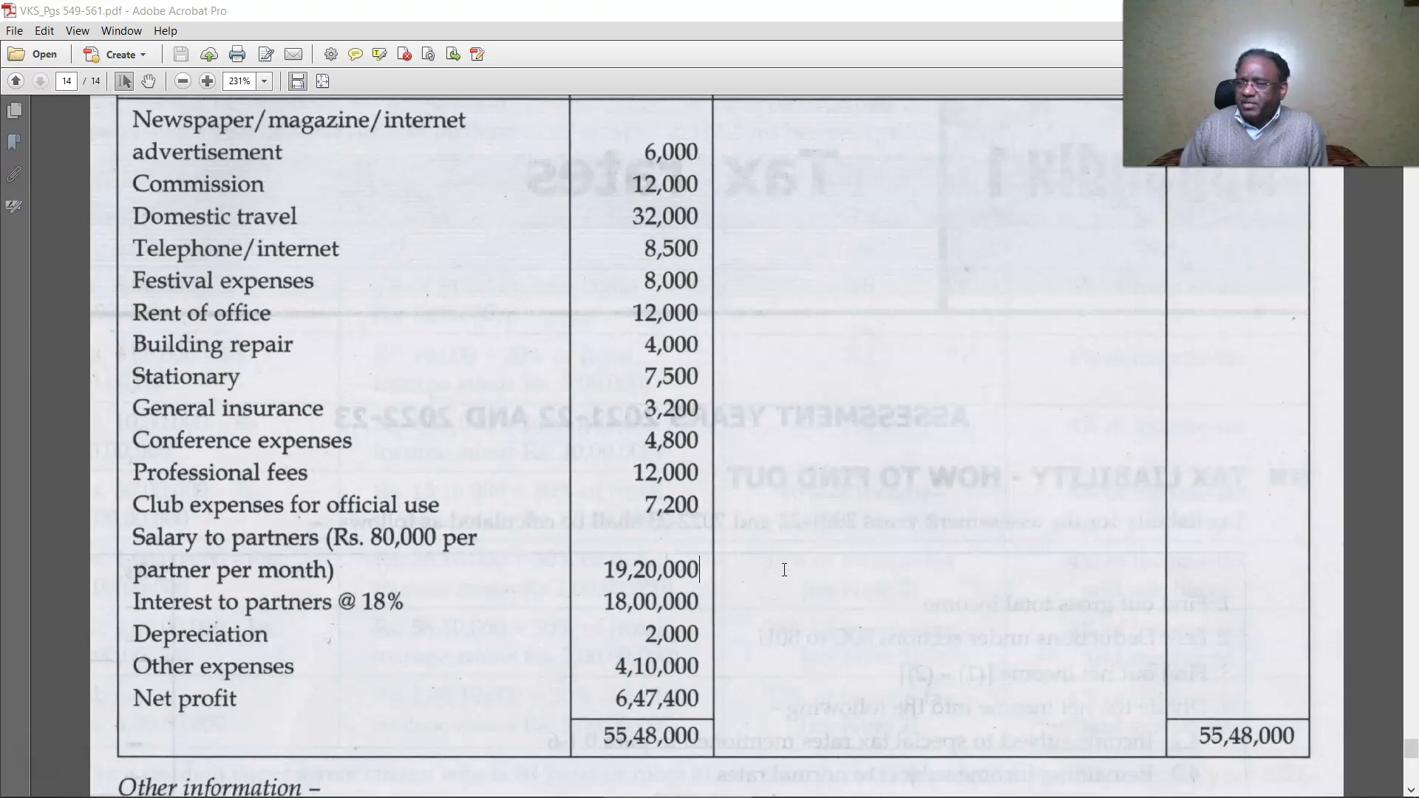
{"action": "scroll", "coordinate": [784, 569], "scroll_direction": "down", "scroll_amount": 10}
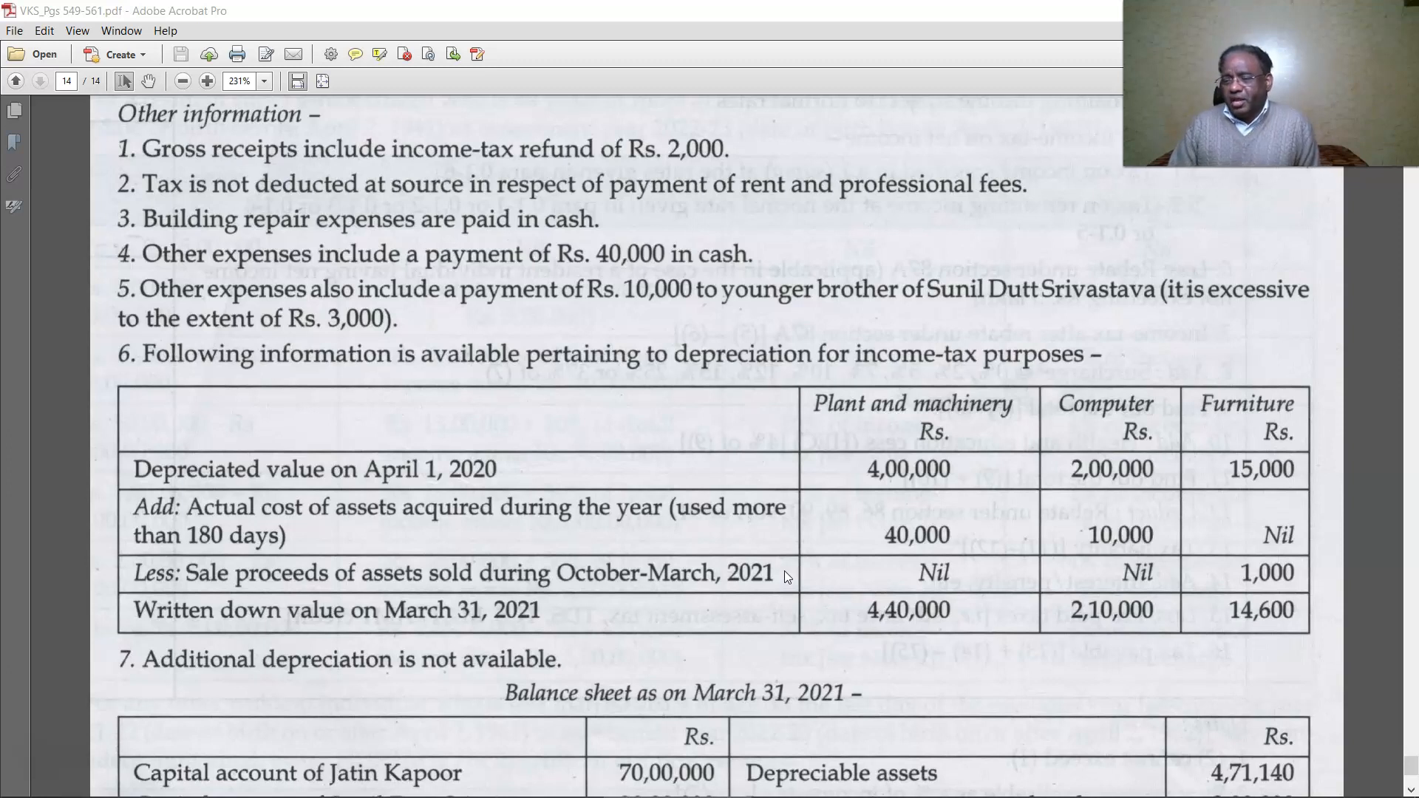
Bring up the Other information notes, depreciation table and 31 March 2021 balance sheet.
{"action": "scroll", "coordinate": [784, 571], "scroll_direction": "down", "scroll_amount": 3}
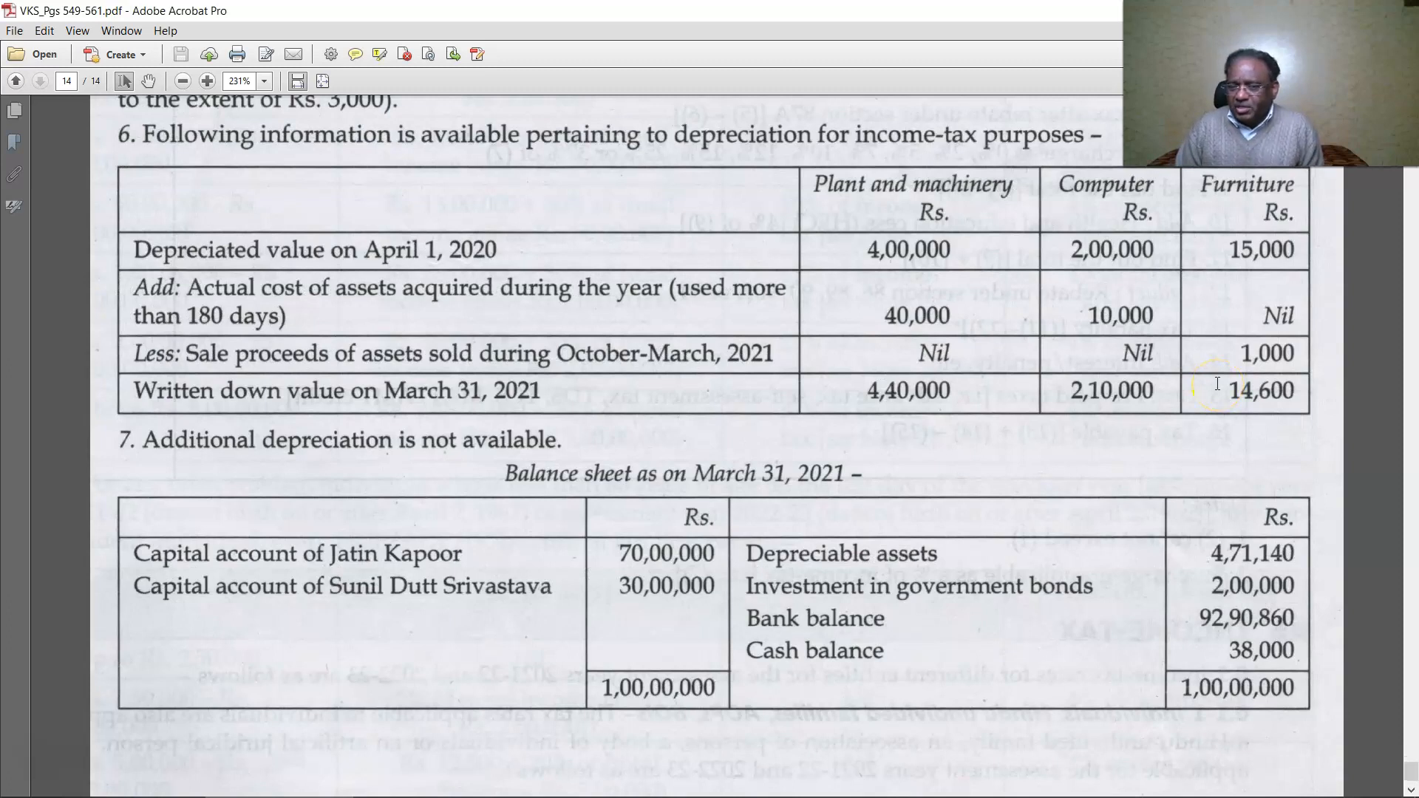
{"action": "left_click", "coordinate": [1199, 390]}
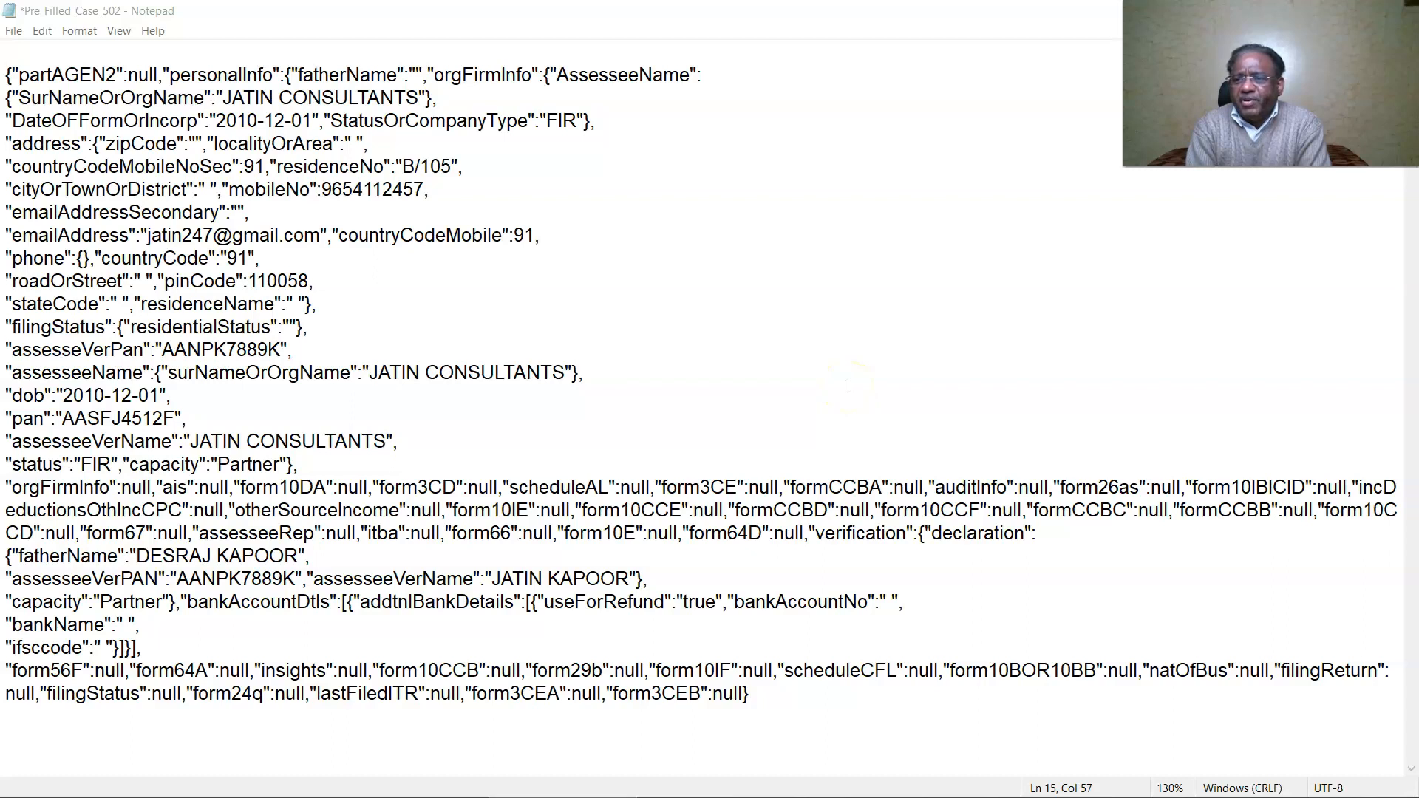
In the pre-filled JSON, highlight the firm name, residence number, mobile, e-mail and PIN code for cross-checking.
{"action": "left_click", "coordinate": [718, 381]}
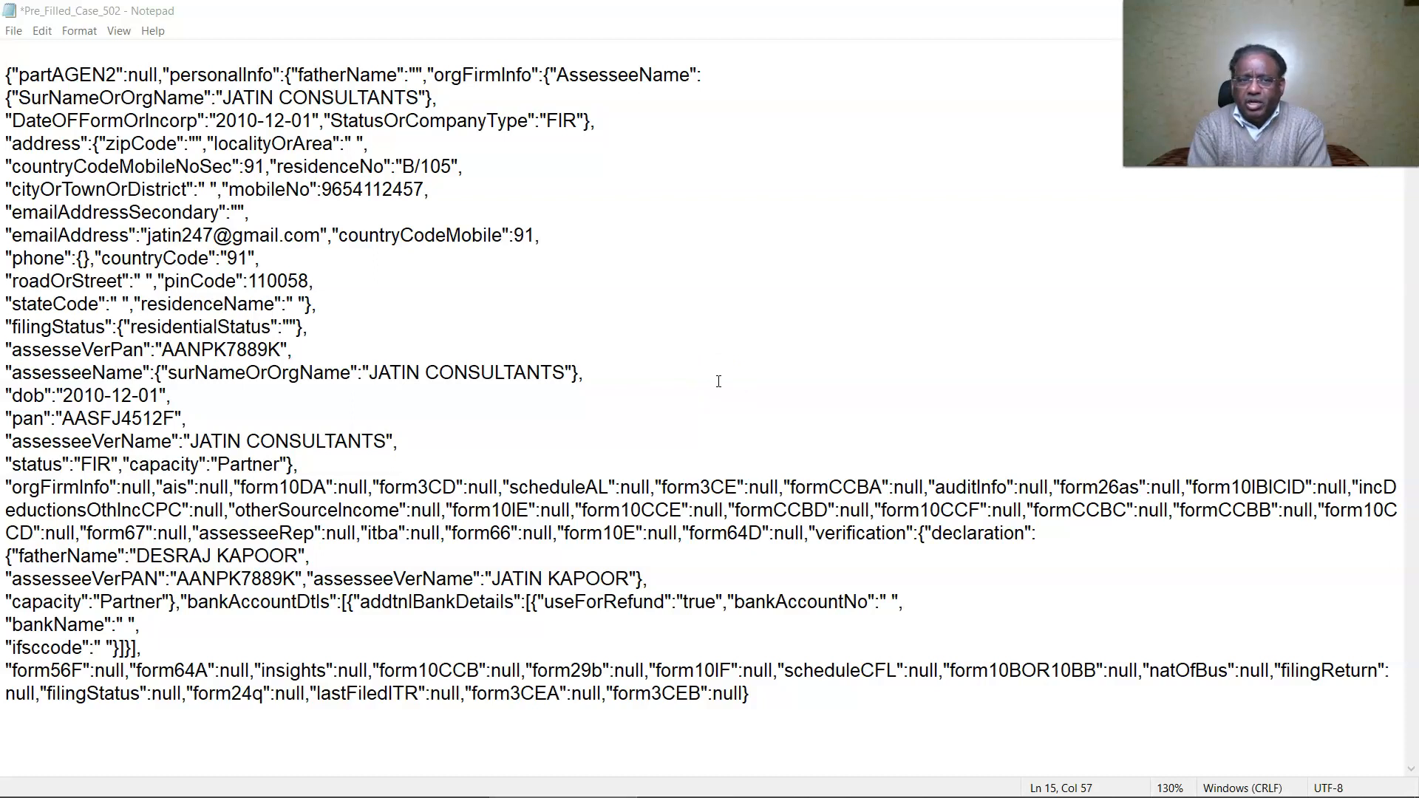
{"action": "left_click_drag", "start_coordinate": [222, 97], "coordinate": [419, 96]}
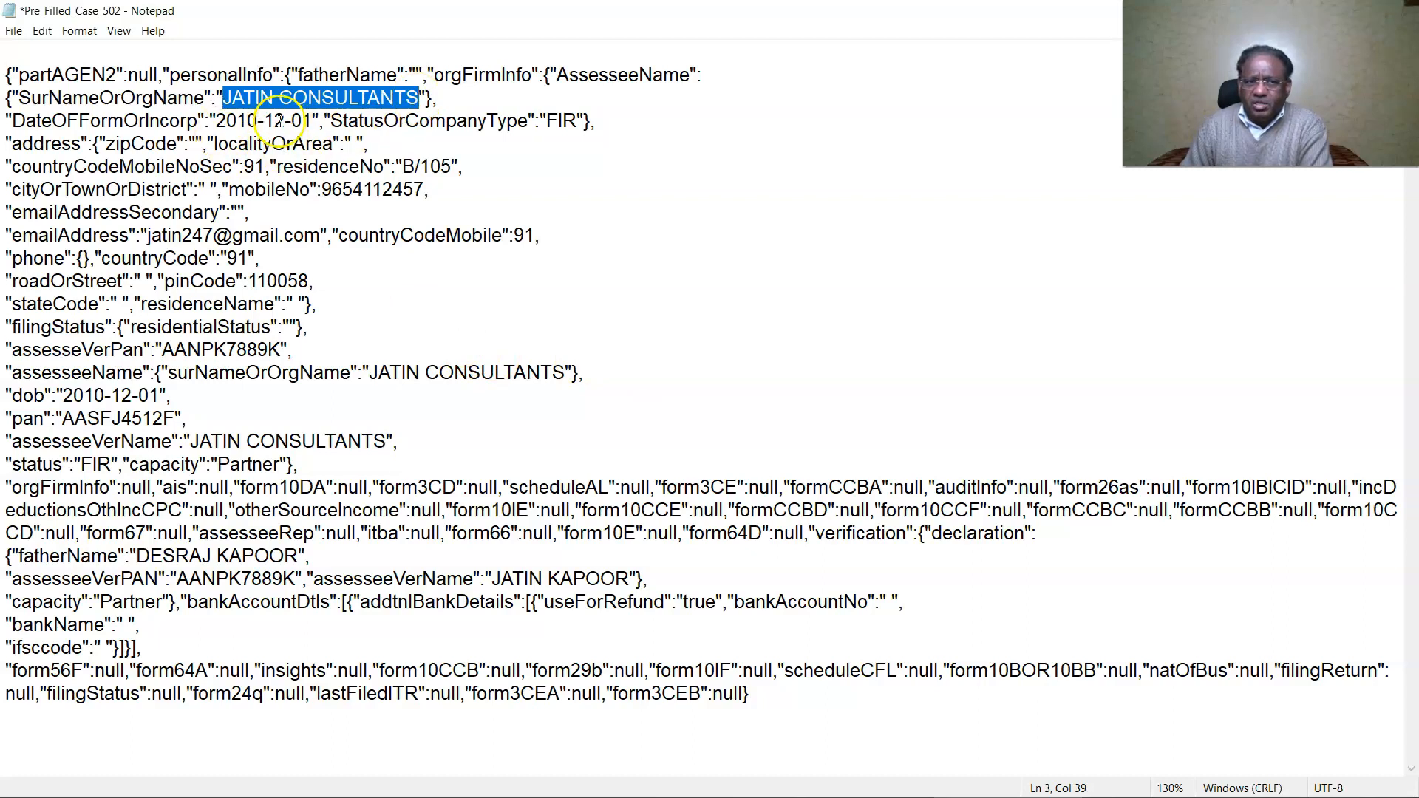
{"action": "left_click_drag", "start_coordinate": [401, 166], "coordinate": [453, 167]}
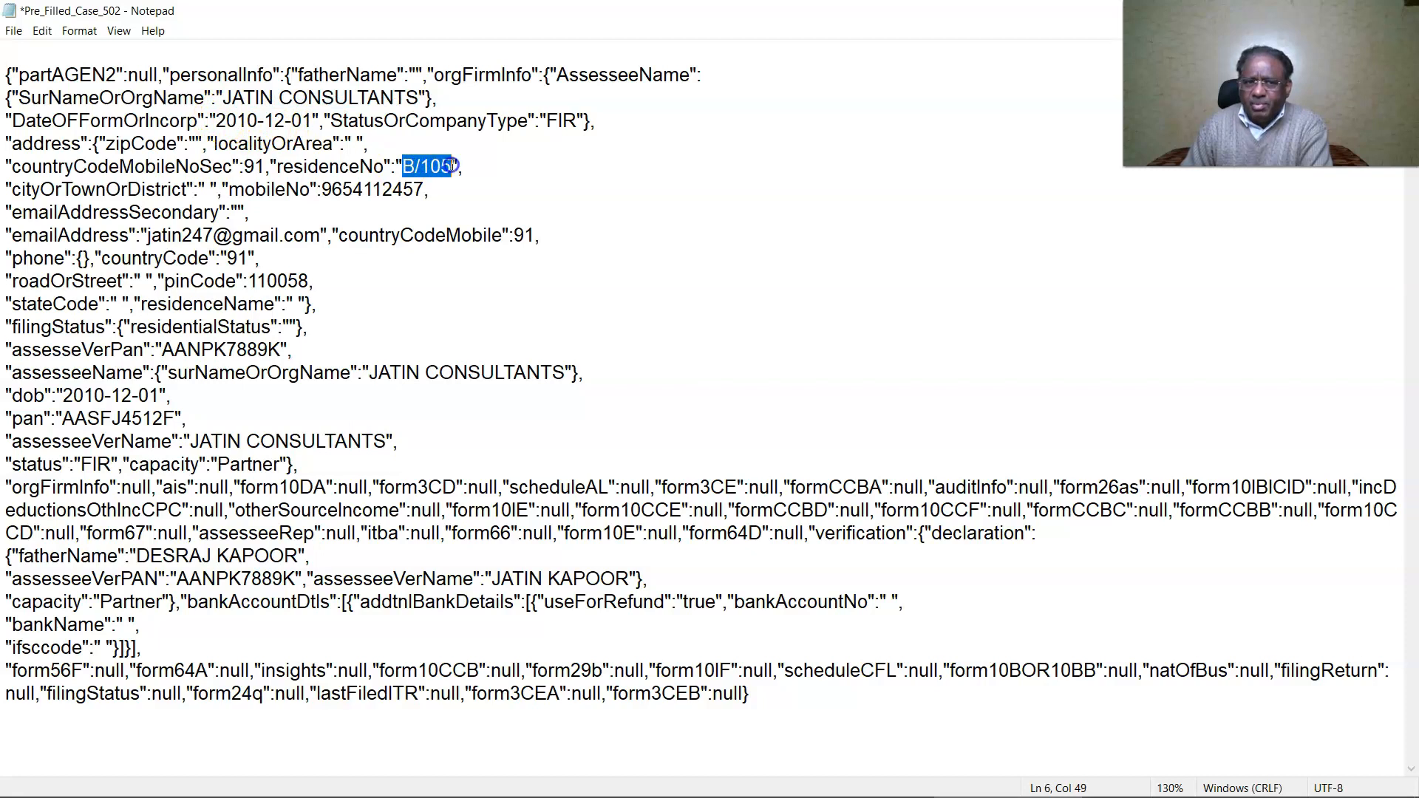
{"action": "left_click_drag", "start_coordinate": [320, 189], "coordinate": [421, 189]}
{"action": "left_click_drag", "start_coordinate": [146, 235], "coordinate": [295, 235]}
{"action": "left_click_drag", "start_coordinate": [249, 281], "coordinate": [304, 275]}
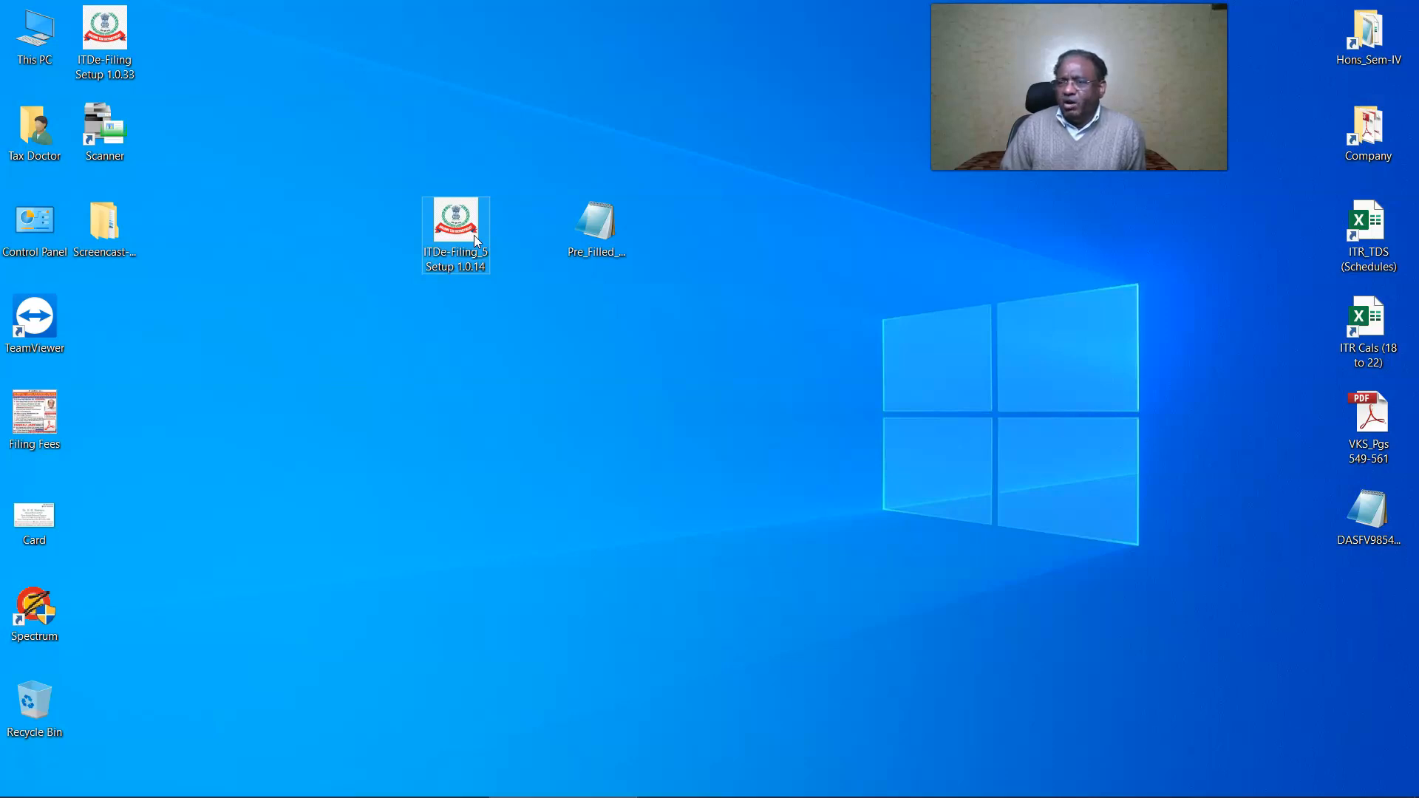
{"action": "left_click", "coordinate": [607, 233]}
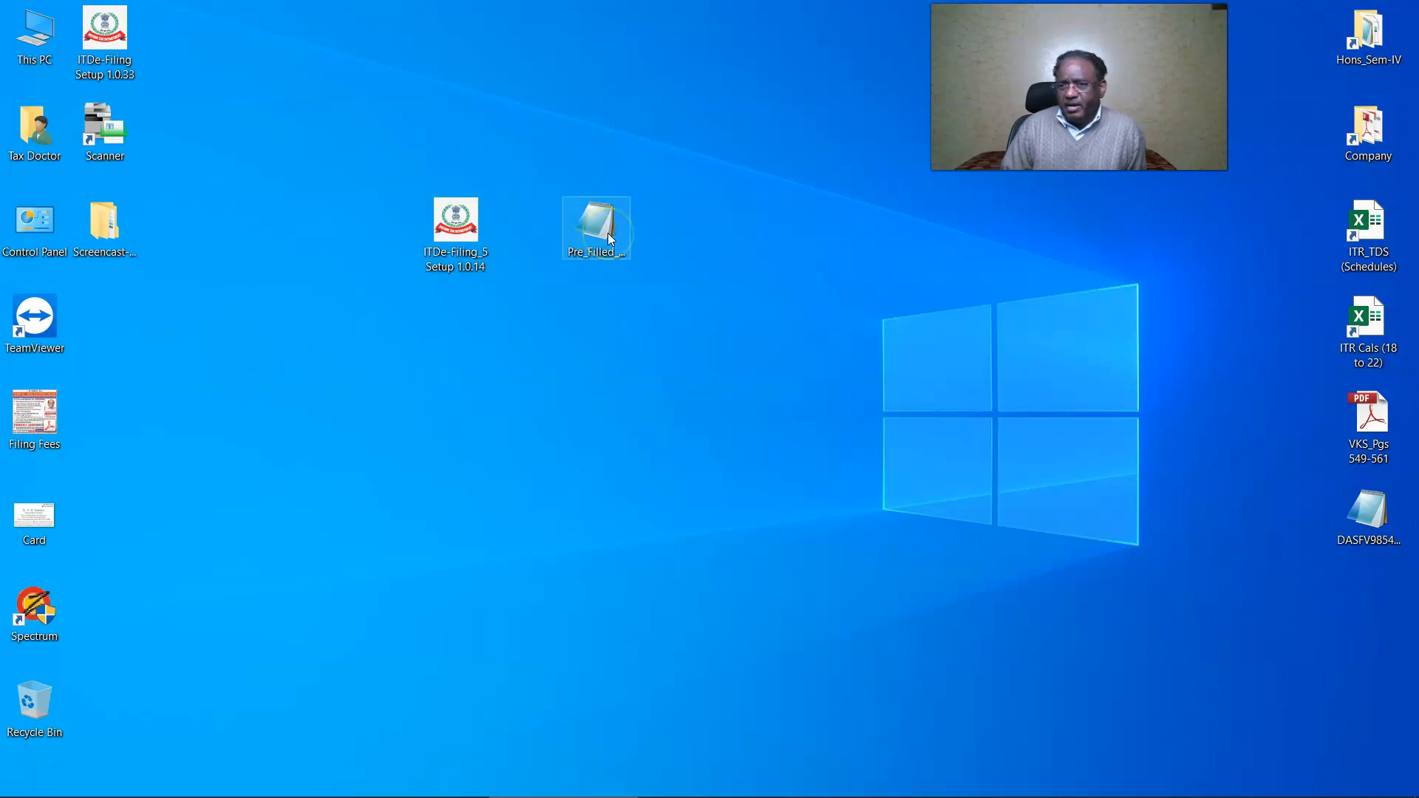
{"action": "left_click", "coordinate": [455, 231]}
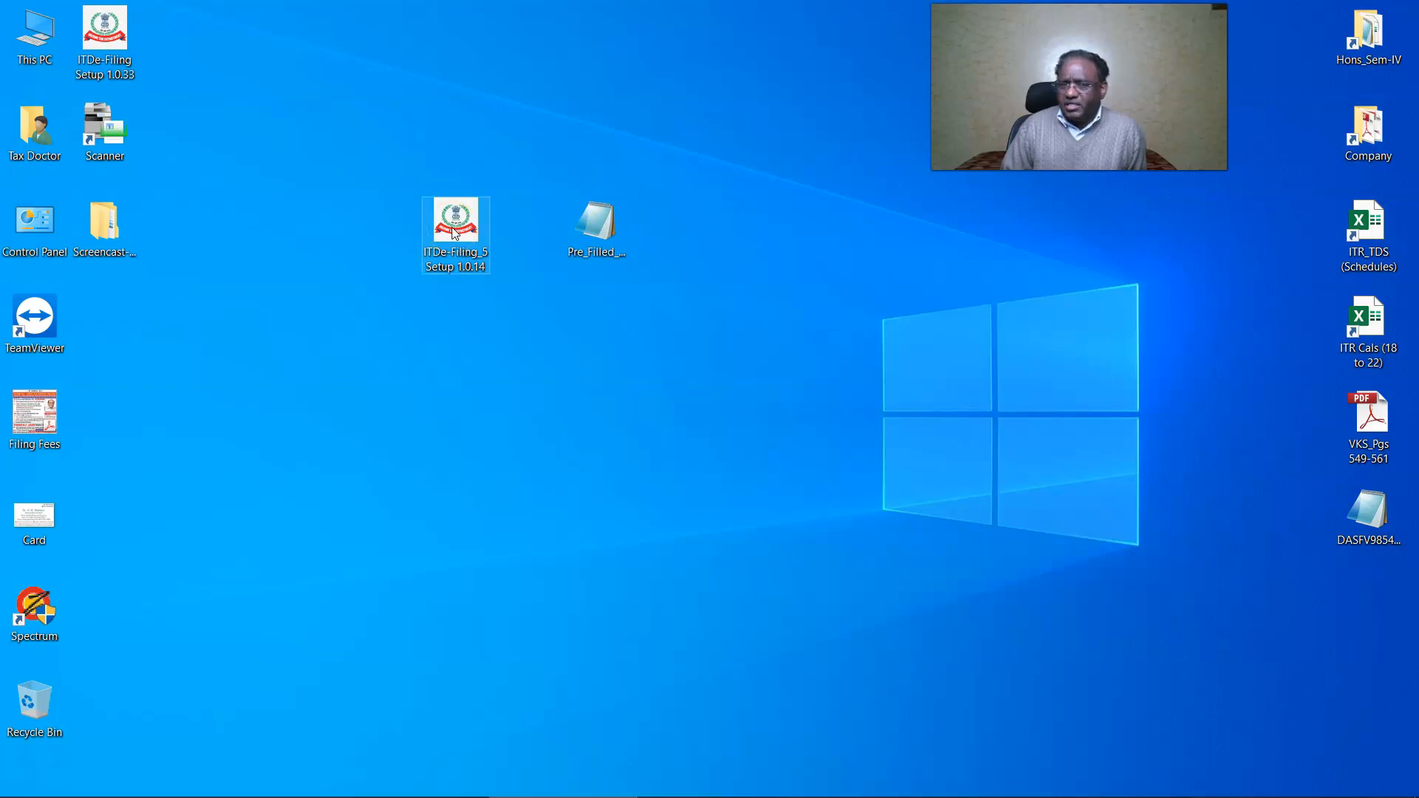
{"action": "left_click", "coordinate": [589, 230]}
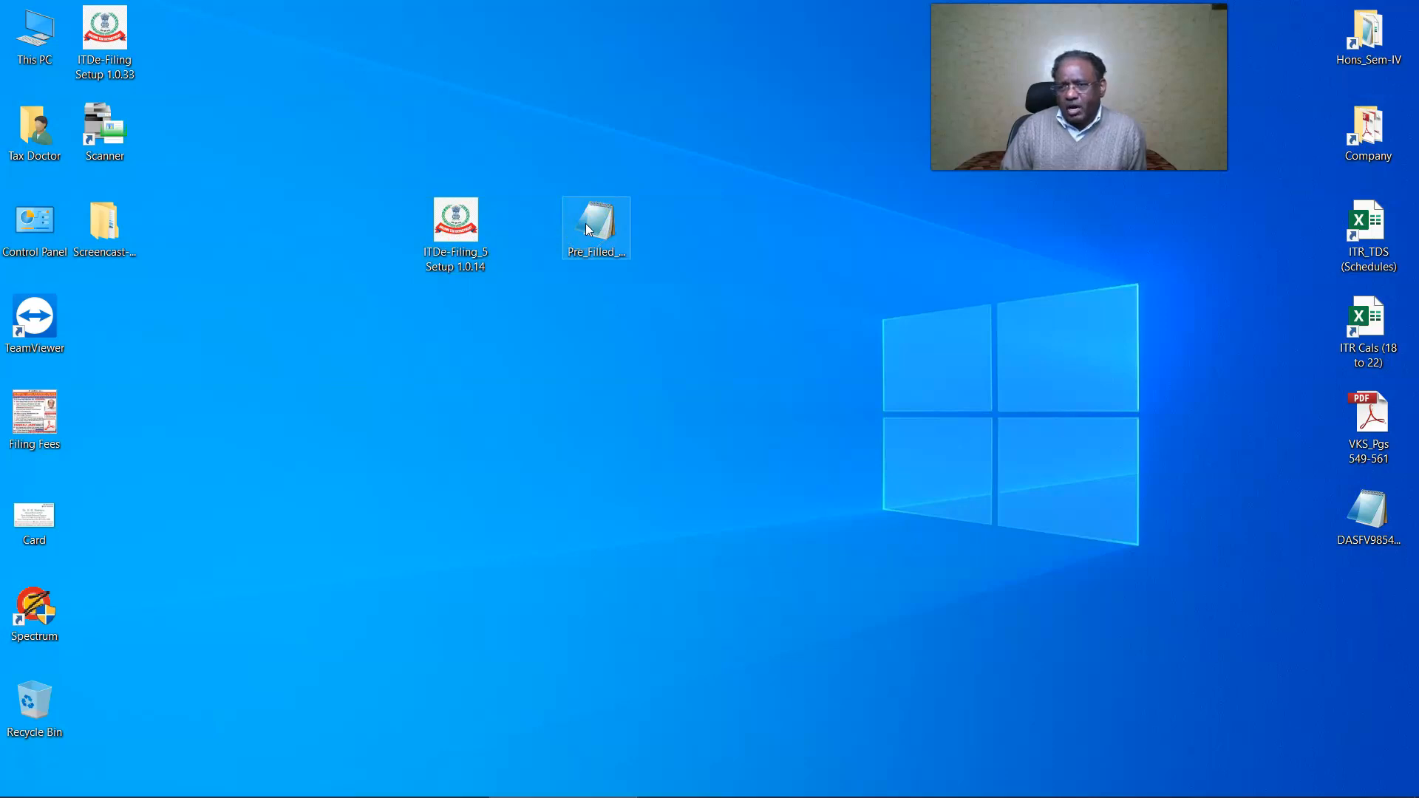
{"action": "left_click", "coordinate": [453, 235]}
{"action": "right_click", "coordinate": [449, 231]}
Open the ITR 5 e-Filing utility and continue to the Income Tax Returns page for A.Y. 2021-22.
{"action": "left_click", "coordinate": [489, 240]}
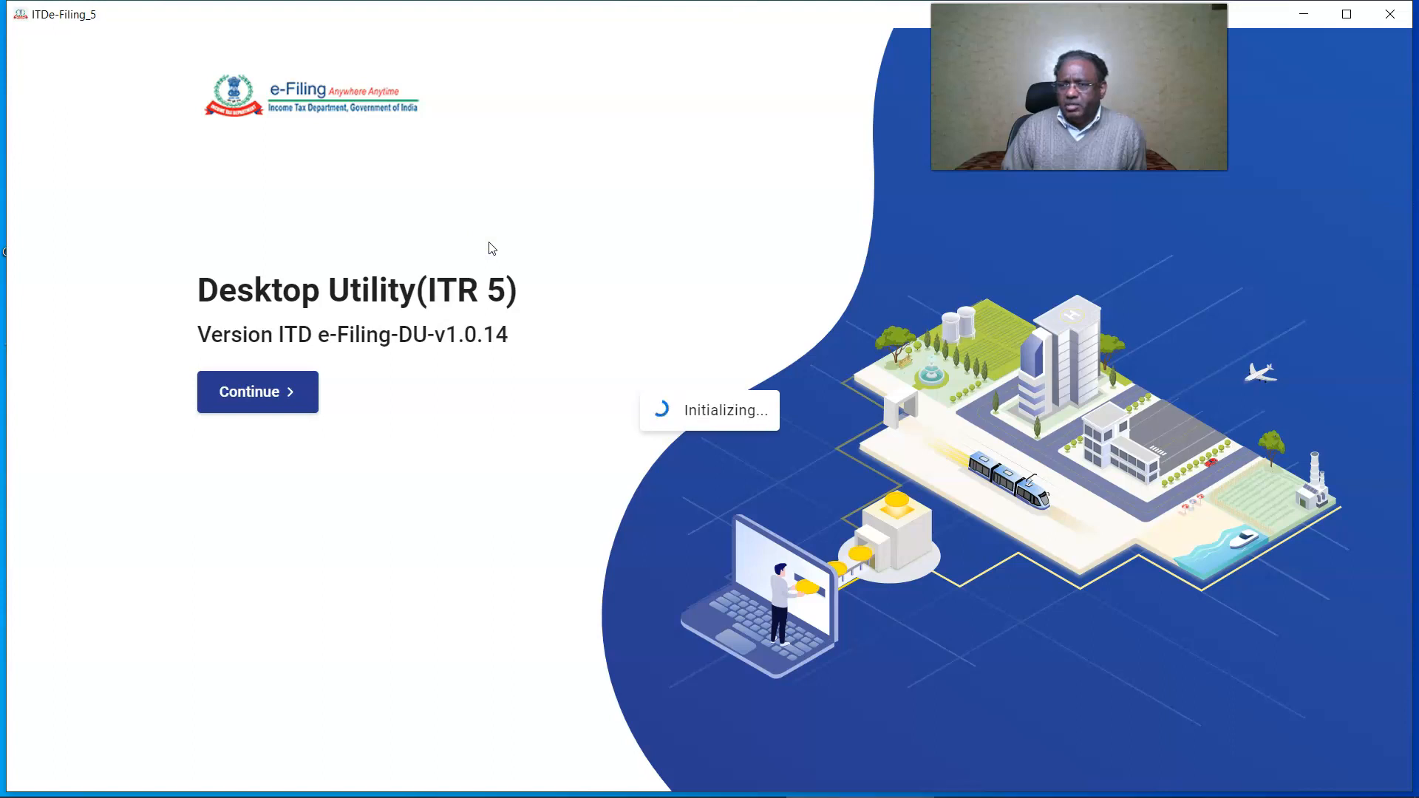
{"action": "left_click", "coordinate": [475, 255]}
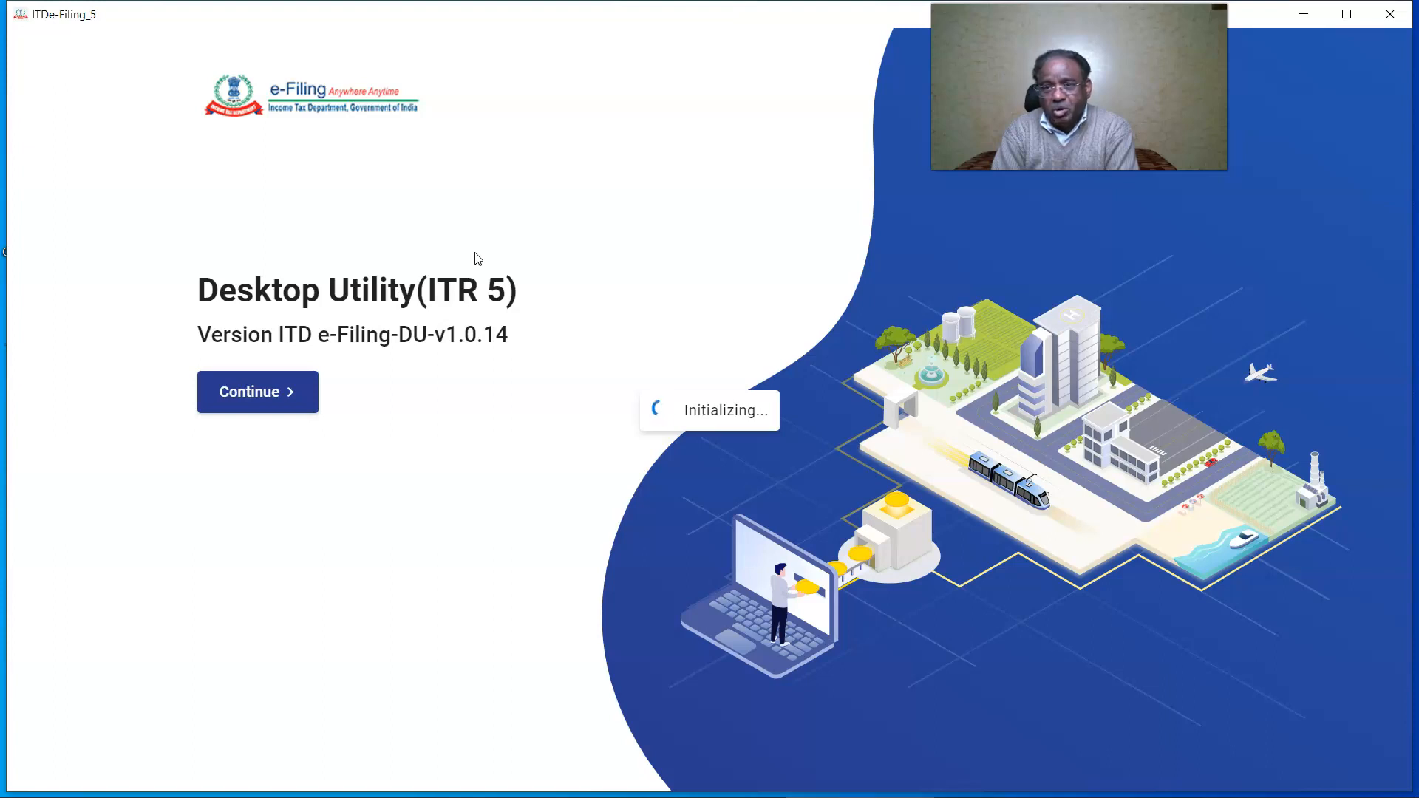
{"action": "left_click", "coordinate": [254, 394]}
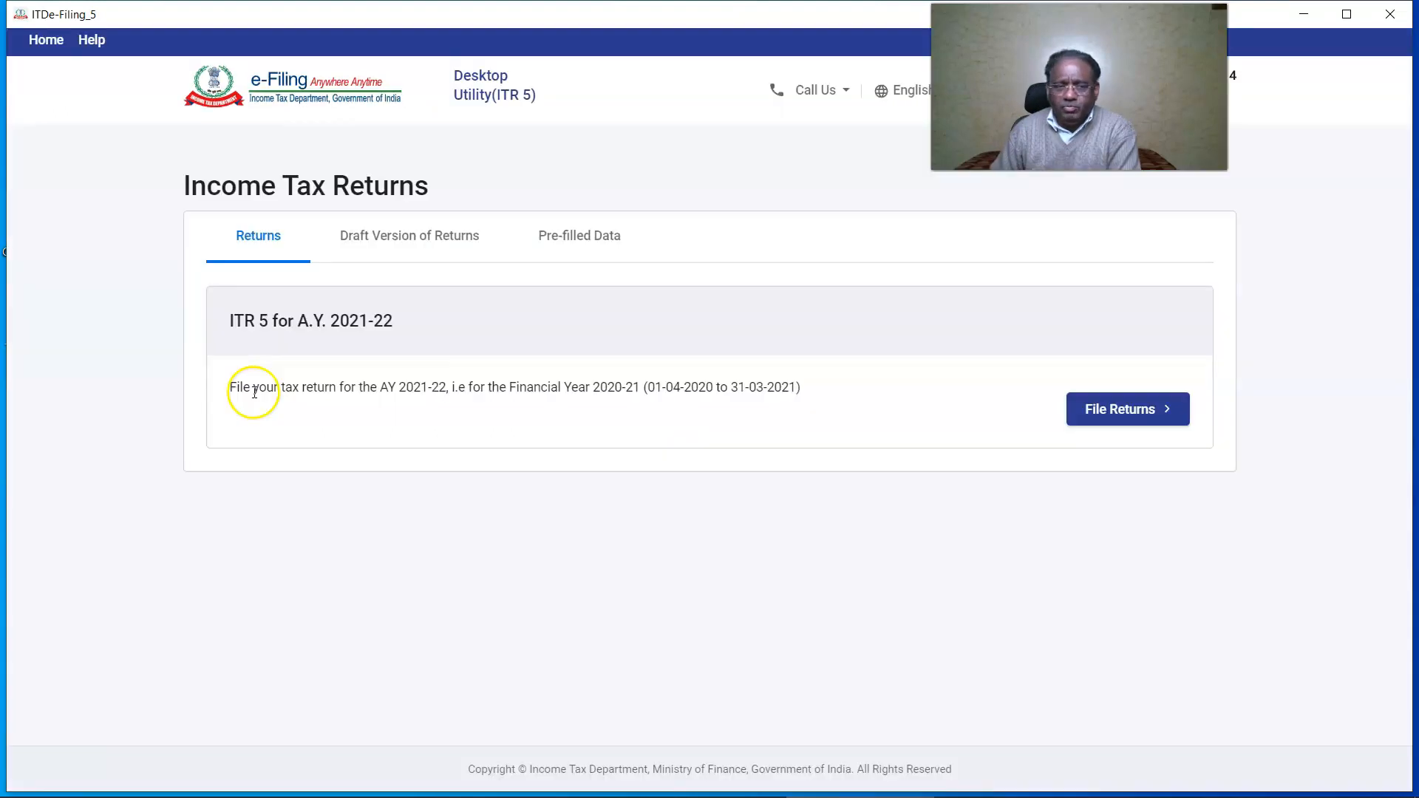
{"action": "left_click", "coordinate": [259, 236]}
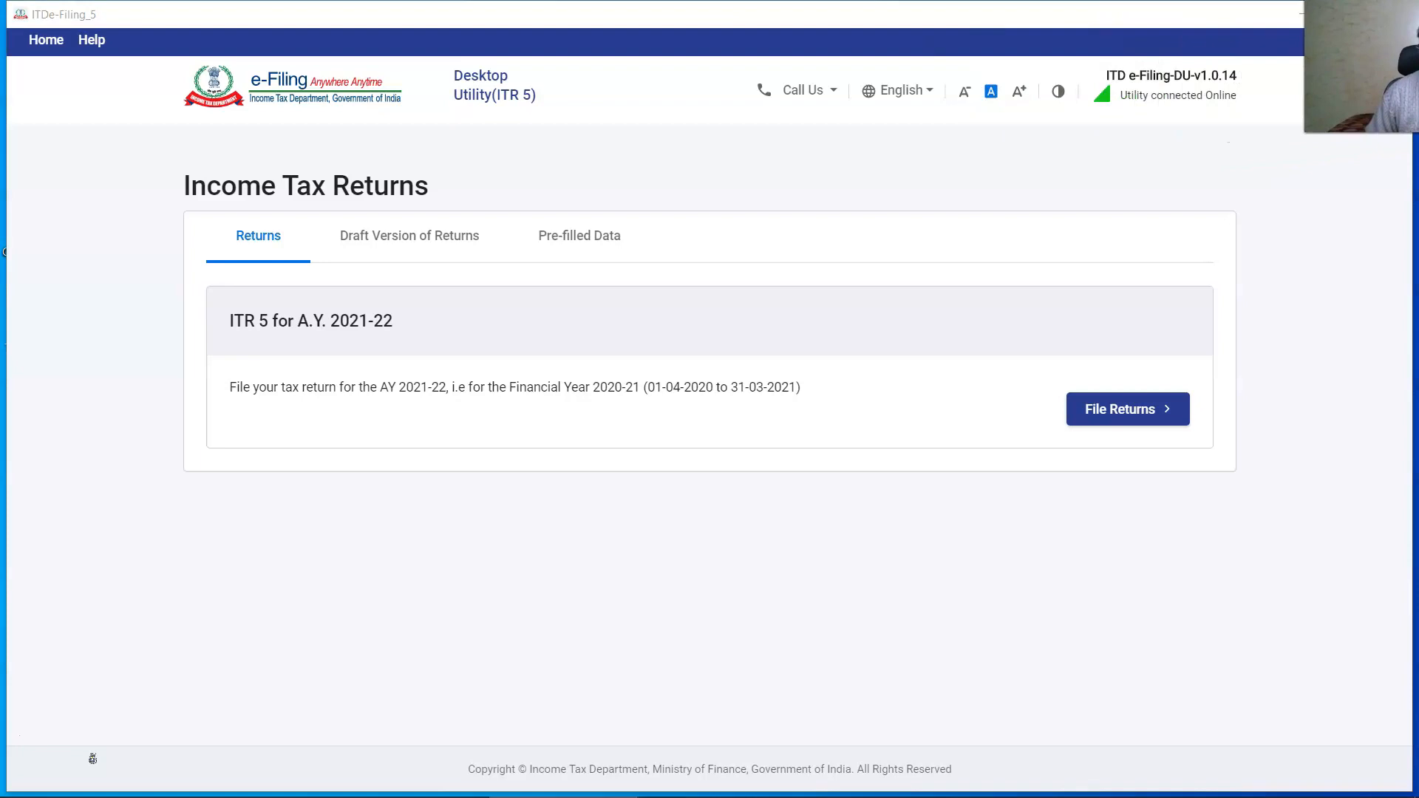
Start ITR 5 for A.Y. 2021-22 using imported pre-filled data and paste the firm's PAN.
{"action": "left_click", "coordinate": [1128, 410]}
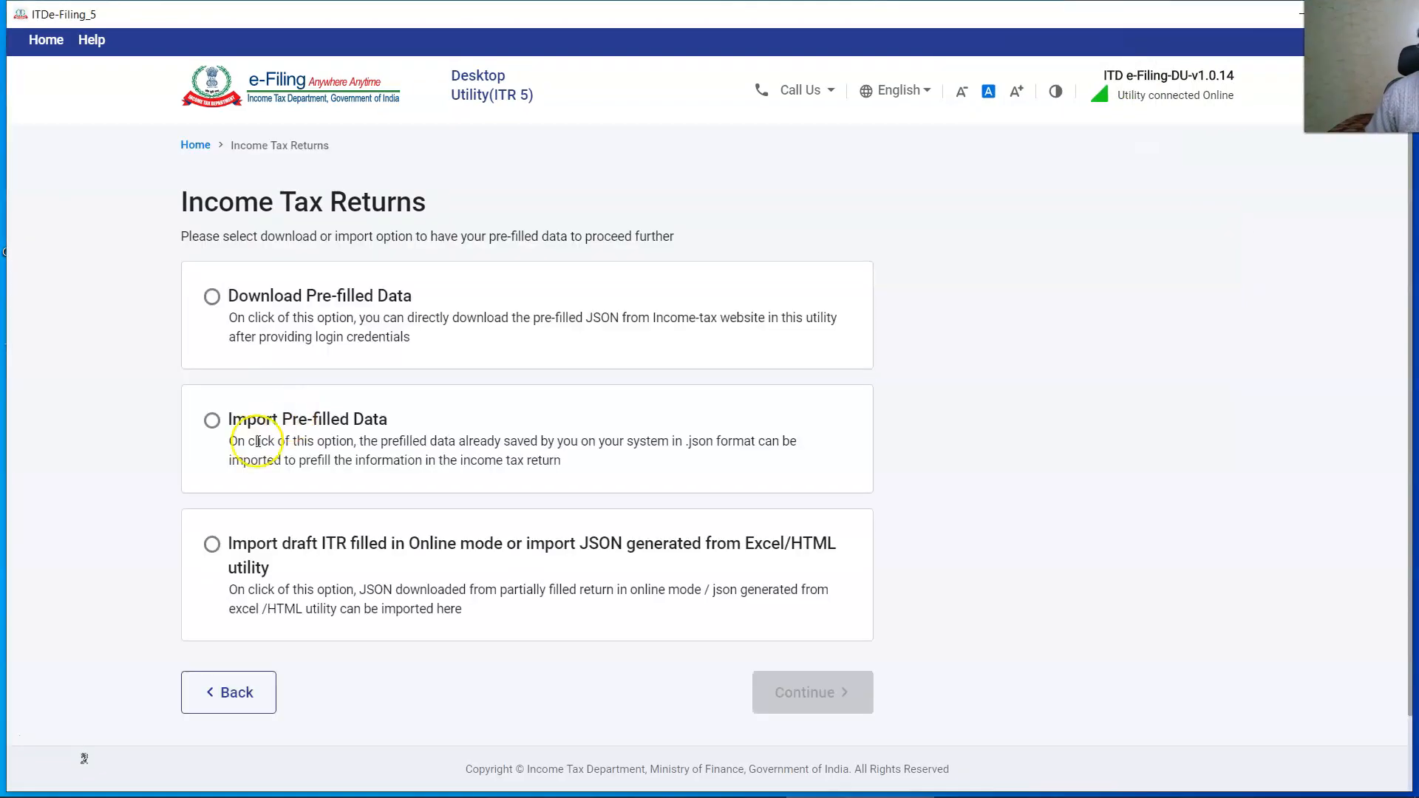
{"action": "left_click", "coordinate": [209, 421]}
{"action": "left_click", "coordinate": [786, 692]}
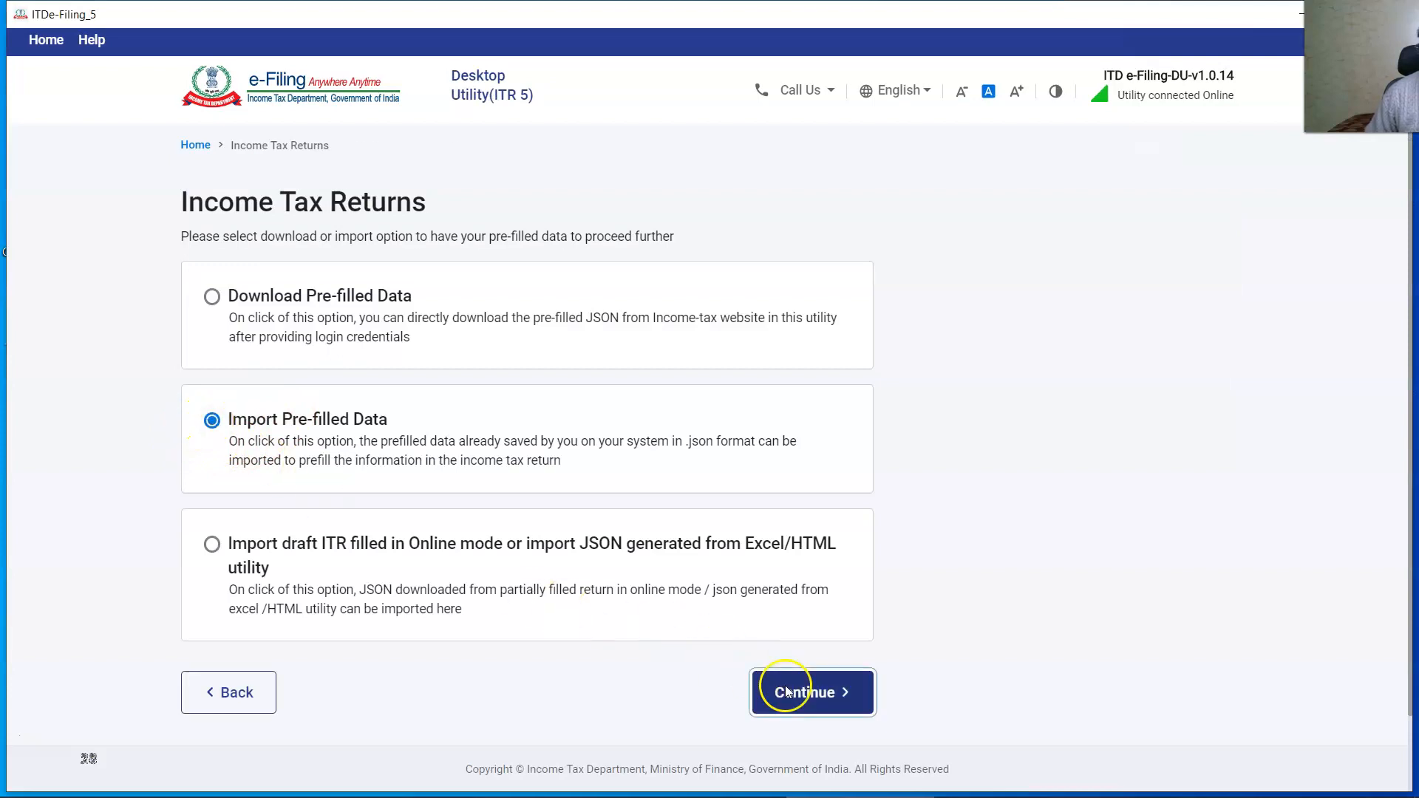
{"action": "left_click", "coordinate": [276, 340]}
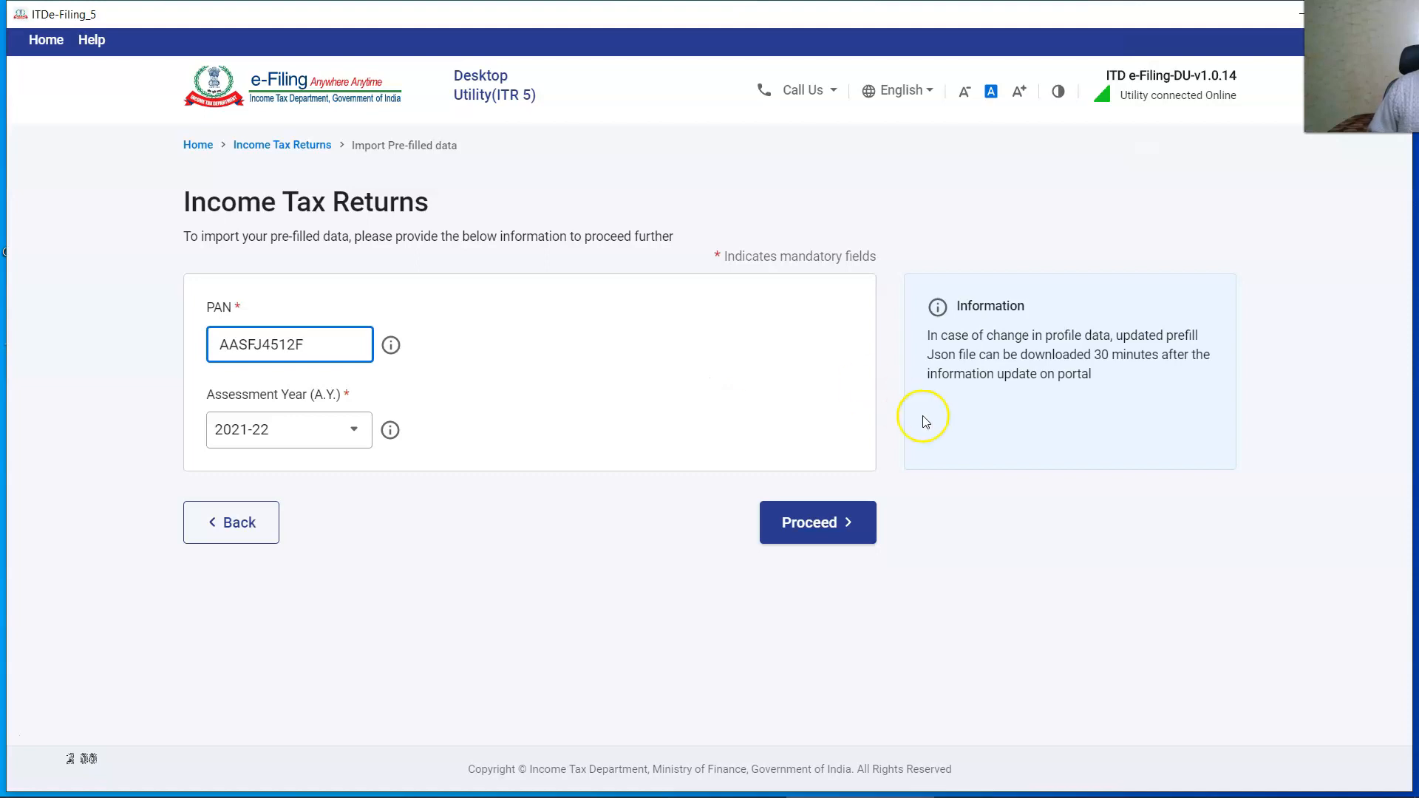
{"action": "left_click", "coordinate": [813, 525]}
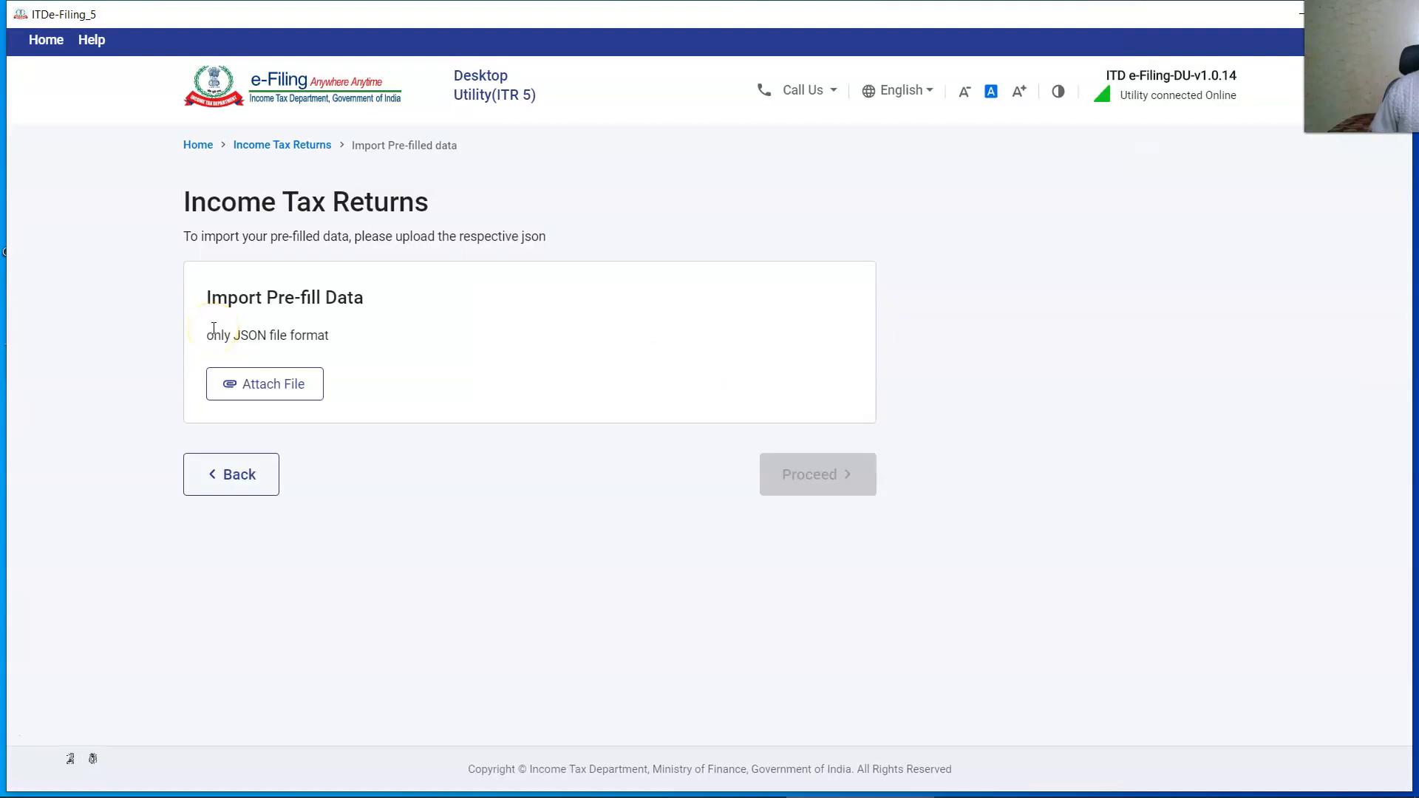
Attach Pre_Filled_Case_502.json and import it to reach the taxpayer summary.
{"action": "left_click", "coordinate": [284, 385]}
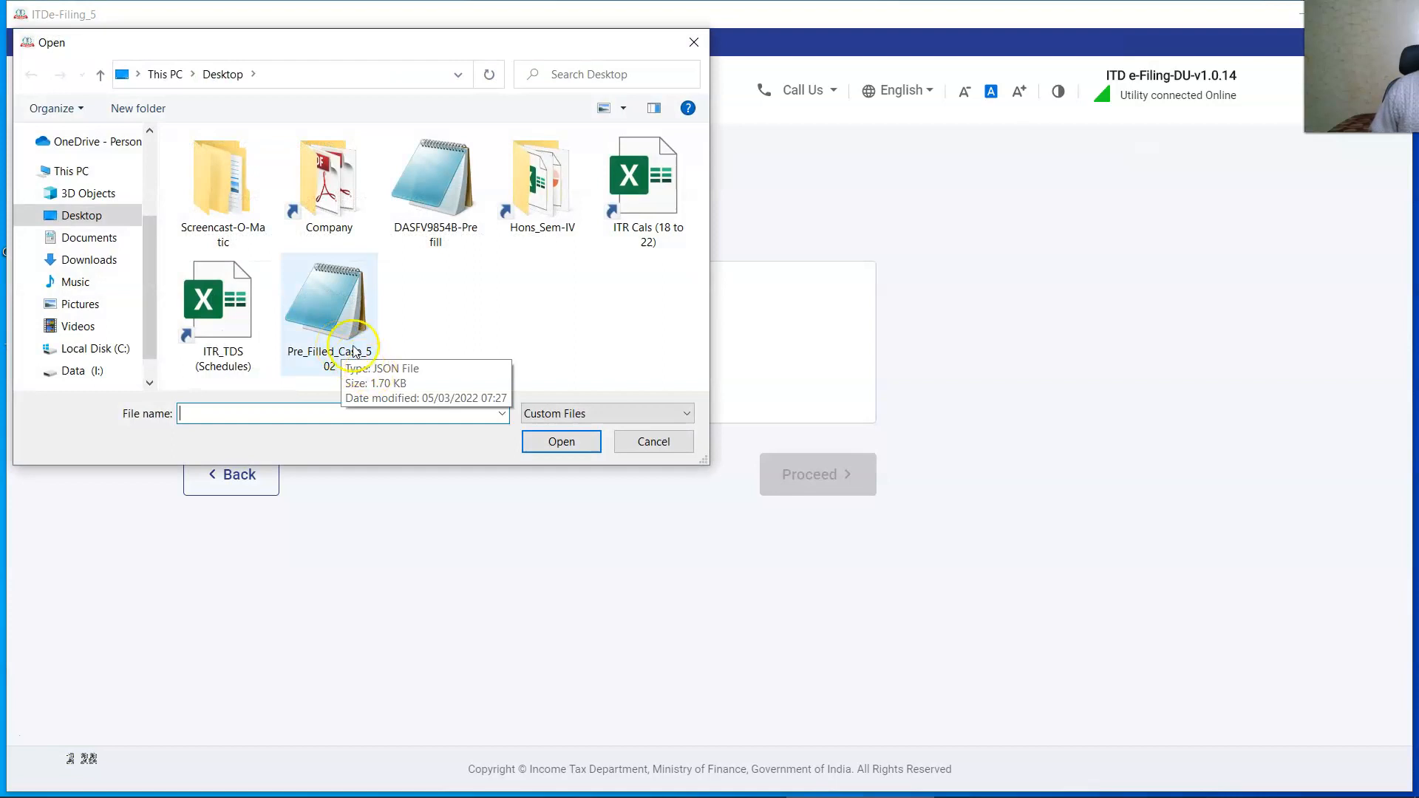
{"action": "left_click", "coordinate": [354, 350]}
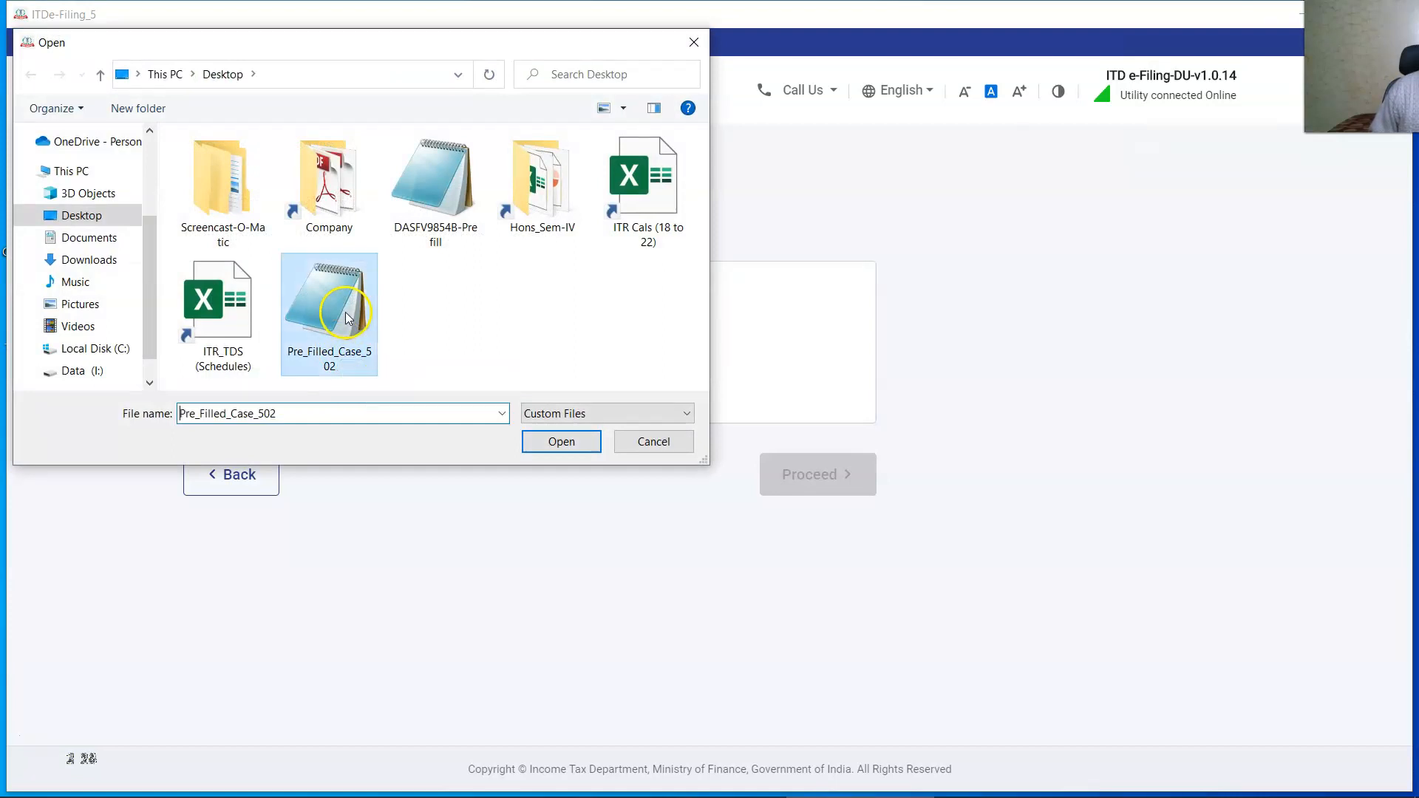
{"action": "left_click", "coordinate": [567, 446]}
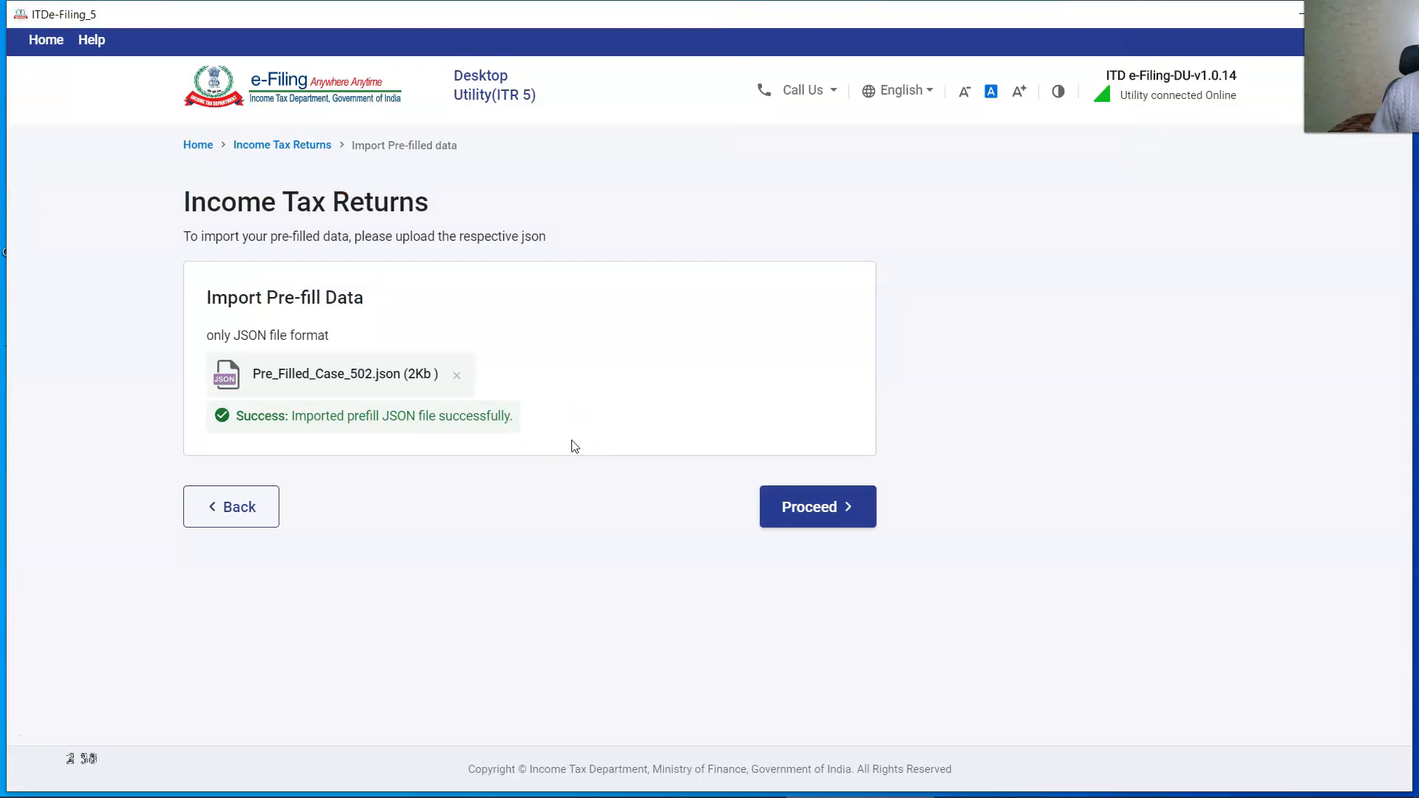
{"action": "left_click", "coordinate": [843, 507]}
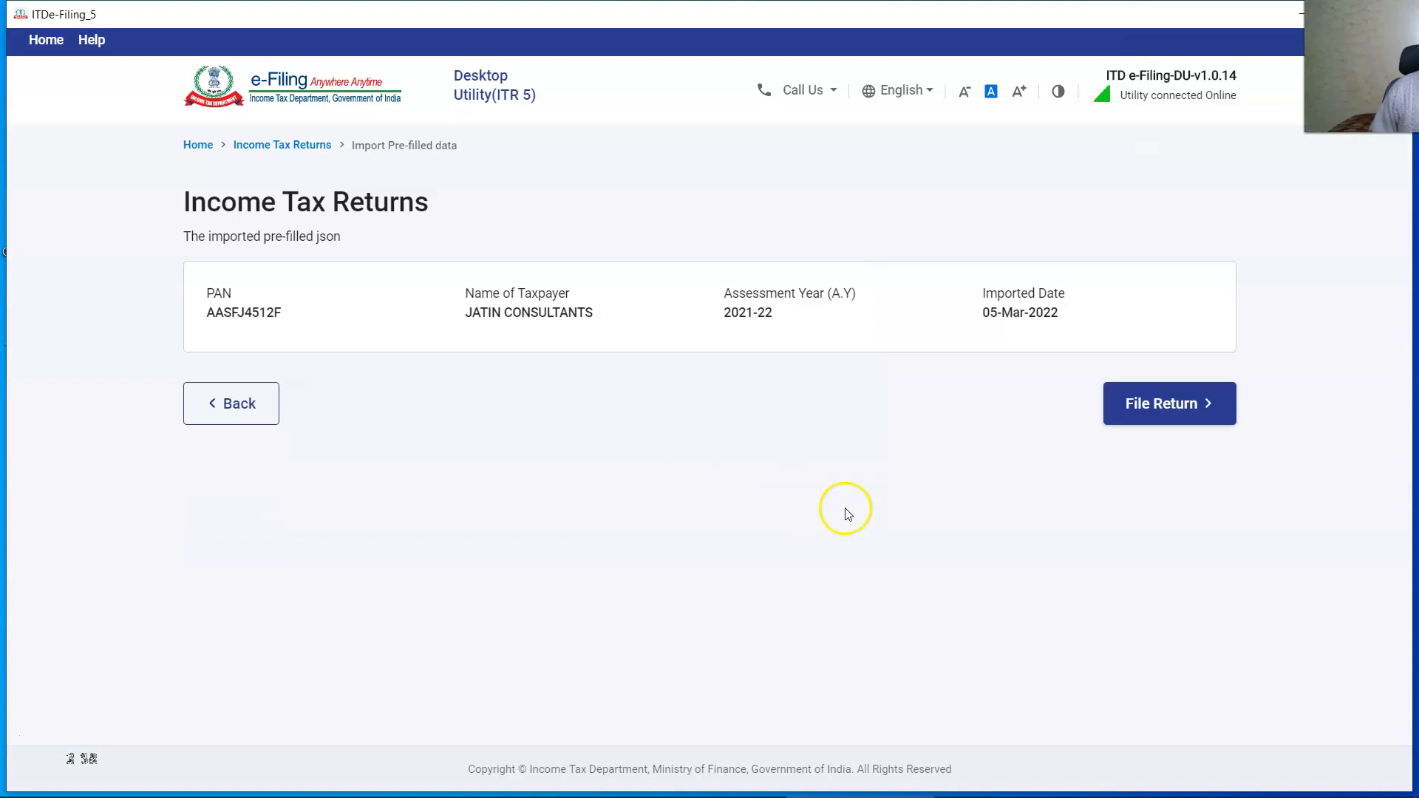
Begin the return from imported data, choosing schedules yourself and proceeding with ITR 5.
{"action": "left_click", "coordinate": [792, 491]}
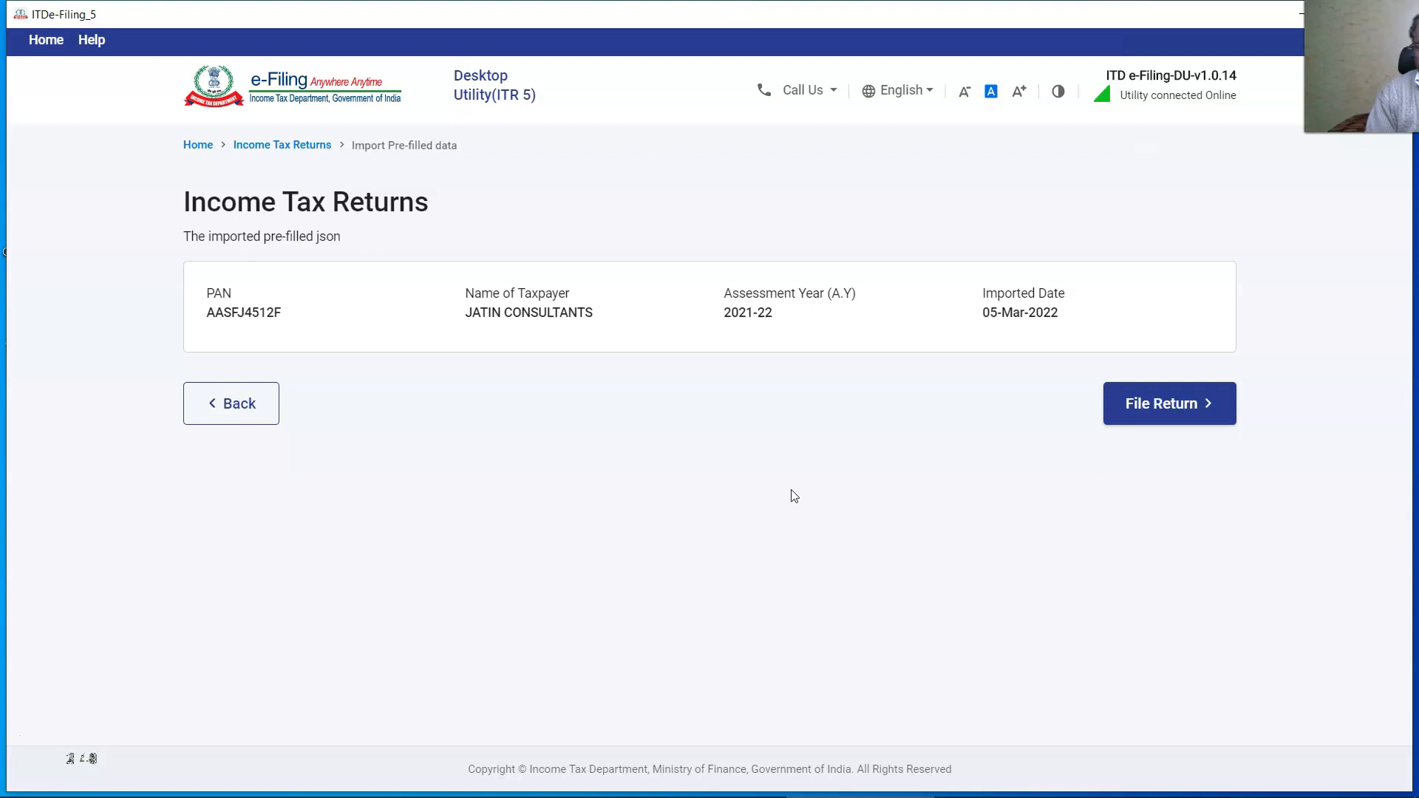
{"action": "left_click", "coordinate": [1168, 406]}
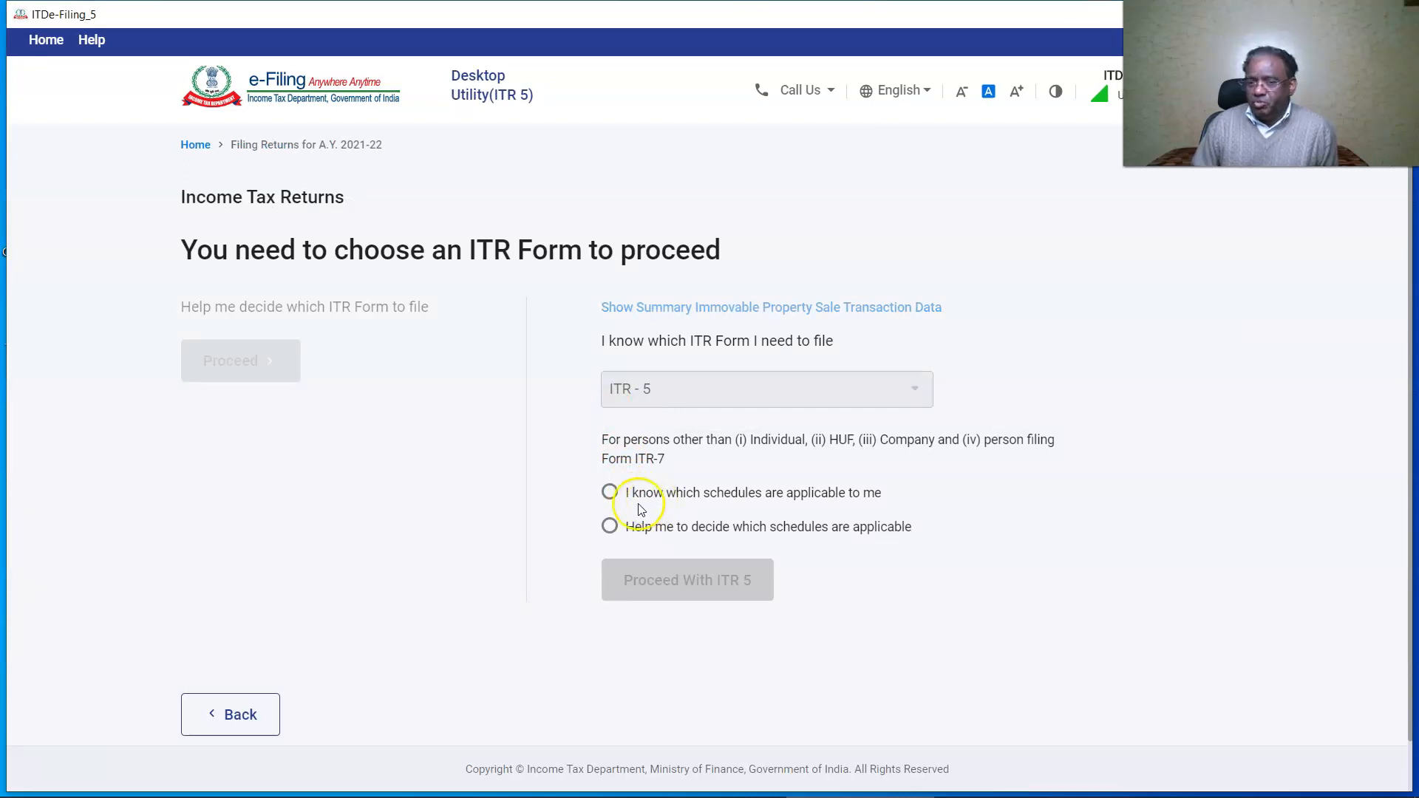
{"action": "left_click", "coordinate": [609, 491]}
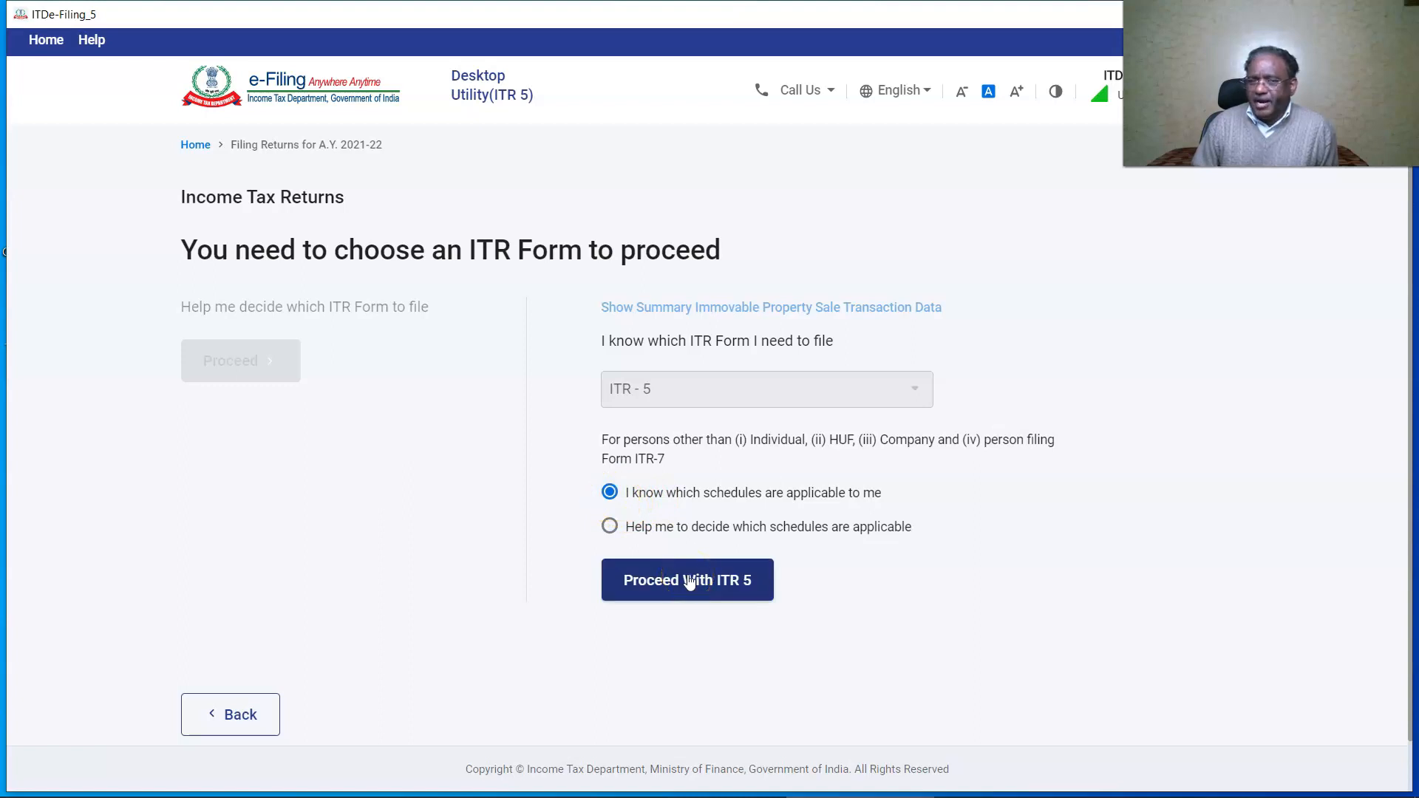
{"action": "left_click", "coordinate": [689, 581]}
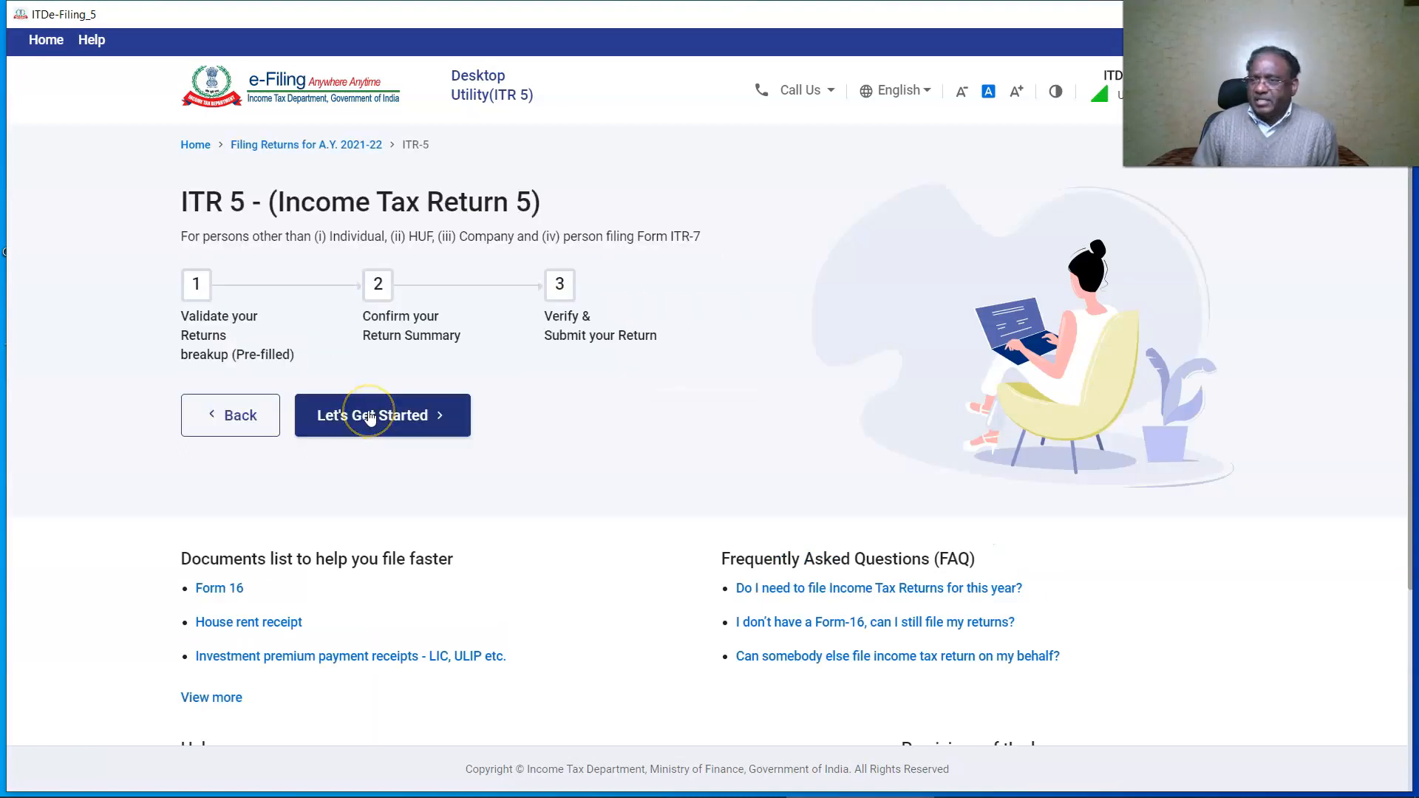
{"action": "left_click", "coordinate": [371, 419]}
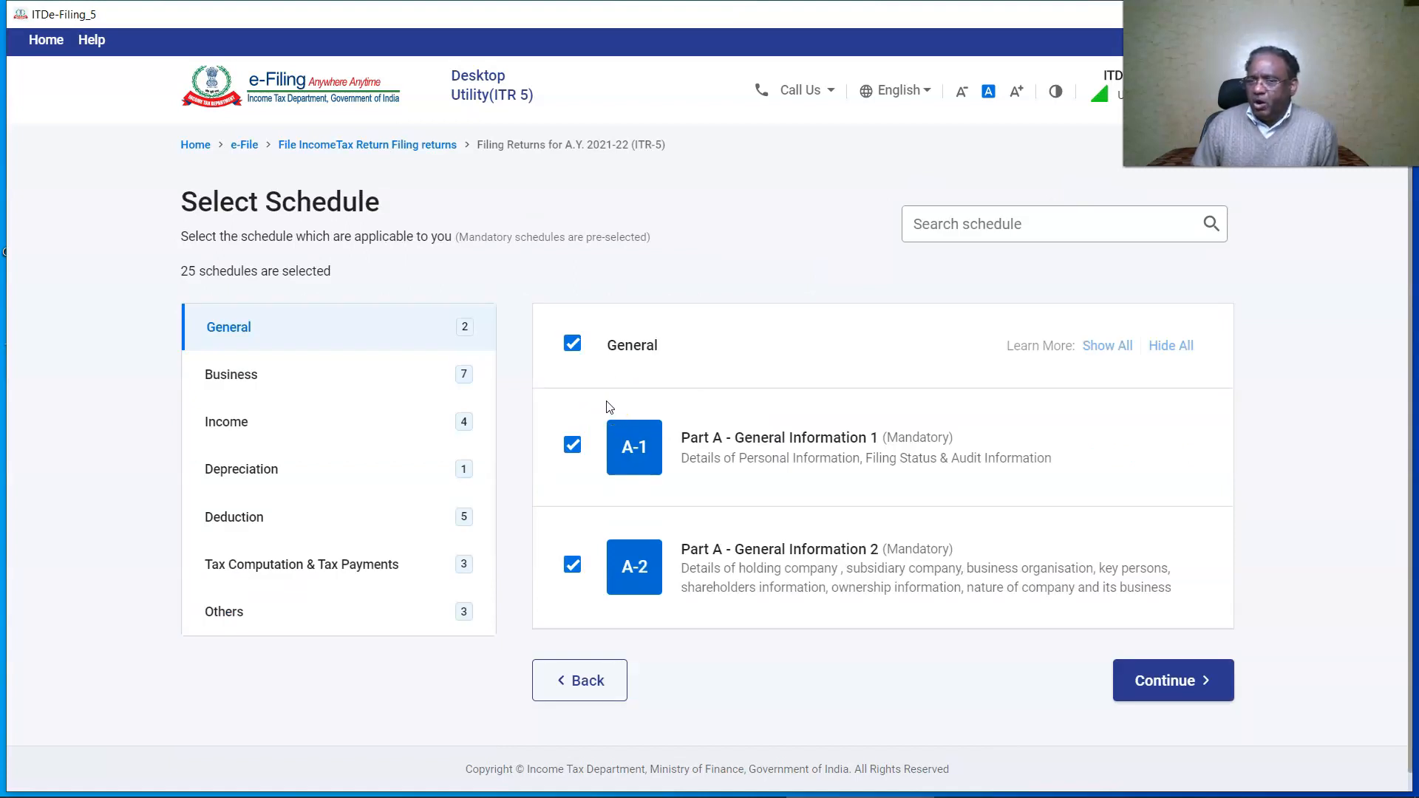
Clear the optional Business schedules, dropping Balance Sheet, and keep Schedule OI.
{"action": "left_click", "coordinate": [233, 377]}
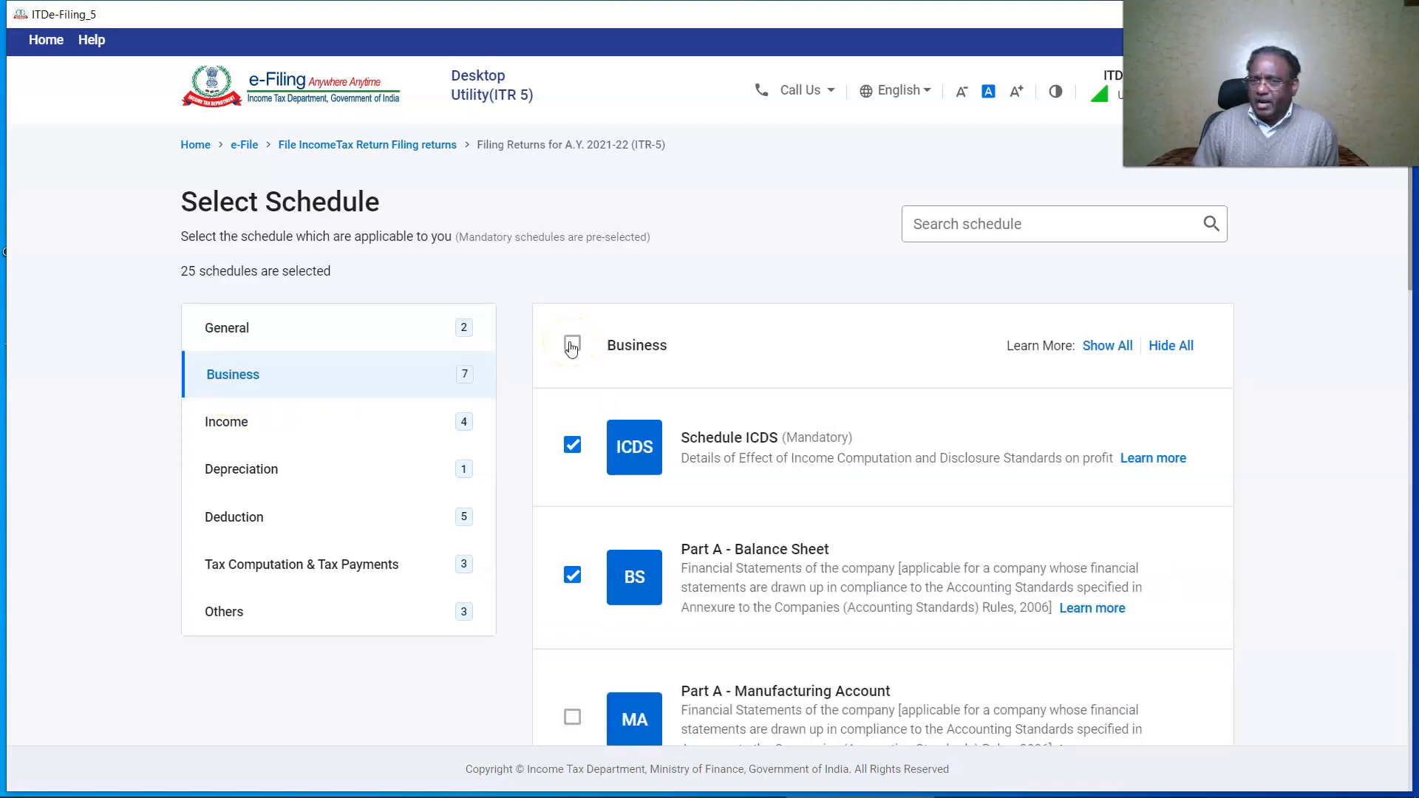
{"action": "left_click", "coordinate": [572, 345]}
{"action": "left_click", "coordinate": [571, 345]}
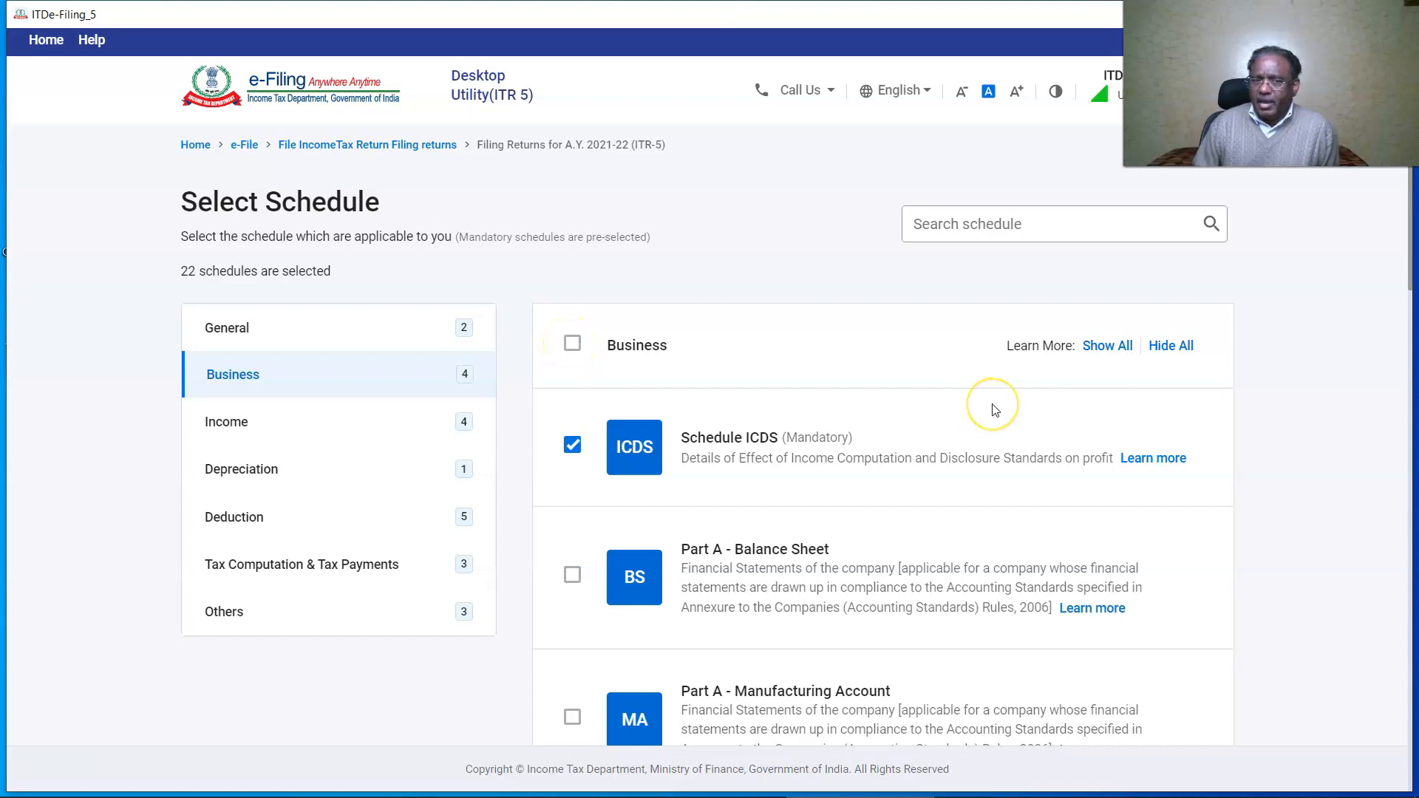
{"action": "scroll", "coordinate": [574, 485], "scroll_direction": "down", "scroll_amount": 8}
{"action": "left_click", "coordinate": [573, 485]}
{"action": "scroll", "coordinate": [667, 569], "scroll_direction": "down", "scroll_amount": 3}
{"action": "scroll", "coordinate": [668, 569], "scroll_direction": "down", "scroll_amount": 6}
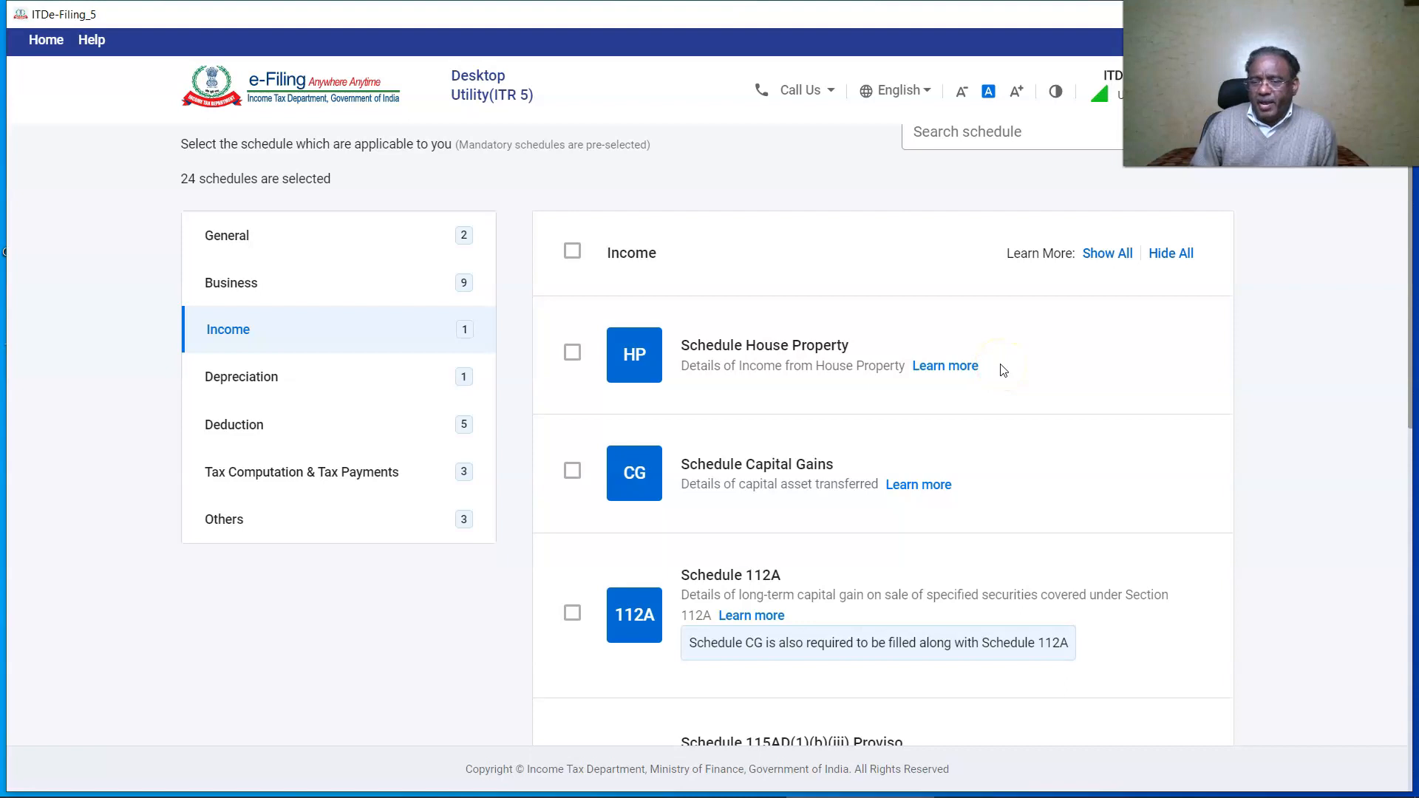
{"action": "scroll", "coordinate": [1003, 370], "scroll_direction": "down", "scroll_amount": 6}
Adjust the Income schedules so only Schedule SI remains selected.
{"action": "left_click", "coordinate": [571, 411]}
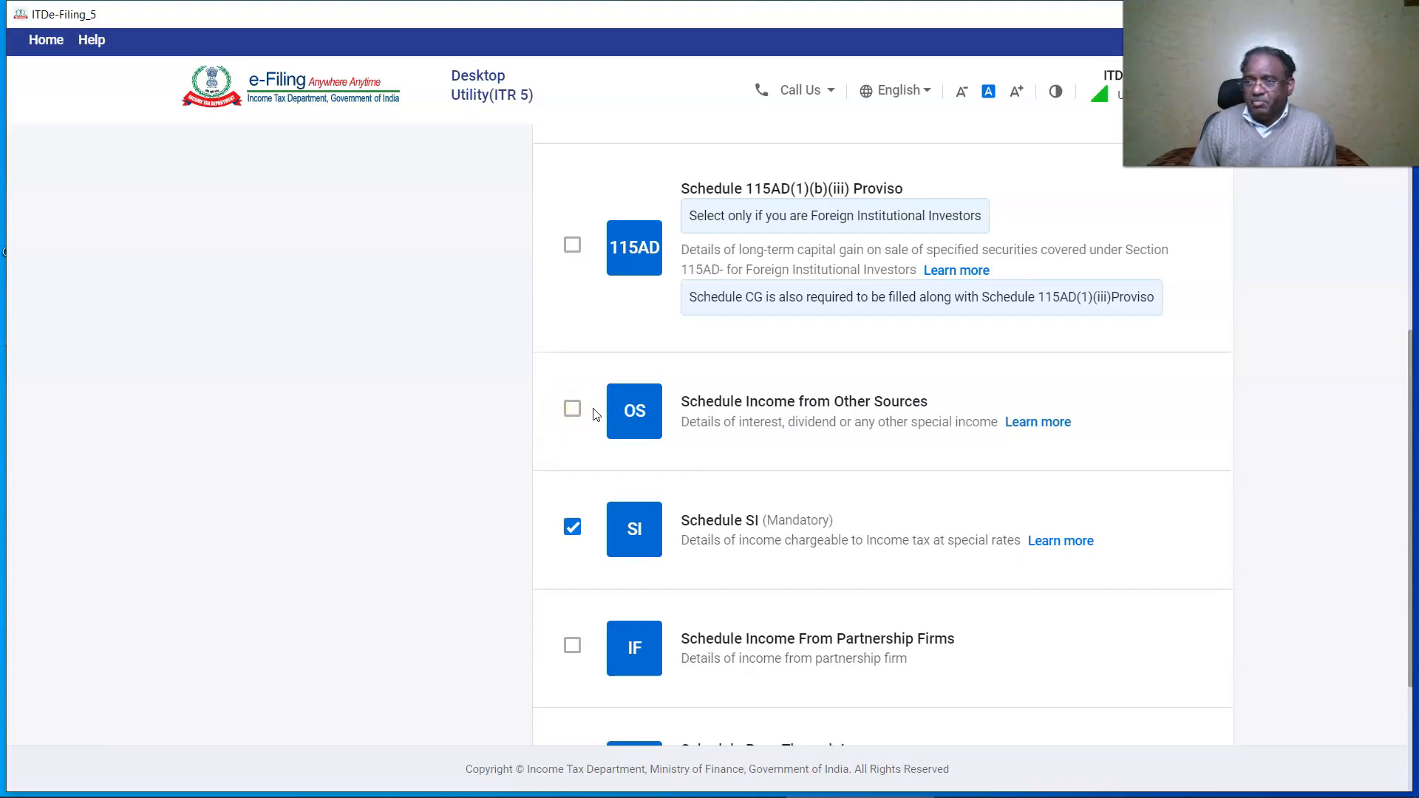
{"action": "left_click", "coordinate": [669, 433]}
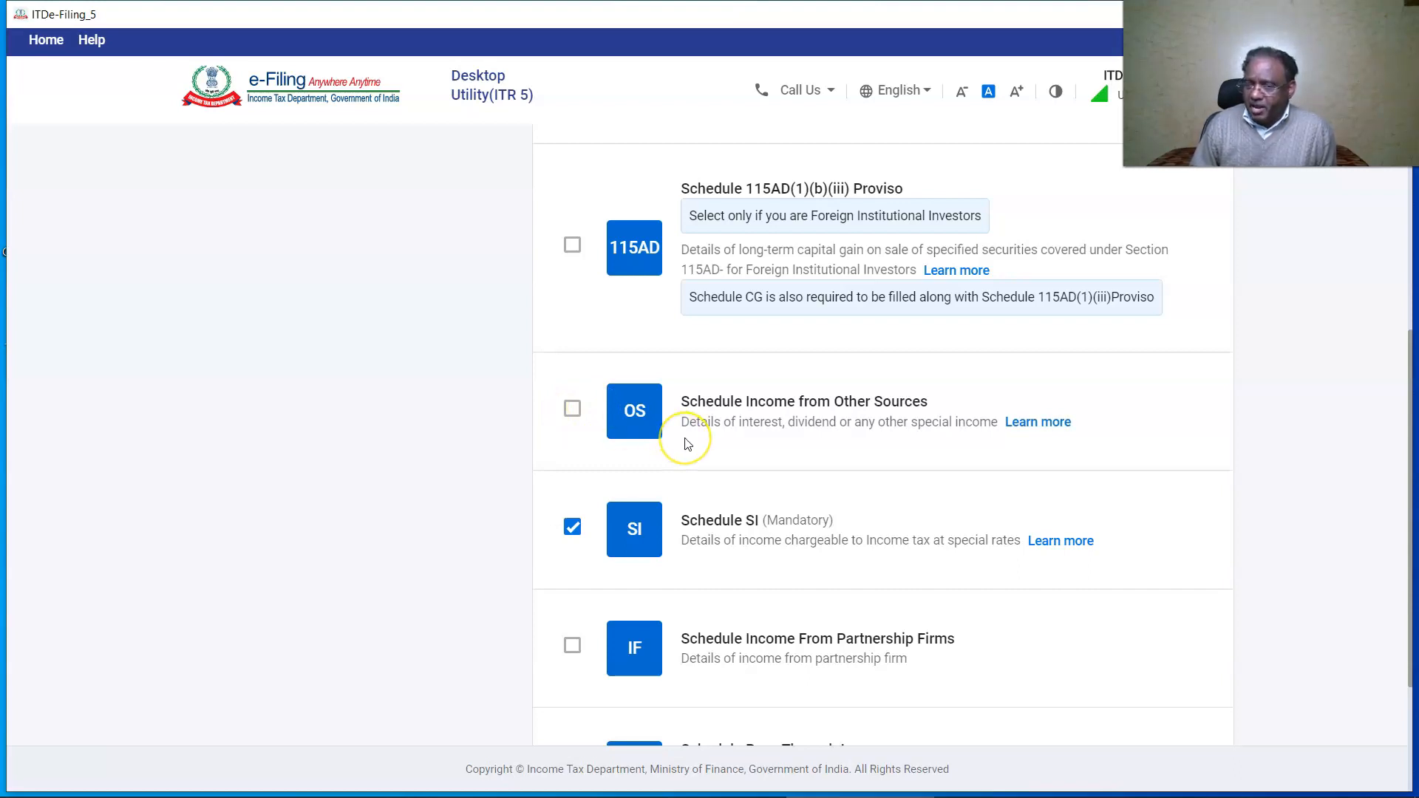
{"action": "left_click", "coordinate": [567, 527]}
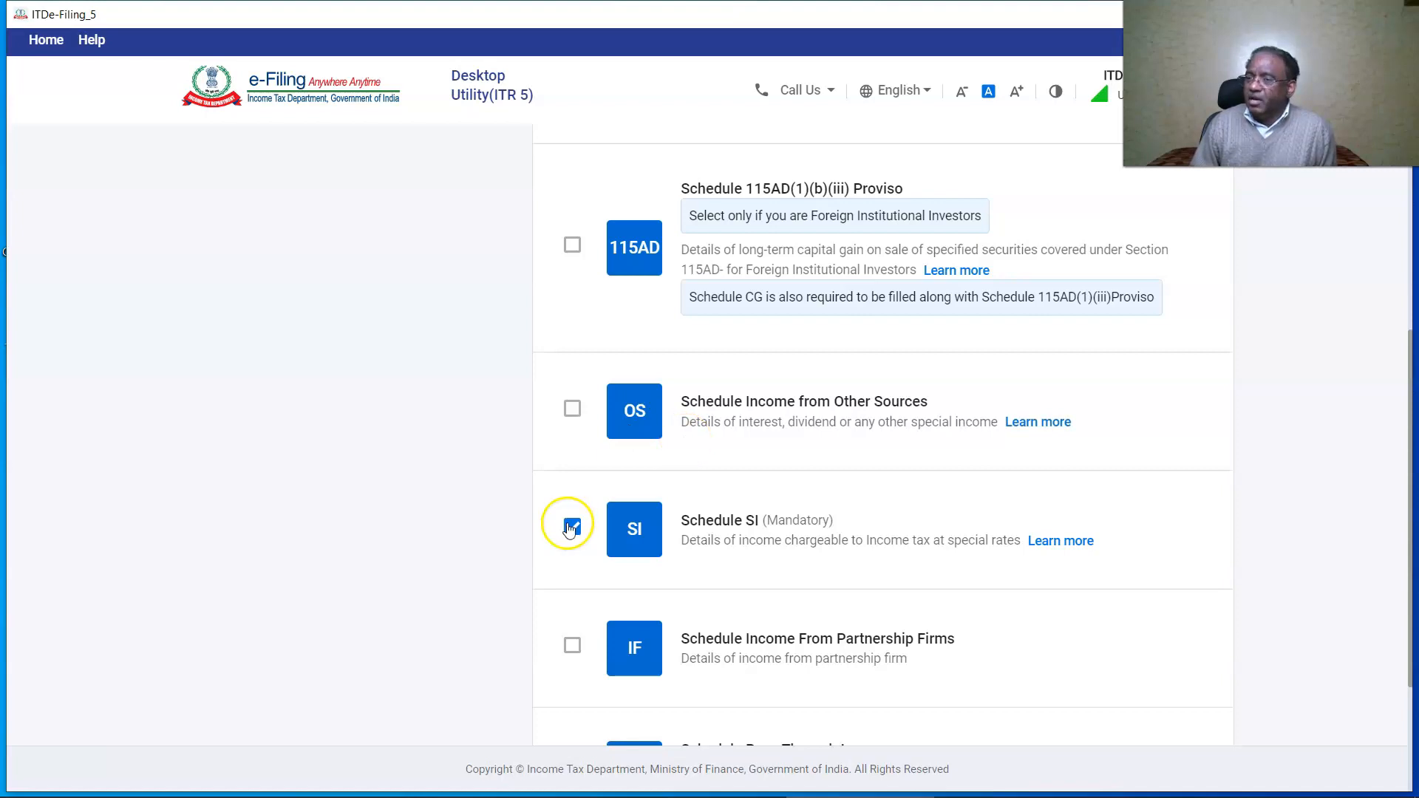
{"action": "left_click", "coordinate": [626, 534]}
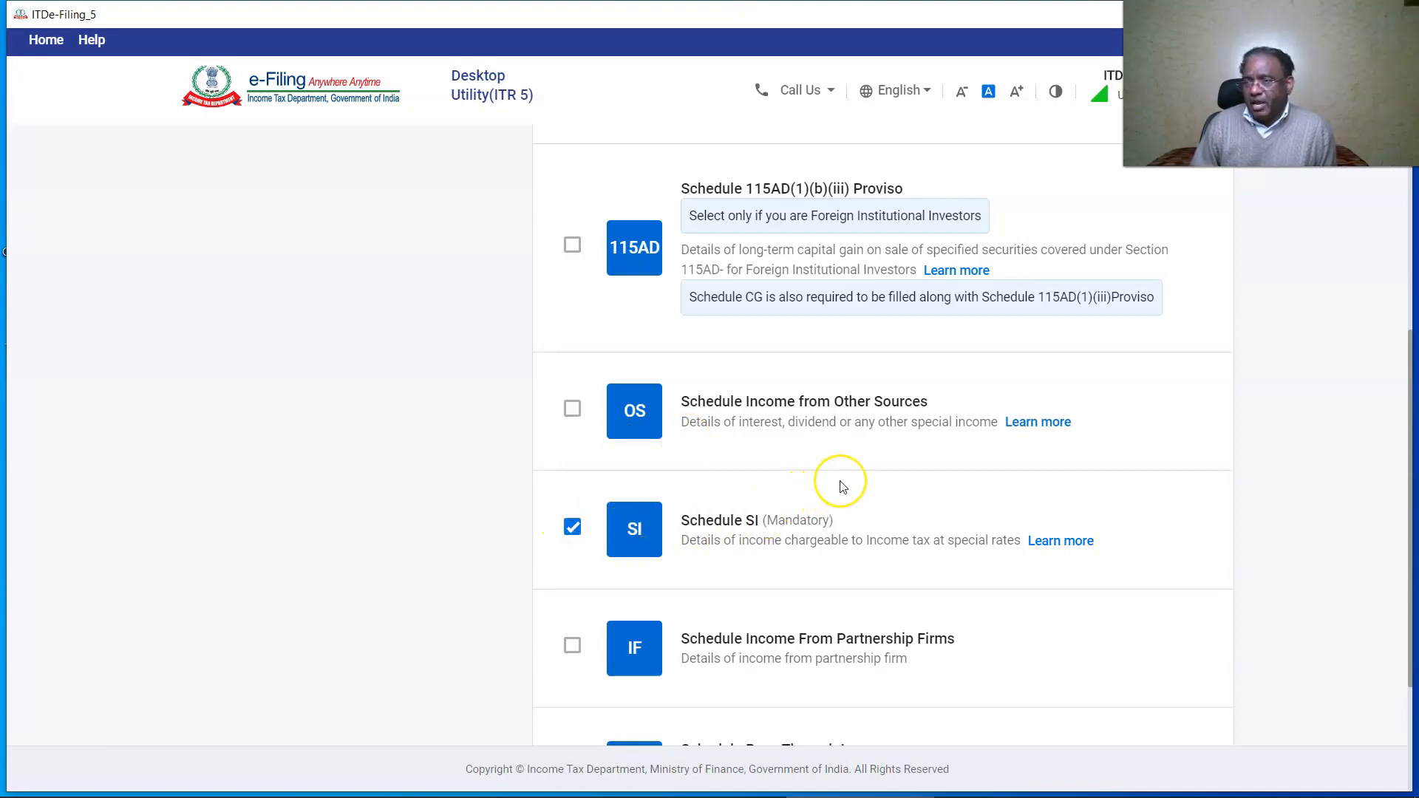
{"action": "scroll", "coordinate": [843, 487], "scroll_direction": "down", "scroll_amount": 3}
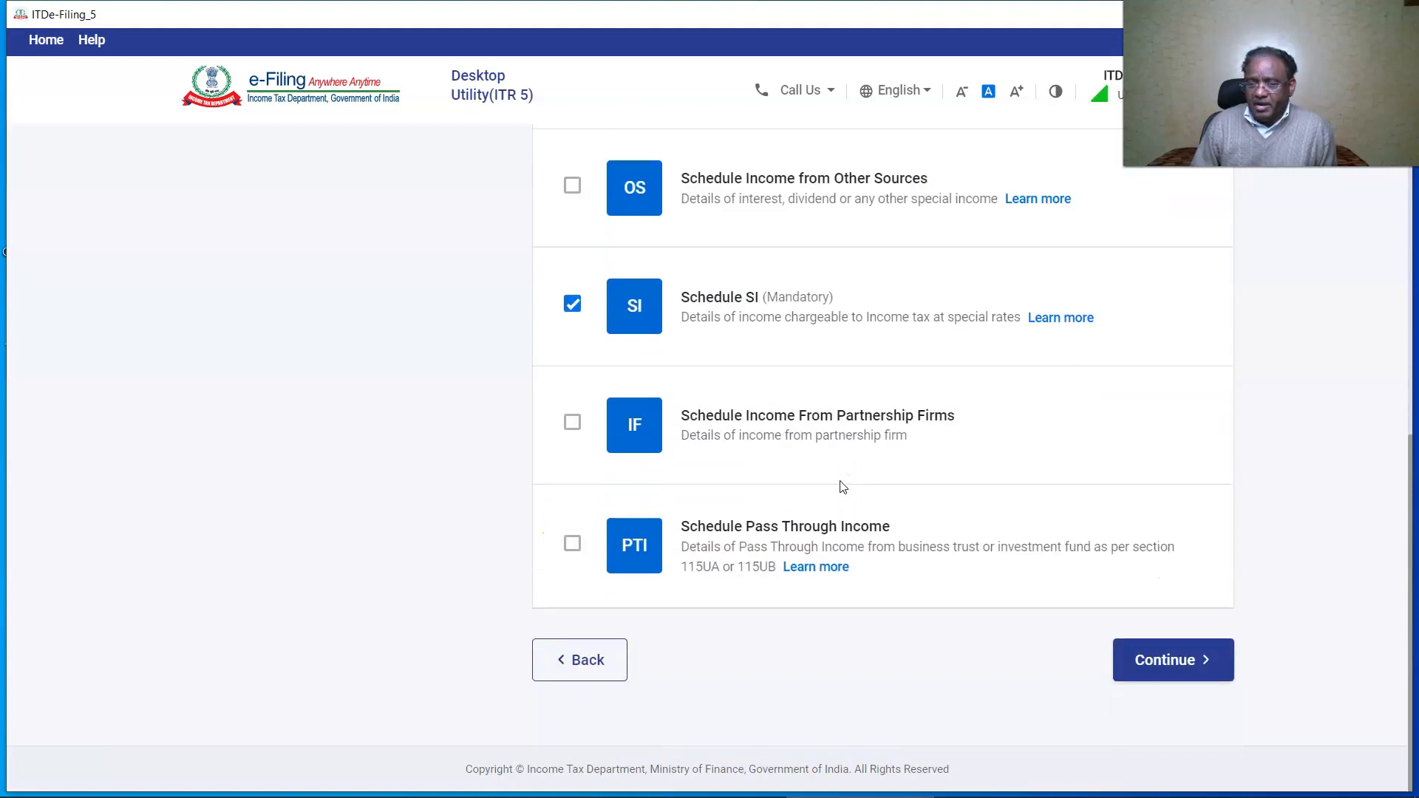
Add Schedule DEP and clear the Deduction schedules, including 10AA, keeping only 80G.
{"action": "left_click", "coordinate": [227, 338]}
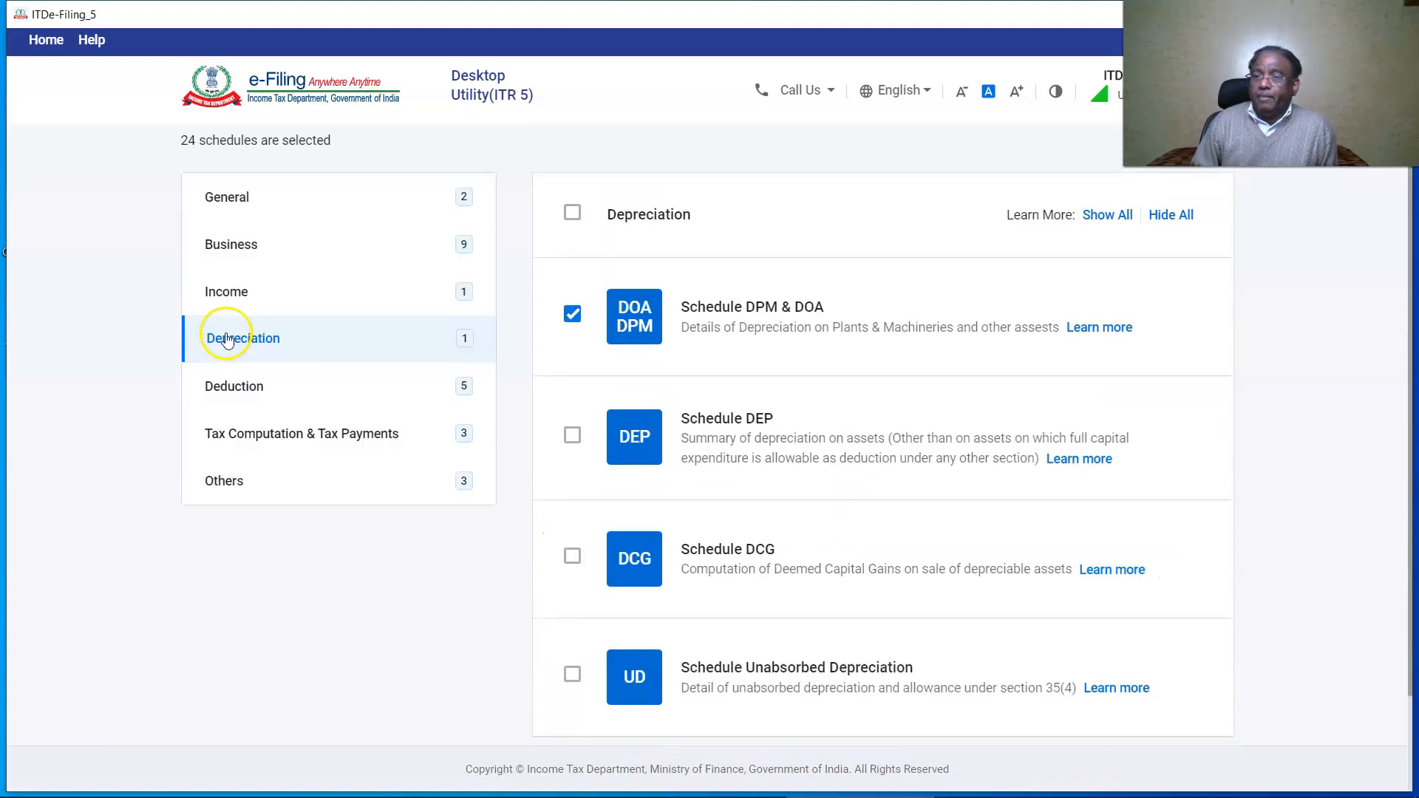
{"action": "left_click", "coordinate": [573, 436]}
{"action": "scroll", "coordinate": [228, 516], "scroll_direction": "up", "scroll_amount": 2}
{"action": "left_click", "coordinate": [229, 517]}
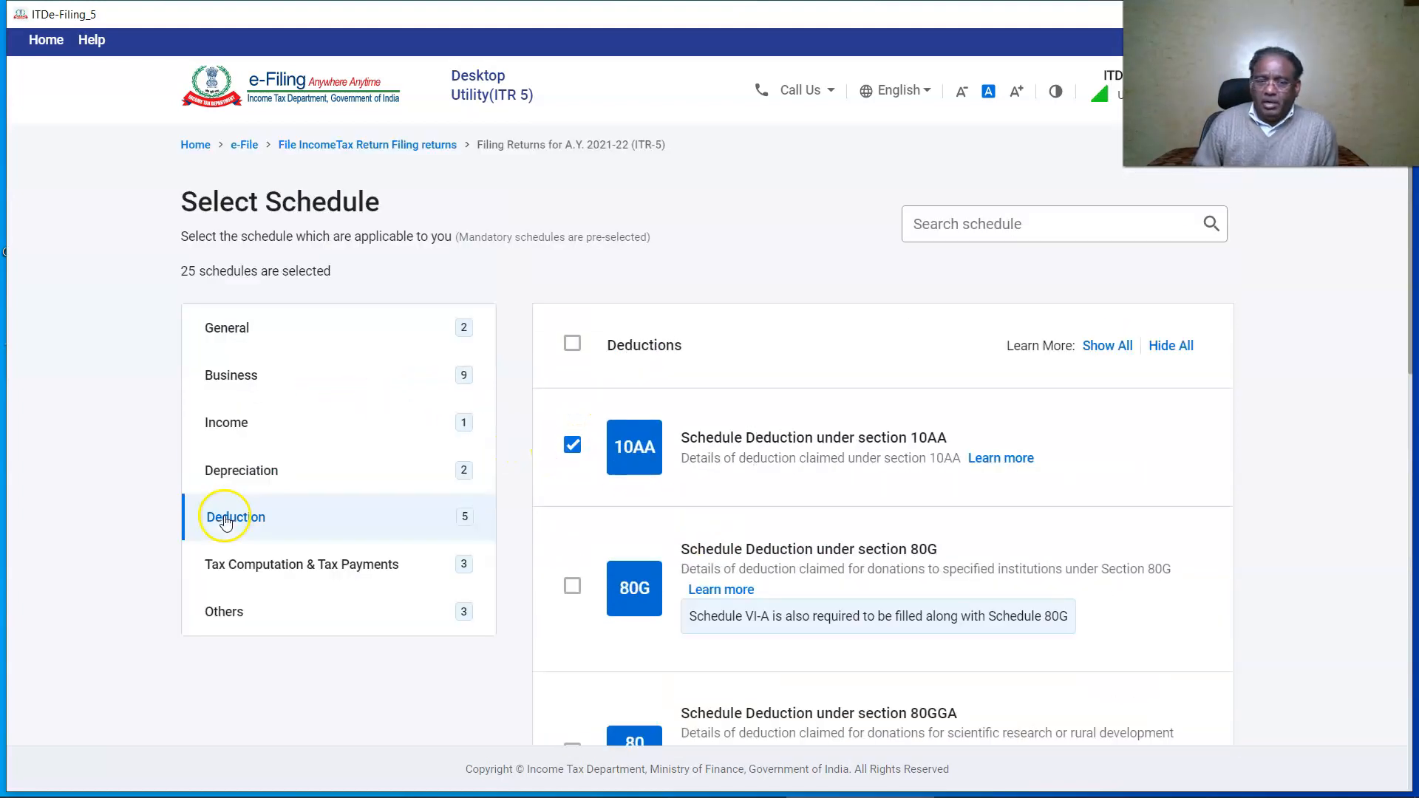
{"action": "scroll", "coordinate": [688, 524], "scroll_direction": "down", "scroll_amount": 2}
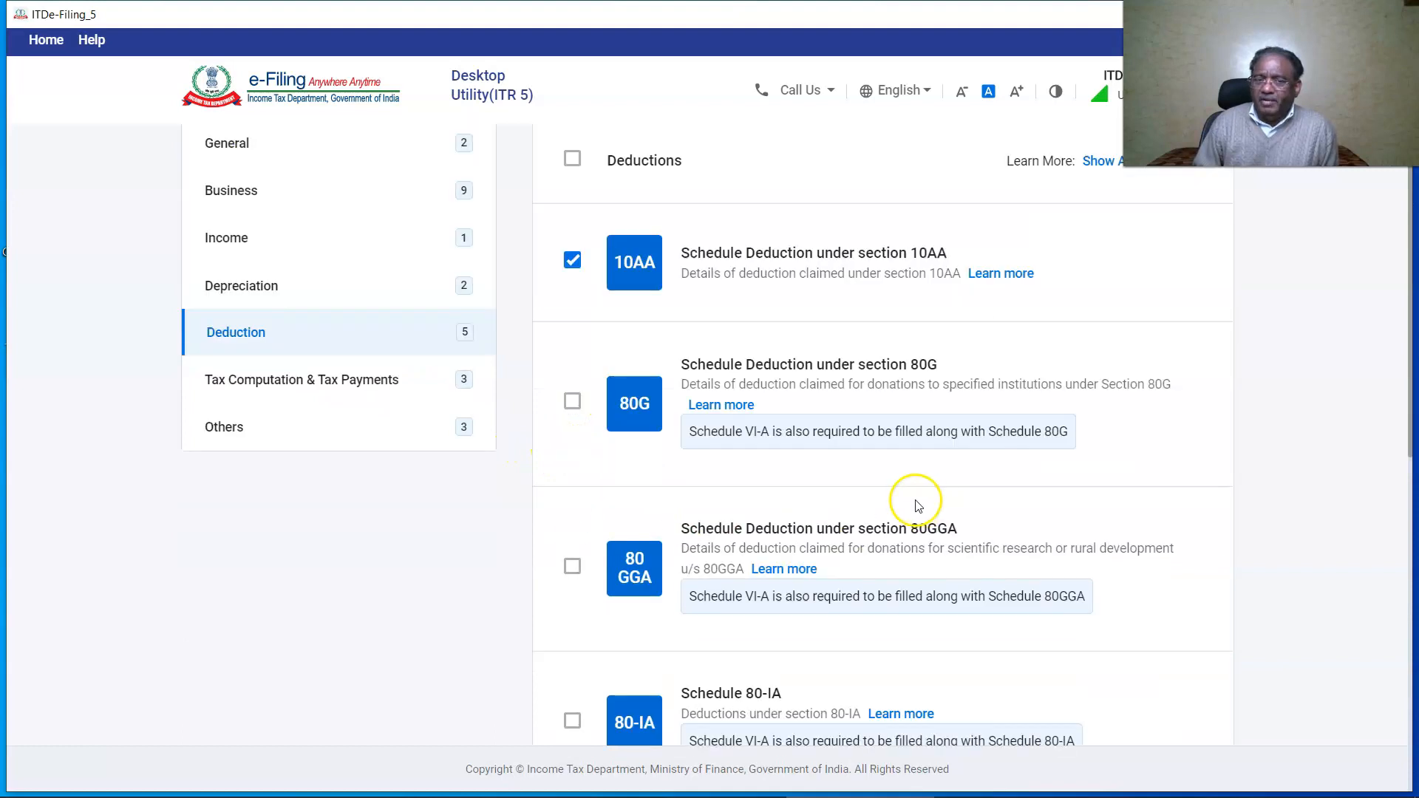
{"action": "left_click", "coordinate": [572, 158]}
{"action": "scroll", "coordinate": [572, 158], "scroll_direction": "down", "scroll_amount": 1}
{"action": "left_click", "coordinate": [572, 309]}
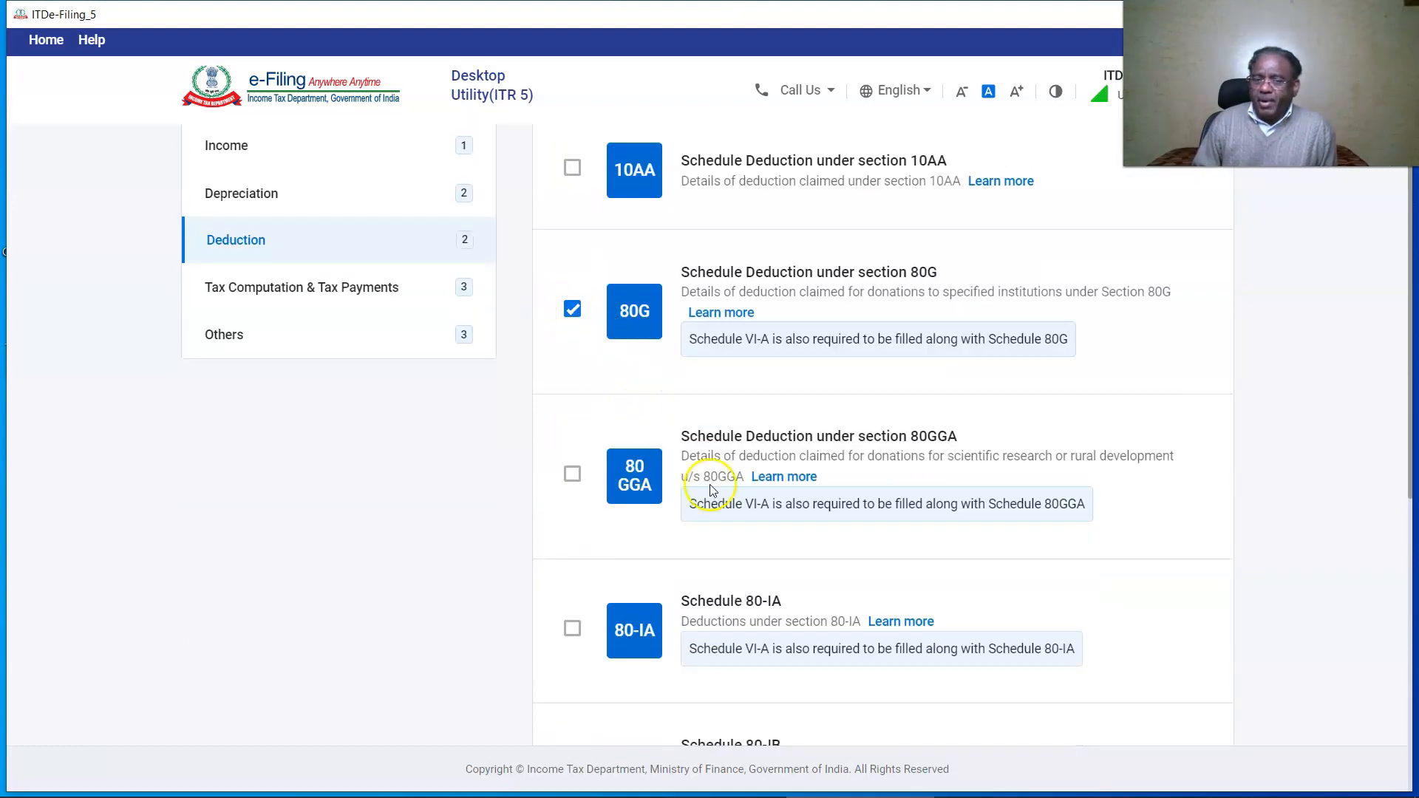
Review the Tax Computation and Others schedules and confirm the 22-schedule selection.
{"action": "scroll", "coordinate": [711, 491], "scroll_direction": "down", "scroll_amount": 5}
{"action": "scroll", "coordinate": [669, 521], "scroll_direction": "up", "scroll_amount": 7}
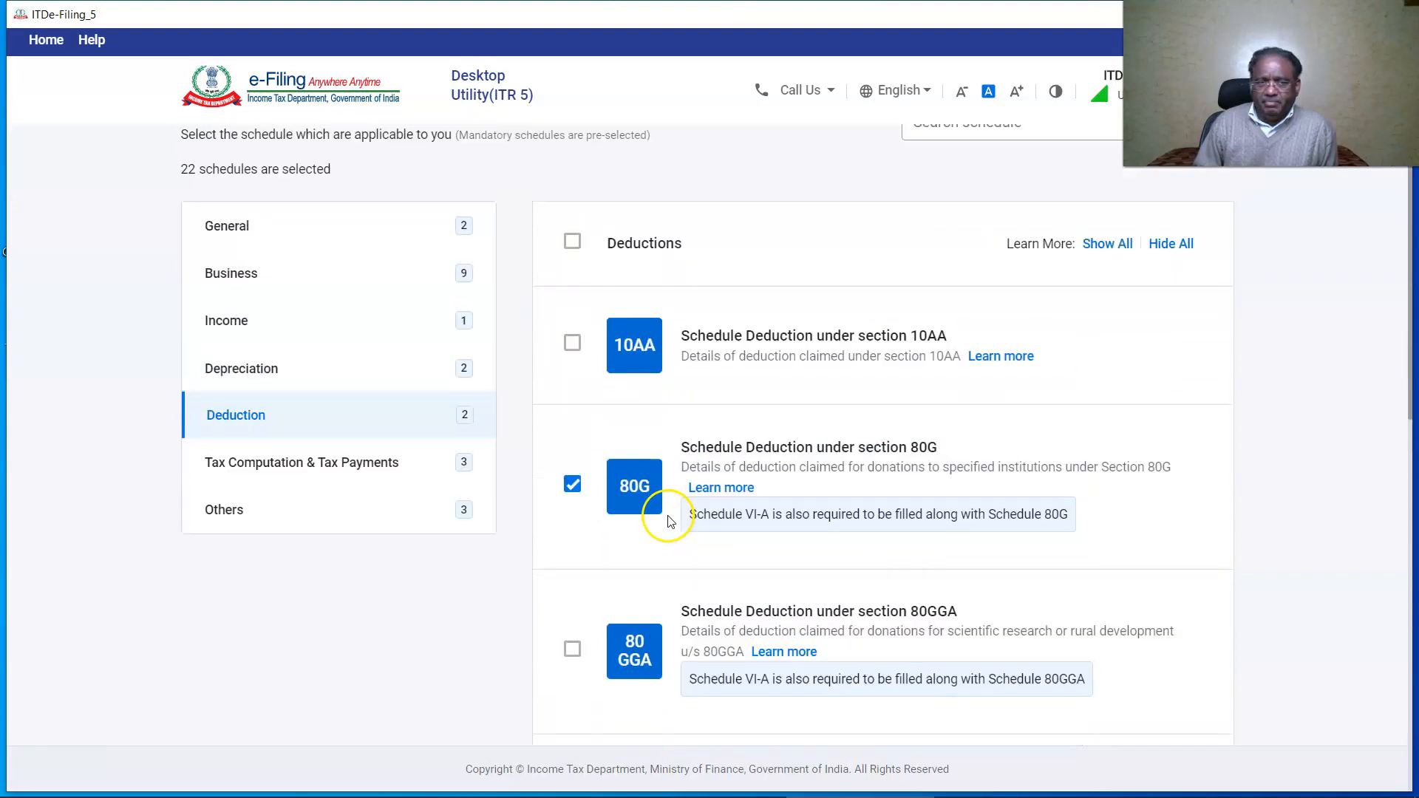
{"action": "left_click", "coordinate": [304, 471]}
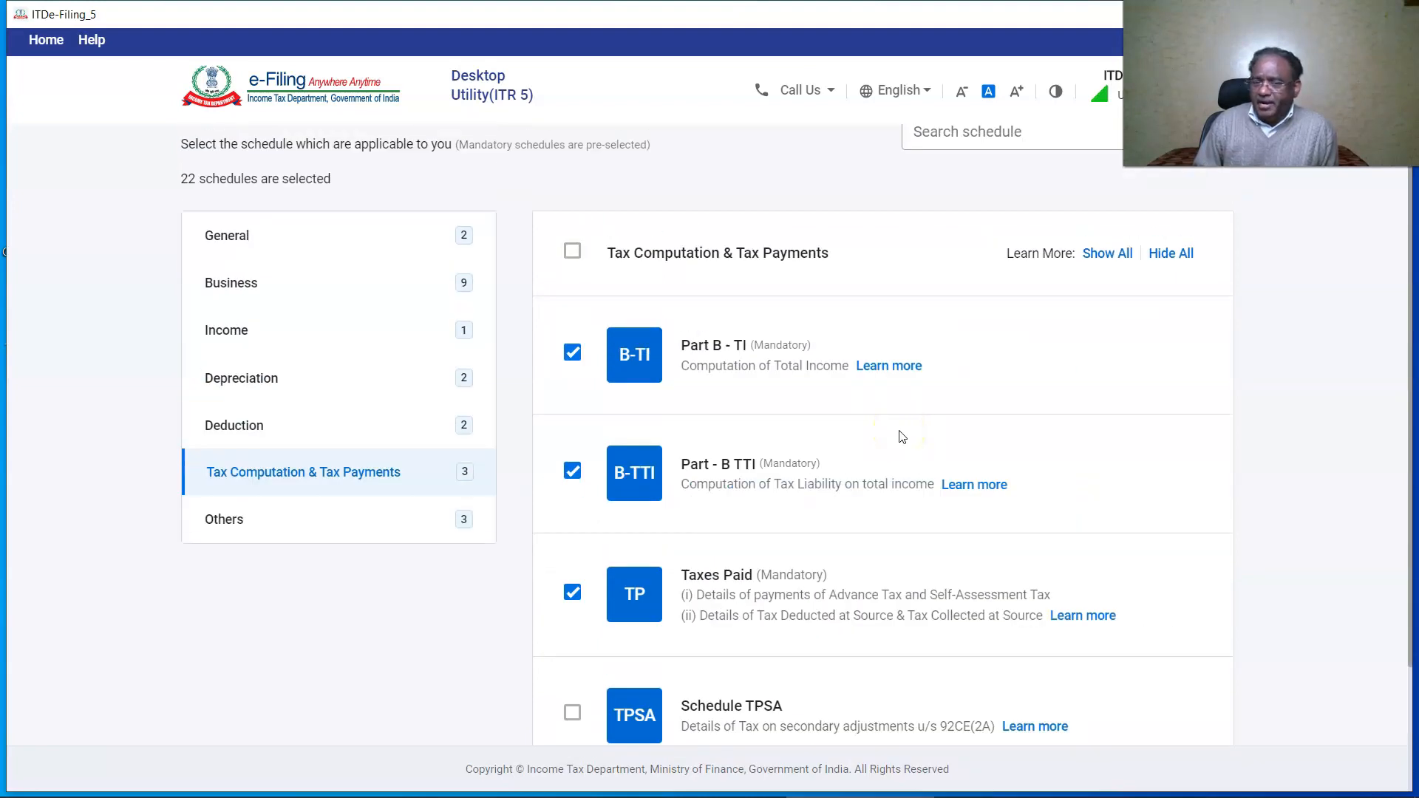
{"action": "scroll", "coordinate": [902, 438], "scroll_direction": "down", "scroll_amount": 3}
{"action": "left_click", "coordinate": [310, 353]}
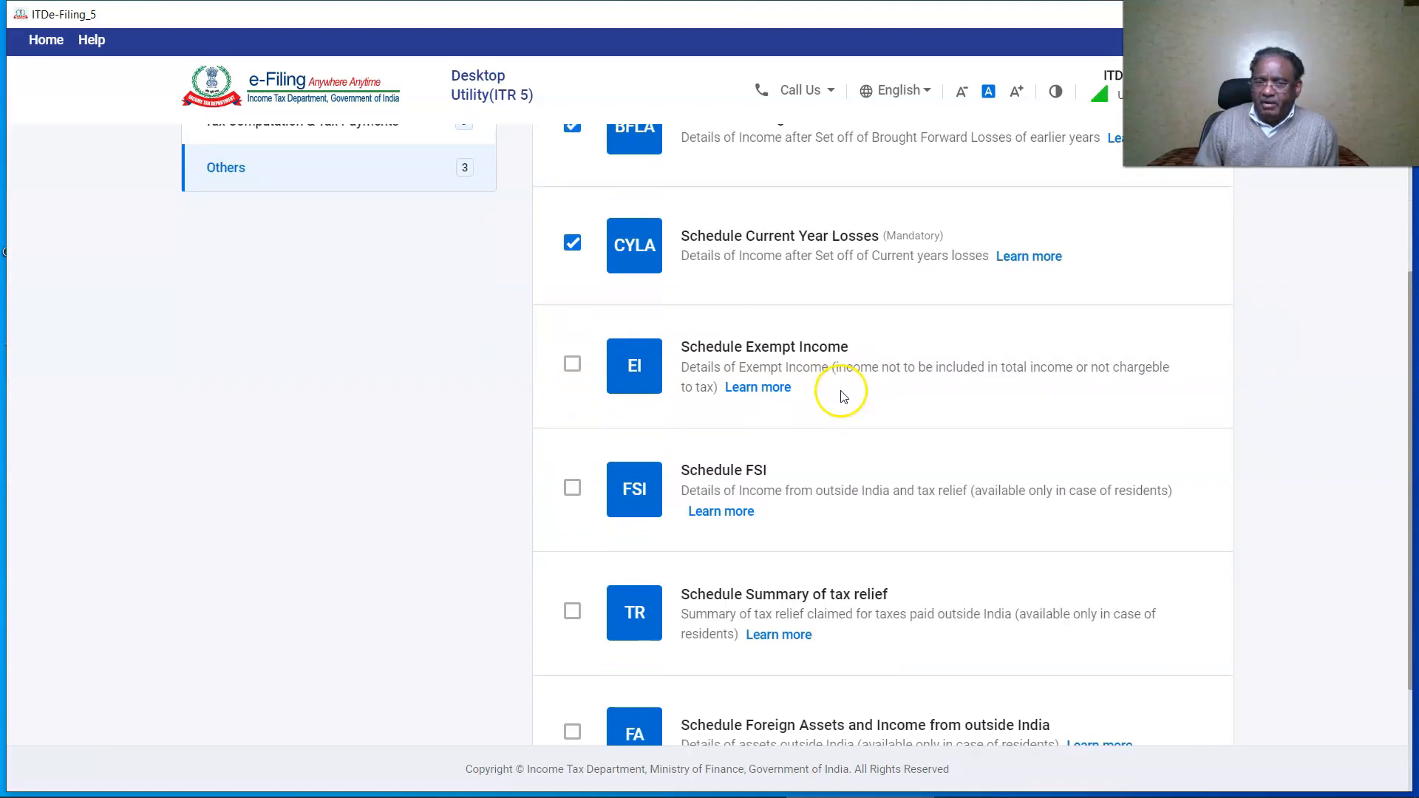
{"action": "scroll", "coordinate": [839, 390], "scroll_direction": "down", "scroll_amount": 3}
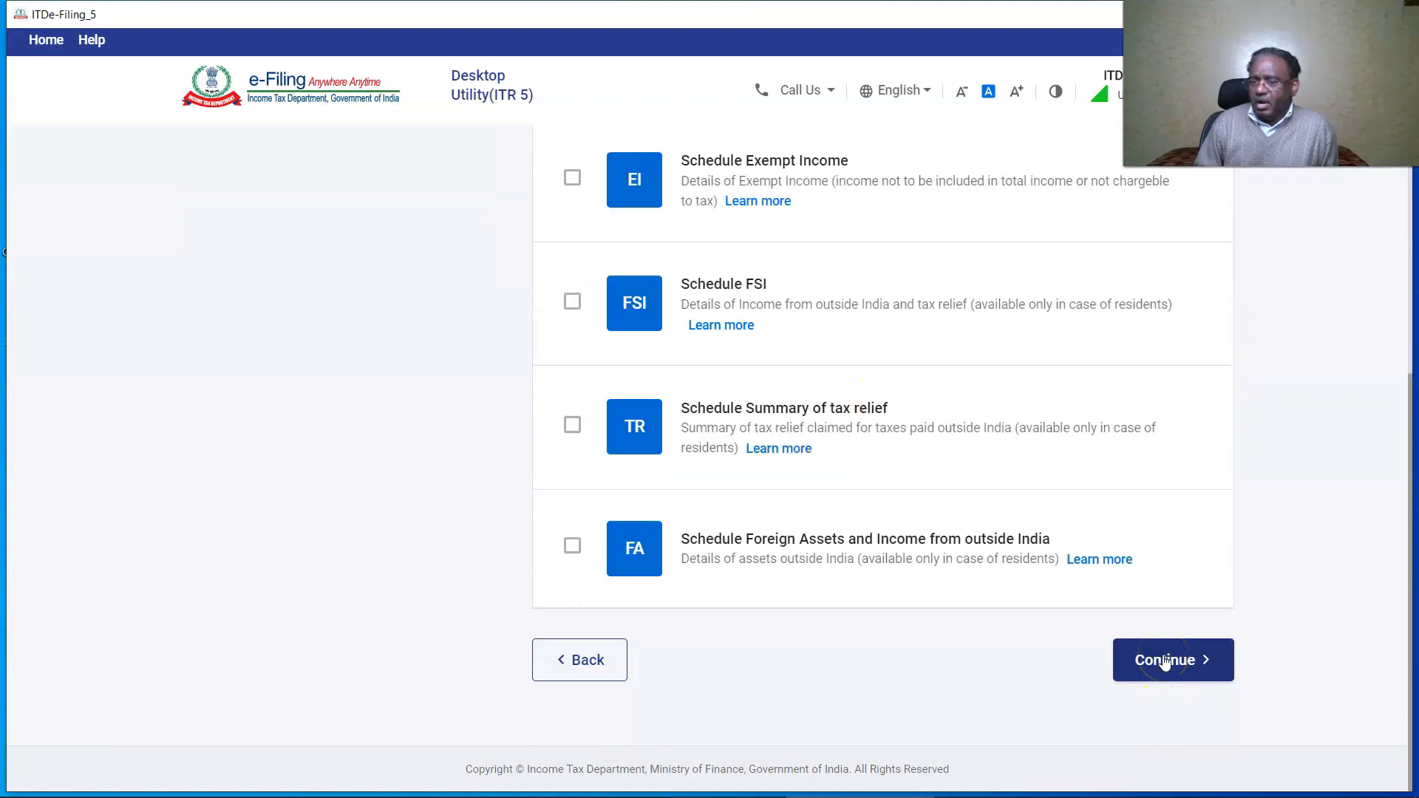
{"action": "left_click", "coordinate": [1165, 660]}
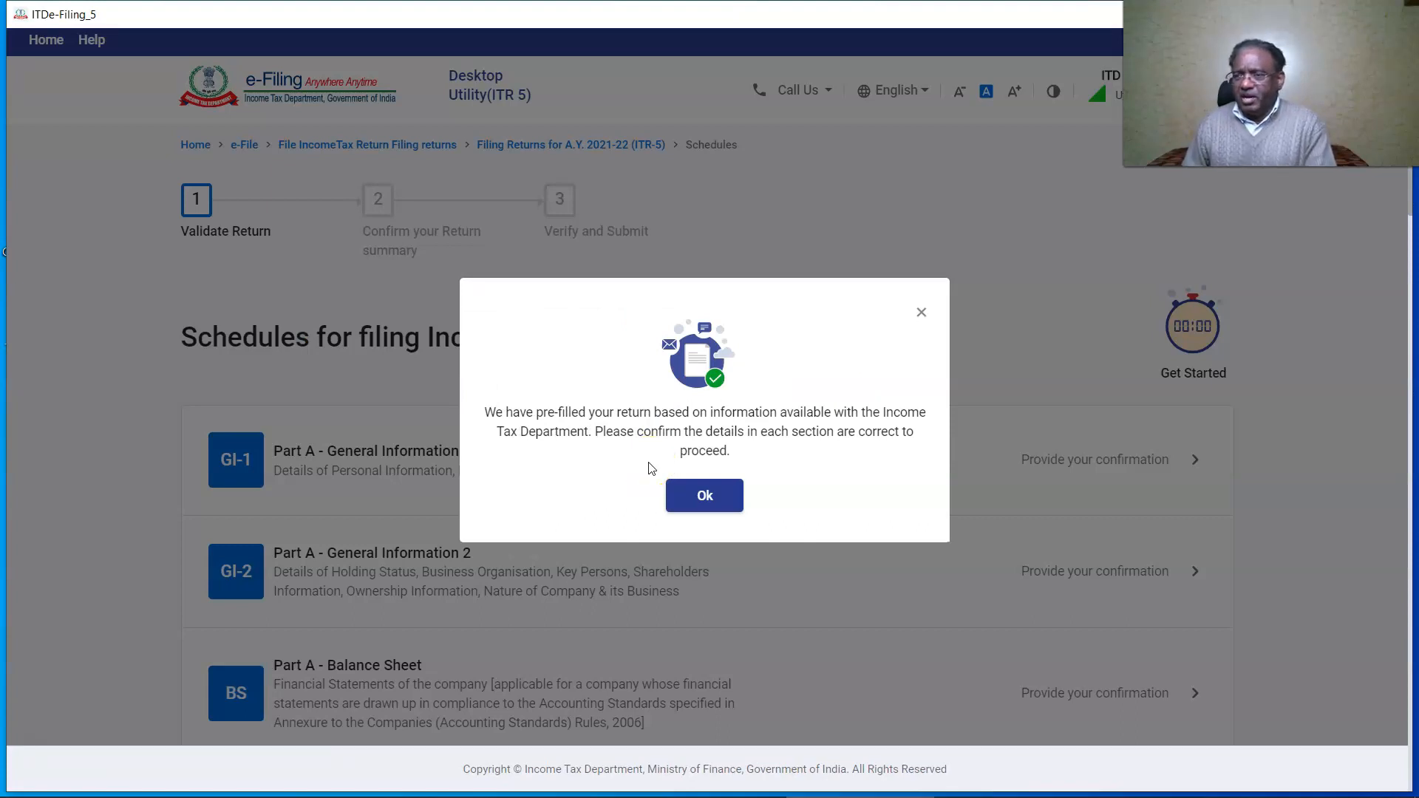
In General Information 1, set sub-status to Partnership Firm and state no name change.
{"action": "left_click", "coordinate": [703, 497]}
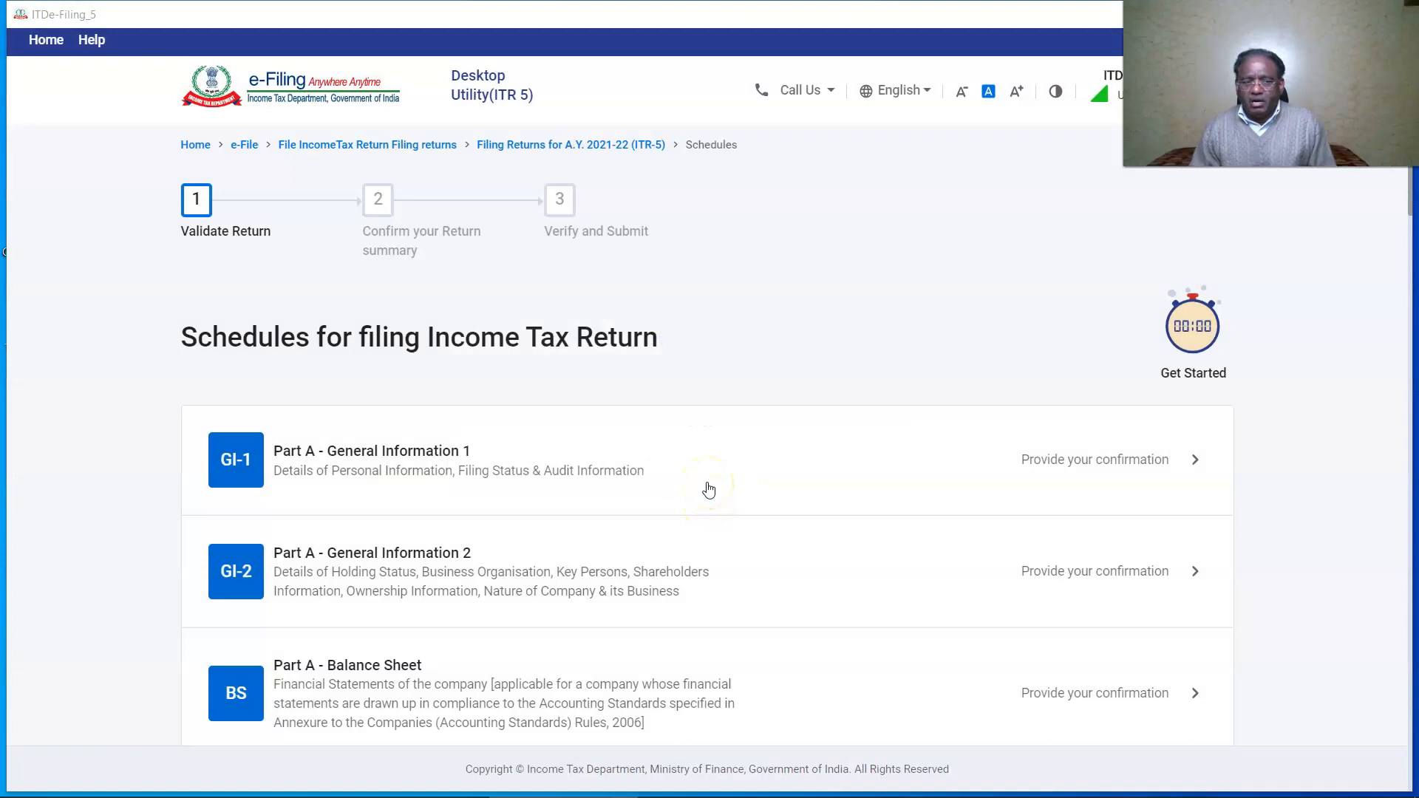
{"action": "left_click", "coordinate": [236, 473]}
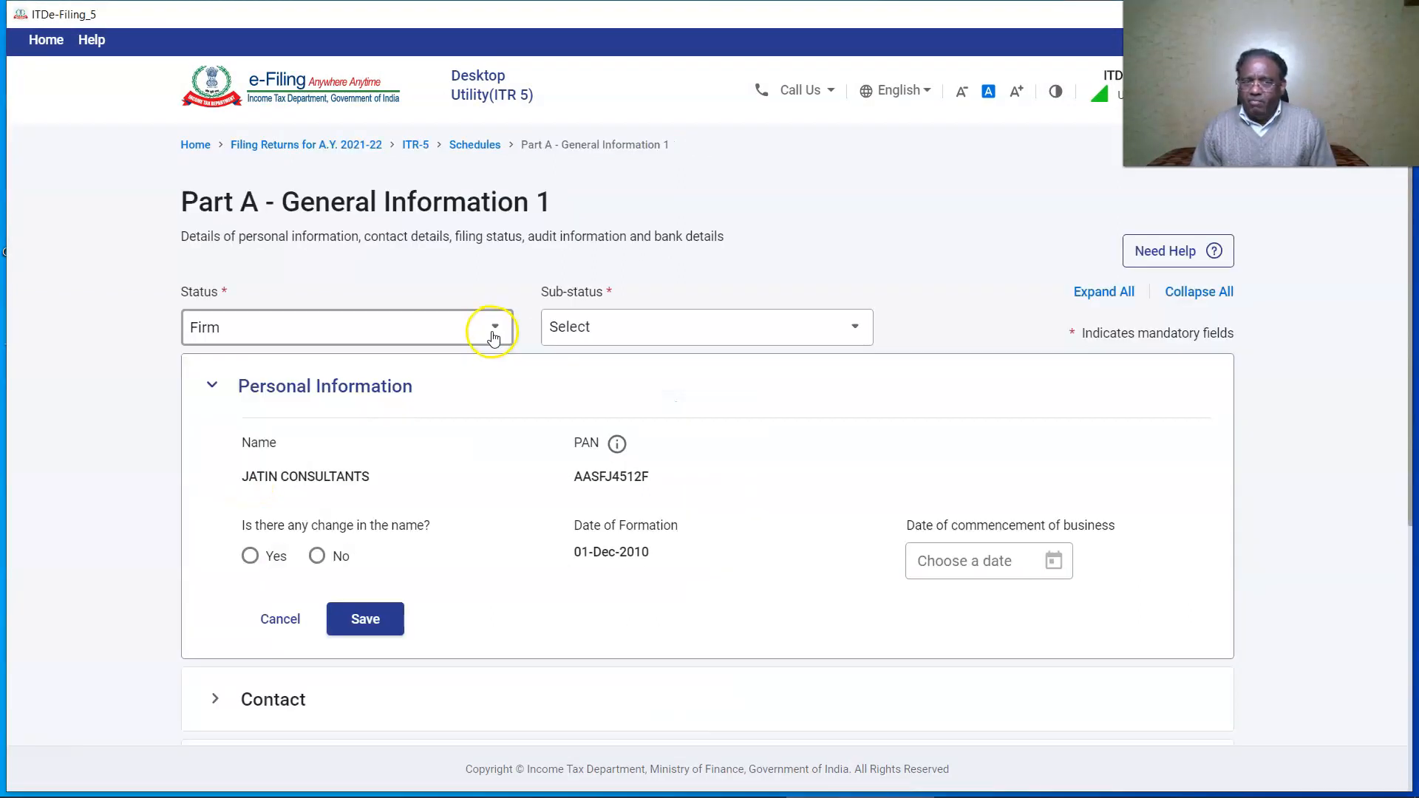
{"action": "left_click", "coordinate": [856, 329]}
{"action": "left_click", "coordinate": [675, 457]}
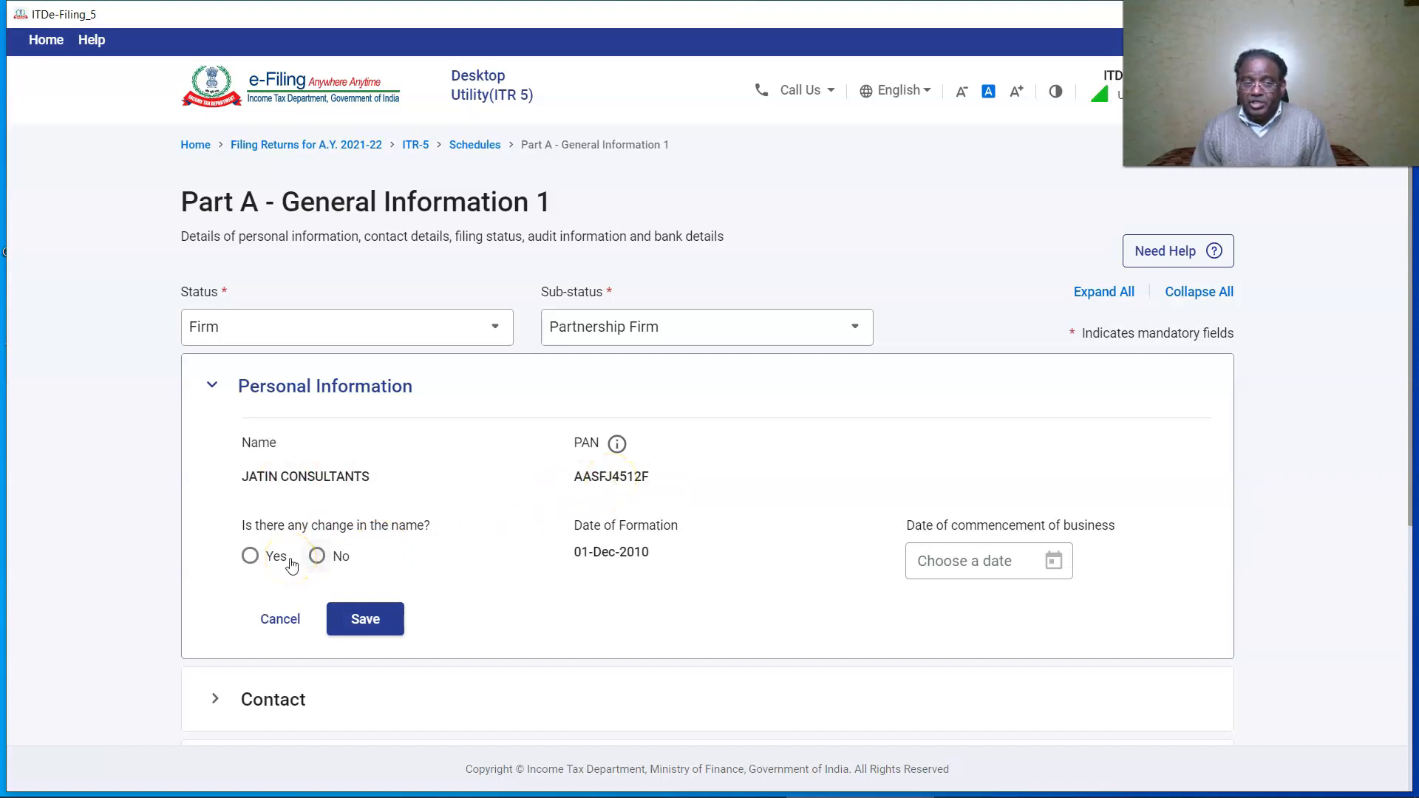
{"action": "left_click", "coordinate": [316, 556]}
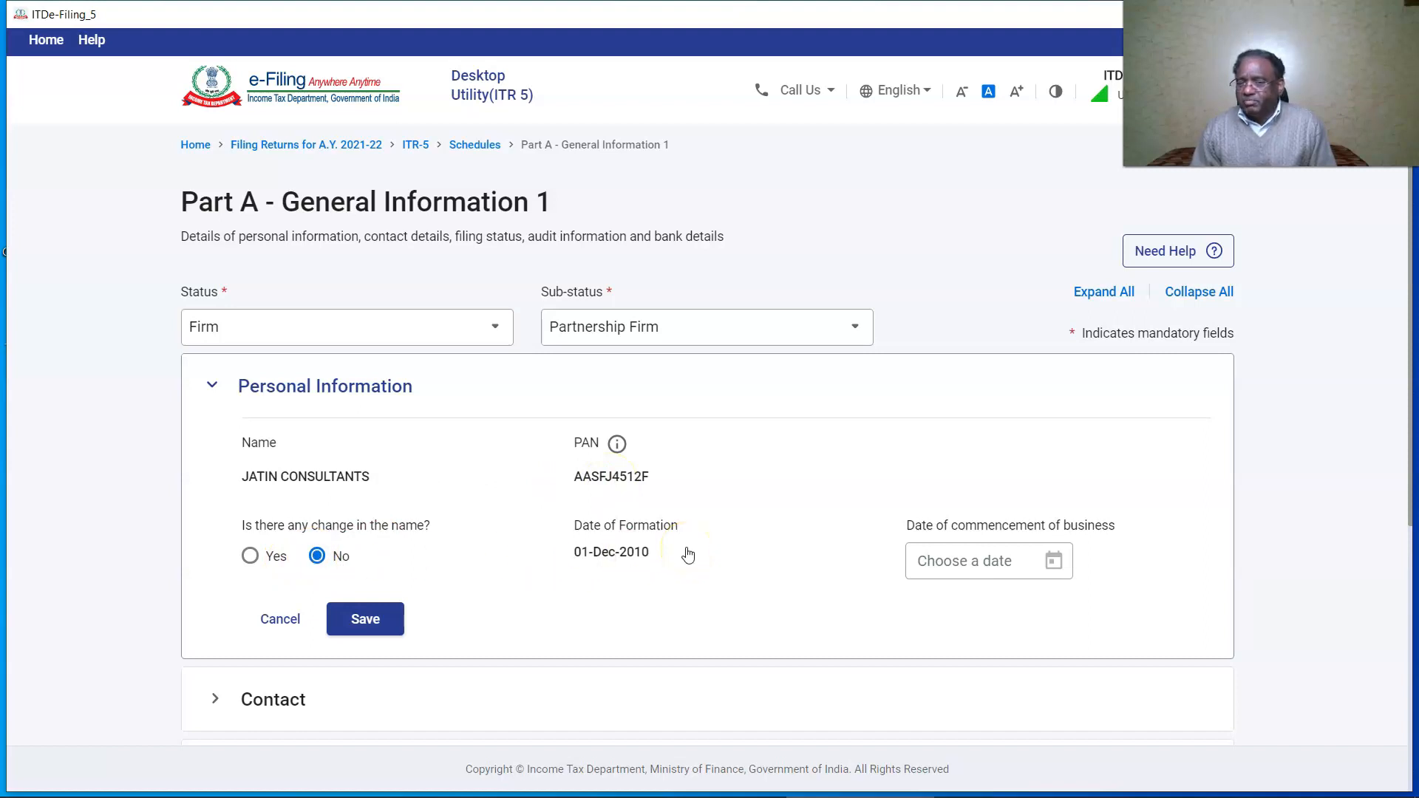
Set the business commencement date to 01-Dec-2010 and save the personal information.
{"action": "left_click", "coordinate": [1052, 562]}
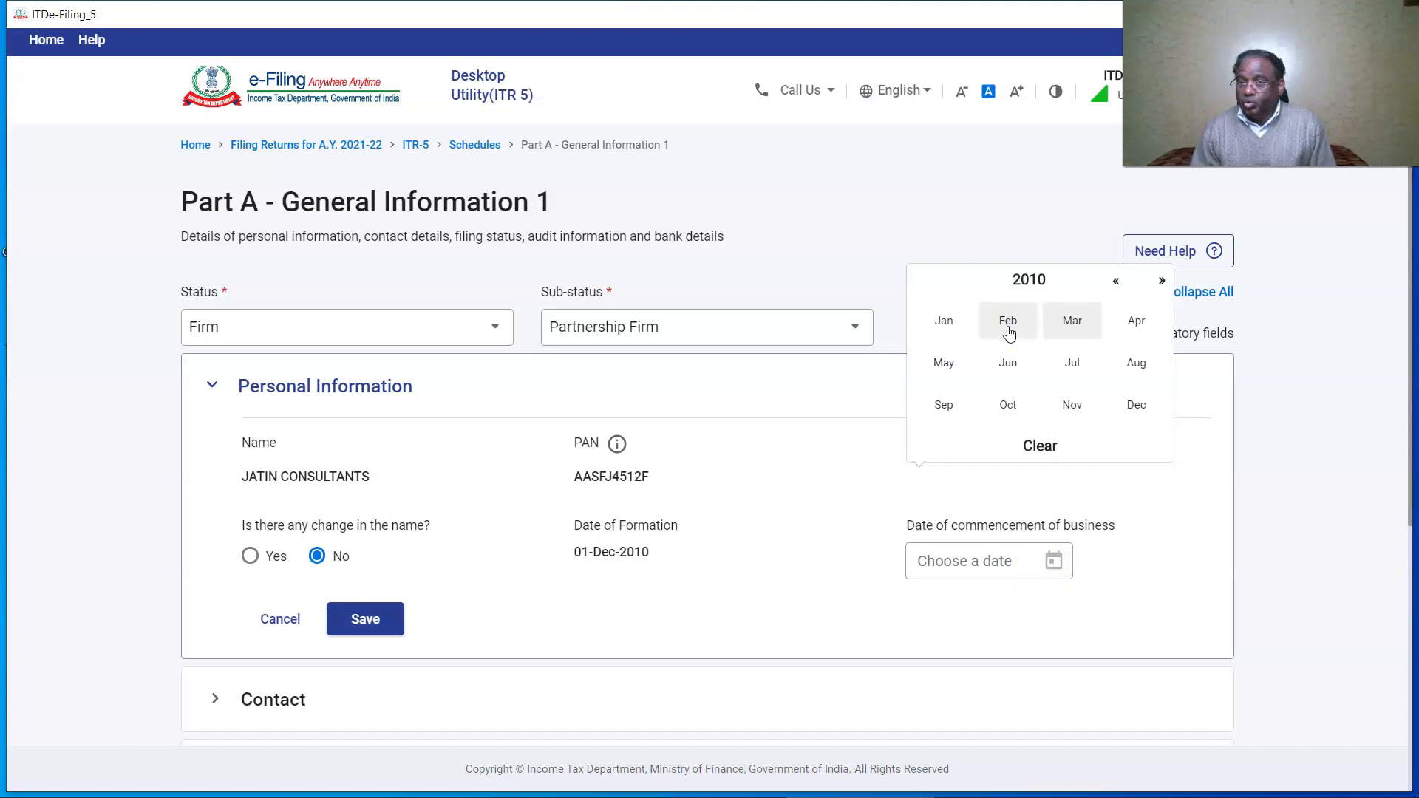
{"action": "left_click", "coordinate": [1137, 404]}
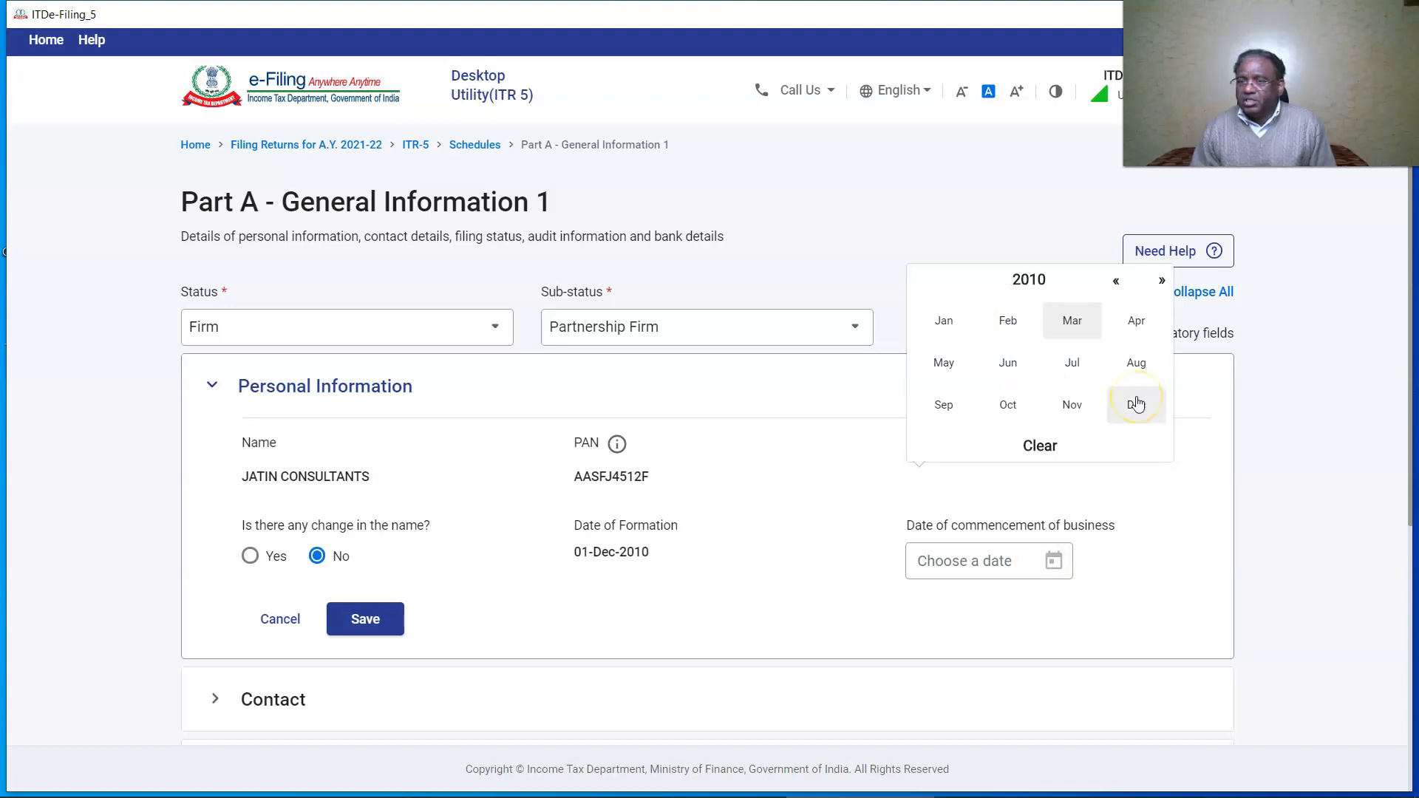
{"action": "left_click", "coordinate": [1137, 404]}
{"action": "left_click", "coordinate": [1042, 341]}
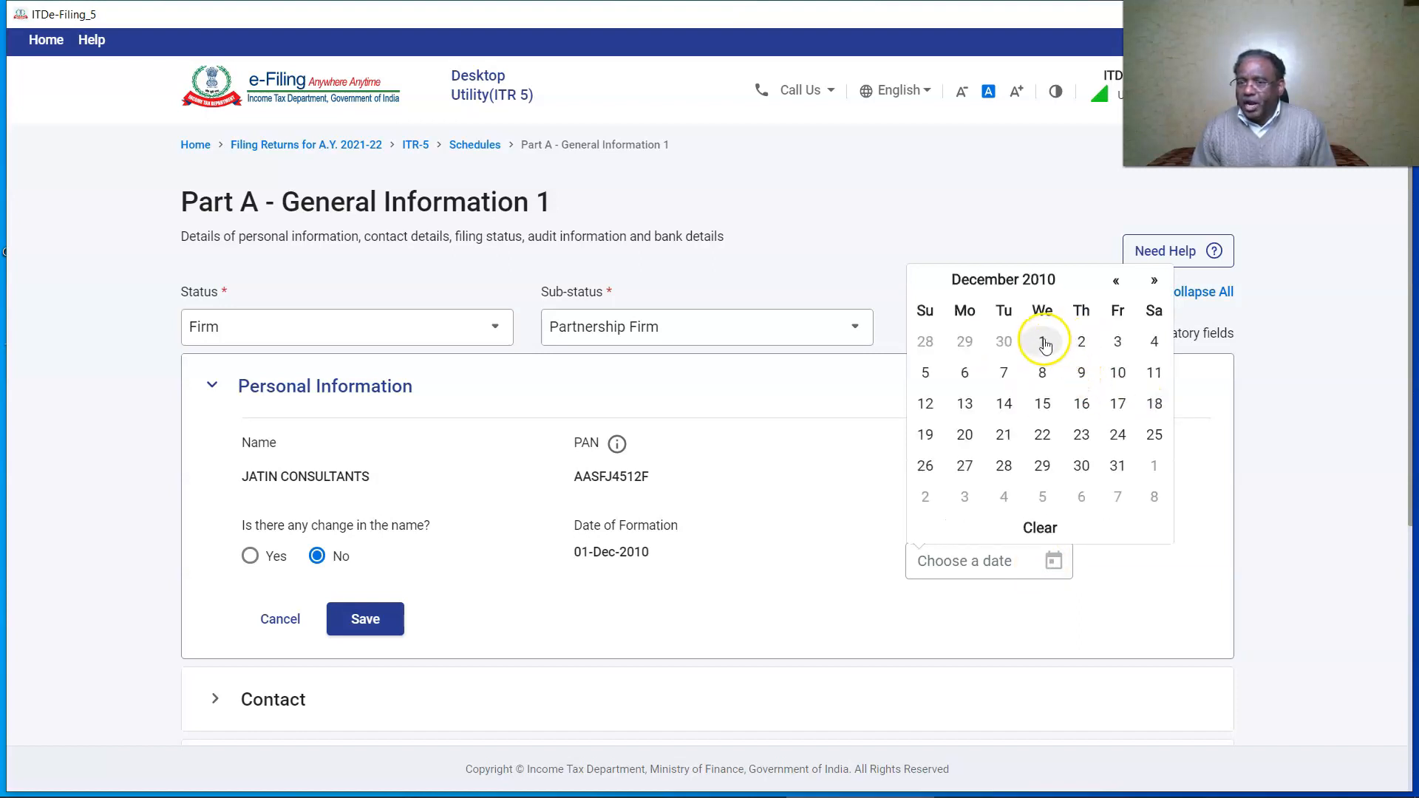
{"action": "left_click", "coordinate": [376, 530]}
{"action": "left_click", "coordinate": [267, 366]}
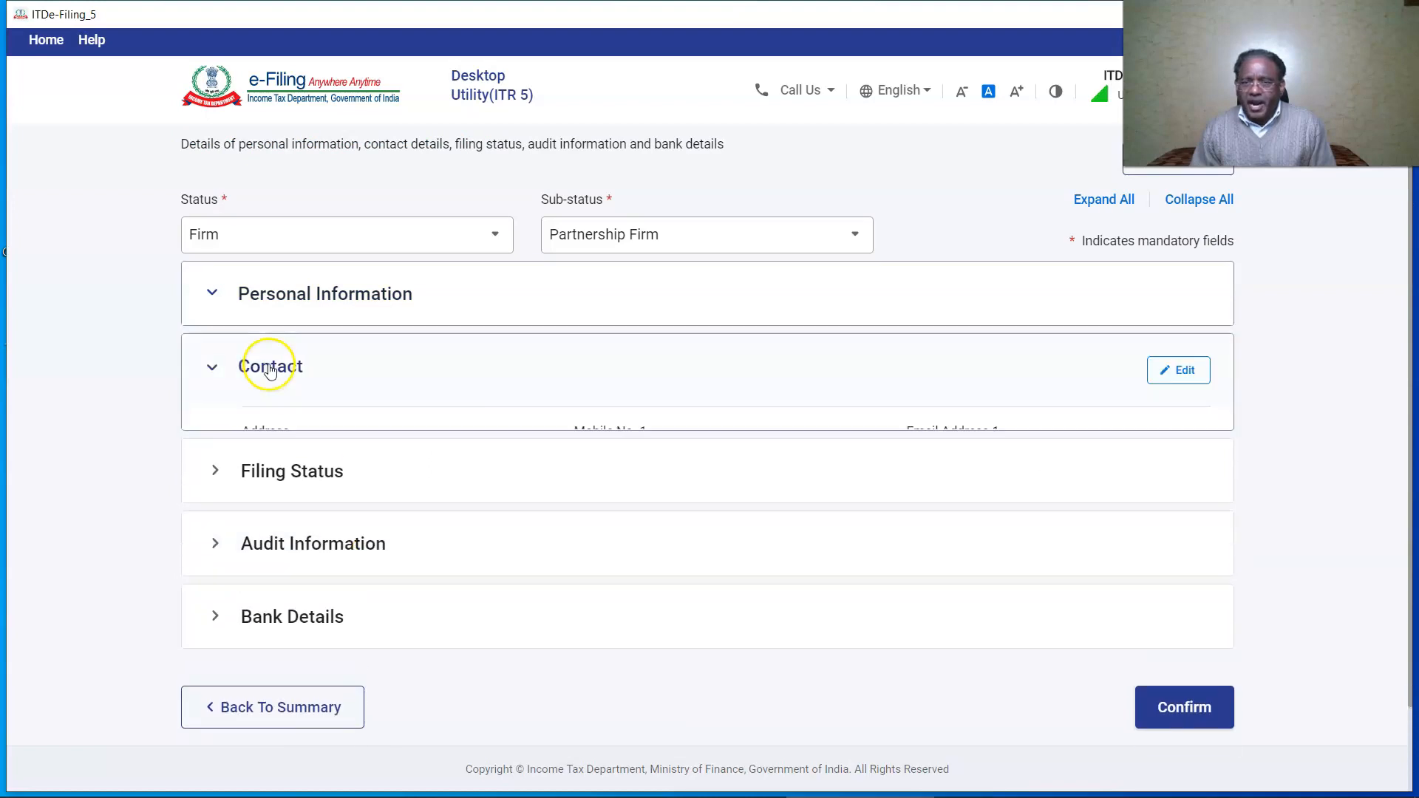
Review the firm's e-mail and address fields, then save the contact details.
{"action": "left_click", "coordinate": [1179, 372]}
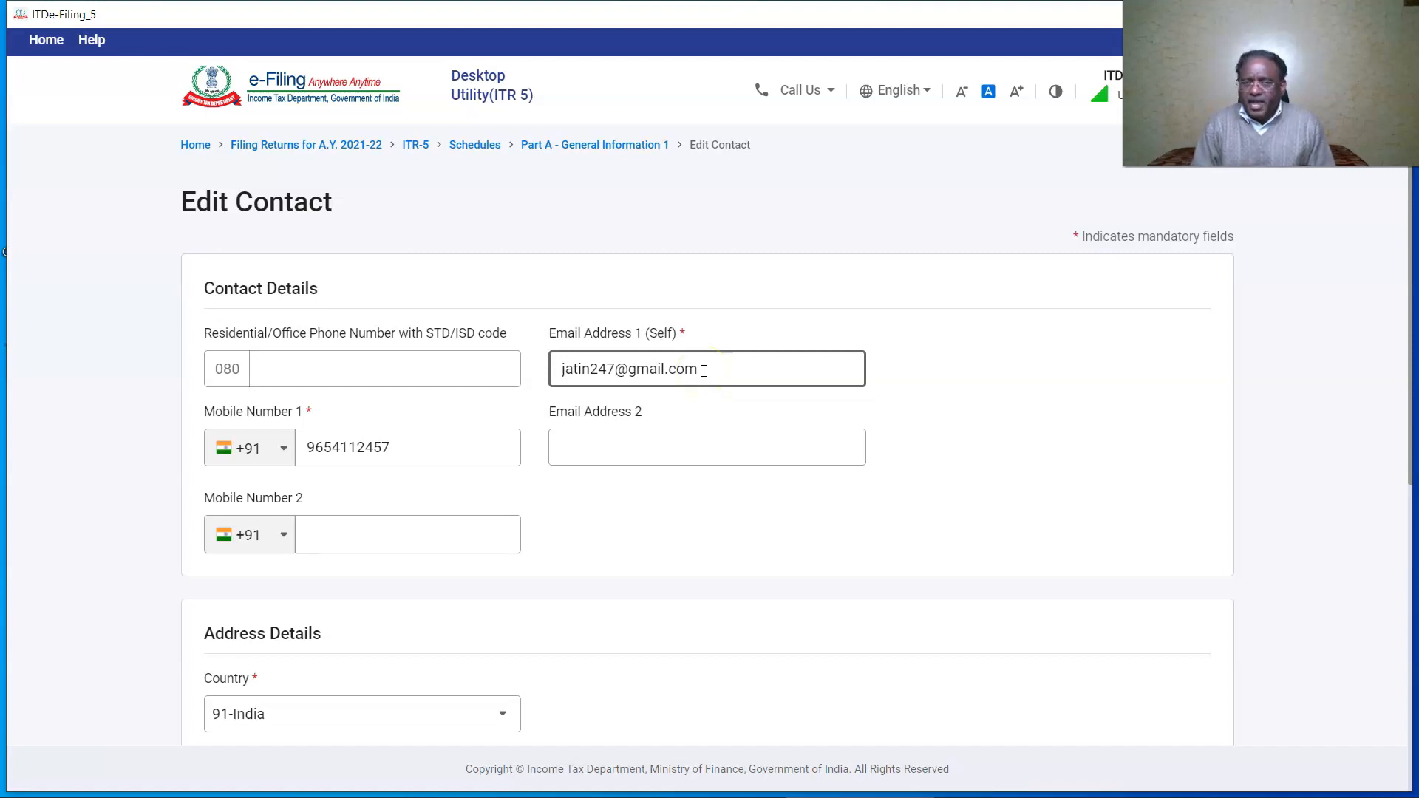
{"action": "left_click", "coordinate": [538, 586]}
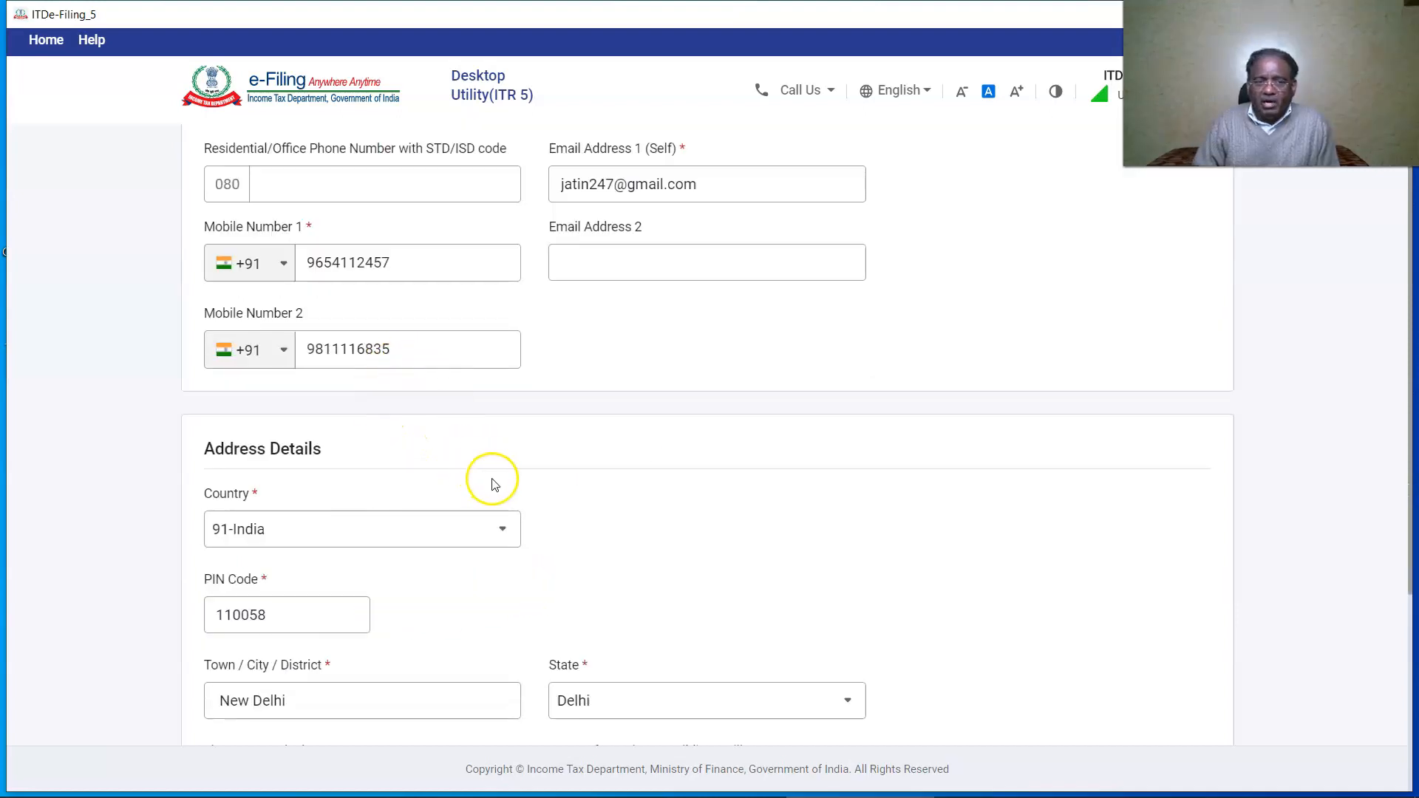
{"action": "scroll", "coordinate": [443, 444], "scroll_direction": "down", "scroll_amount": 4}
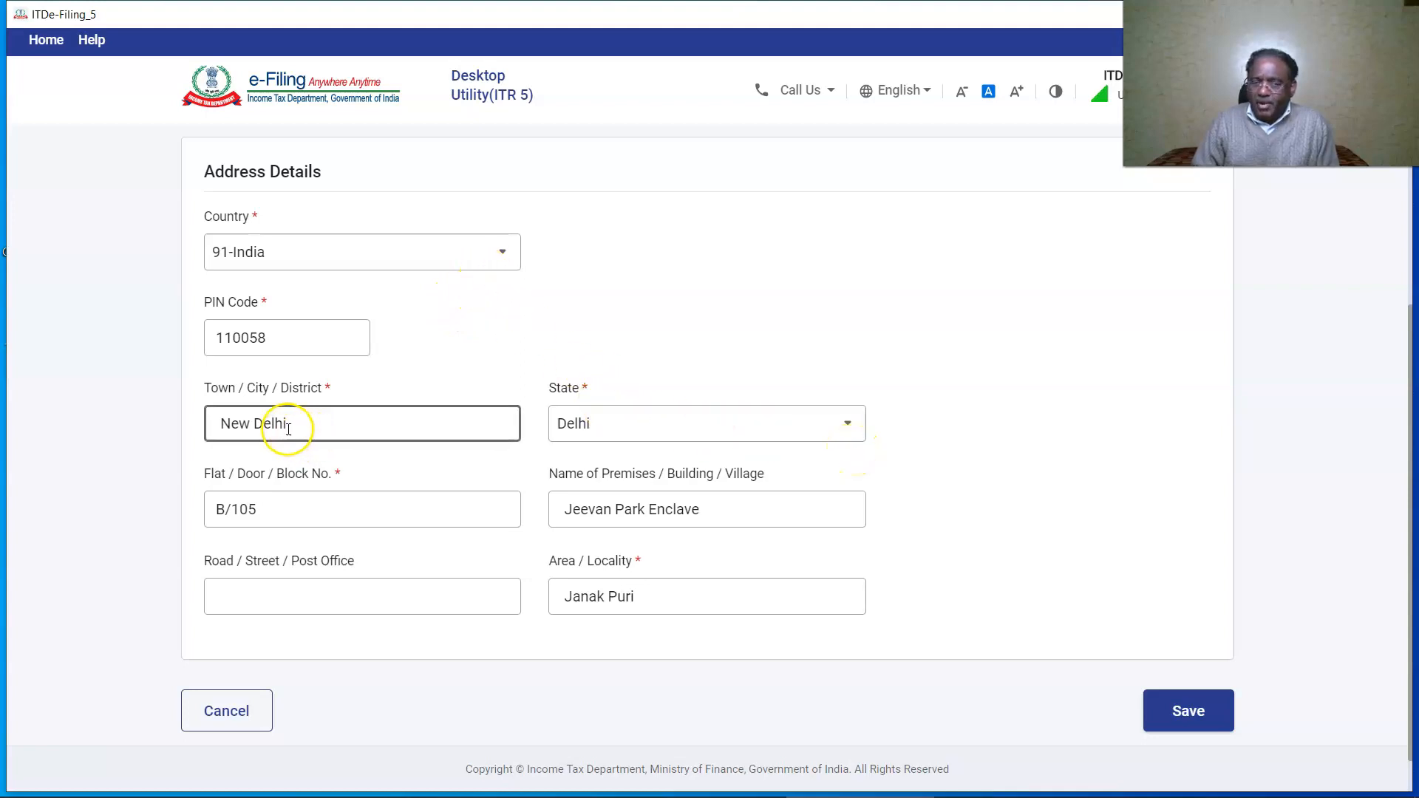
{"action": "left_click", "coordinate": [716, 526]}
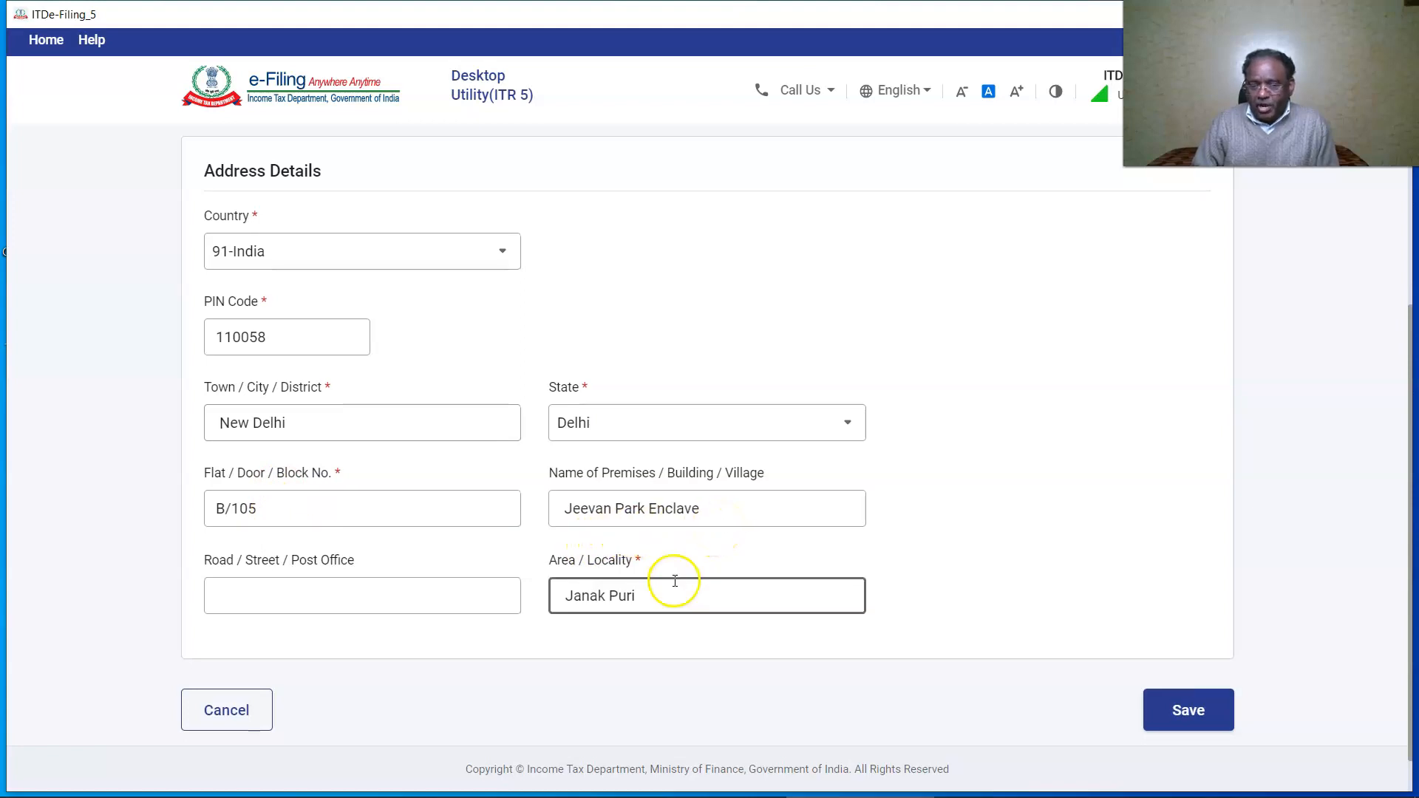
{"action": "scroll", "coordinate": [675, 579], "scroll_direction": "down", "scroll_amount": 1}
{"action": "left_click", "coordinate": [1187, 658]}
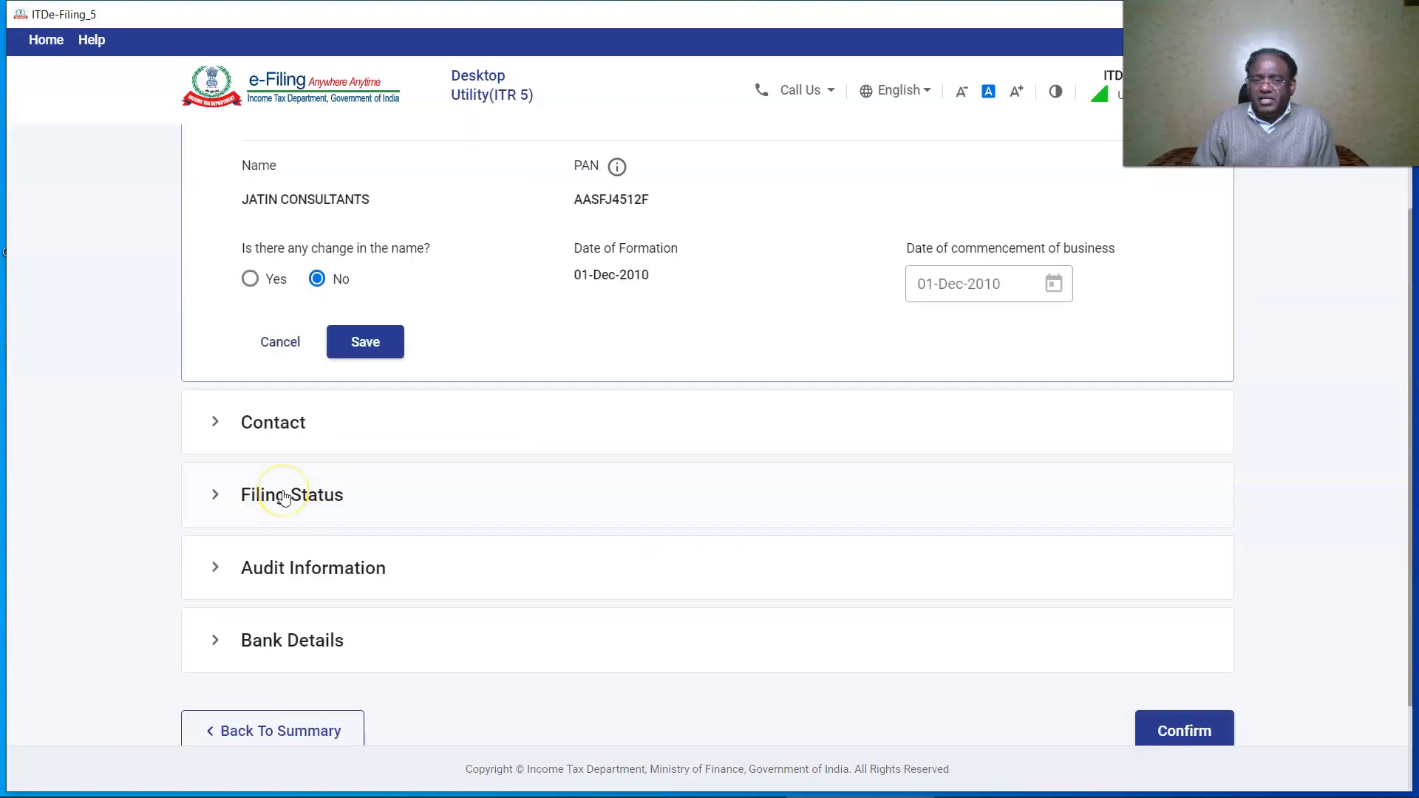
{"action": "left_click", "coordinate": [285, 495]}
Mark the return as filed u/s 139(1), answer No to business trust and 115UB, and set Resident status.
{"action": "left_click", "coordinate": [326, 311]}
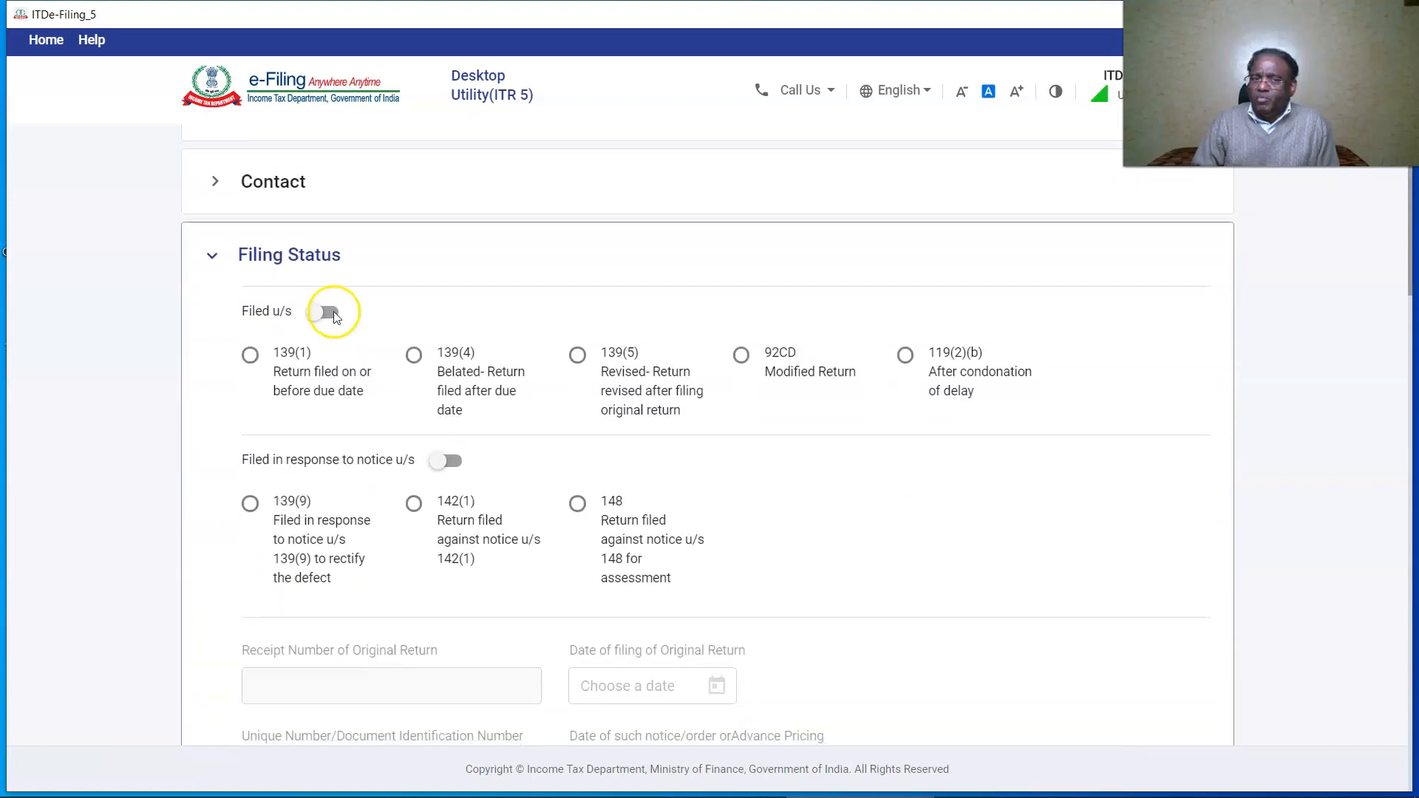
{"action": "left_click", "coordinate": [250, 356]}
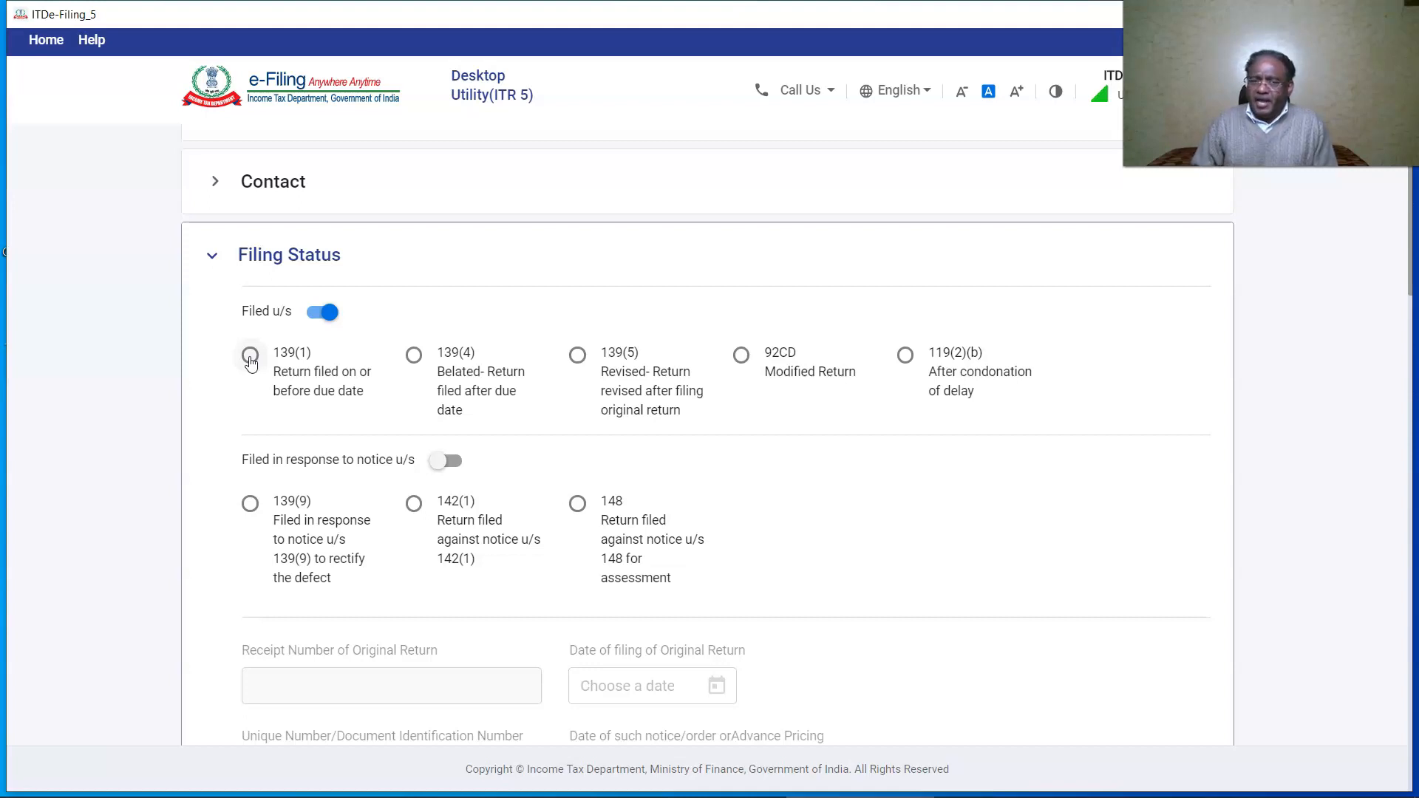
{"action": "scroll", "coordinate": [751, 446], "scroll_direction": "down", "scroll_amount": 6}
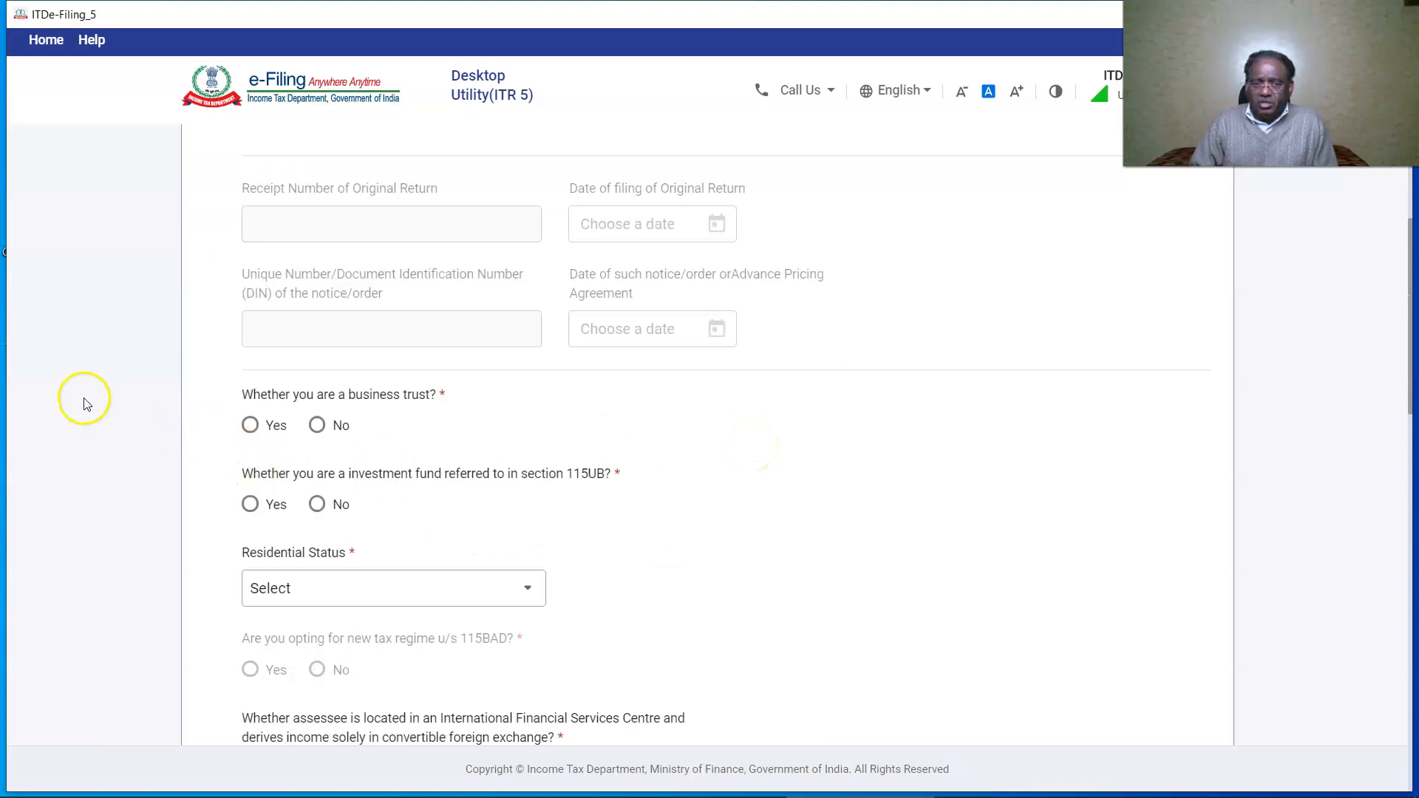
{"action": "left_click", "coordinate": [316, 425]}
{"action": "left_click", "coordinate": [316, 504]}
{"action": "scroll", "coordinate": [529, 402], "scroll_direction": "down", "scroll_amount": 2}
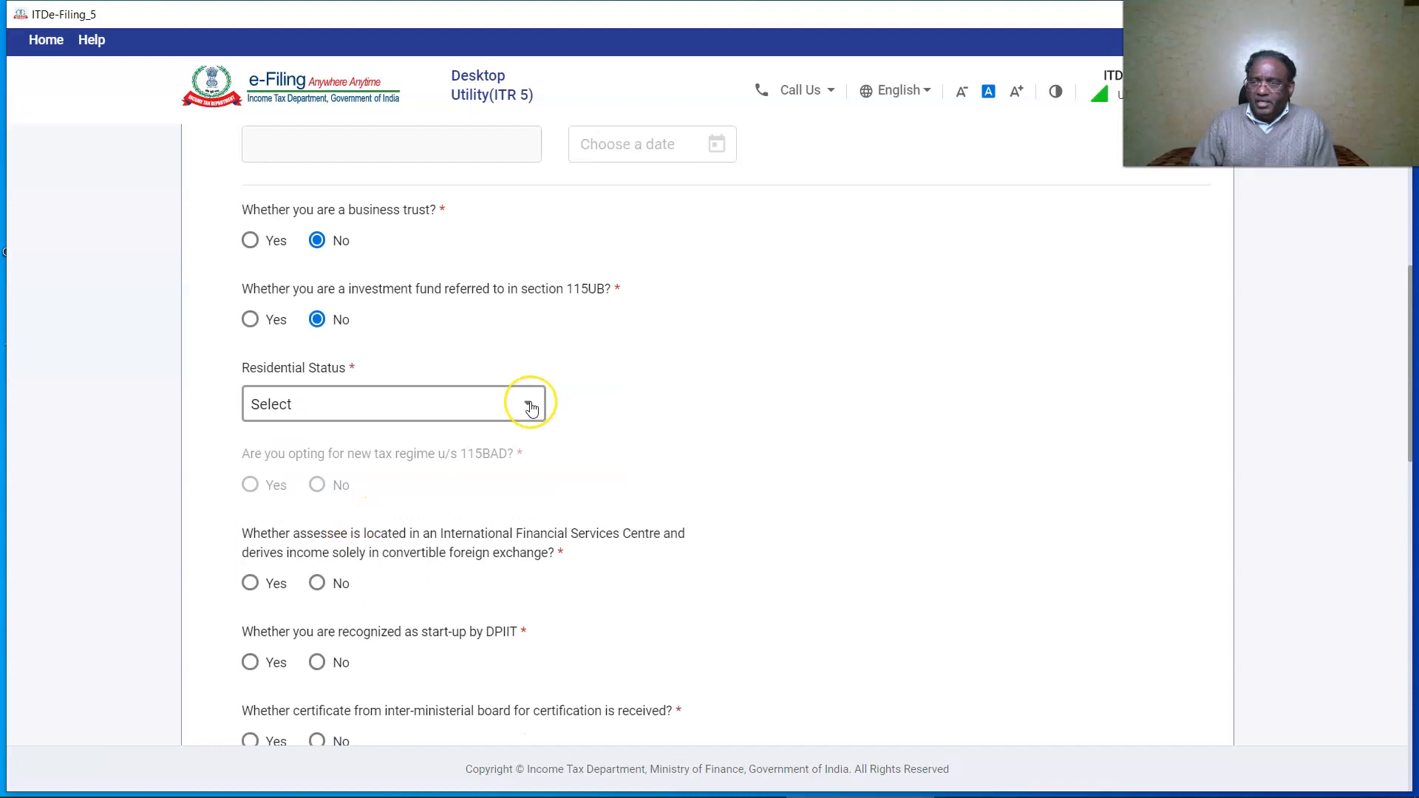
{"action": "left_click", "coordinate": [528, 403]}
{"action": "left_click", "coordinate": [389, 485]}
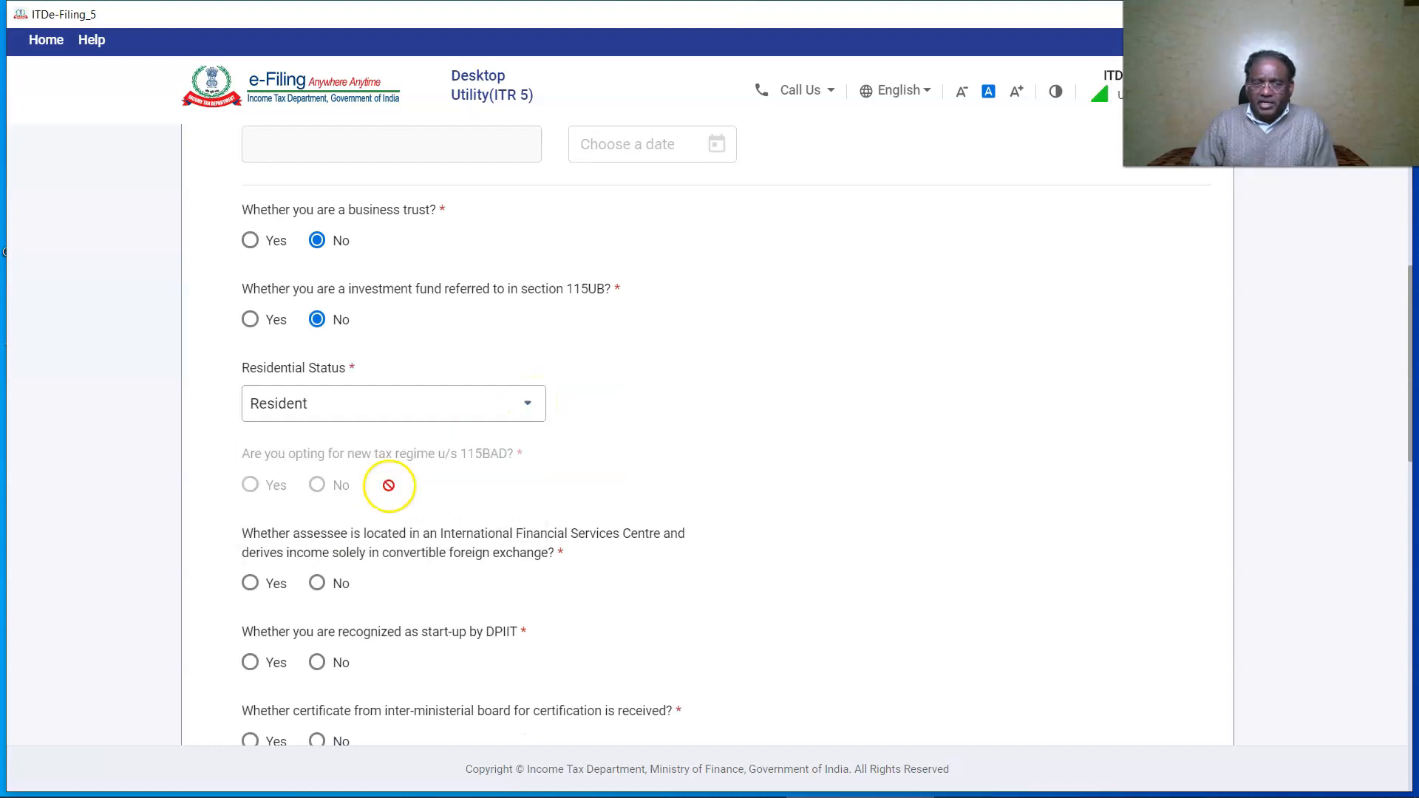
Answer No to the IFSC, DPIIT start-up, inter-ministerial certificate and FII/FPI questions.
{"action": "scroll", "coordinate": [571, 481], "scroll_direction": "down", "scroll_amount": 2}
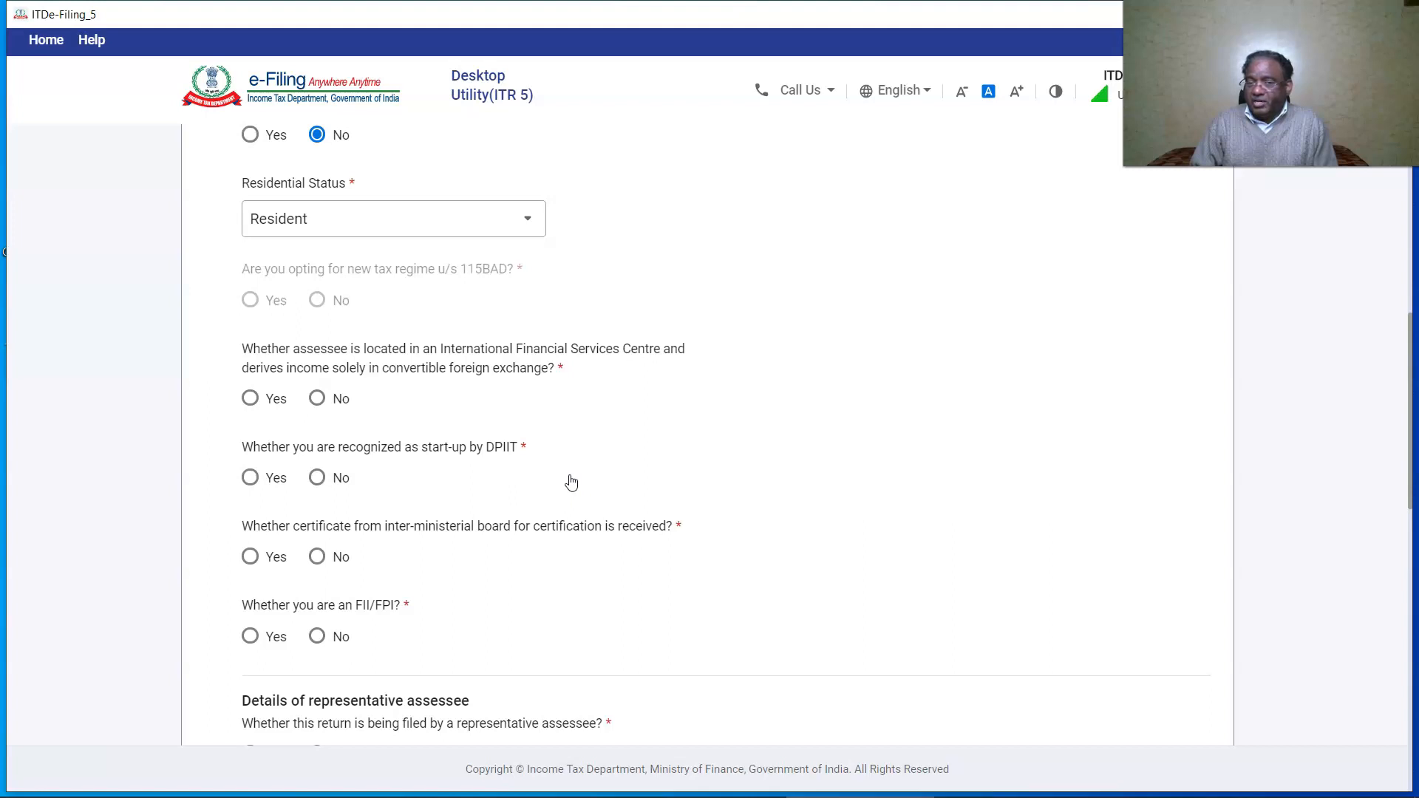
{"action": "left_click", "coordinate": [317, 398]}
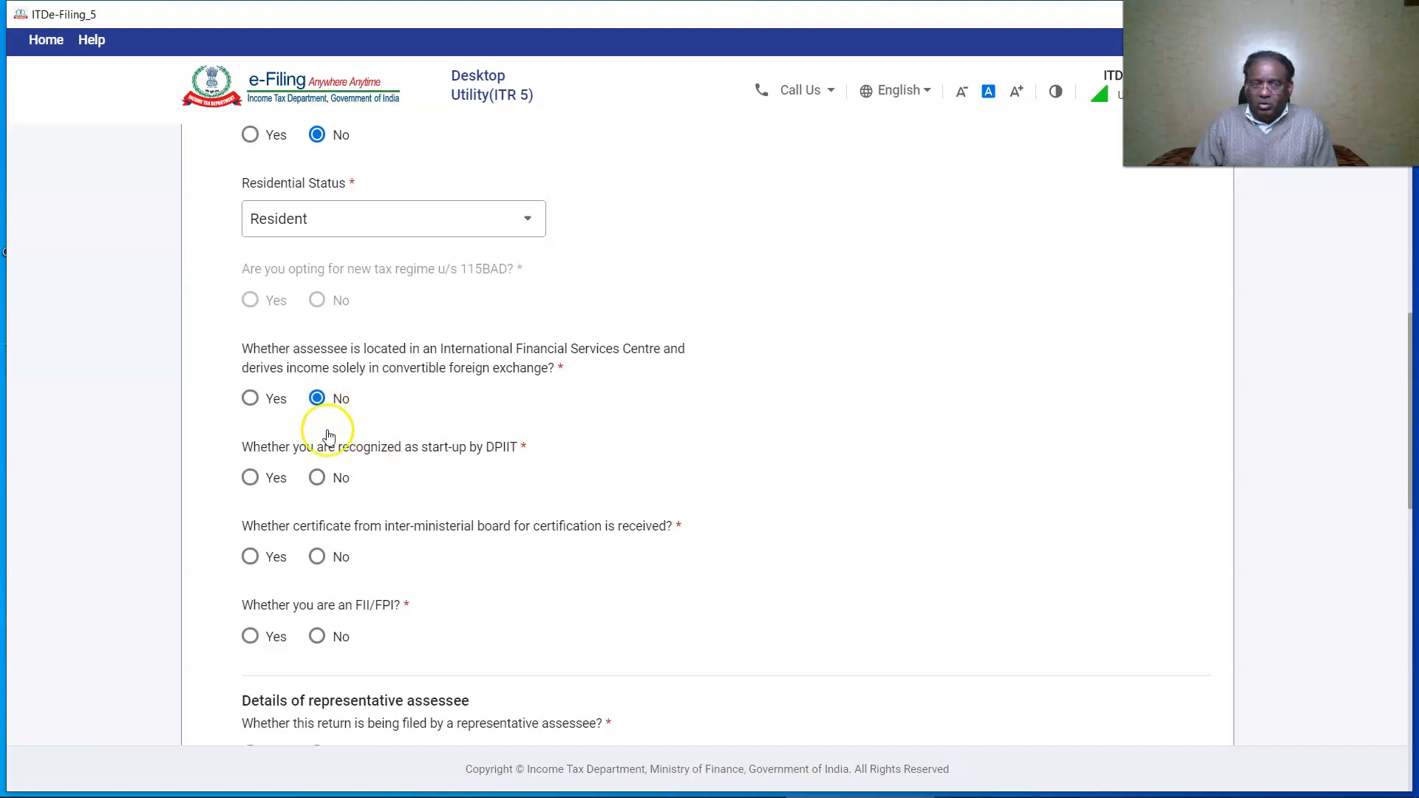
{"action": "left_click", "coordinate": [317, 477]}
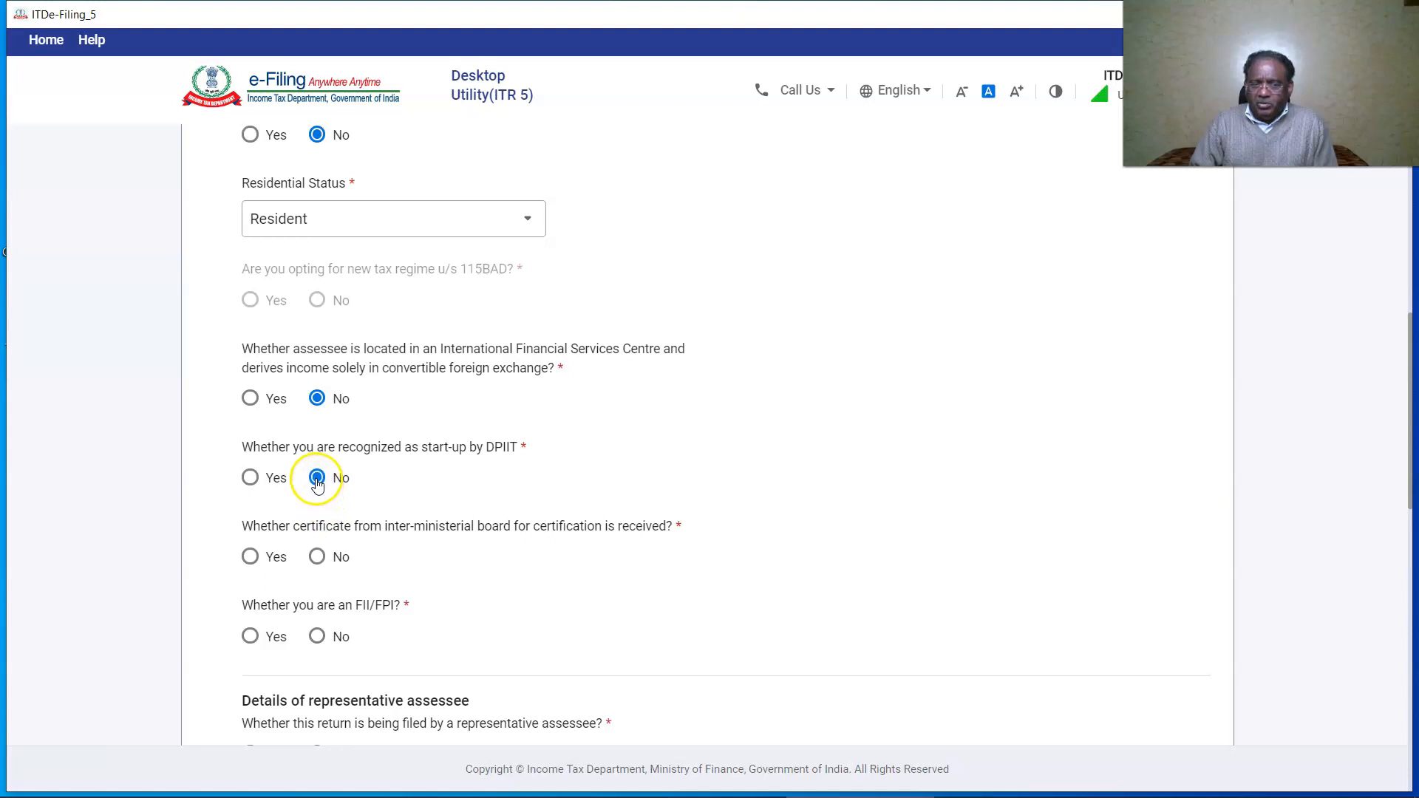
{"action": "left_click", "coordinate": [317, 556]}
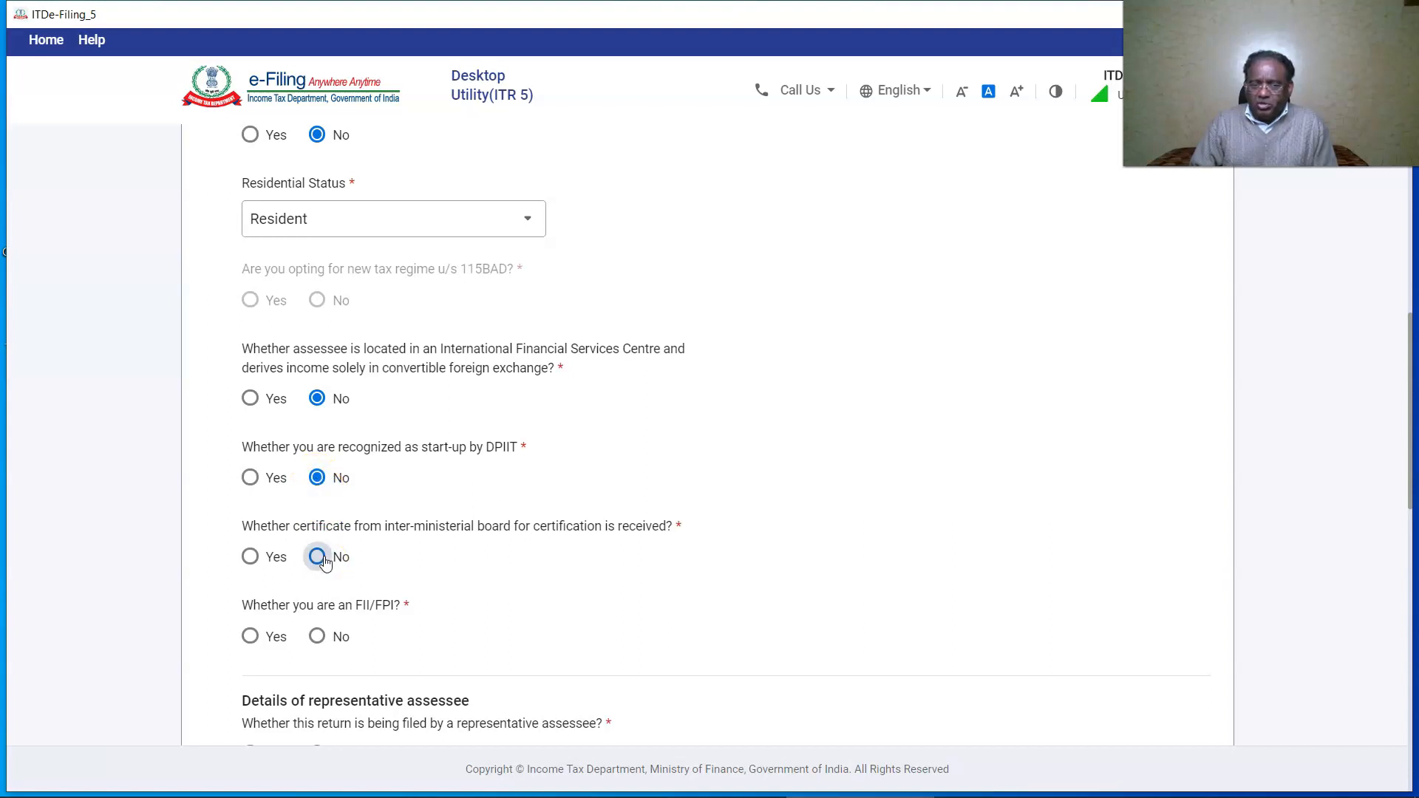
{"action": "scroll", "coordinate": [323, 565], "scroll_direction": "down", "scroll_amount": 1}
{"action": "left_click", "coordinate": [327, 544]}
Answer No to representative assessee, partner in another firm and unlisted shares, then save.
{"action": "scroll", "coordinate": [321, 548], "scroll_direction": "down", "scroll_amount": 2}
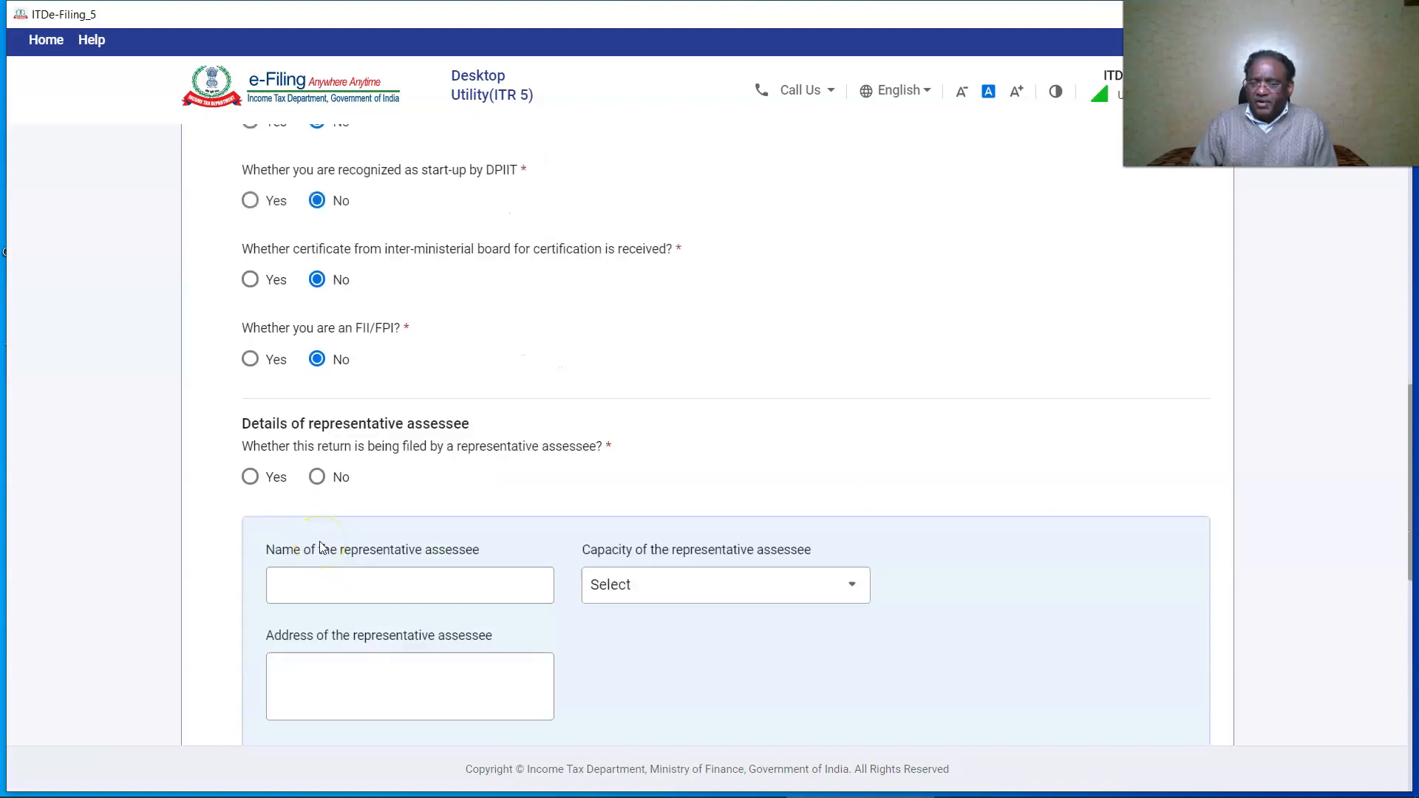
{"action": "left_click", "coordinate": [318, 477]}
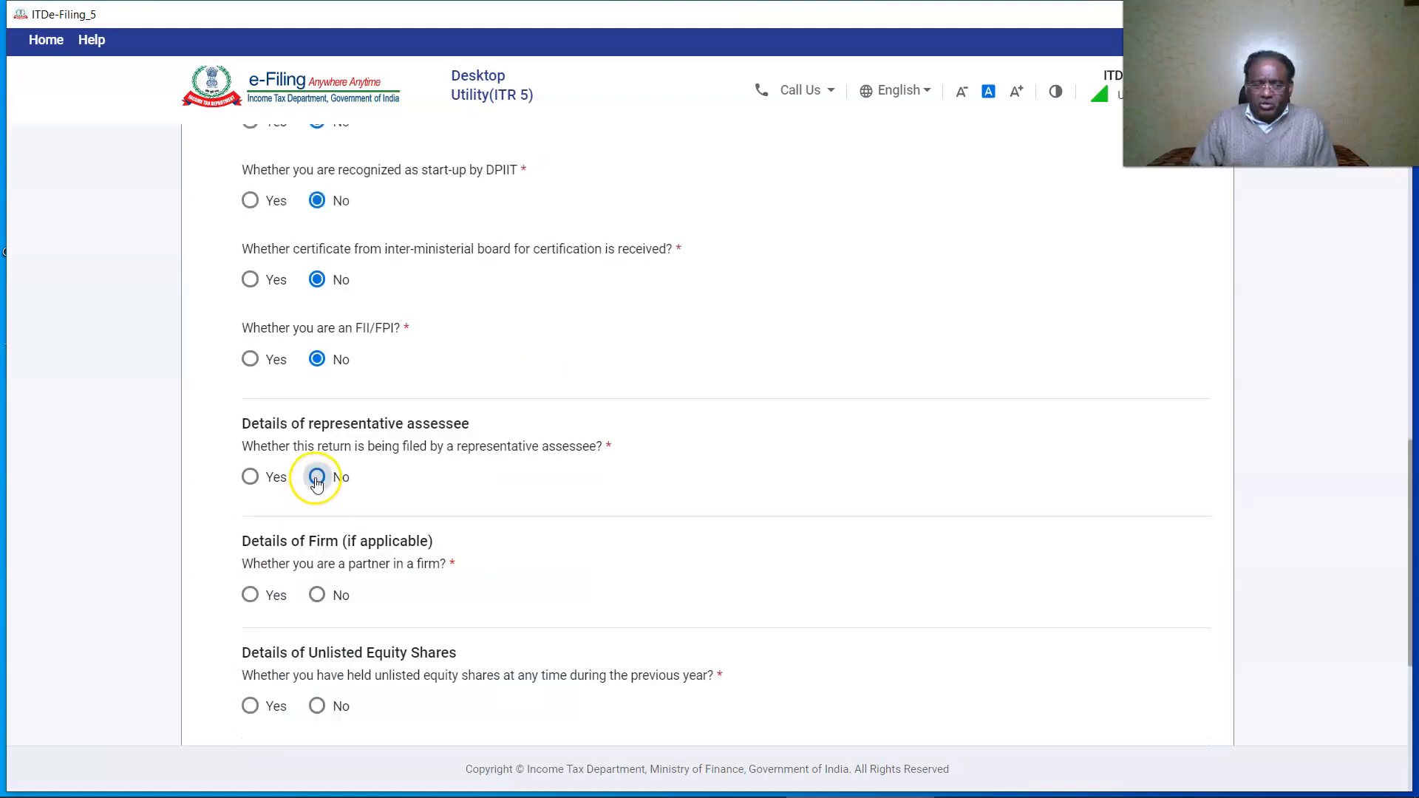
{"action": "scroll", "coordinate": [377, 513], "scroll_direction": "down", "scroll_amount": 1}
{"action": "left_click", "coordinate": [317, 503]}
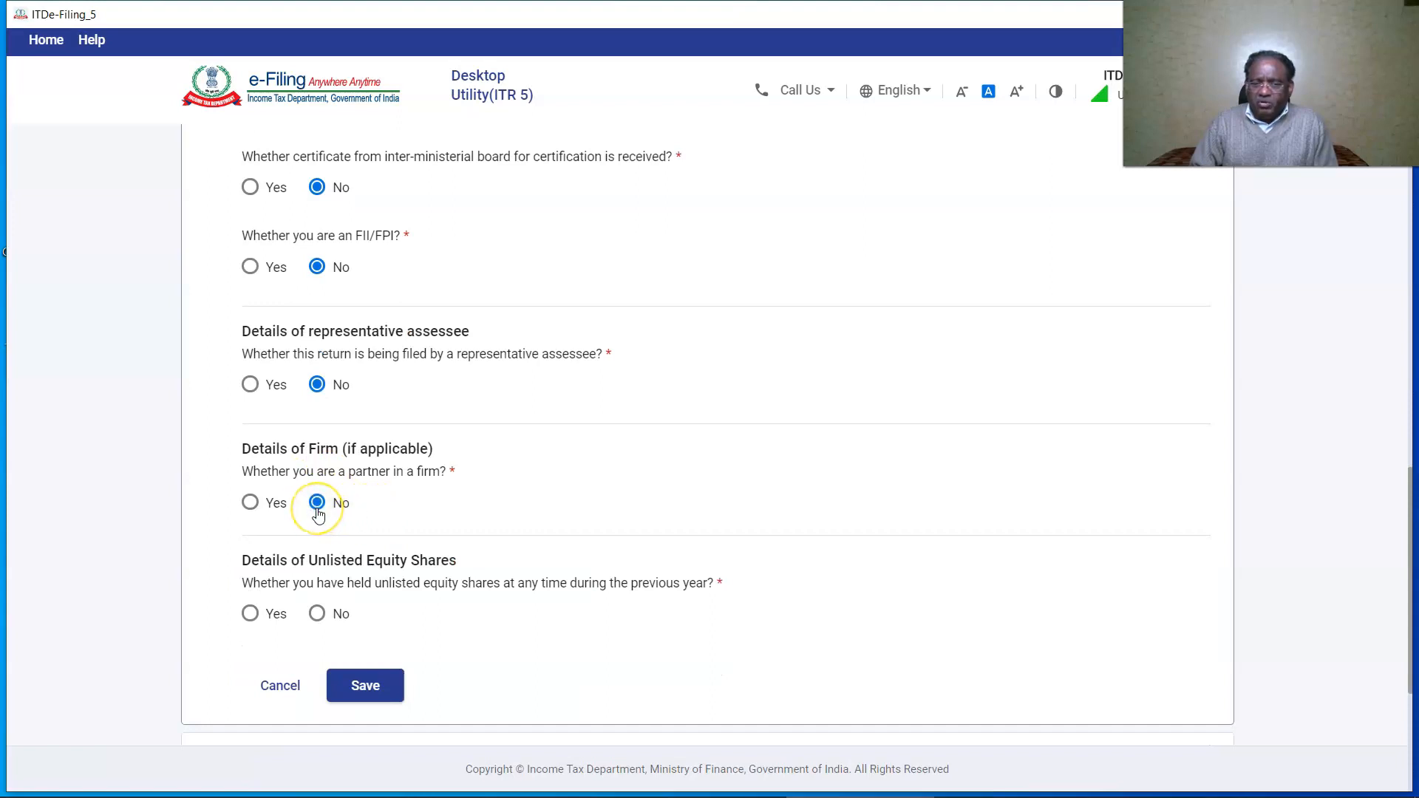
{"action": "scroll", "coordinate": [317, 506], "scroll_direction": "down", "scroll_amount": 2}
{"action": "left_click", "coordinate": [317, 429]}
{"action": "left_click", "coordinate": [385, 503]}
{"action": "left_click", "coordinate": [355, 437]}
{"action": "scroll", "coordinate": [357, 444], "scroll_direction": "down", "scroll_amount": 3}
Select Yes for 44AA accounts, and No to presumptive-only income and the turnover range question.
{"action": "scroll", "coordinate": [355, 444], "scroll_direction": "up", "scroll_amount": 3}
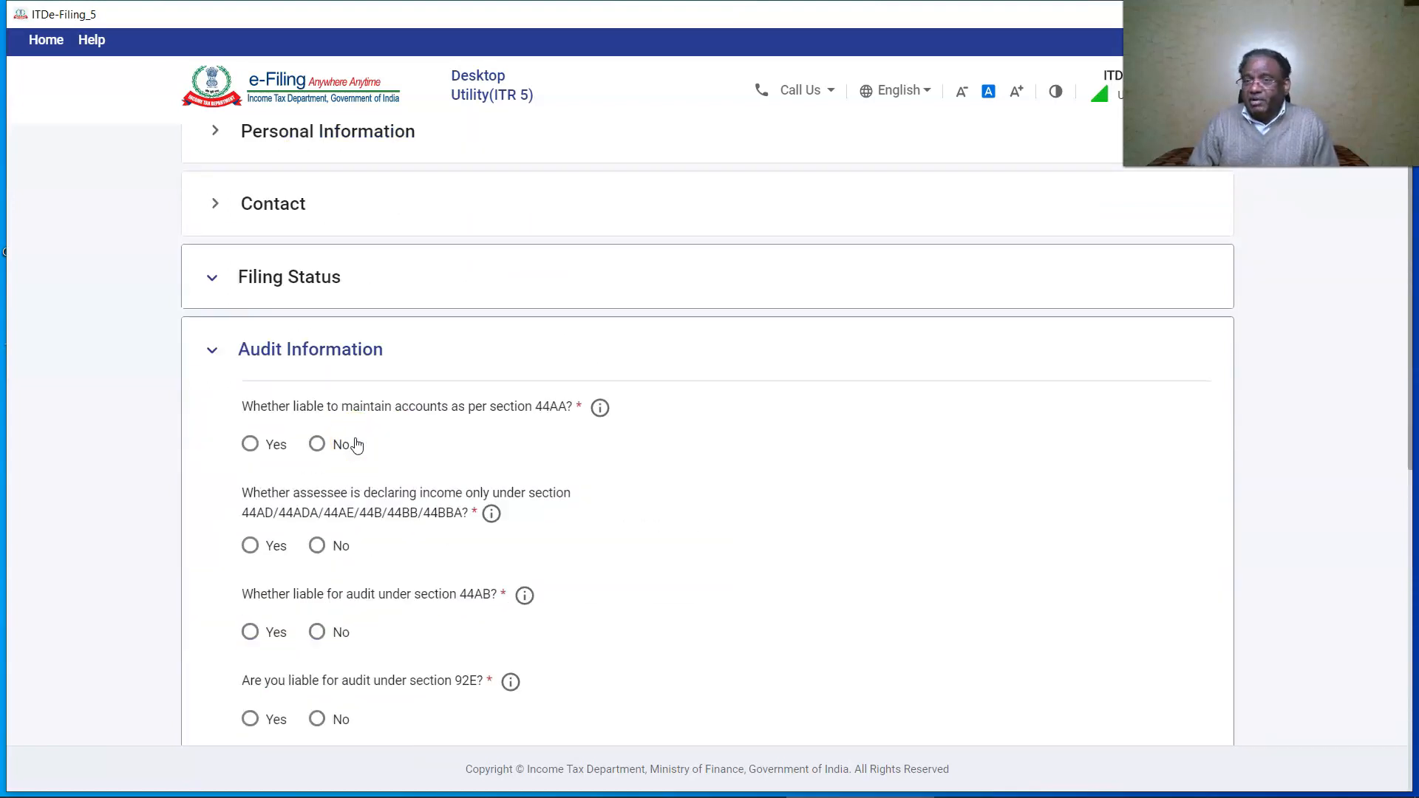
{"action": "left_click", "coordinate": [250, 444]}
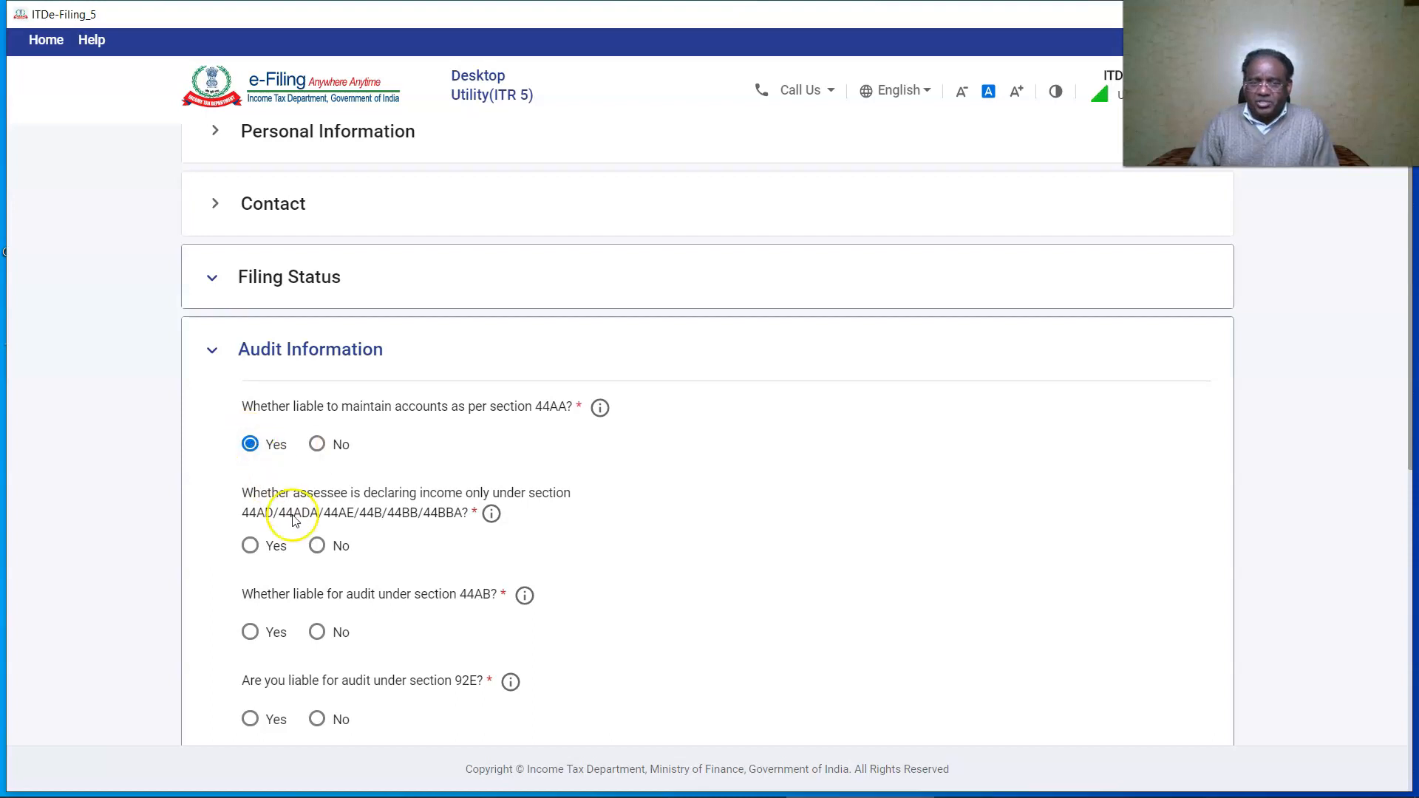
{"action": "left_click", "coordinate": [316, 546]}
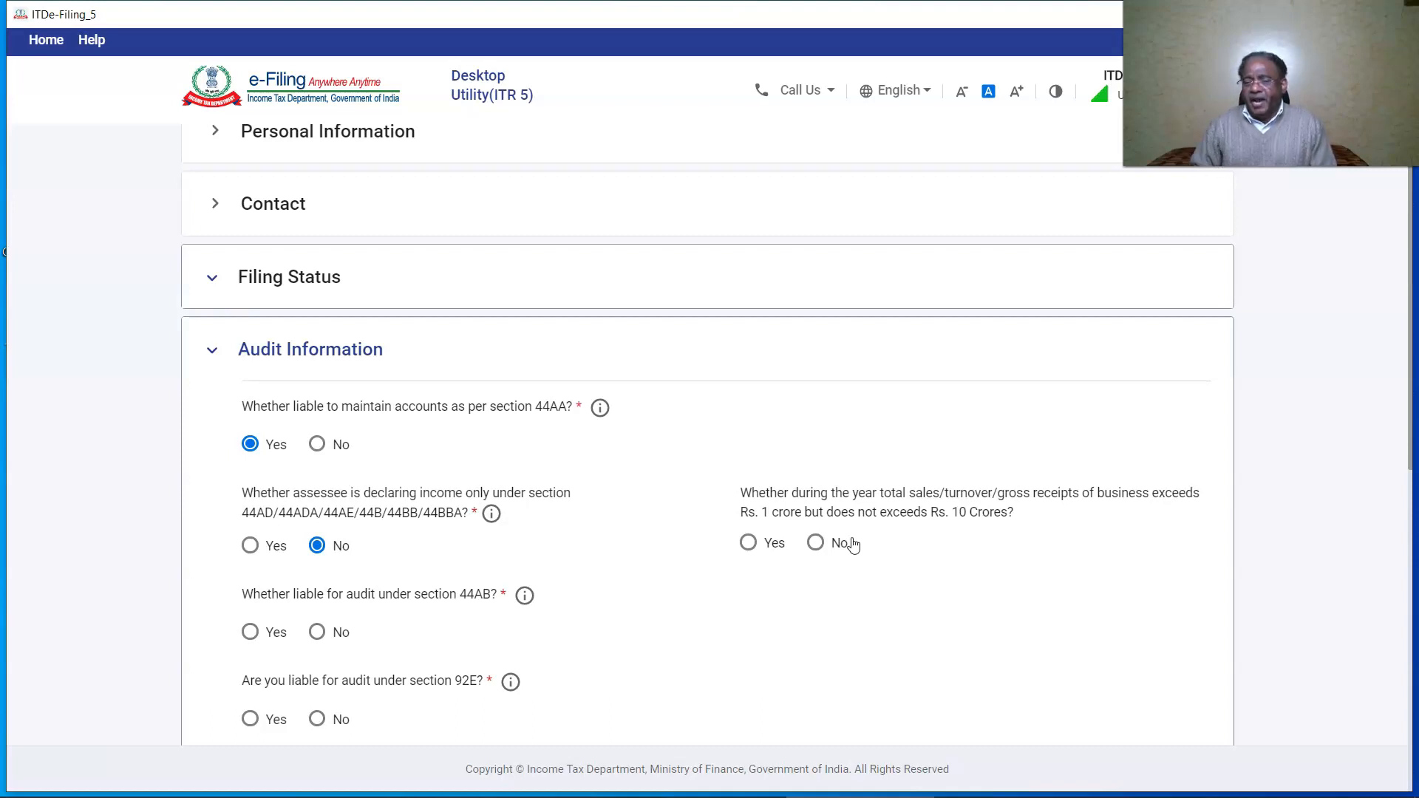
{"action": "left_click", "coordinate": [815, 544]}
Mark the firm liable for a 44AB audit by an accountant and set the report-furnished date.
{"action": "scroll", "coordinate": [254, 532], "scroll_direction": "down", "scroll_amount": 1}
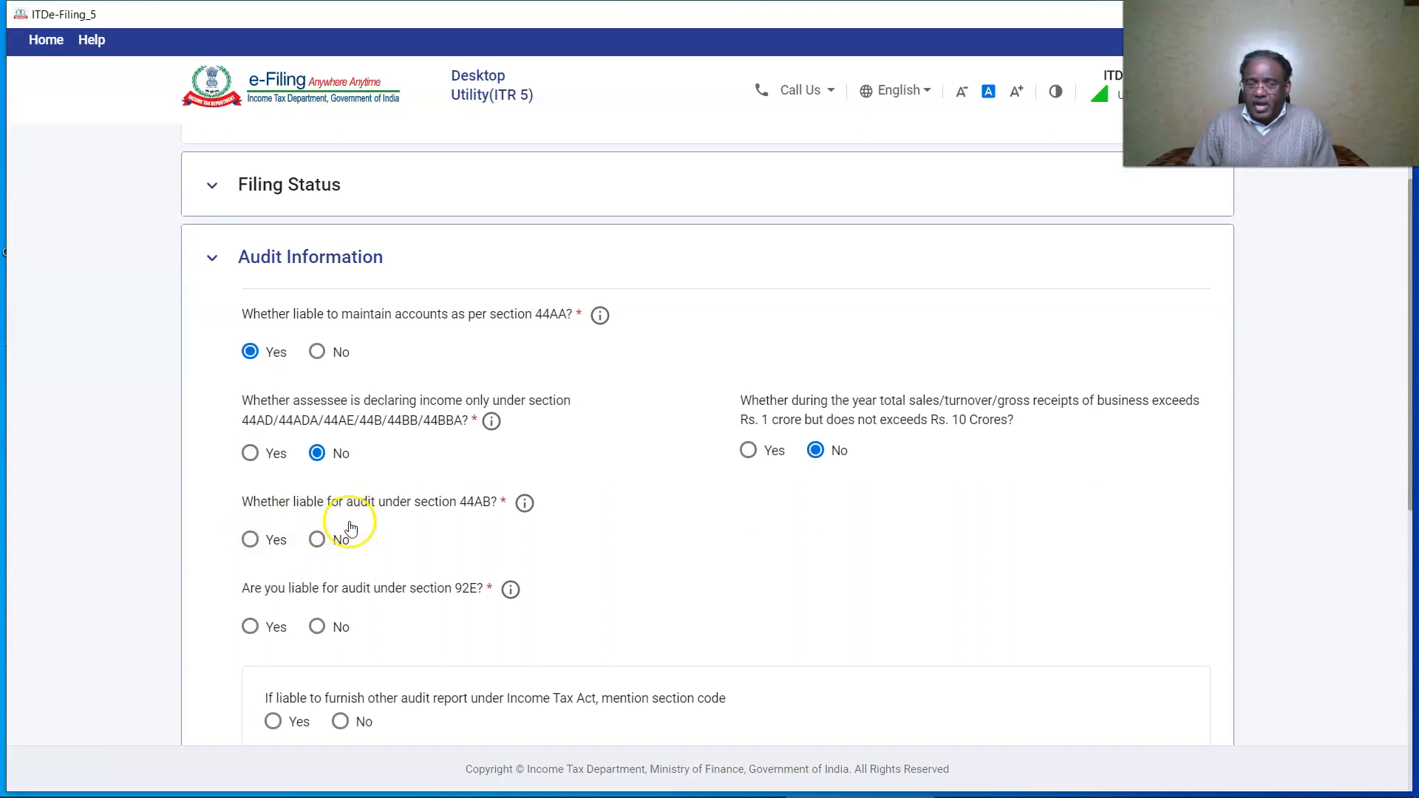
{"action": "left_click", "coordinate": [252, 539]}
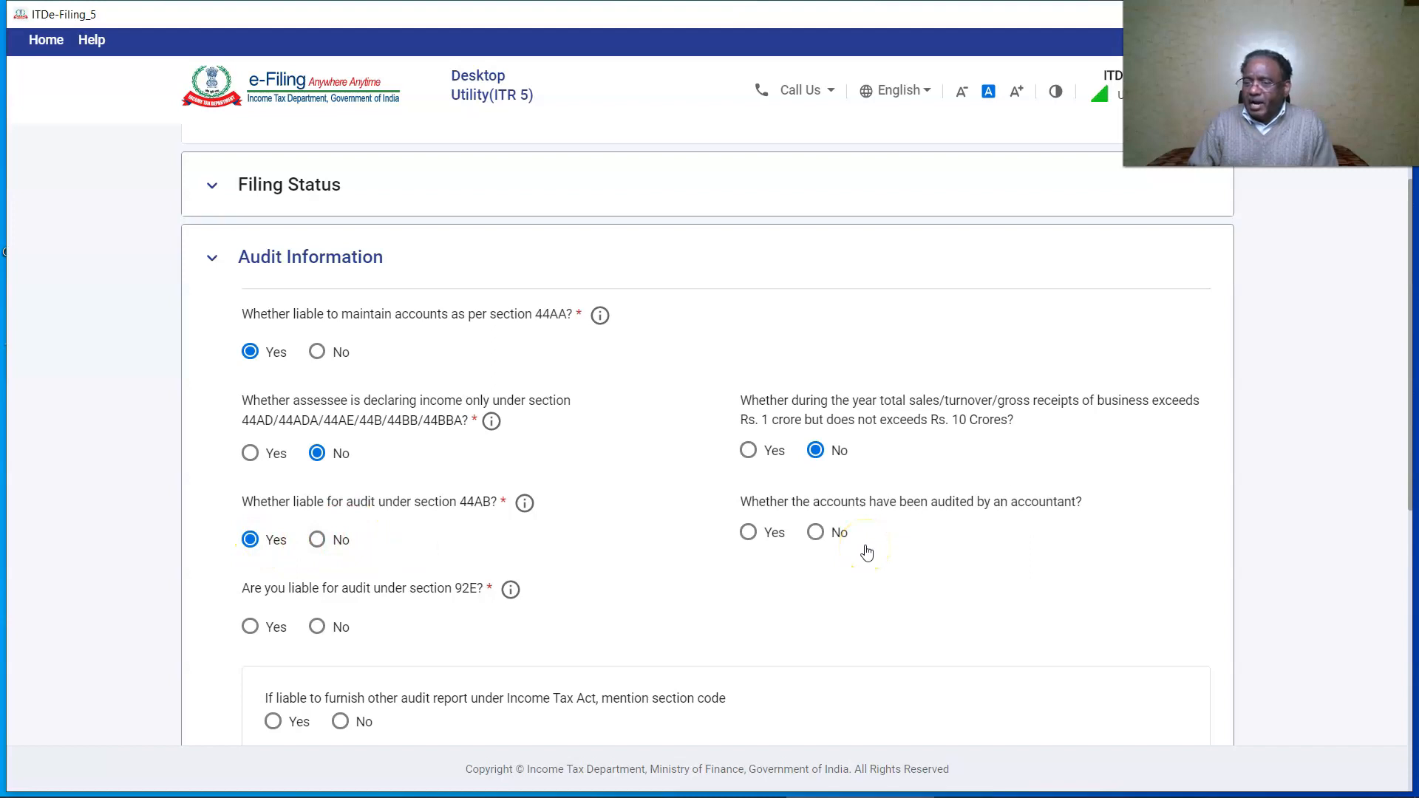
{"action": "left_click", "coordinate": [748, 532]}
{"action": "scroll", "coordinate": [417, 478], "scroll_direction": "down", "scroll_amount": 2}
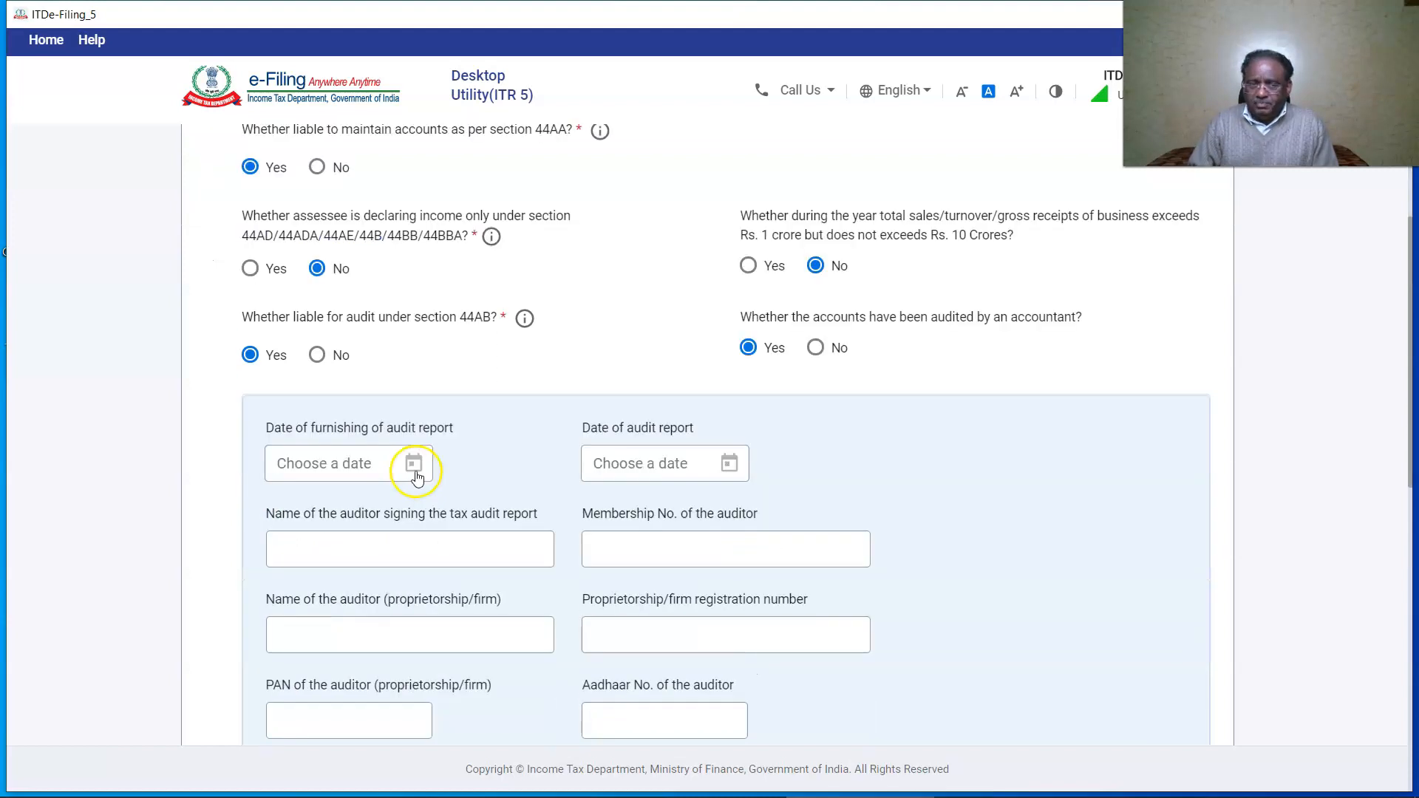
{"action": "left_click", "coordinate": [856, 473]}
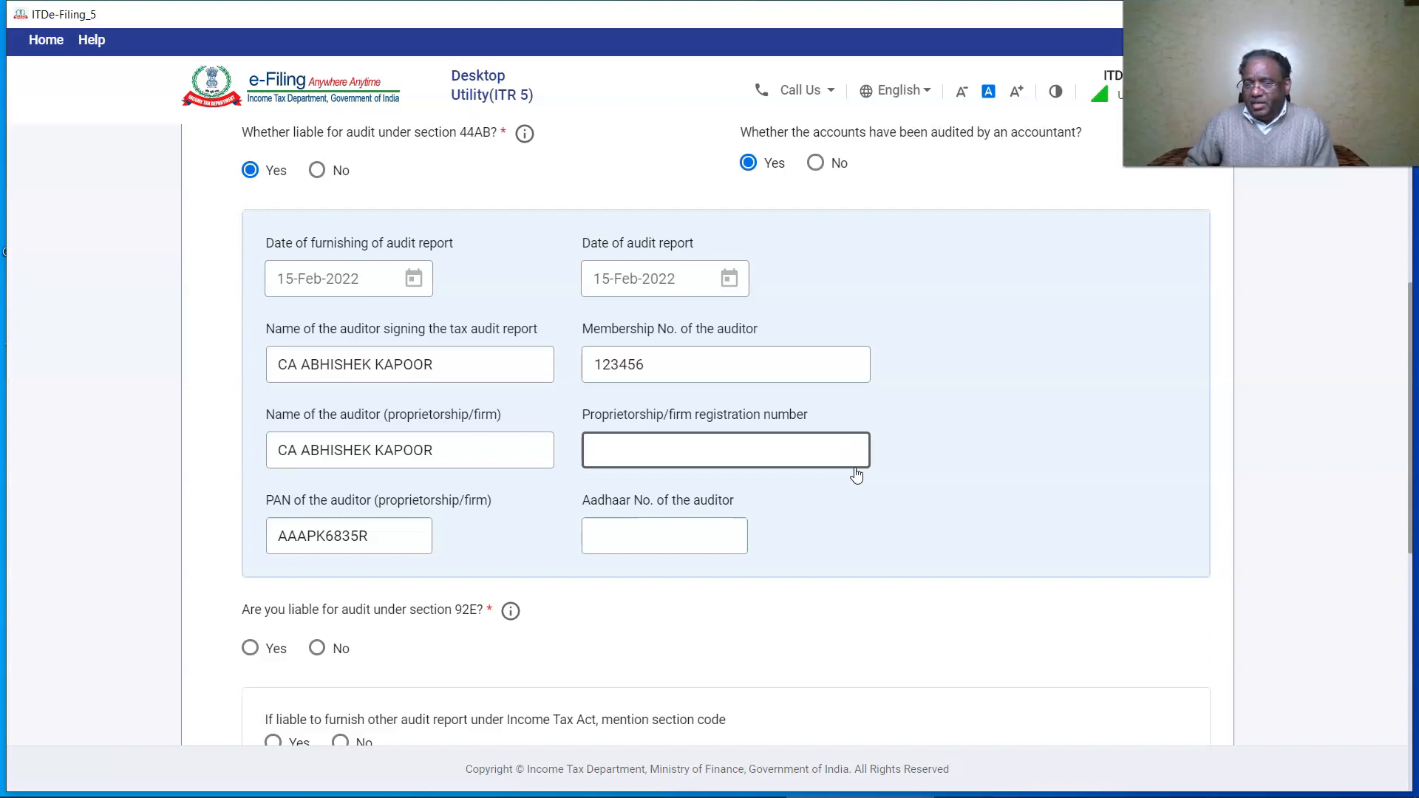
{"action": "left_click", "coordinate": [856, 474]}
{"action": "scroll", "coordinate": [856, 474], "scroll_direction": "down", "scroll_amount": 2}
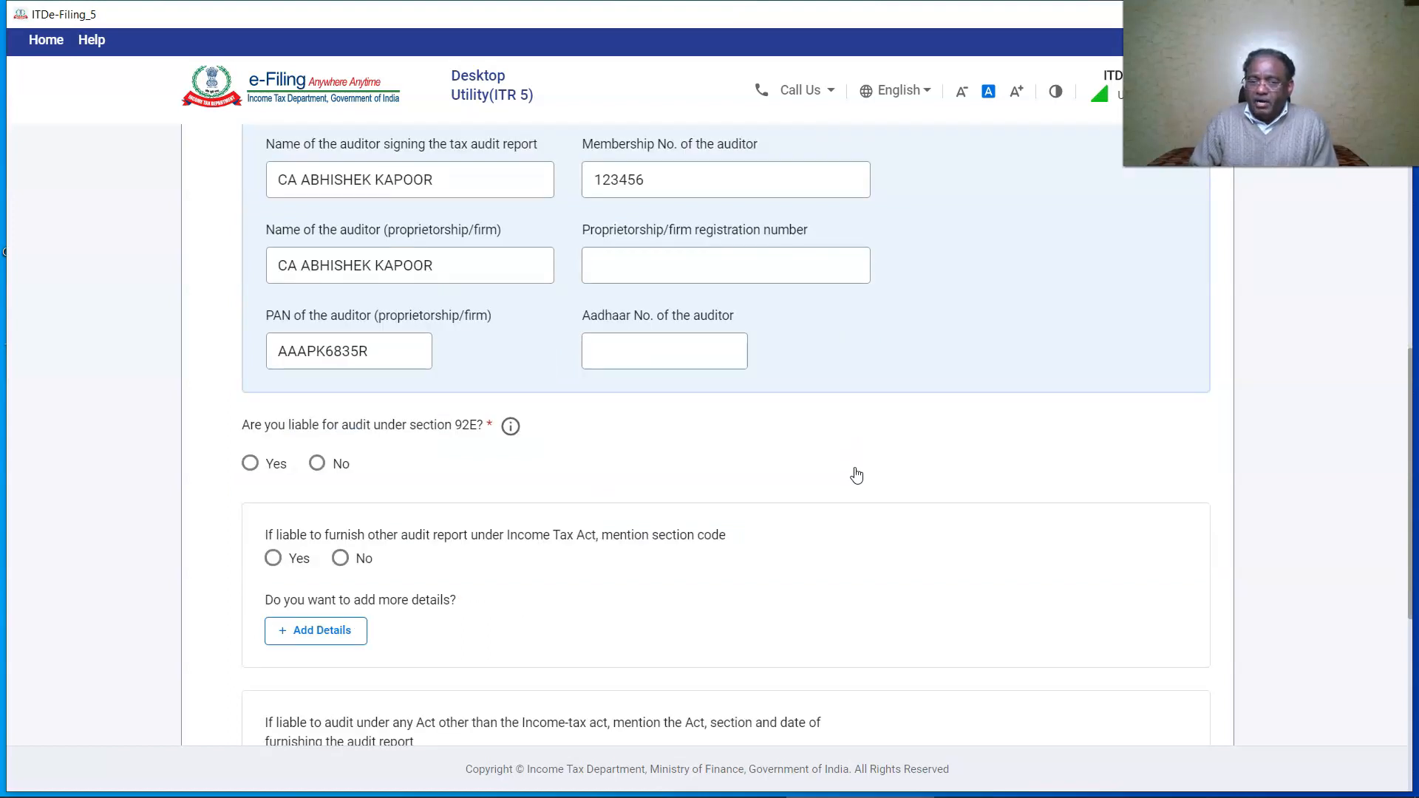
Answer No to the 92E audit and to audits under other sections or Acts, then save.
{"action": "left_click", "coordinate": [316, 464]}
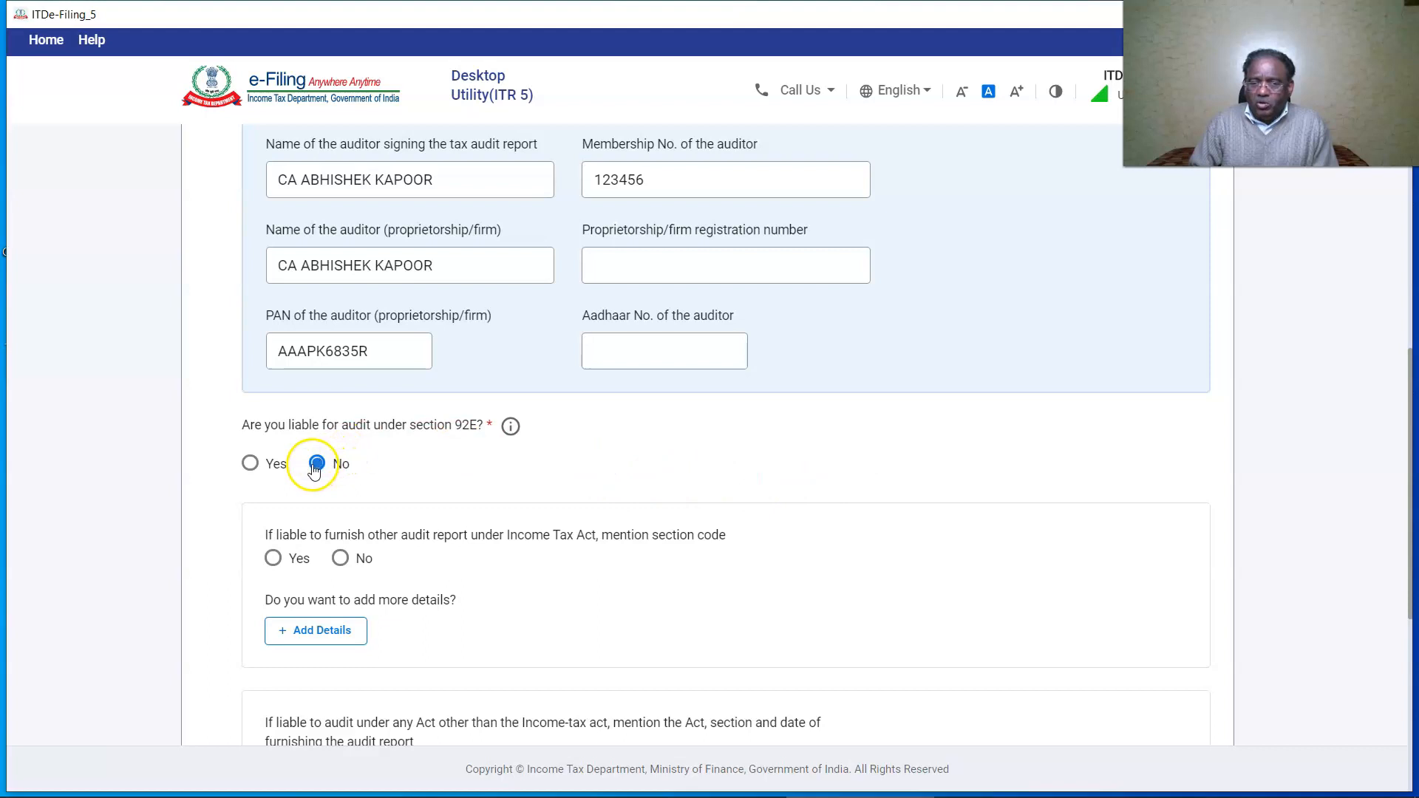
{"action": "left_click", "coordinate": [341, 559]}
{"action": "scroll", "coordinate": [351, 510], "scroll_direction": "down", "scroll_amount": 2}
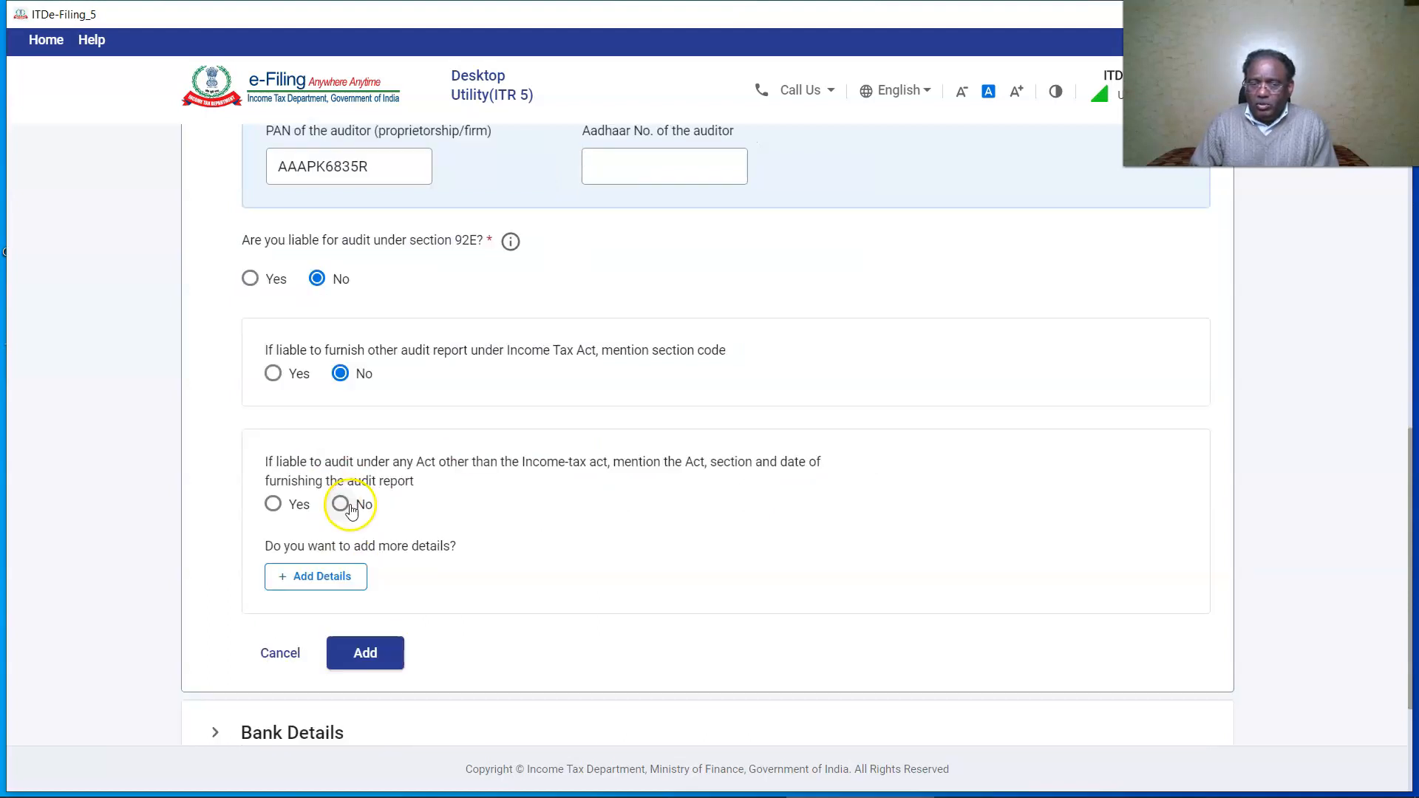
{"action": "left_click", "coordinate": [340, 504]}
{"action": "left_click", "coordinate": [364, 427]}
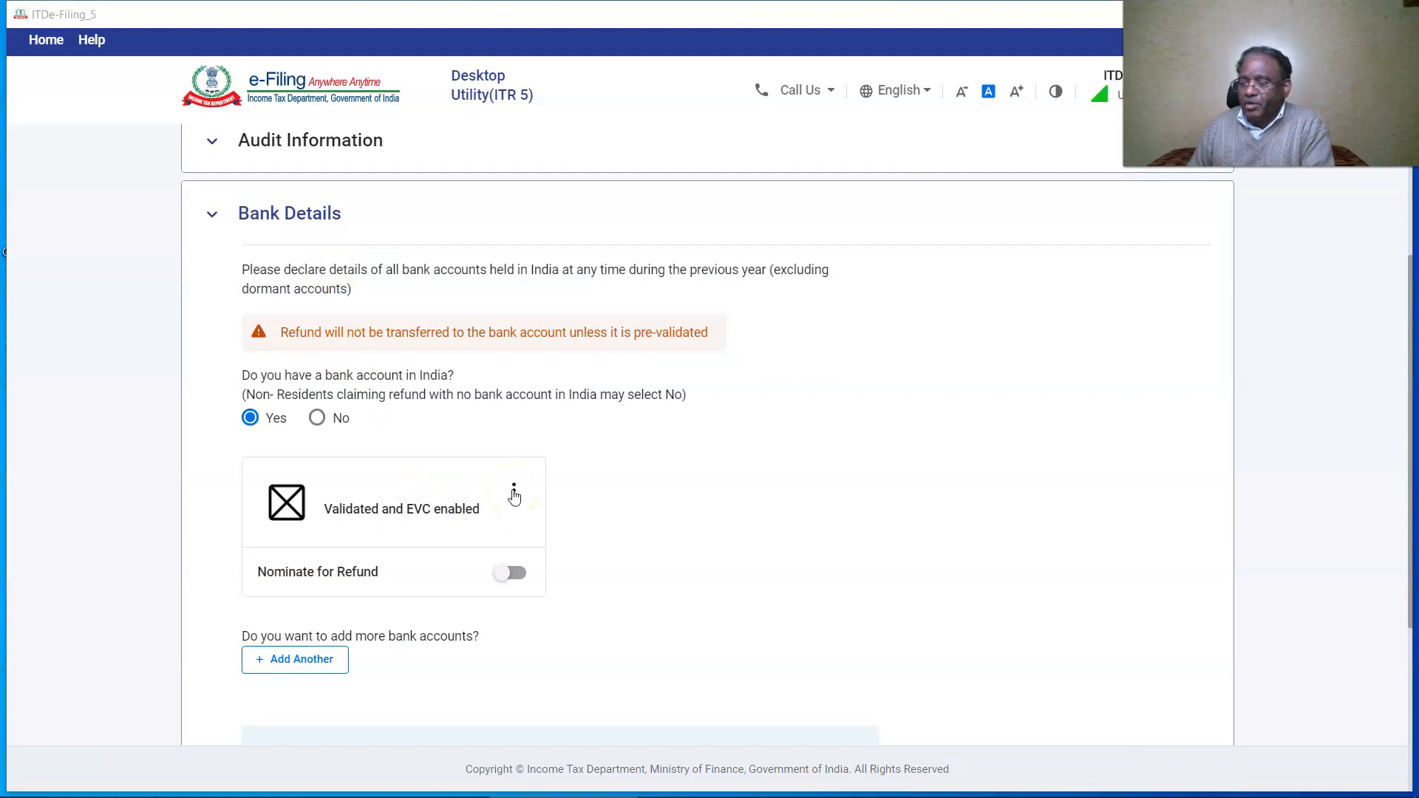
Edit the listed bank account, reveal its account number, and save it.
{"action": "left_click", "coordinate": [514, 493]}
{"action": "left_click", "coordinate": [474, 568]}
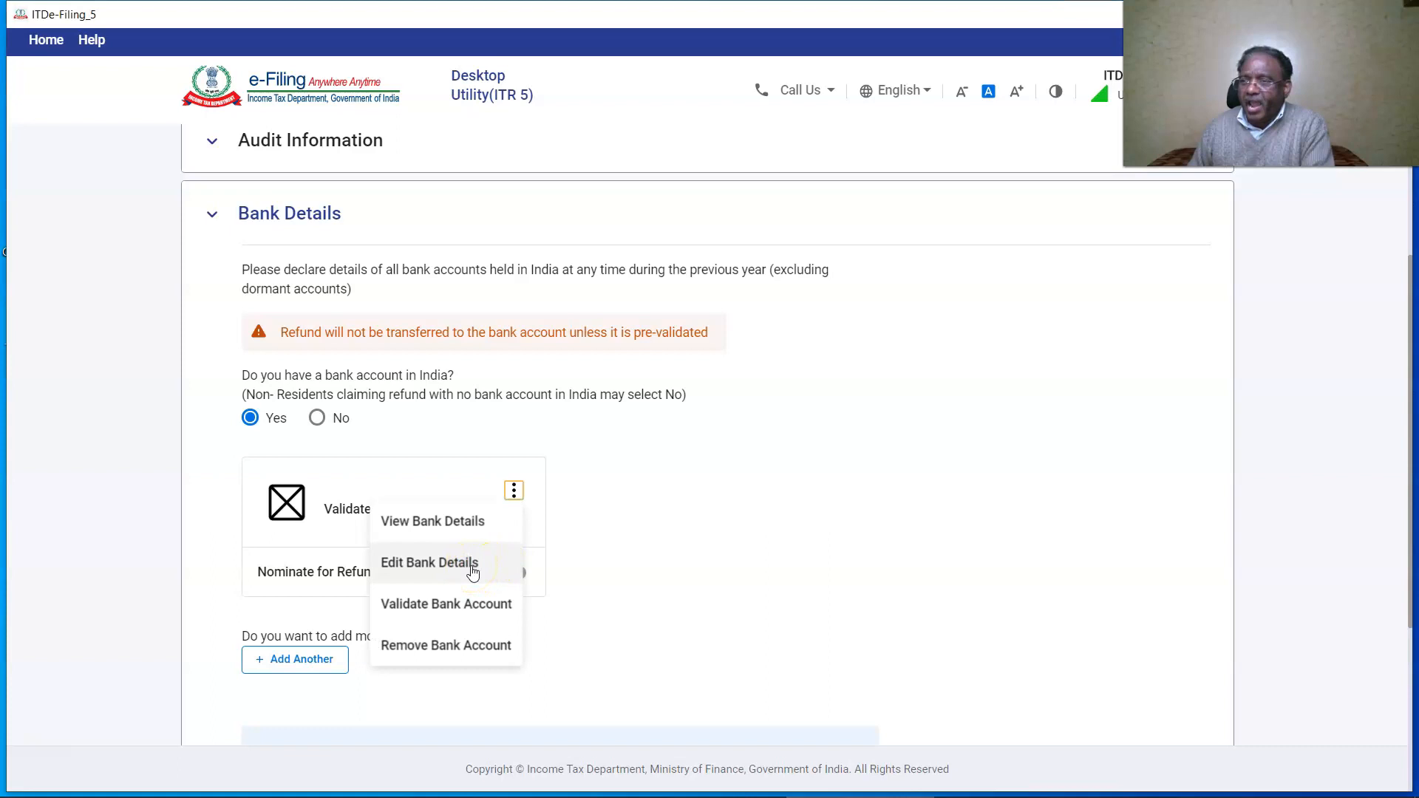
{"action": "left_click", "coordinate": [473, 570]}
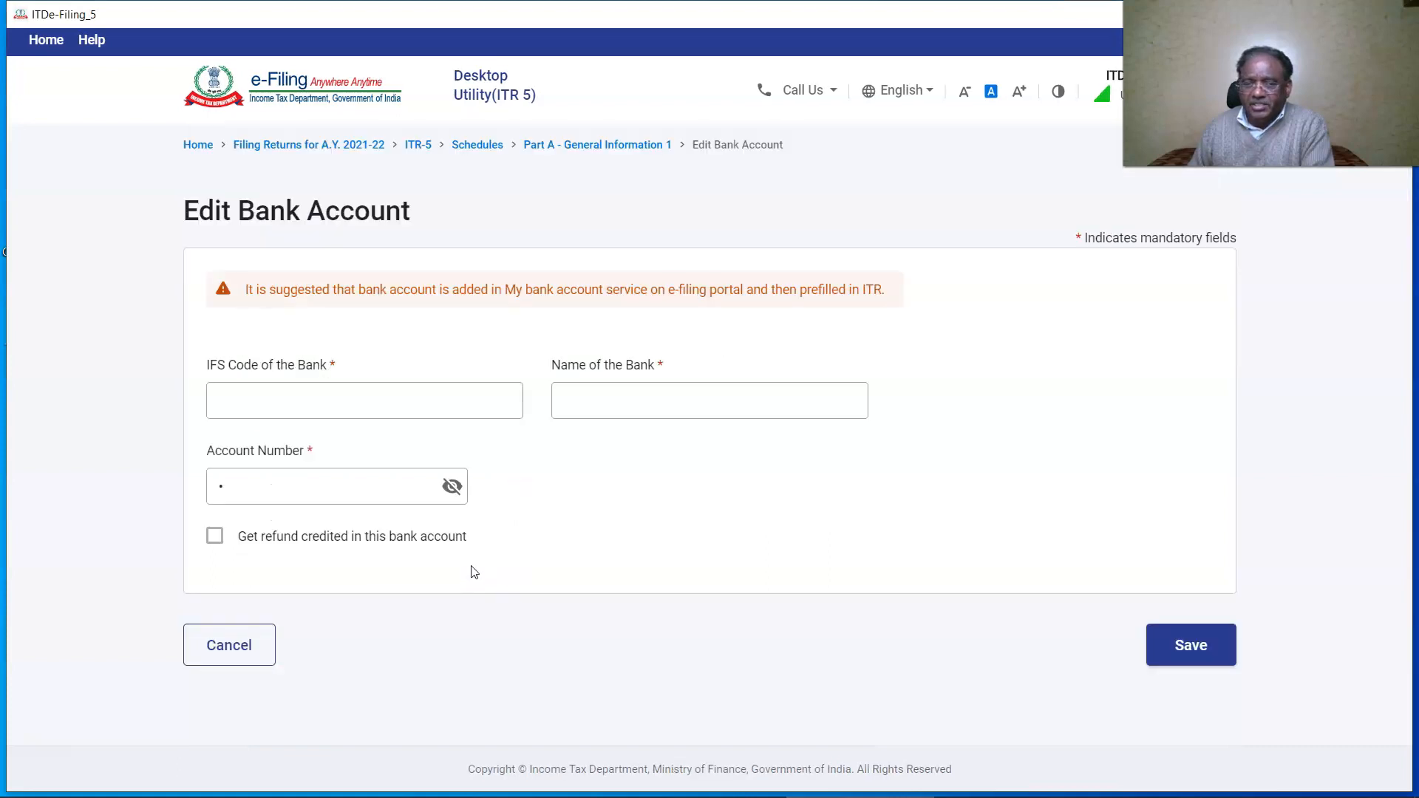
{"action": "left_click", "coordinate": [597, 492]}
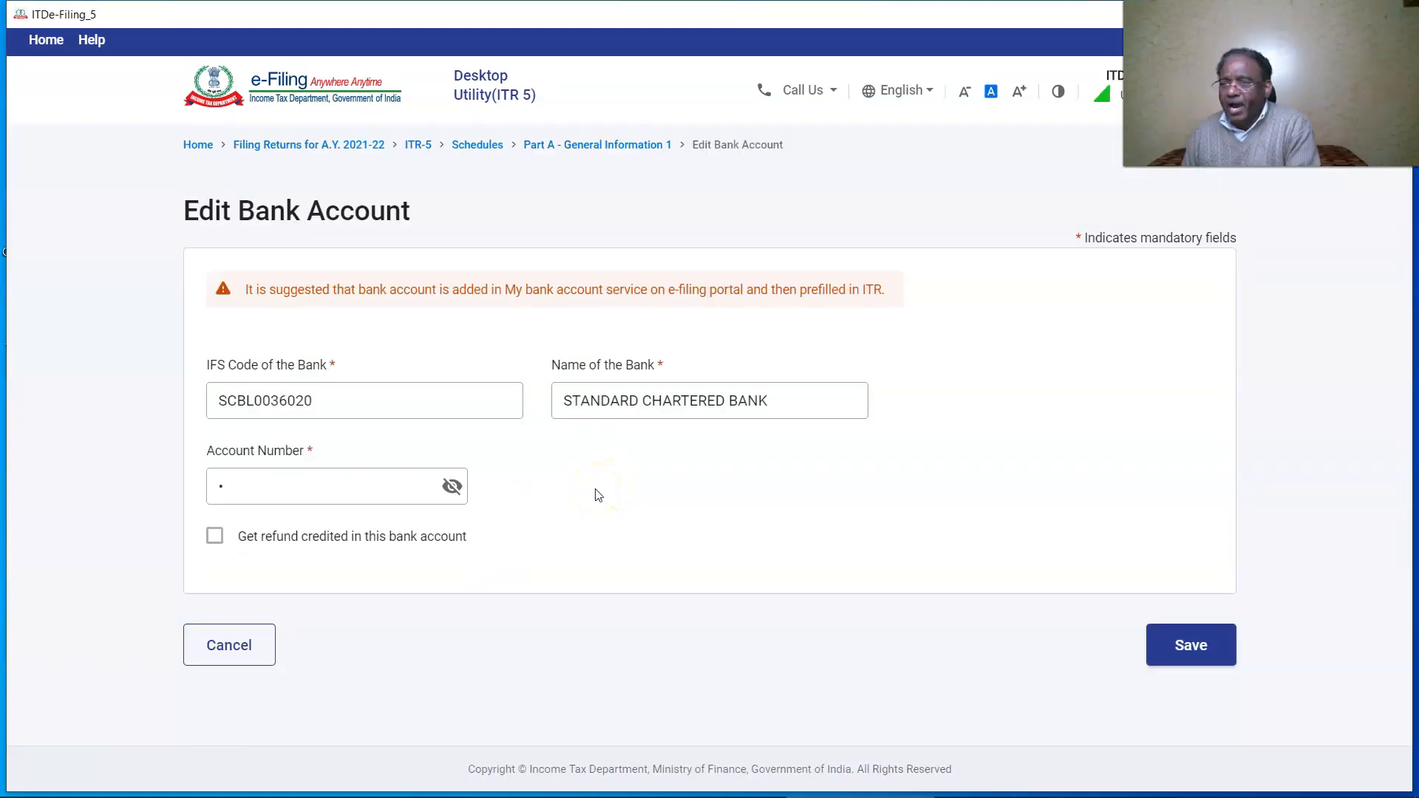
{"action": "left_click", "coordinate": [452, 487]}
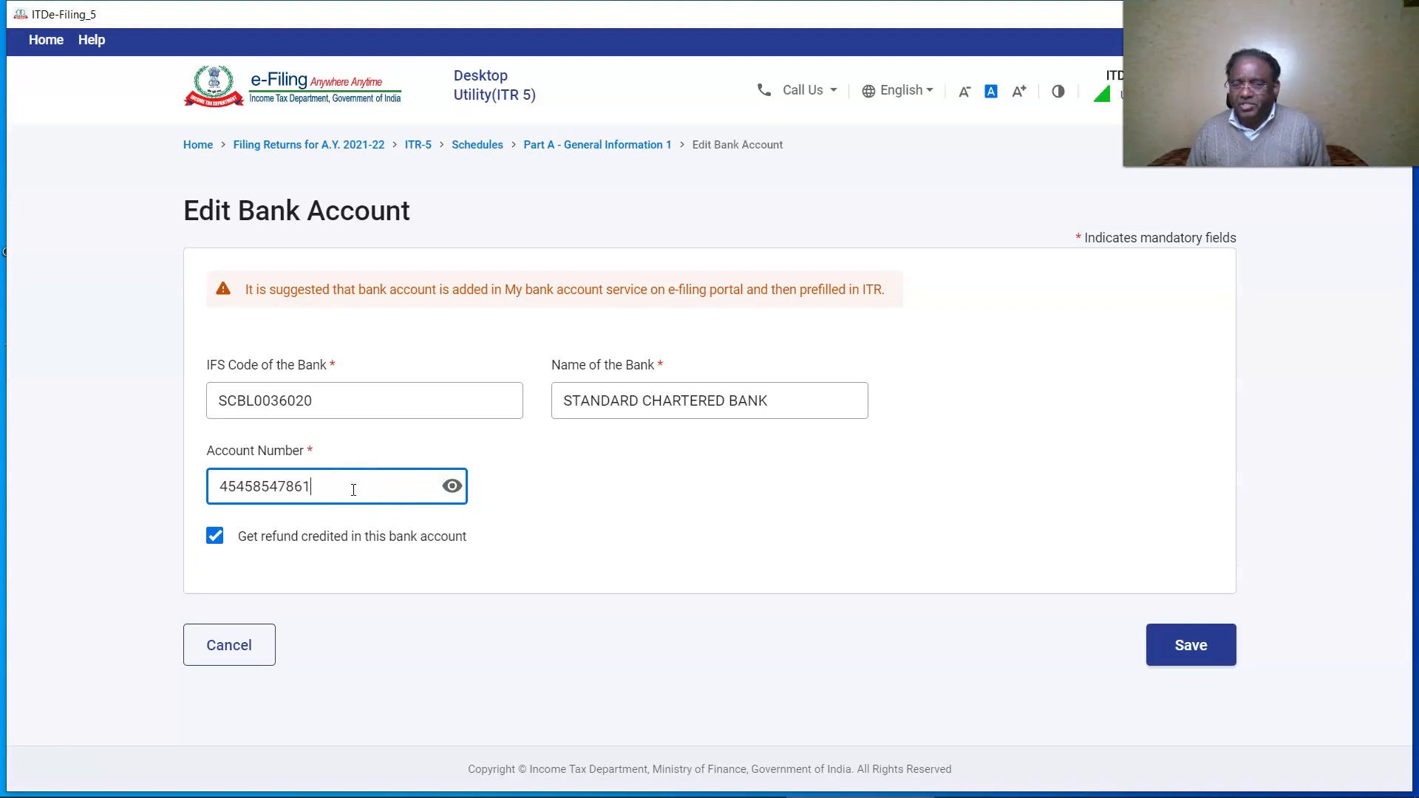
{"action": "left_click", "coordinate": [1191, 645]}
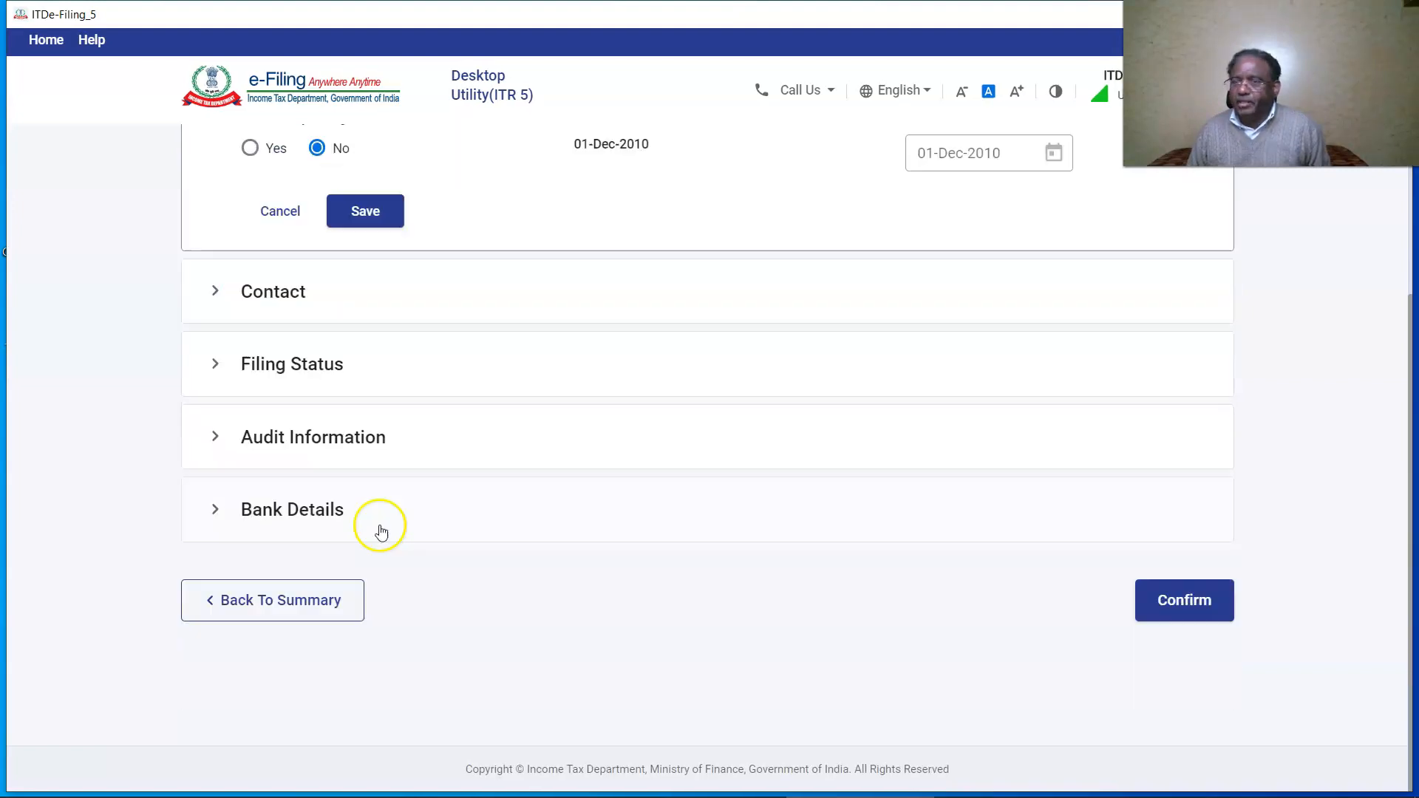
Add a State Bank of India account (IFSC SBIN0001422) for refunds and confirm the schedule.
{"action": "left_click", "coordinate": [292, 511]}
{"action": "left_click", "coordinate": [288, 624]}
{"action": "left_click", "coordinate": [464, 435]}
{"action": "type", "text": "SBIN0001422"}
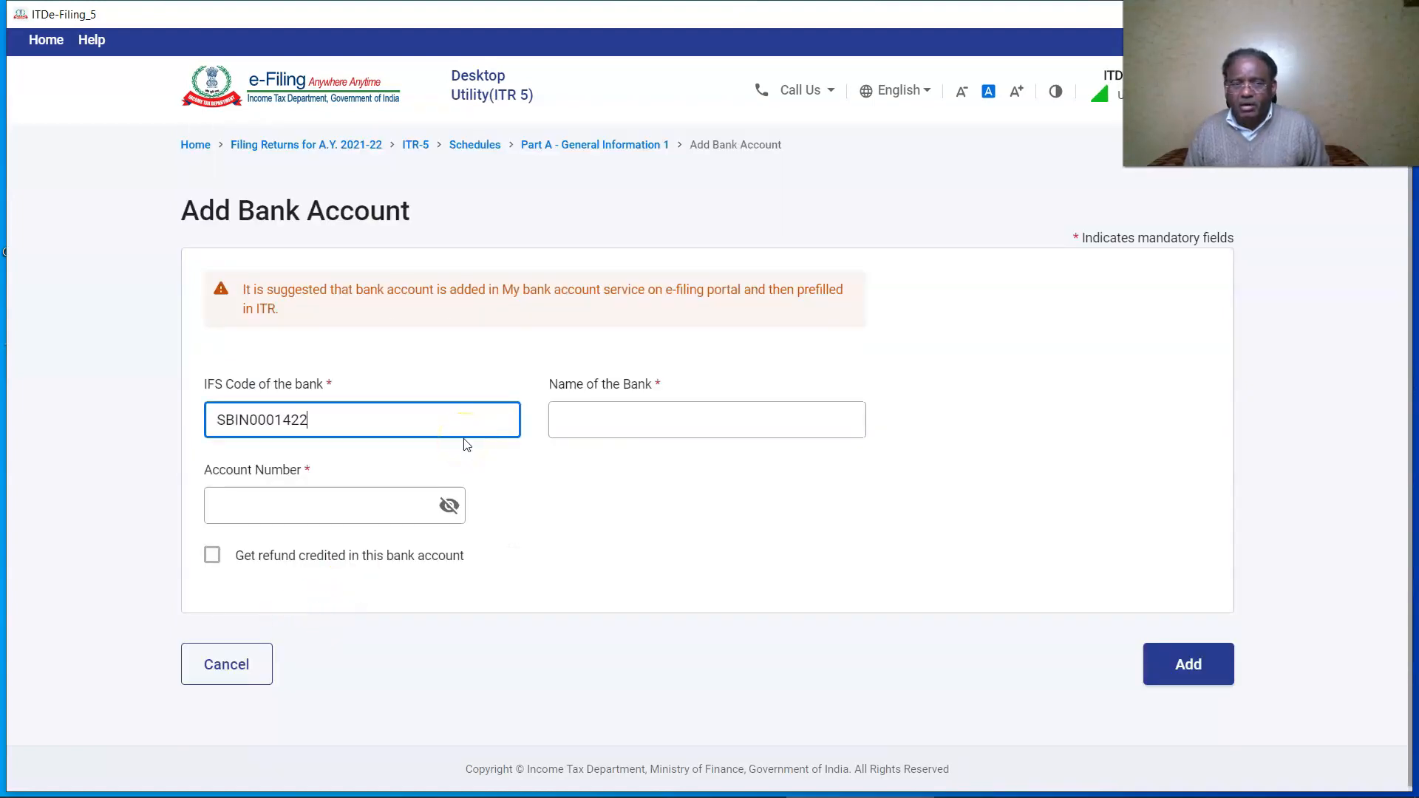
{"action": "left_click", "coordinate": [545, 500]}
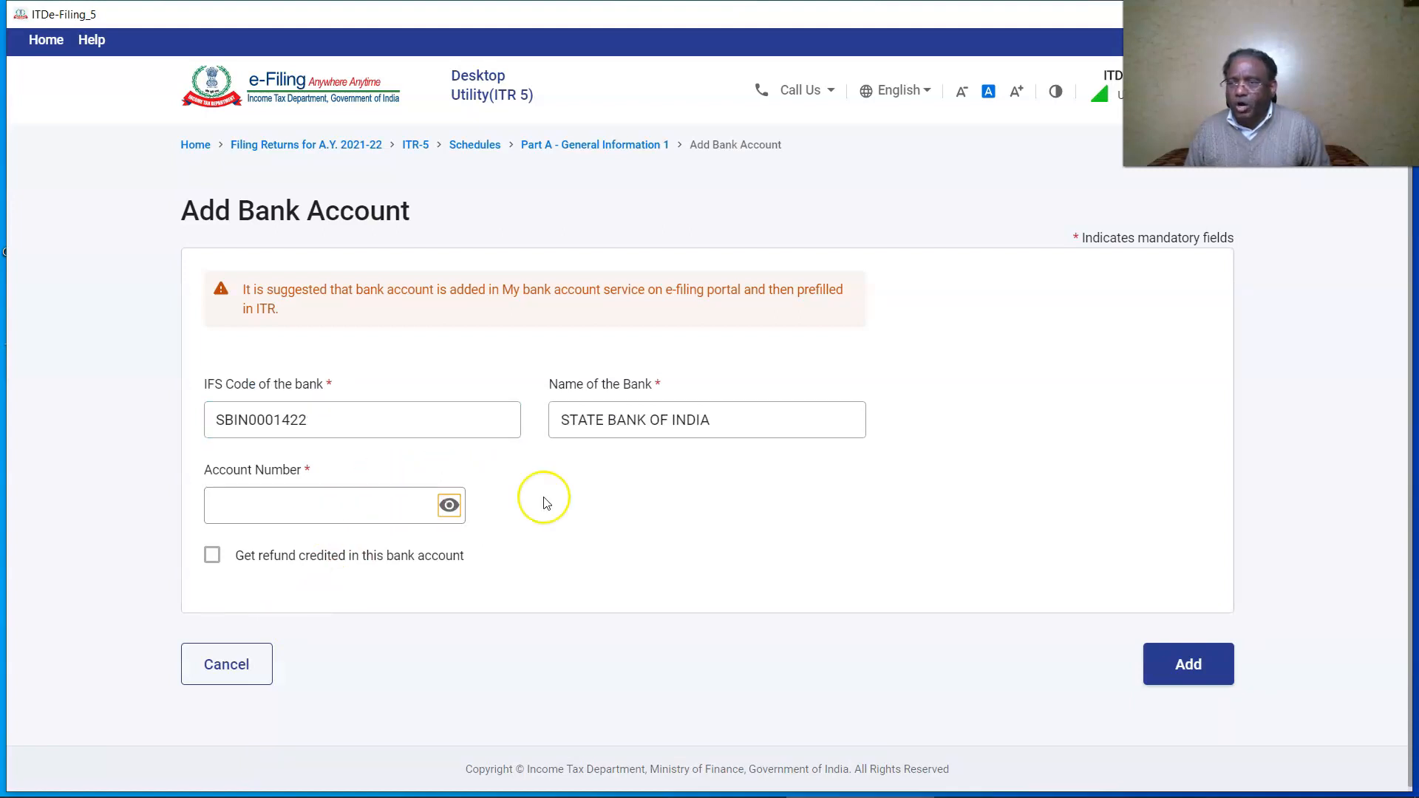
{"action": "left_click", "coordinate": [412, 509]}
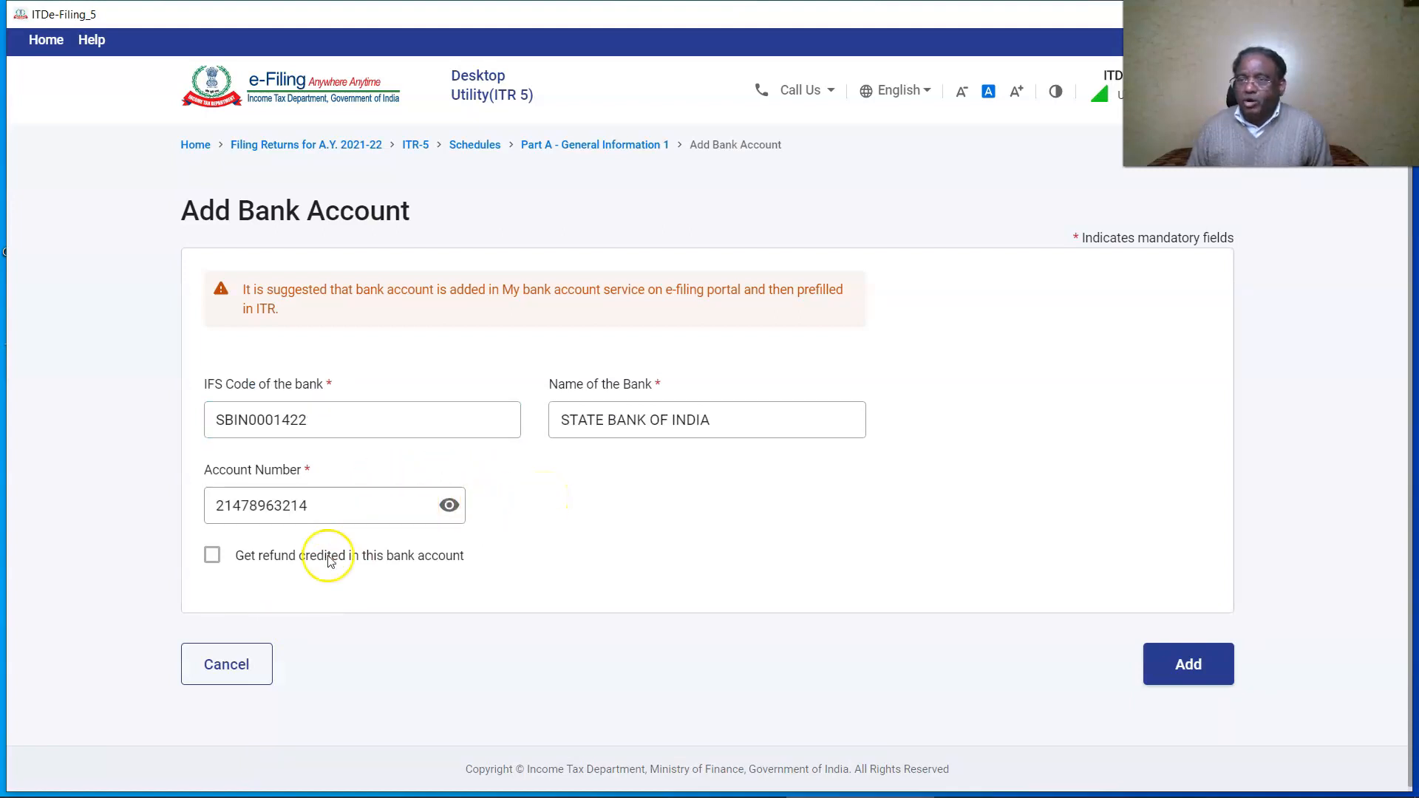
{"action": "left_click", "coordinate": [211, 557]}
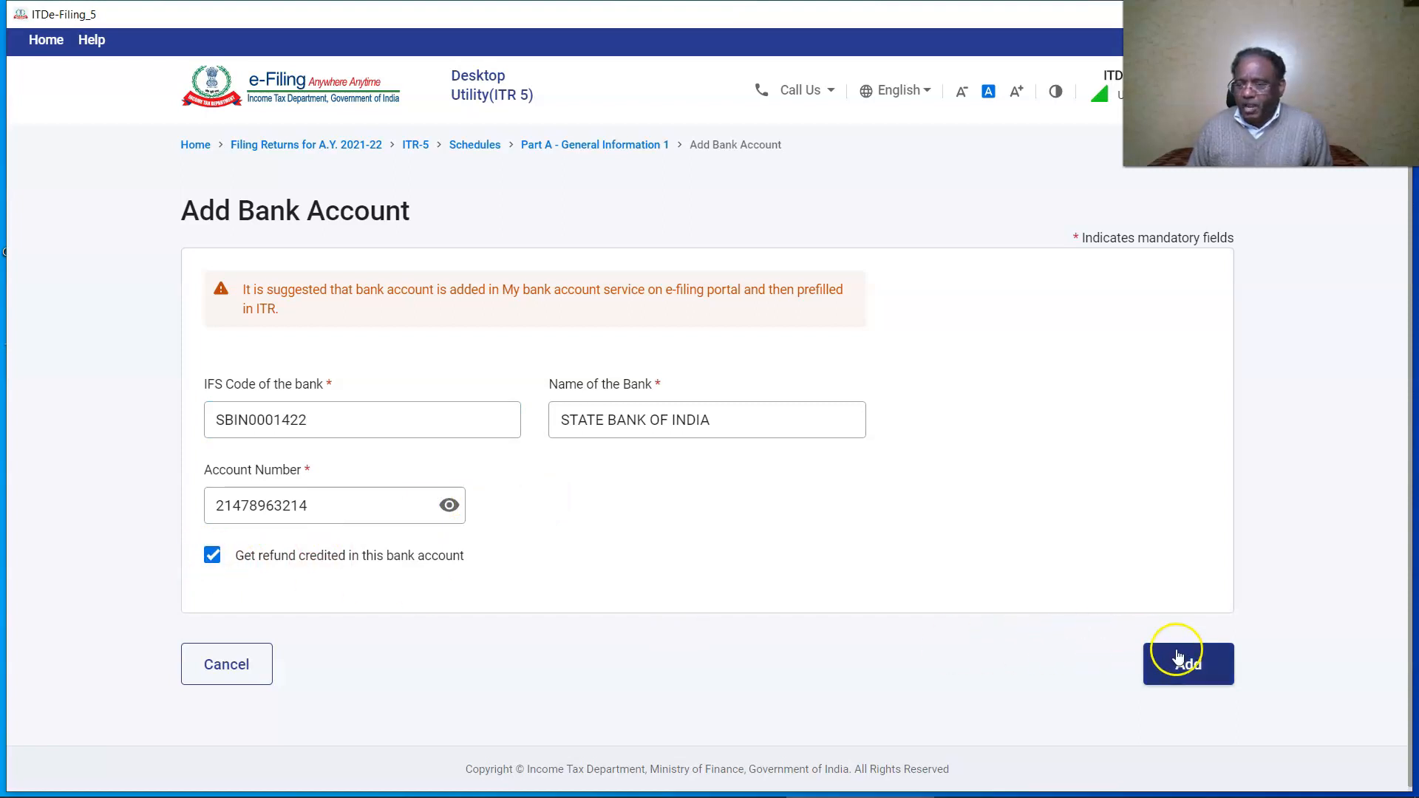
{"action": "left_click", "coordinate": [1198, 669]}
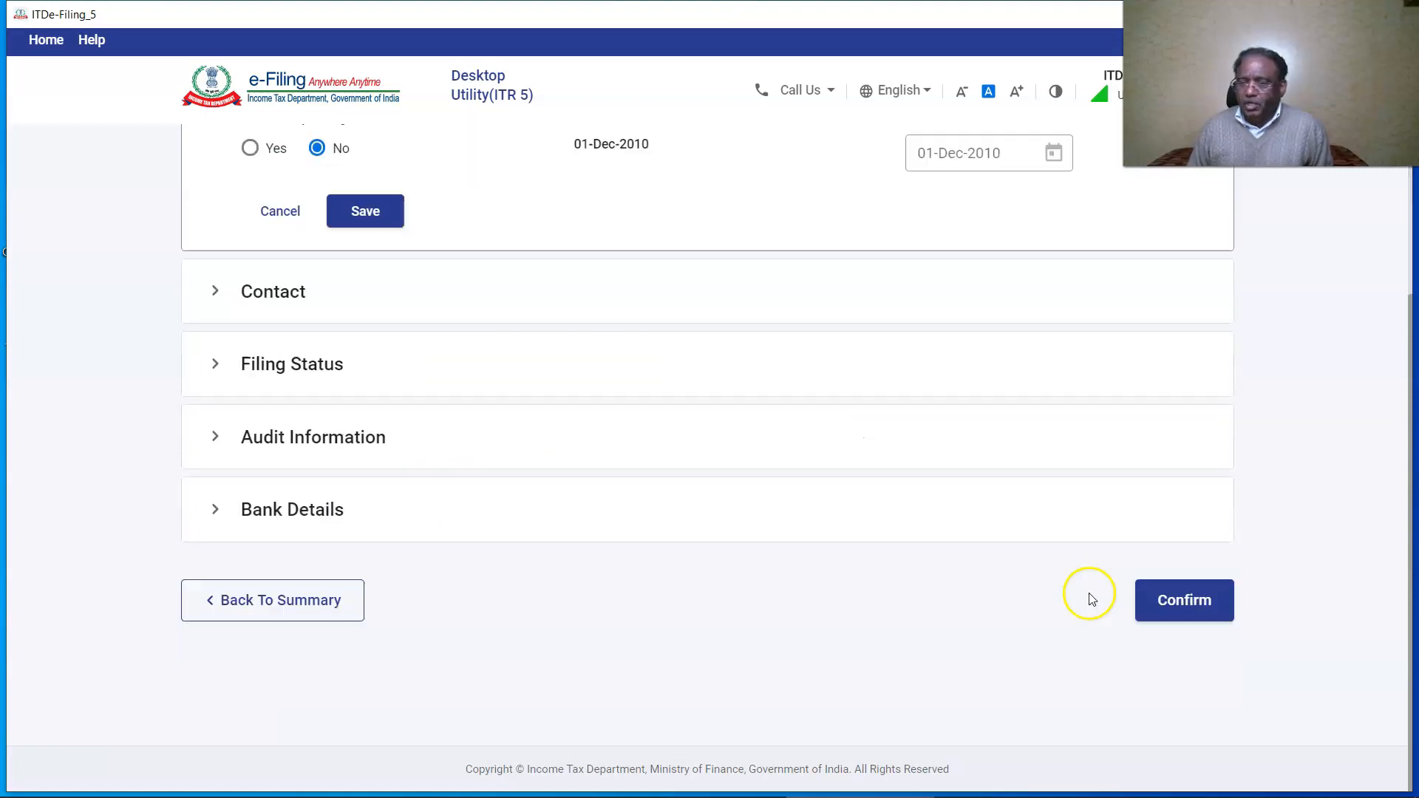
{"action": "left_click", "coordinate": [1204, 605]}
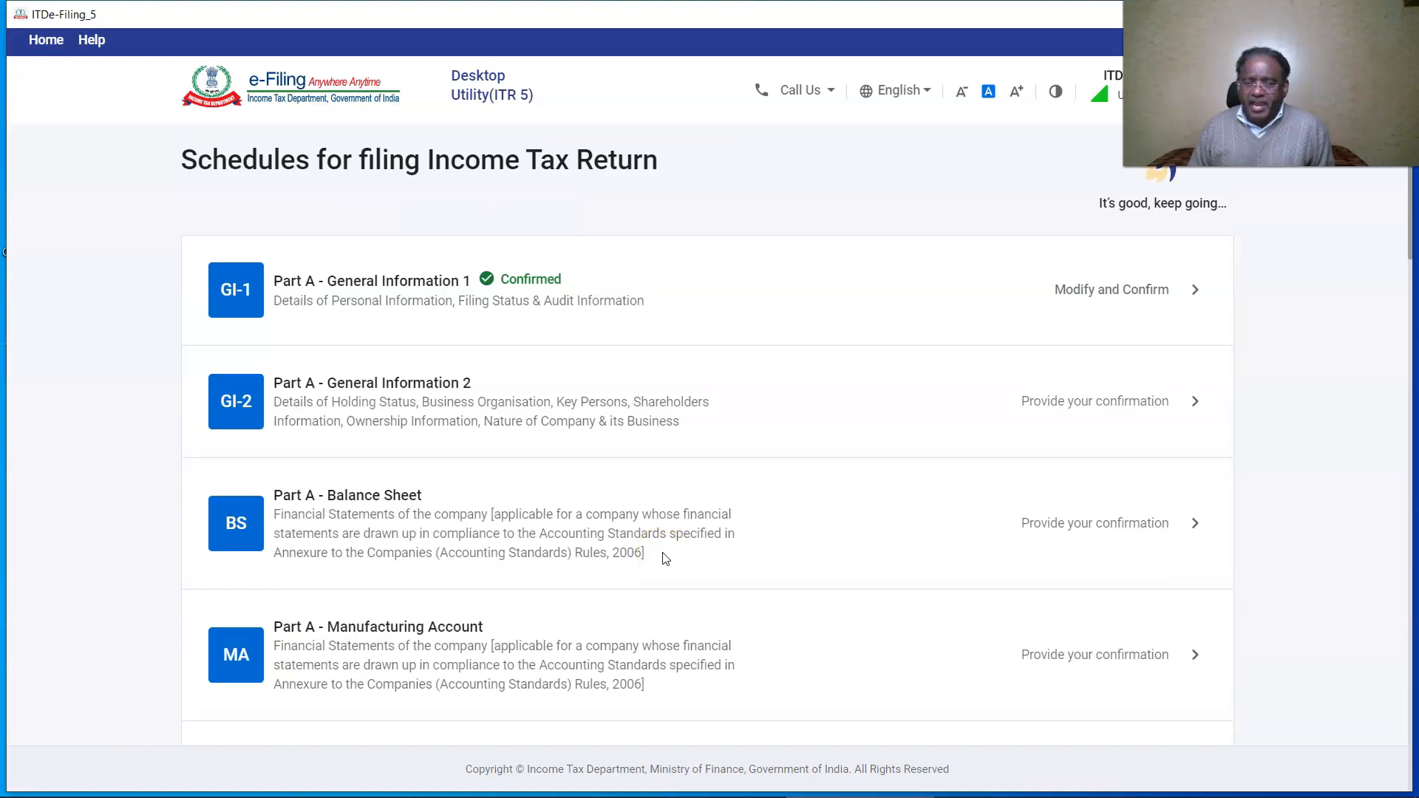
In General Information 2, answer No to partner changes and enter the first partner's name, PIN and address.
{"action": "left_click", "coordinate": [230, 401]}
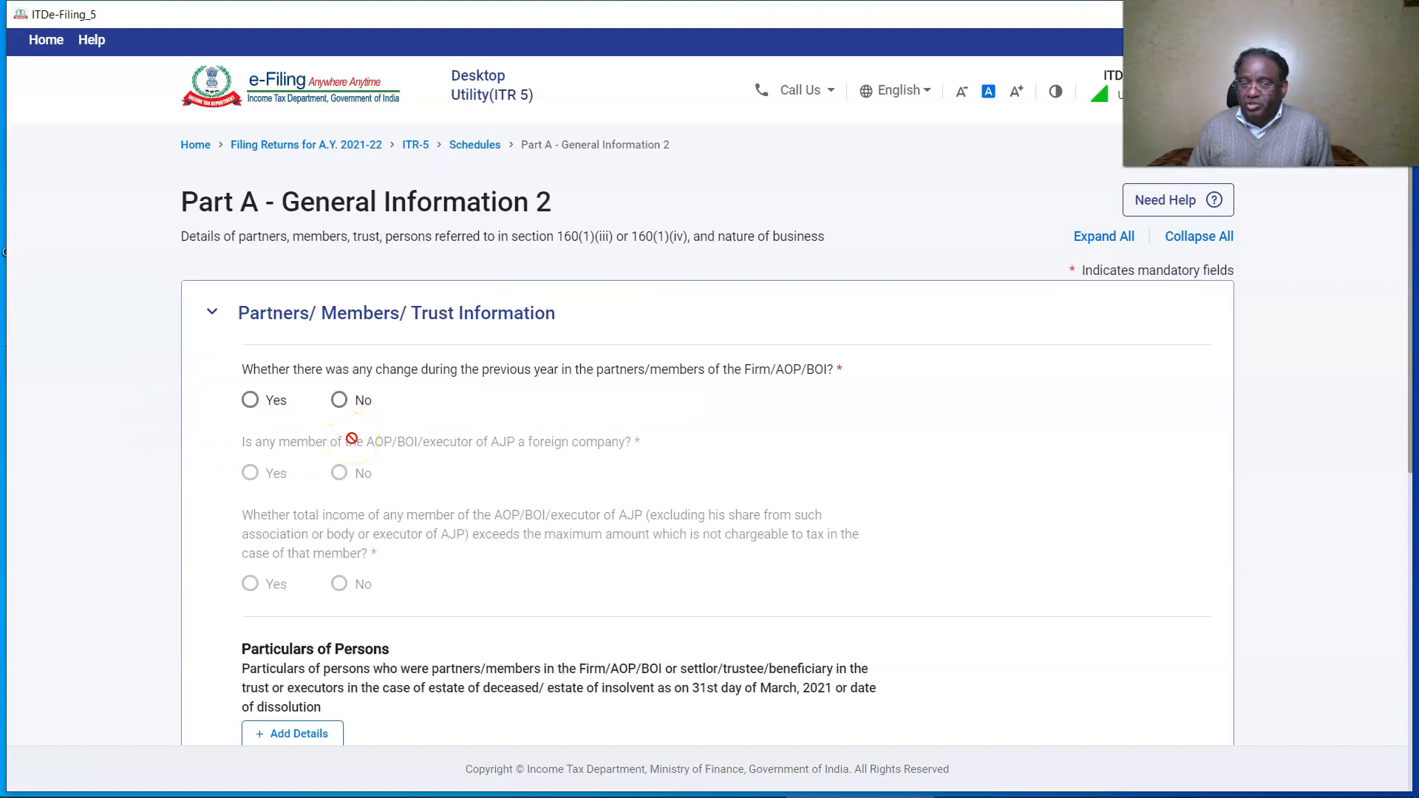
{"action": "left_click", "coordinate": [339, 400]}
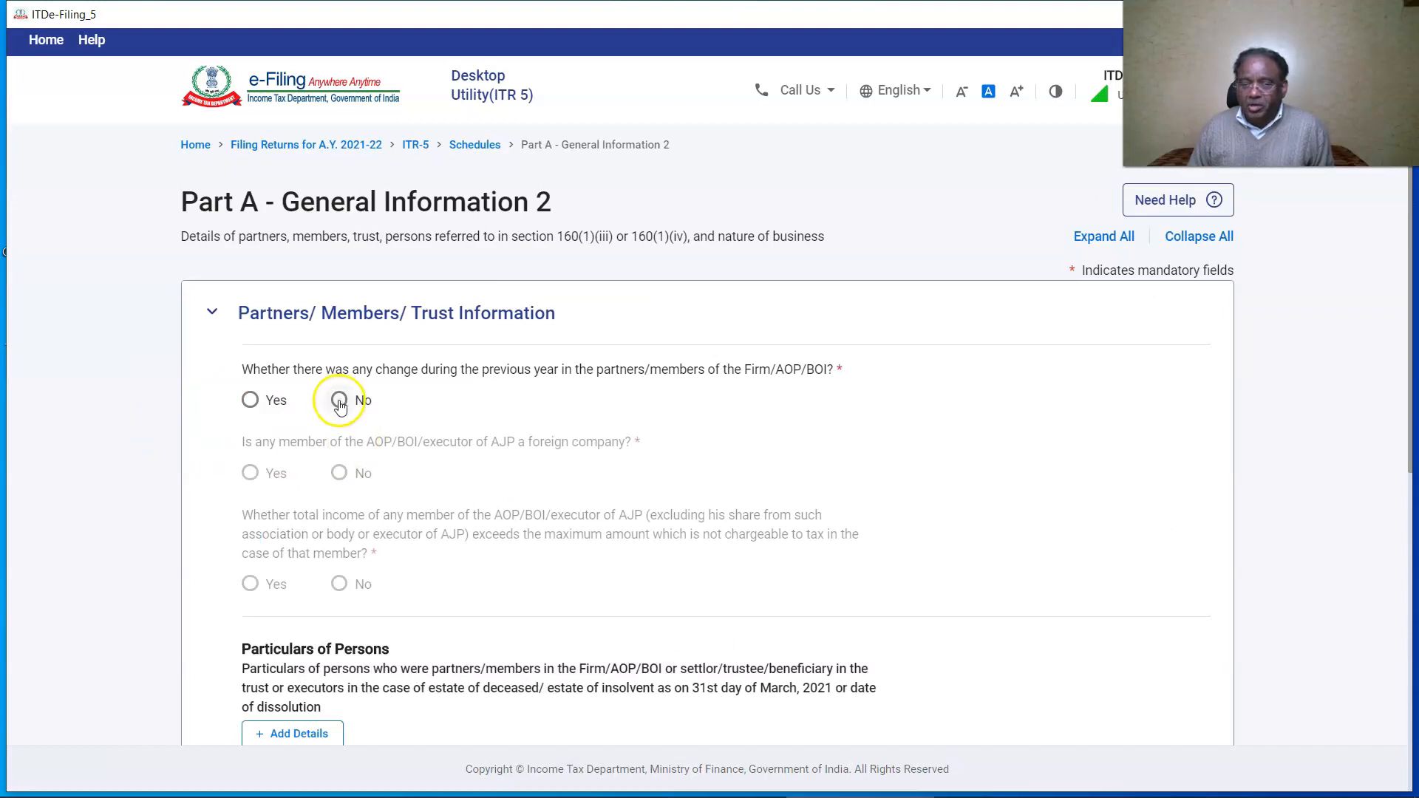
{"action": "scroll", "coordinate": [414, 488], "scroll_direction": "down", "scroll_amount": 3}
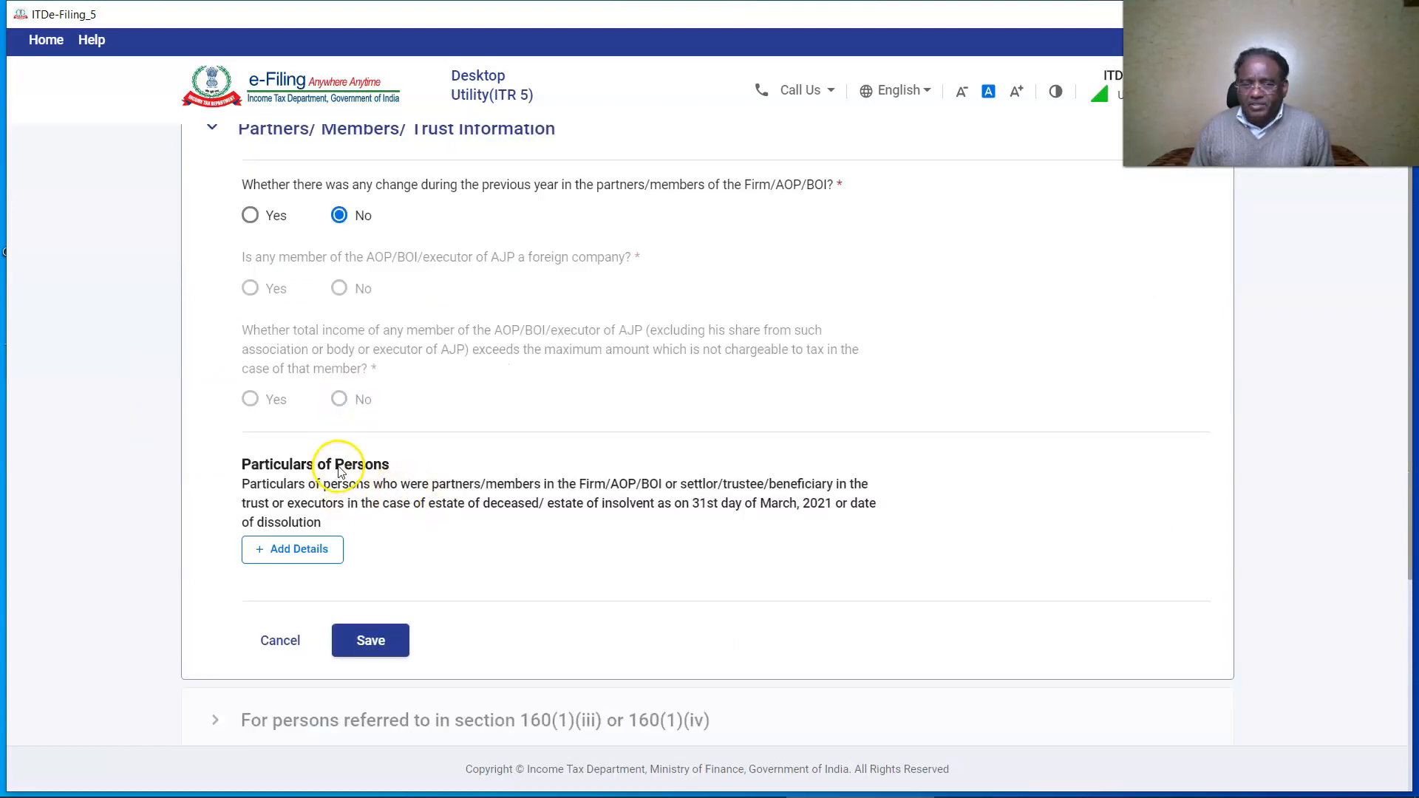
{"action": "left_click", "coordinate": [299, 550]}
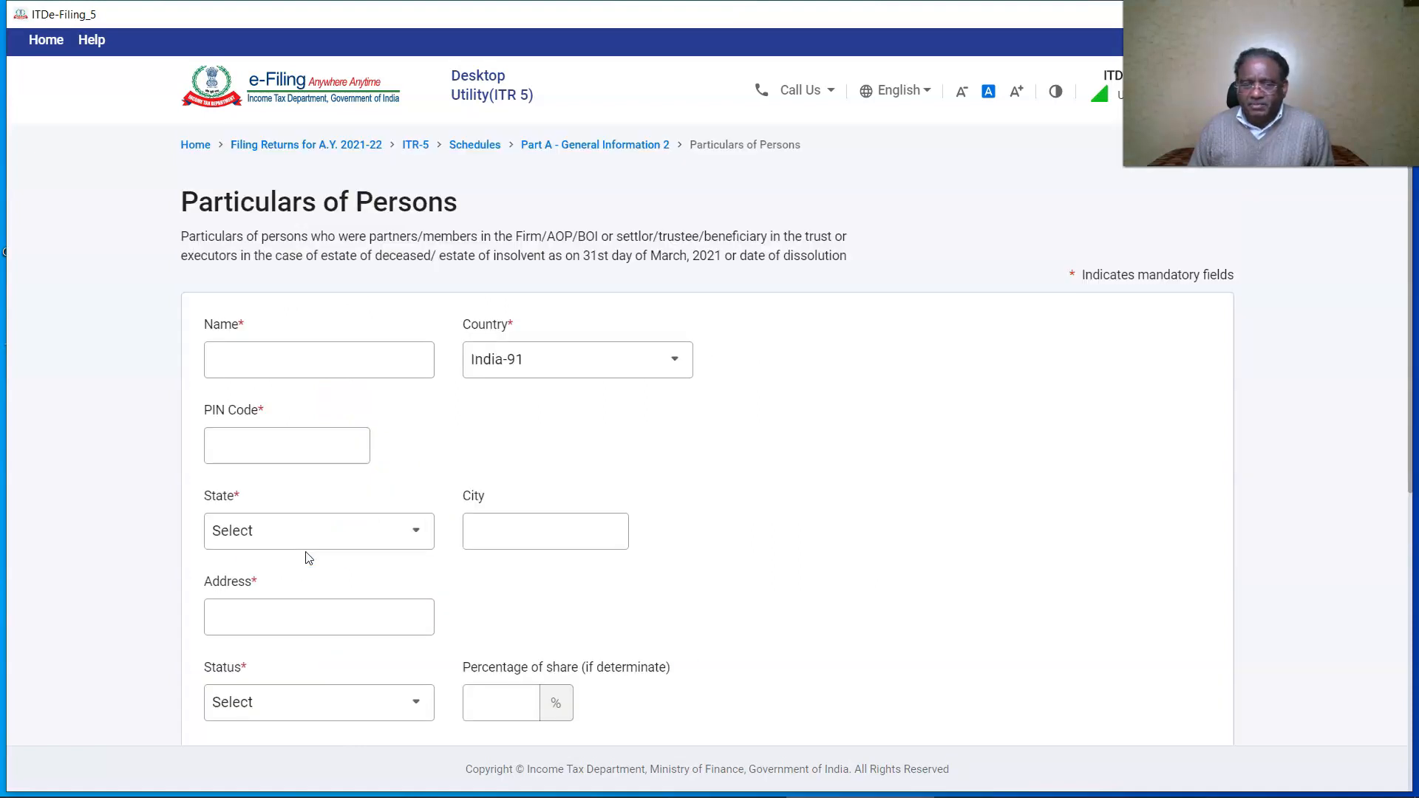
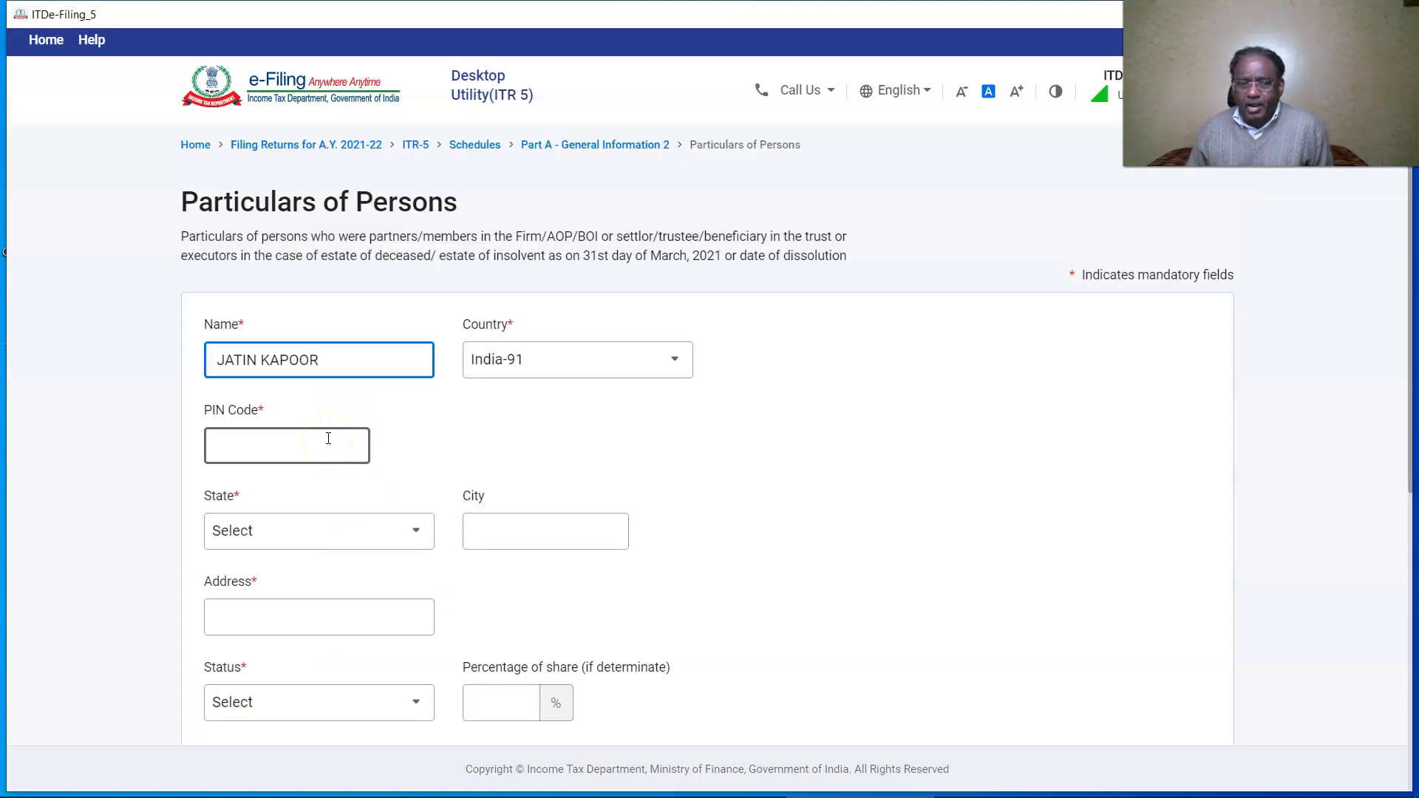
{"action": "left_click", "coordinate": [329, 438]}
{"action": "type", "text": "11"}
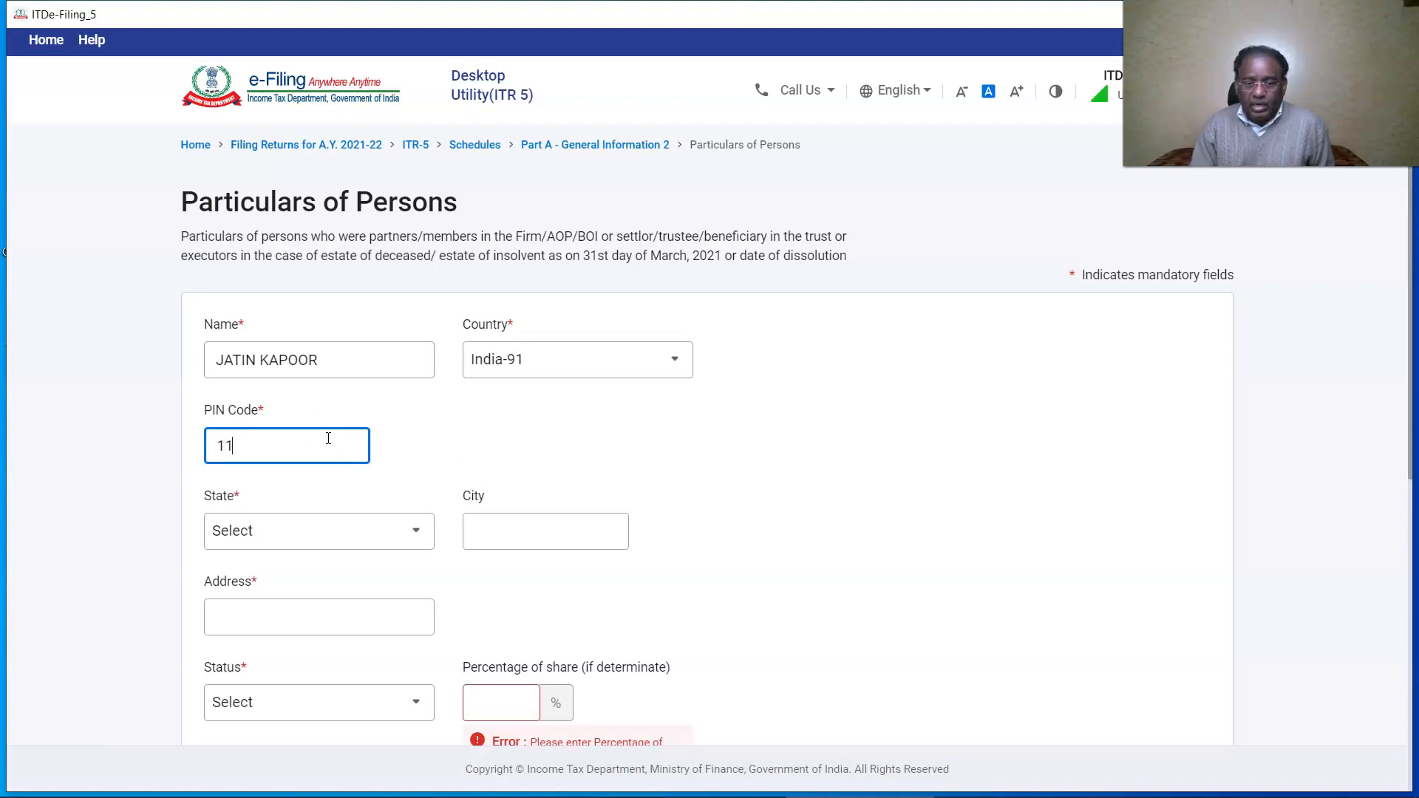
{"action": "type", "text": "0058"}
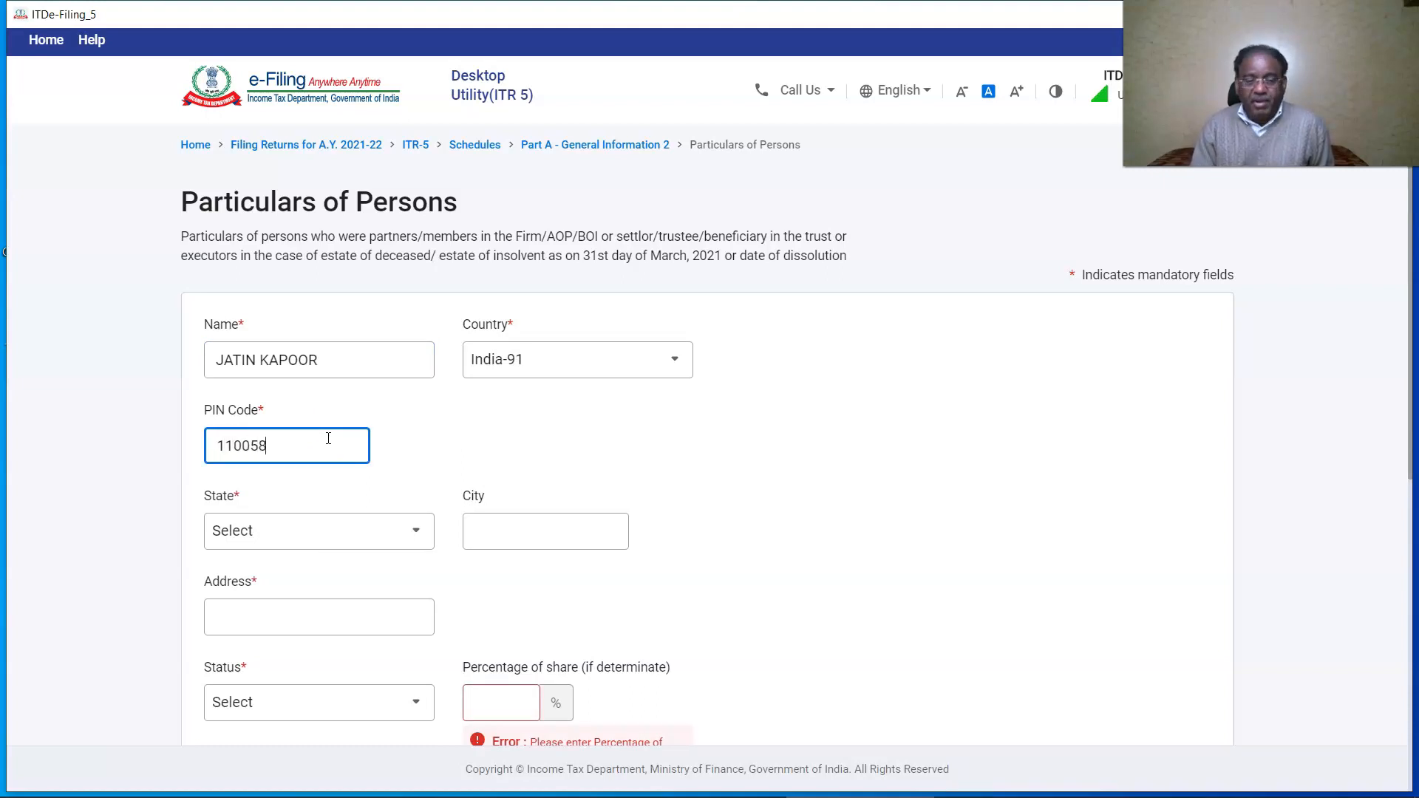
{"action": "left_click", "coordinate": [529, 456]}
{"action": "scroll", "coordinate": [531, 458], "scroll_direction": "down", "scroll_amount": 2}
{"action": "left_click", "coordinate": [533, 349]}
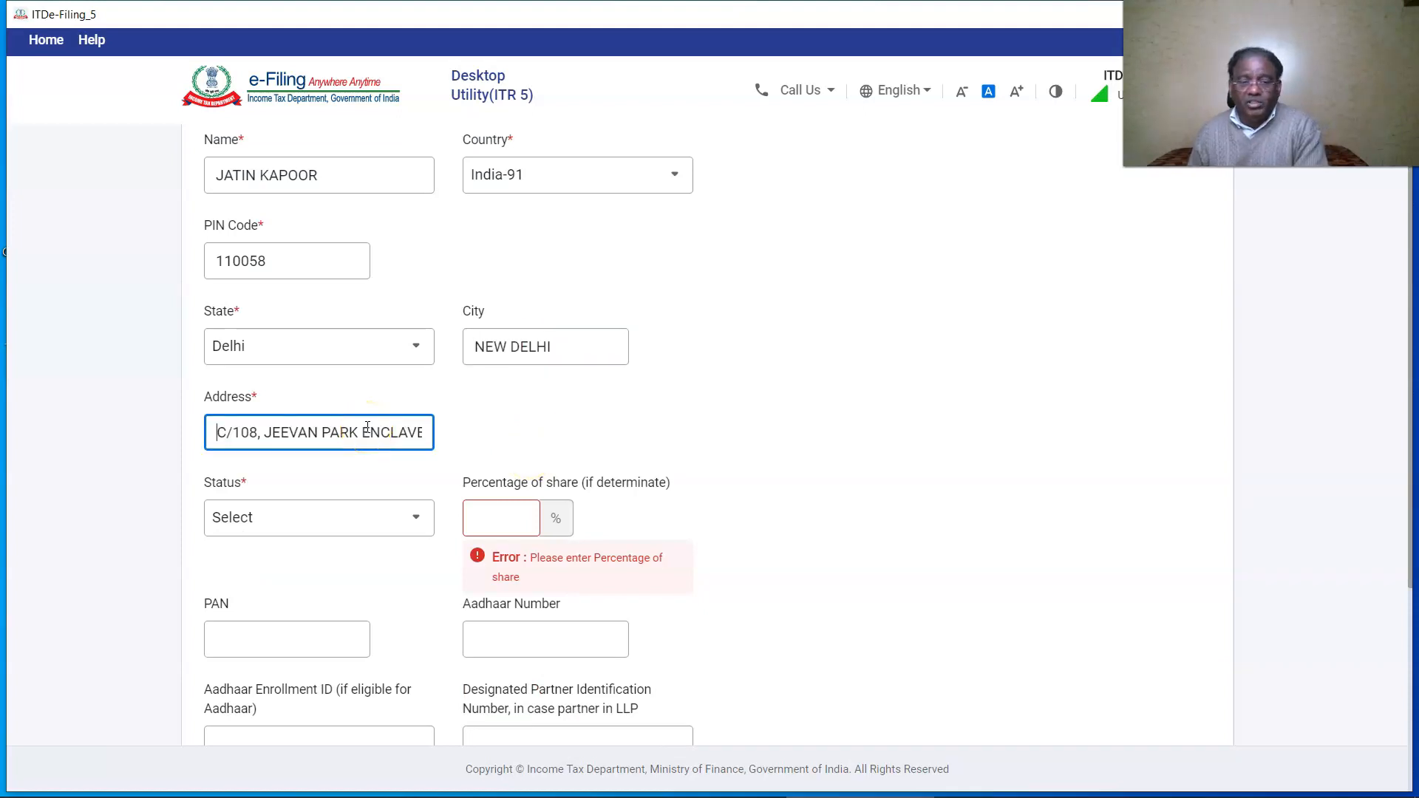
{"action": "left_click", "coordinate": [375, 434]}
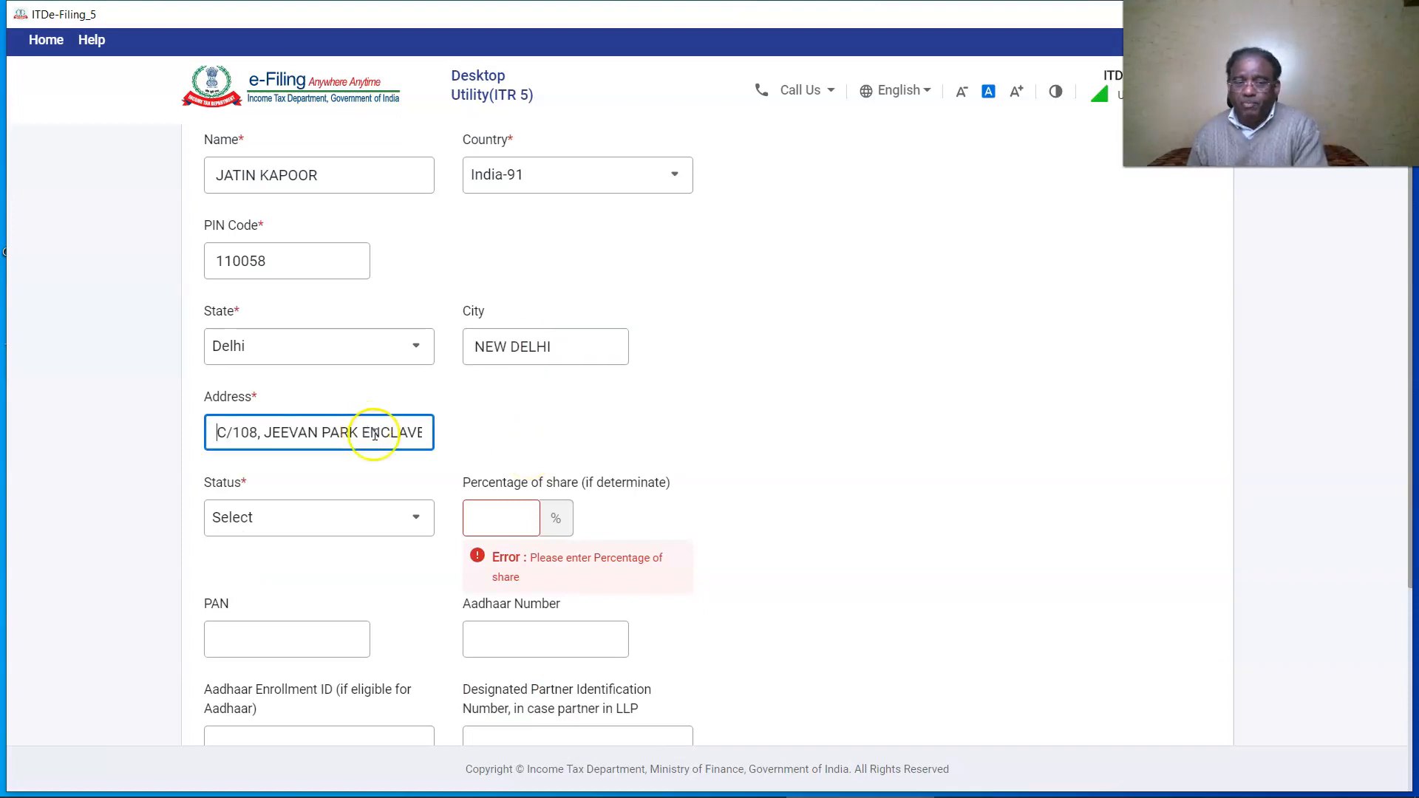
{"action": "key", "text": "End"}
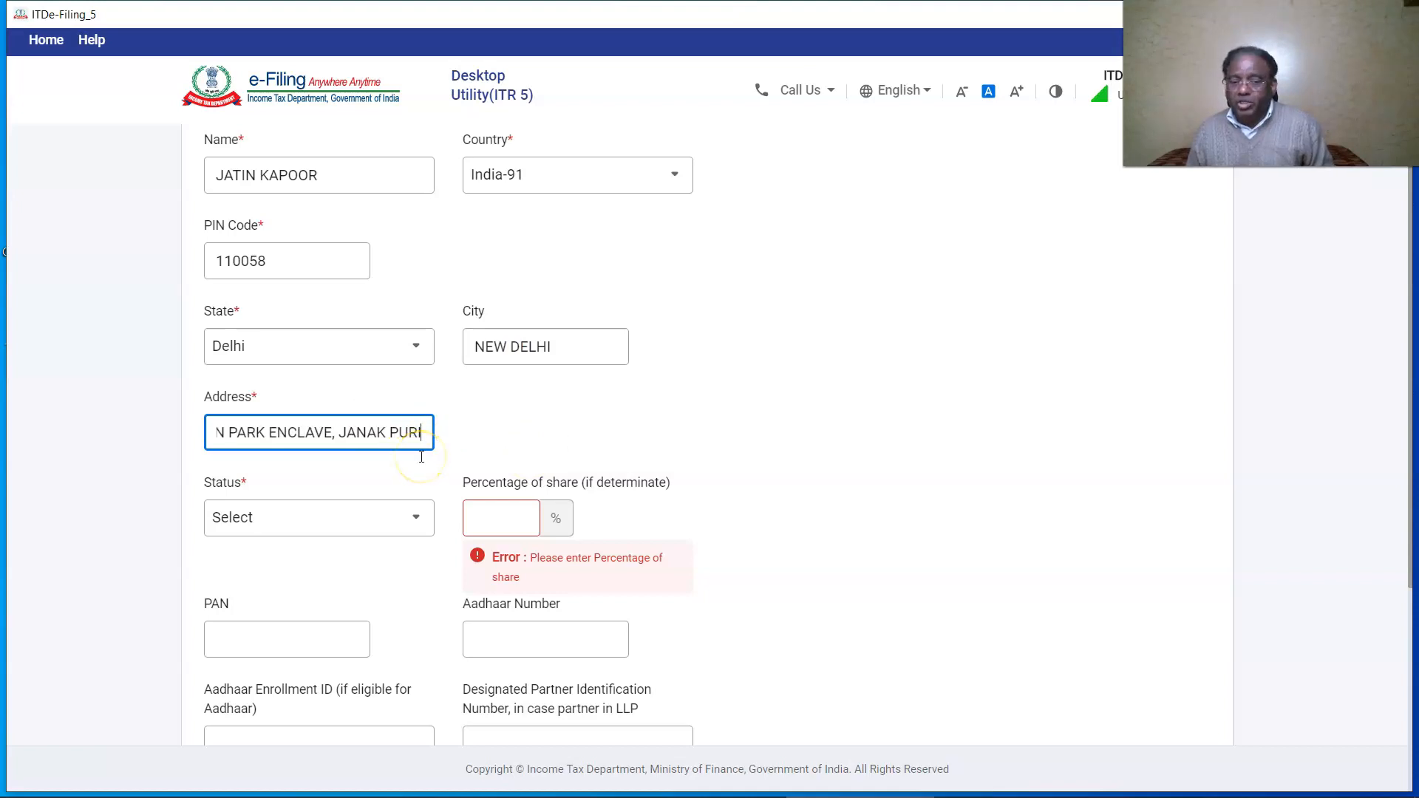
Make the partner an Individual working partner with 70% share, 18% interest and 960000 remuneration.
{"action": "left_click", "coordinate": [415, 518]}
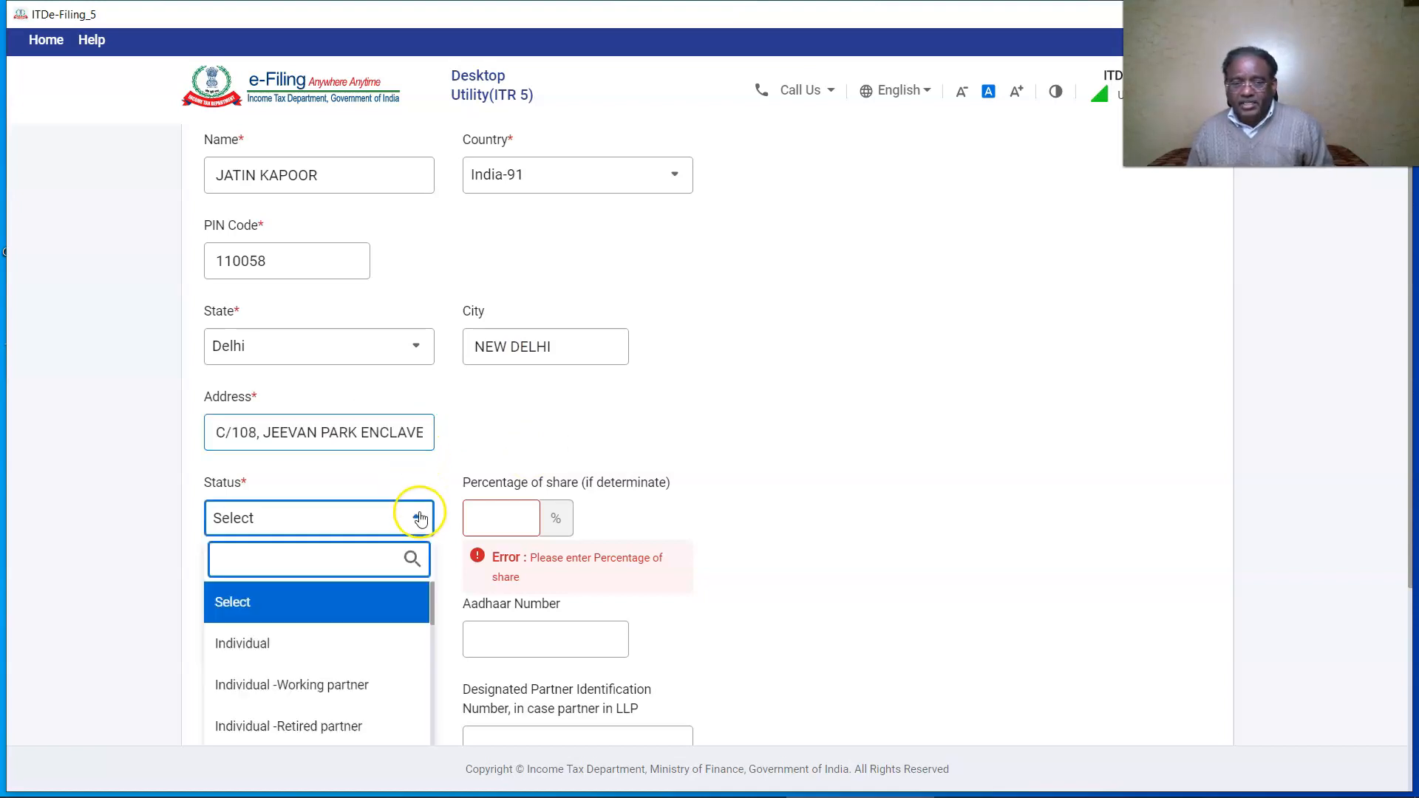
{"action": "left_click", "coordinate": [333, 684]}
{"action": "left_click", "coordinate": [506, 515]}
{"action": "type", "text": "70"}
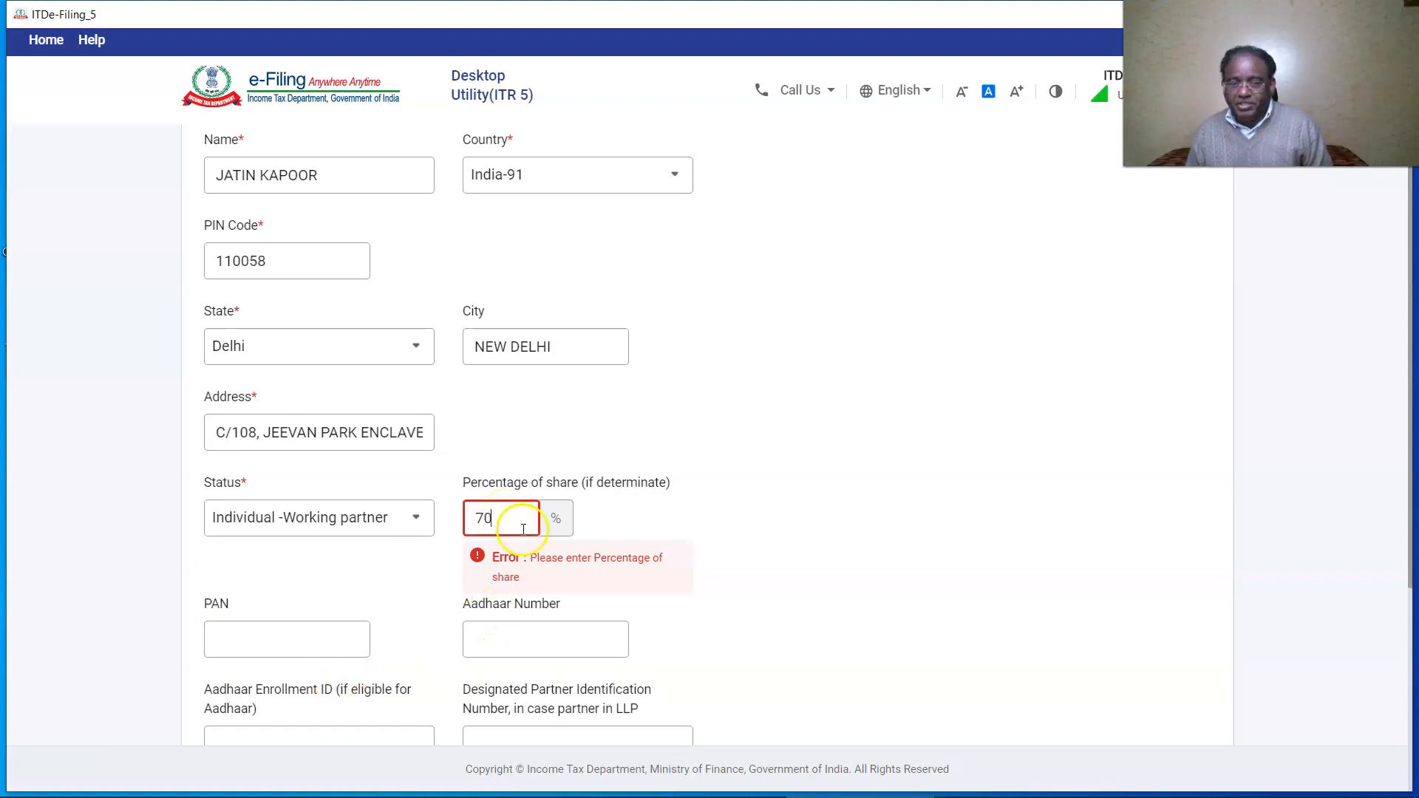
{"action": "scroll", "coordinate": [720, 542], "scroll_direction": "down", "scroll_amount": 3}
{"action": "left_click", "coordinate": [260, 618]}
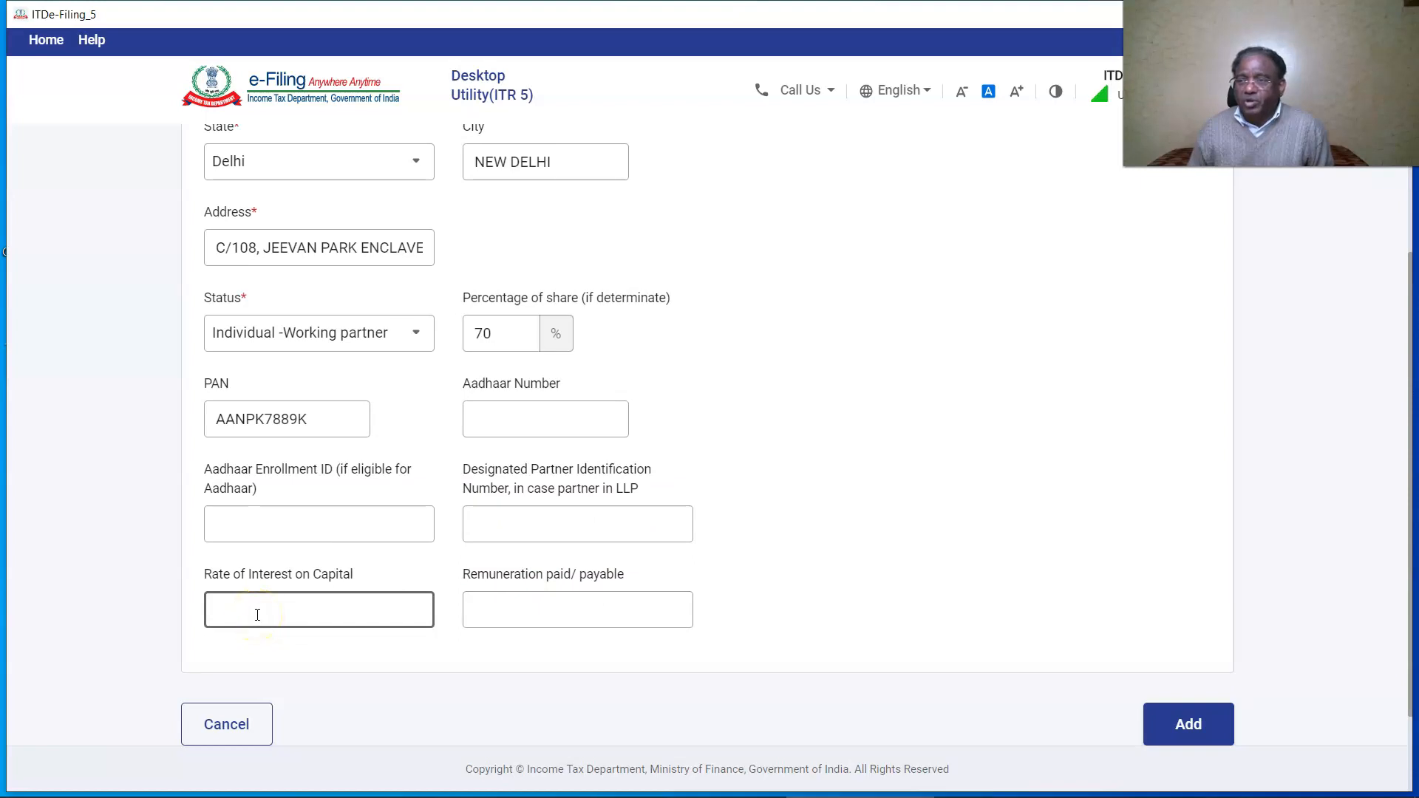
{"action": "type", "text": "18"}
{"action": "left_click", "coordinate": [534, 619]}
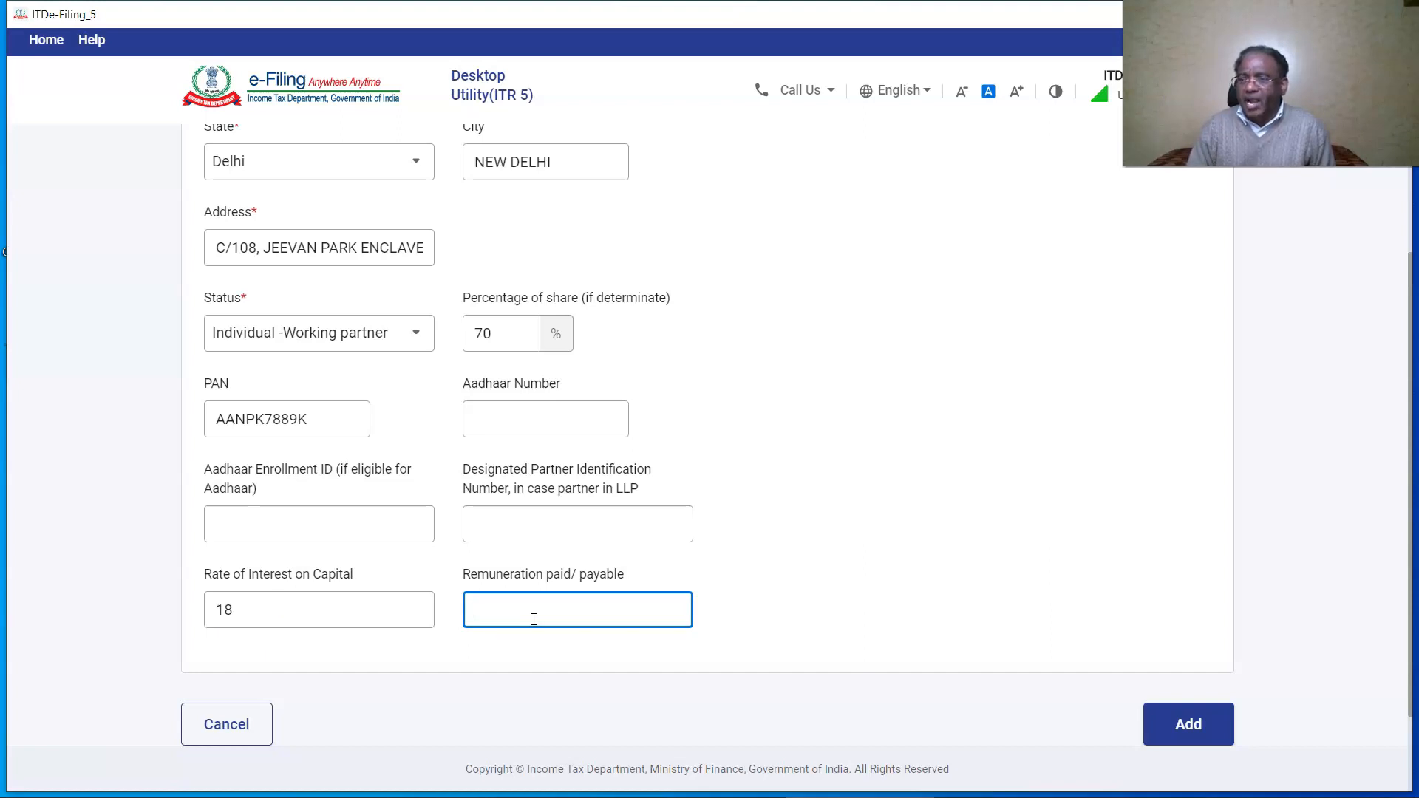
{"action": "type", "text": "960000"}
{"action": "left_click", "coordinate": [1188, 724]}
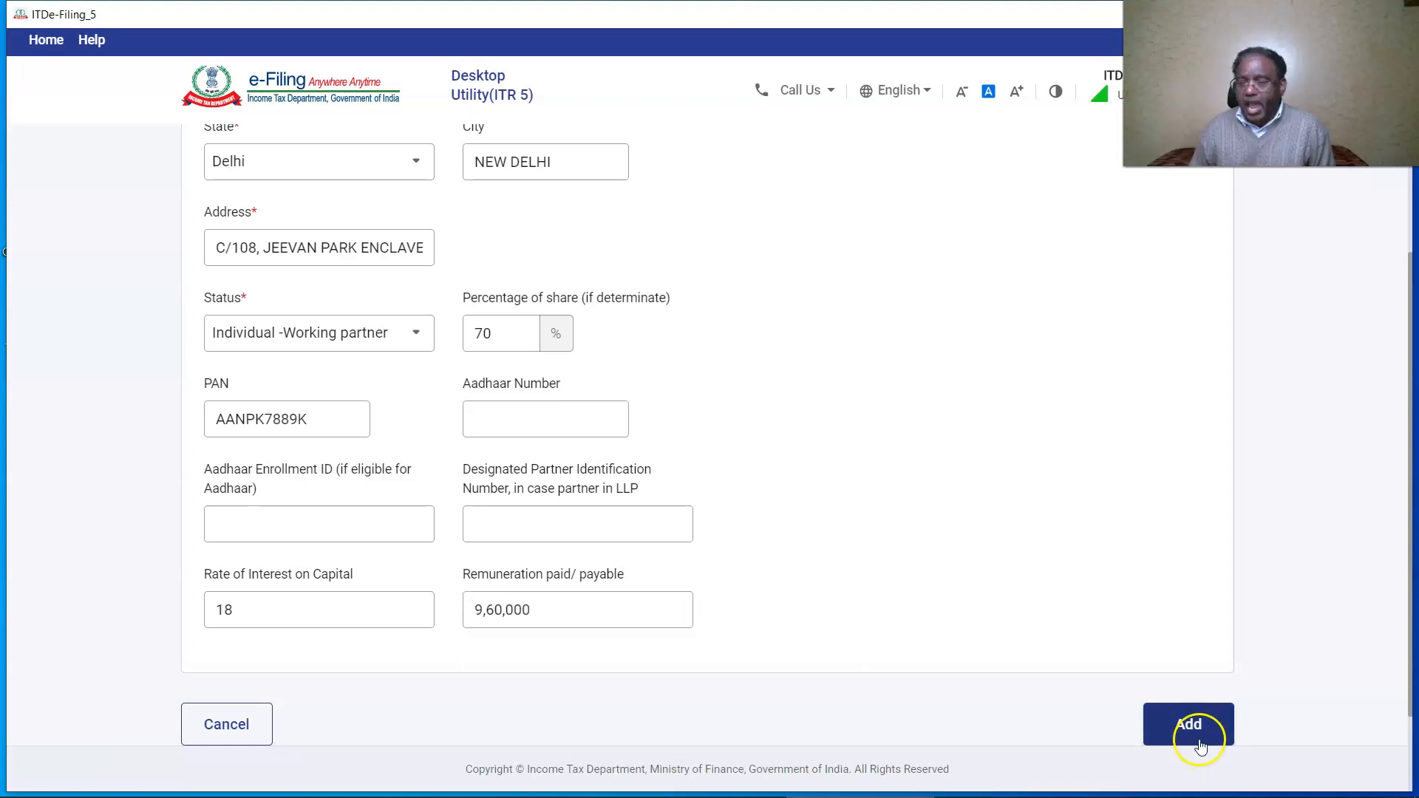
{"action": "left_click", "coordinate": [300, 625]}
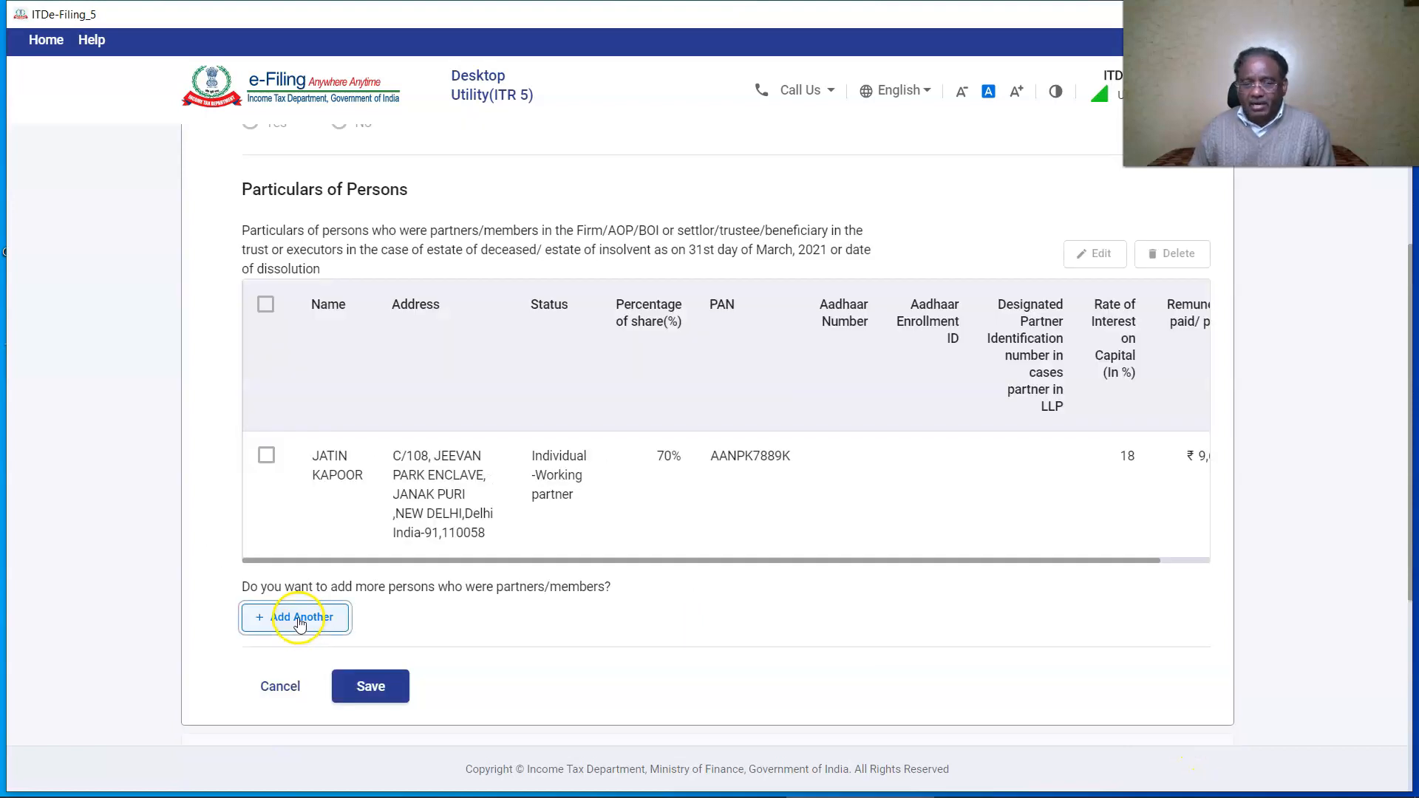
Start the second partner, entering the PIN code and city NEW DELHI.
{"action": "left_click", "coordinate": [340, 451]}
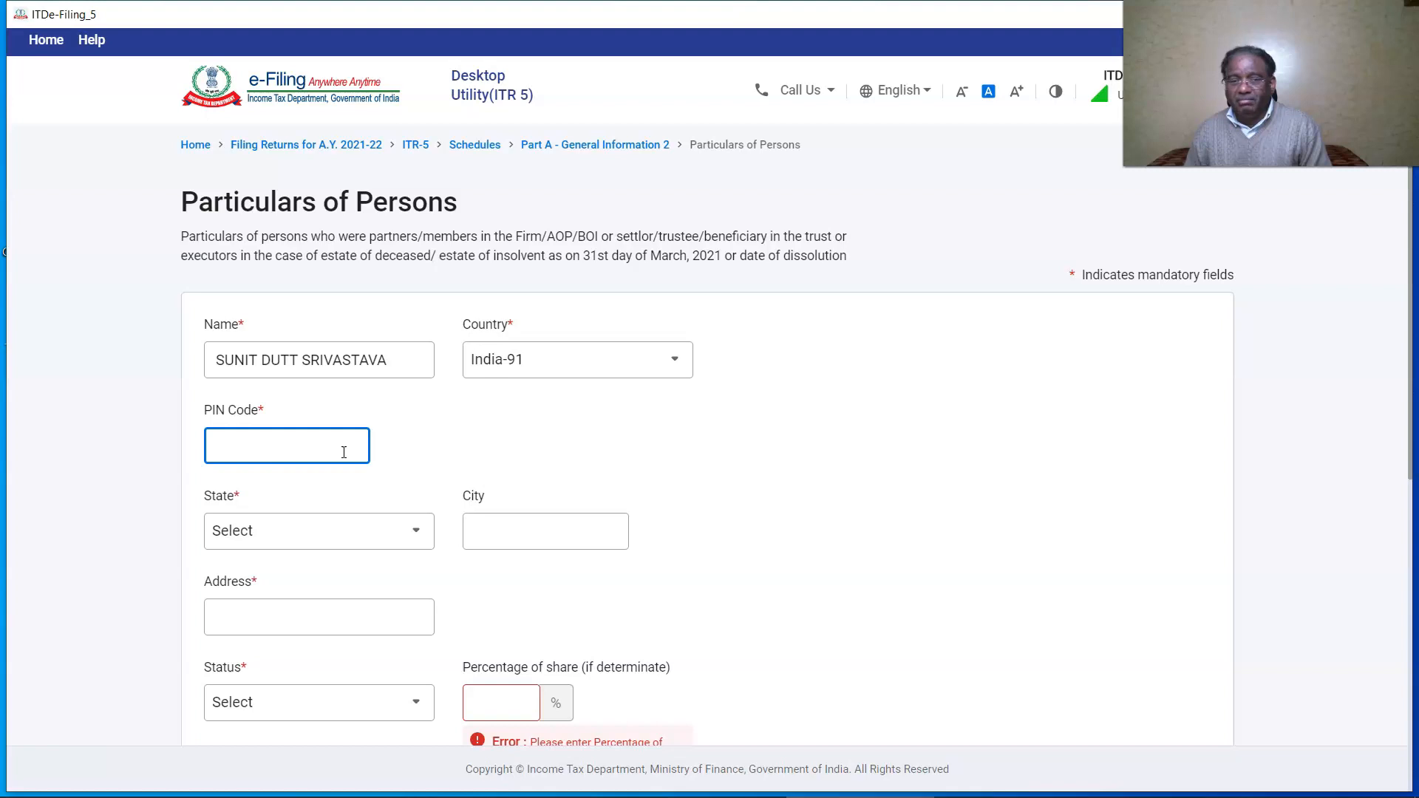
{"action": "type", "text": "110032"}
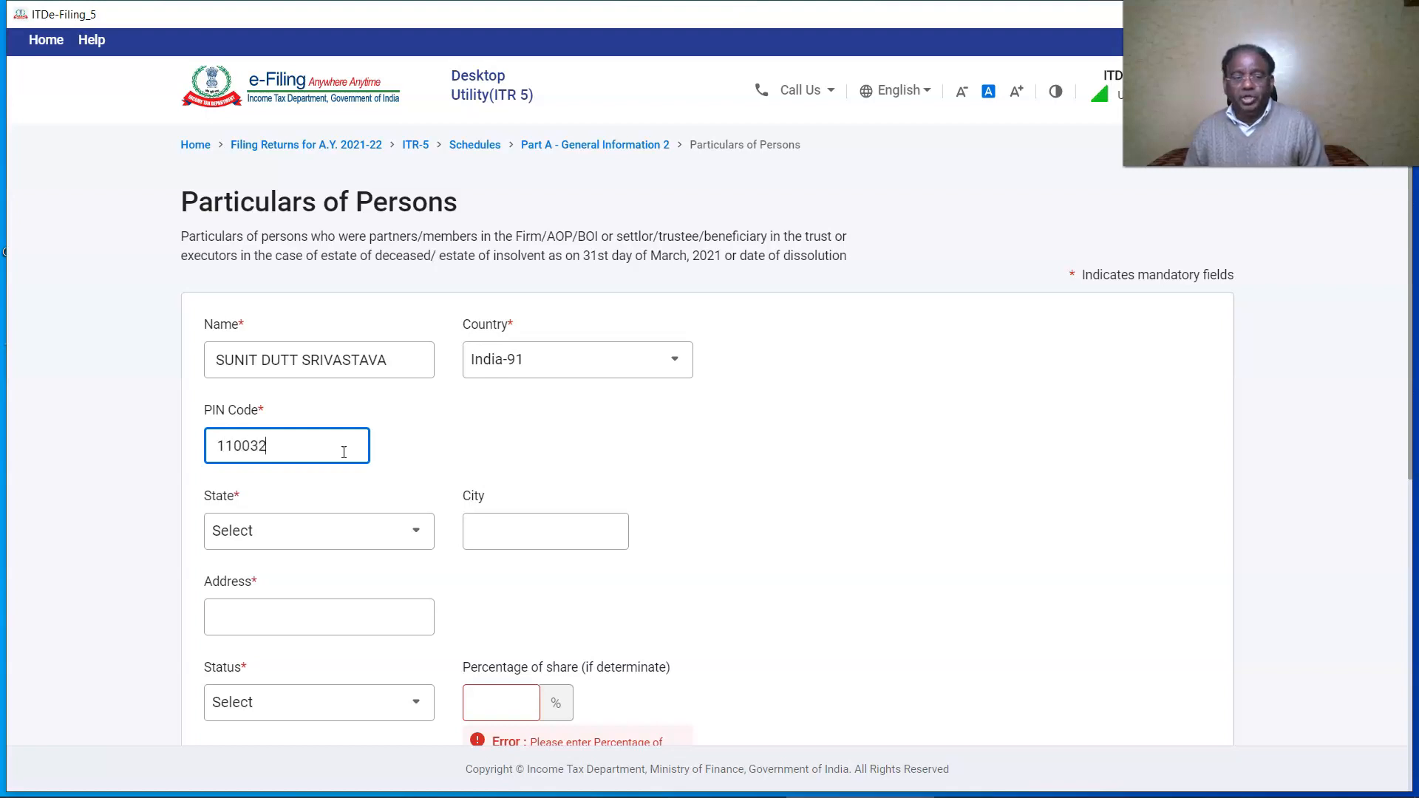
{"action": "left_click", "coordinate": [522, 443]}
{"action": "scroll", "coordinate": [547, 447], "scroll_direction": "down", "scroll_amount": 3}
{"action": "left_click", "coordinate": [498, 359]}
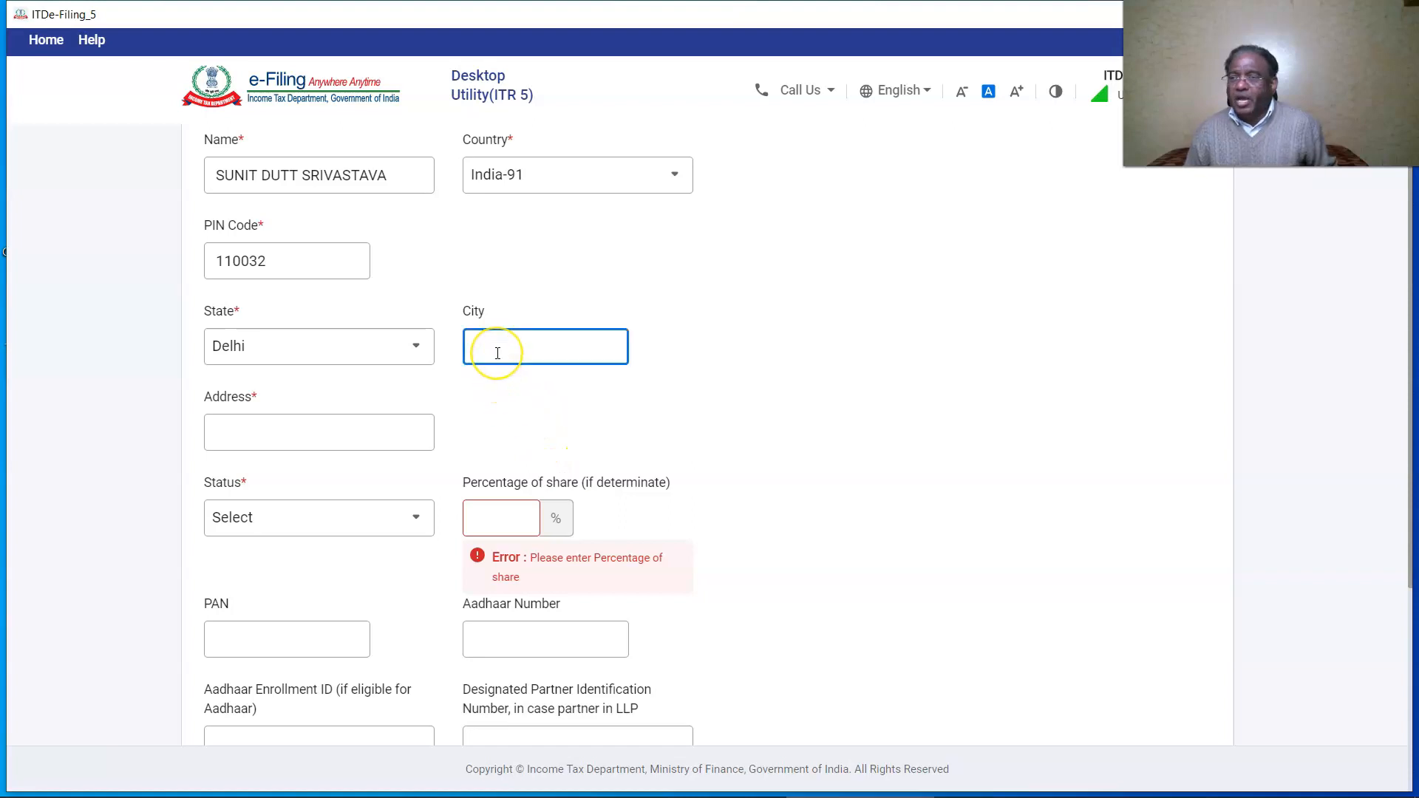
{"action": "type", "text": "NEW DELHI"}
{"action": "left_click", "coordinate": [809, 390]}
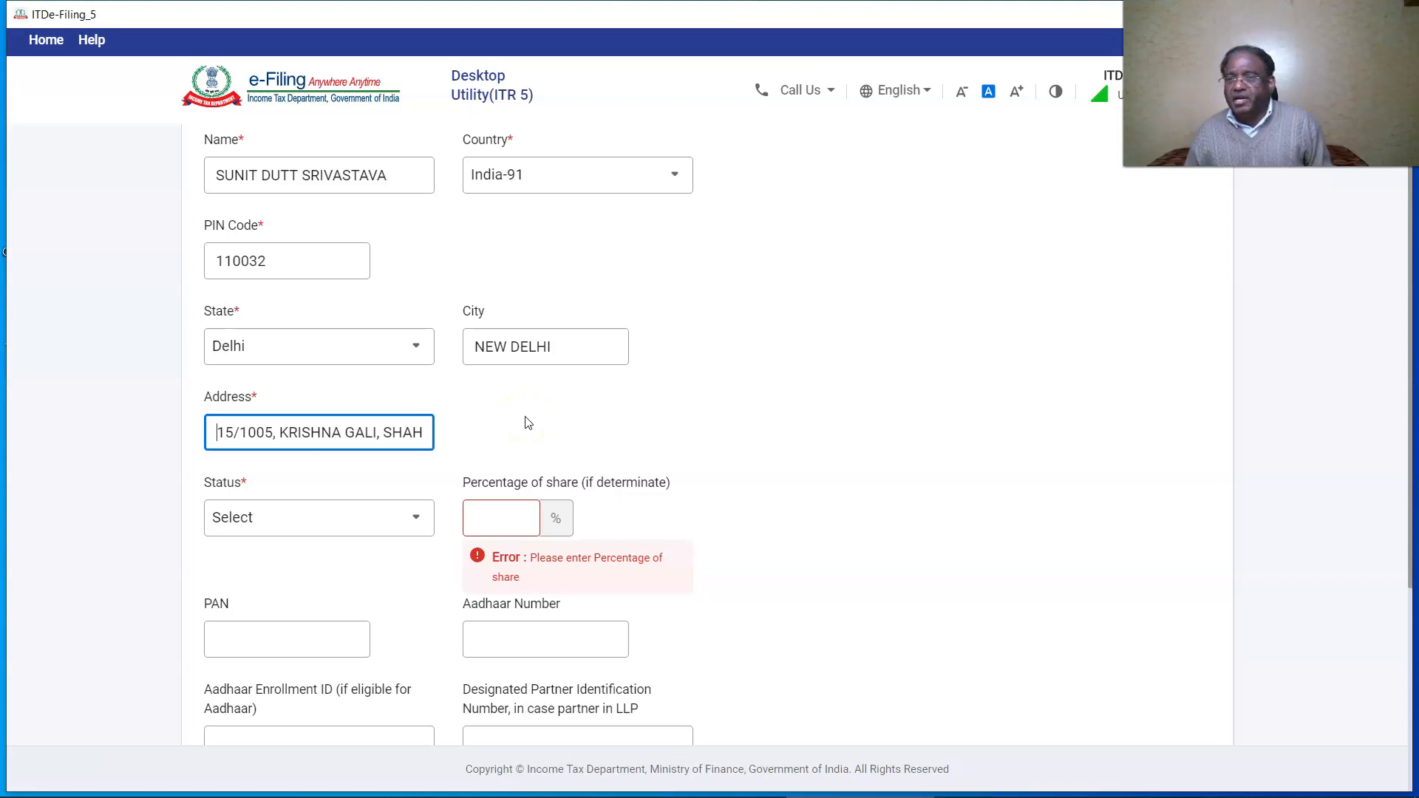
Add the second Individual working partner with 30% share, 18% interest and 960000 remuneration.
{"action": "left_click", "coordinate": [400, 520]}
{"action": "left_click", "coordinate": [345, 676]}
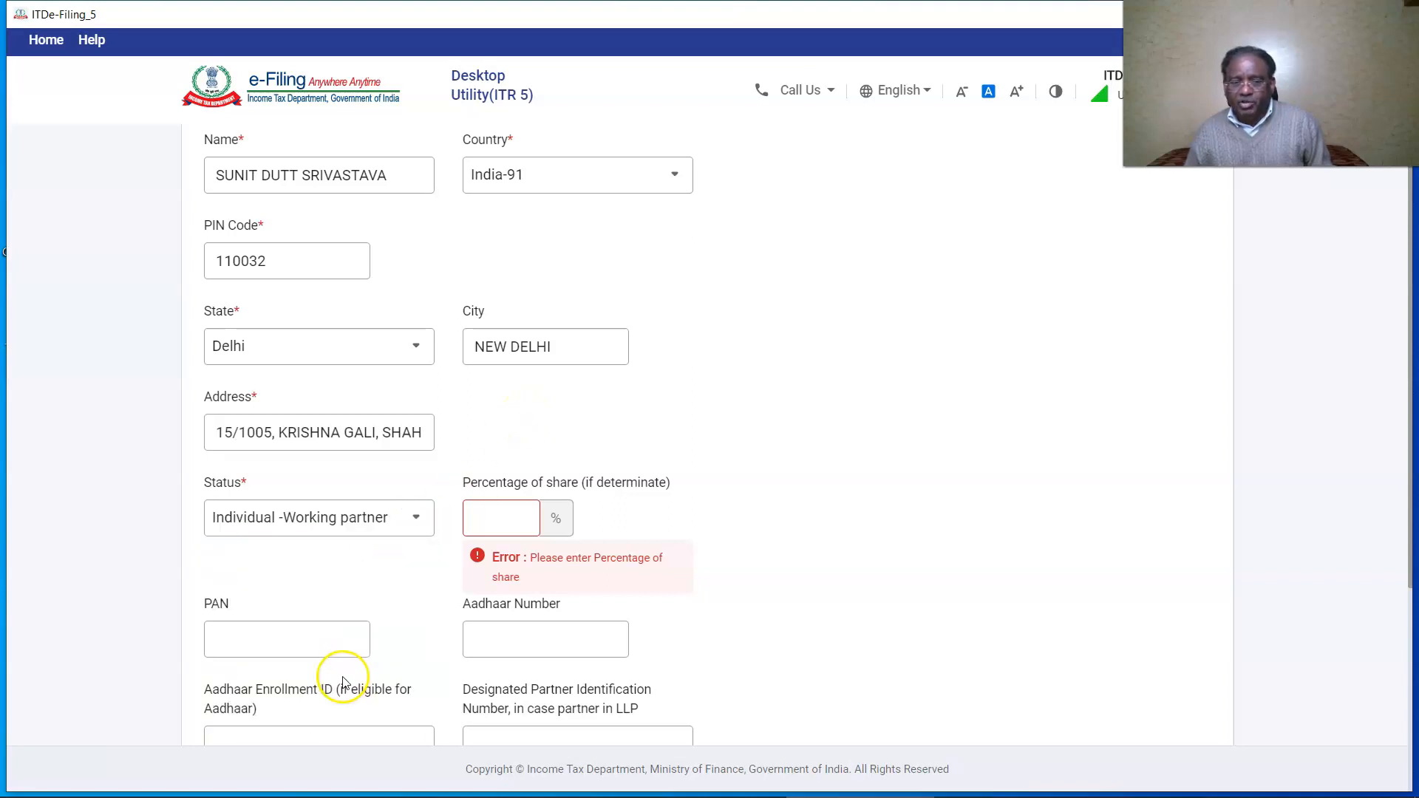
{"action": "left_click", "coordinate": [495, 518]}
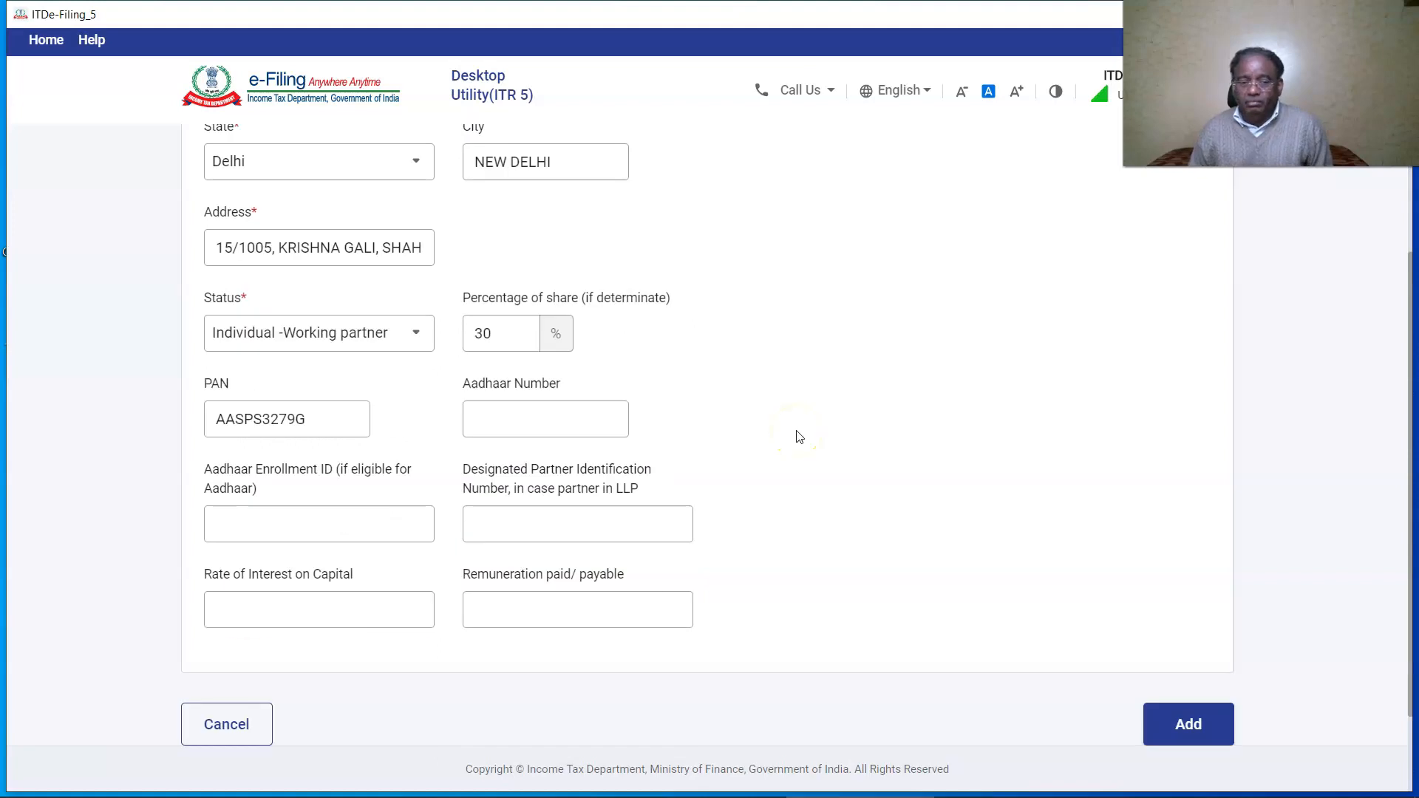
{"action": "left_click", "coordinate": [247, 611]}
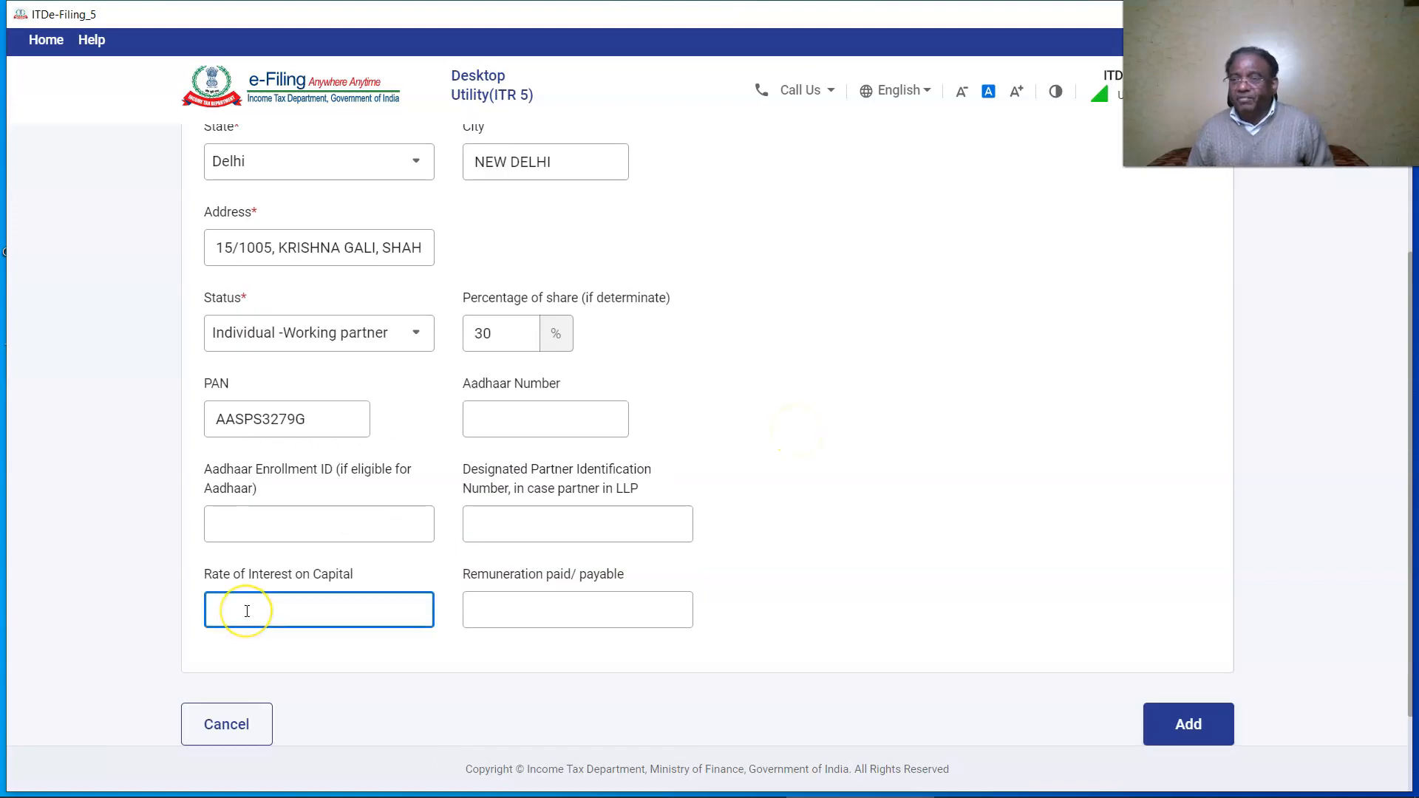
{"action": "type", "text": "18"}
{"action": "left_click", "coordinate": [490, 610]}
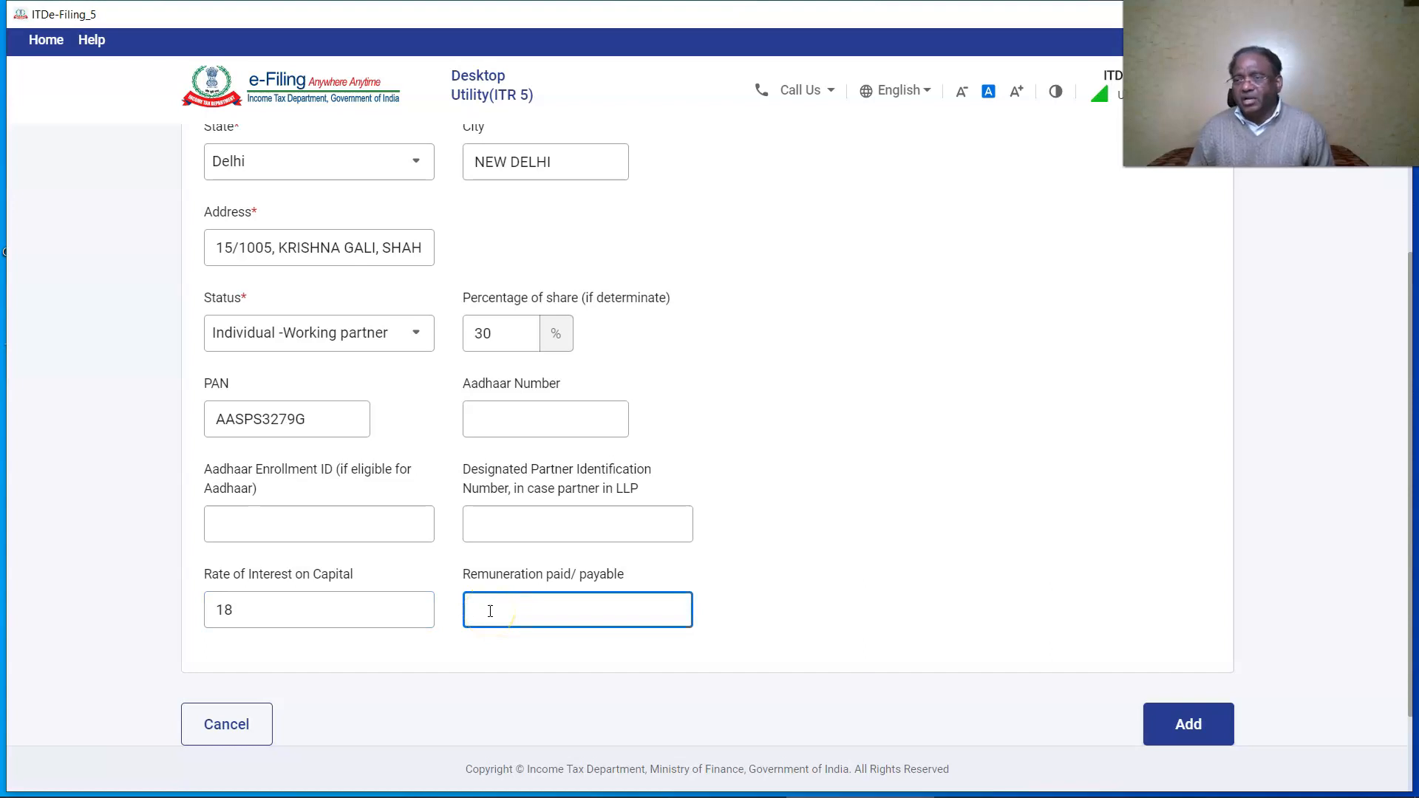
{"action": "type", "text": "960000"}
{"action": "left_click", "coordinate": [1189, 725]}
Expand the Nature of business or profession section.
{"action": "scroll", "coordinate": [960, 529], "scroll_direction": "down", "scroll_amount": 10}
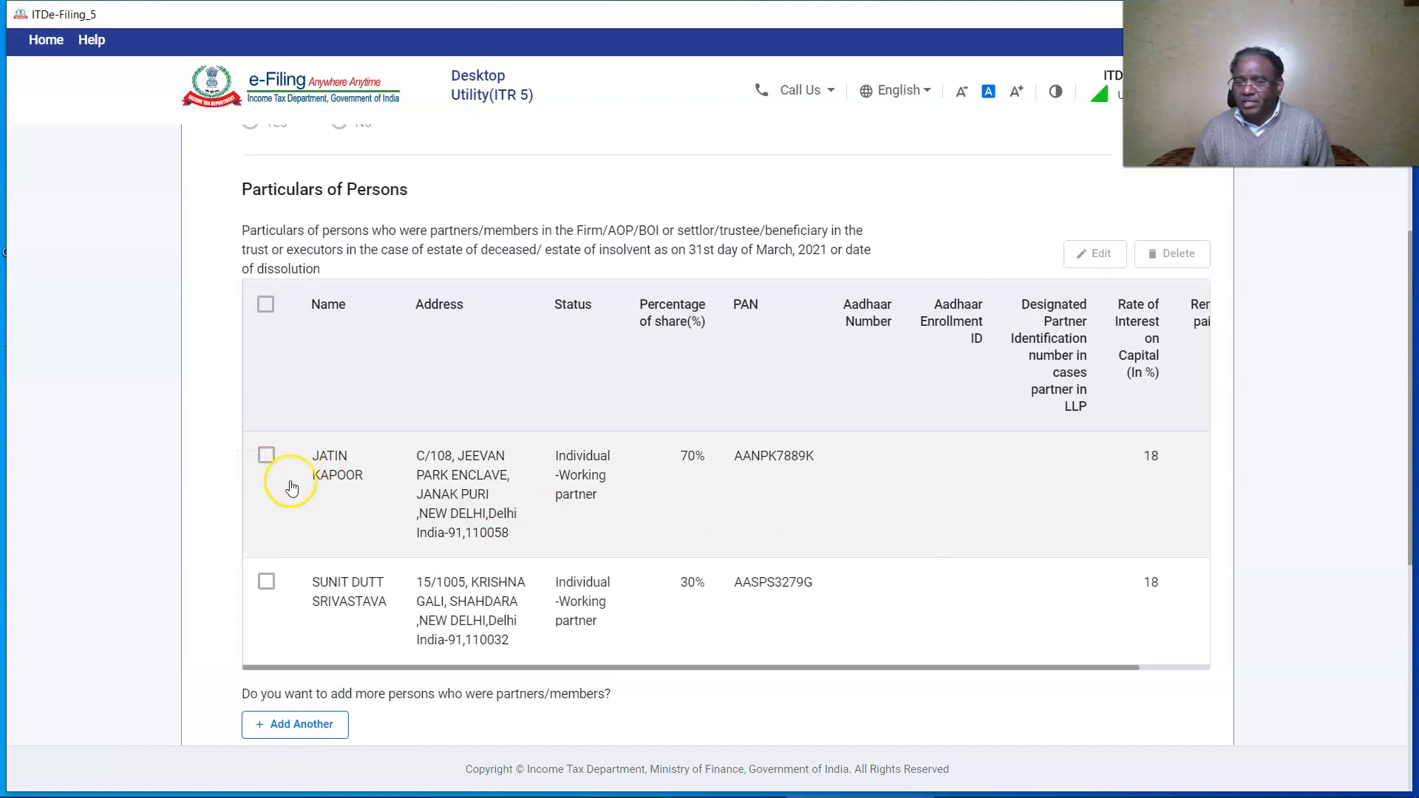
{"action": "scroll", "coordinate": [531, 526], "scroll_direction": "down", "scroll_amount": 1}
{"action": "scroll", "coordinate": [531, 527], "scroll_direction": "down", "scroll_amount": 5}
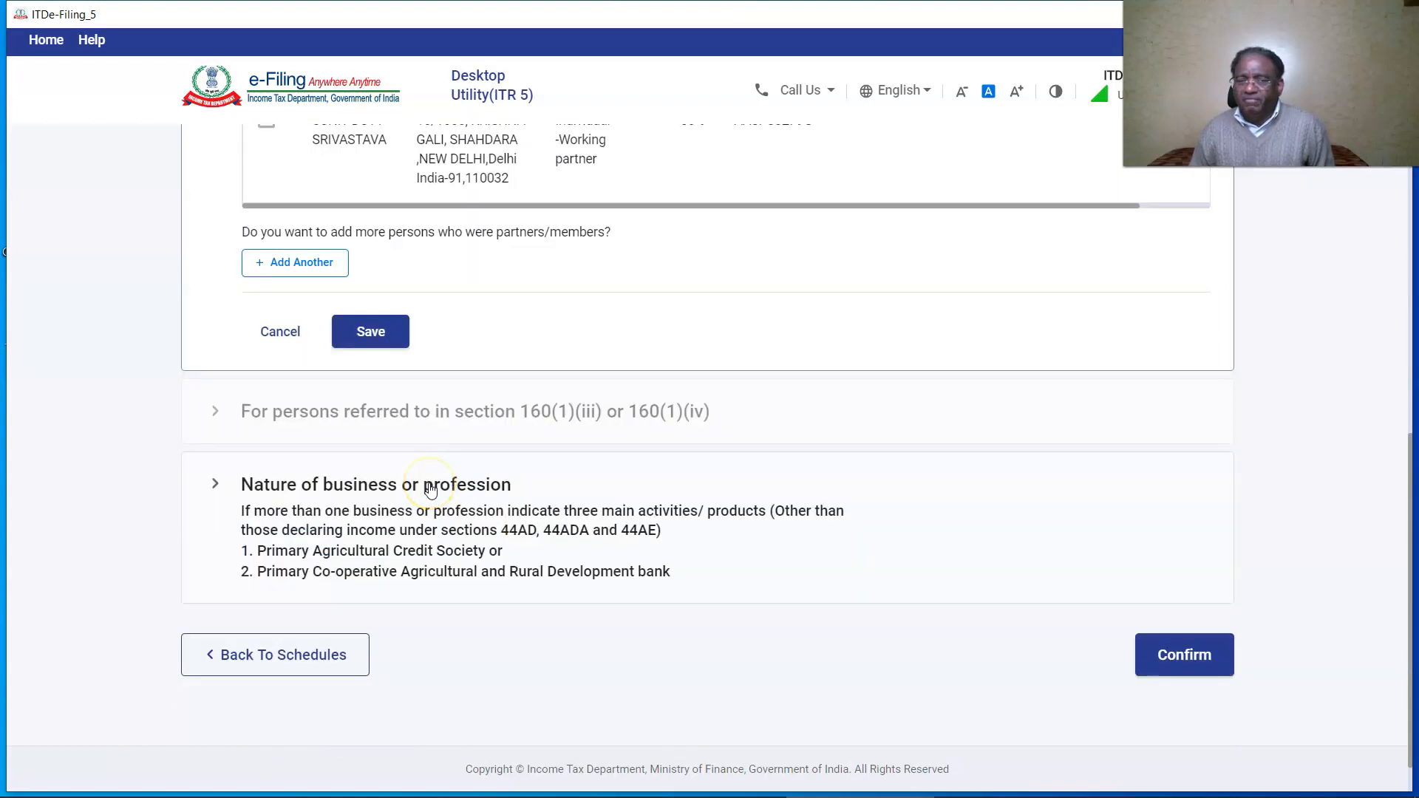
{"action": "left_click", "coordinate": [427, 476]}
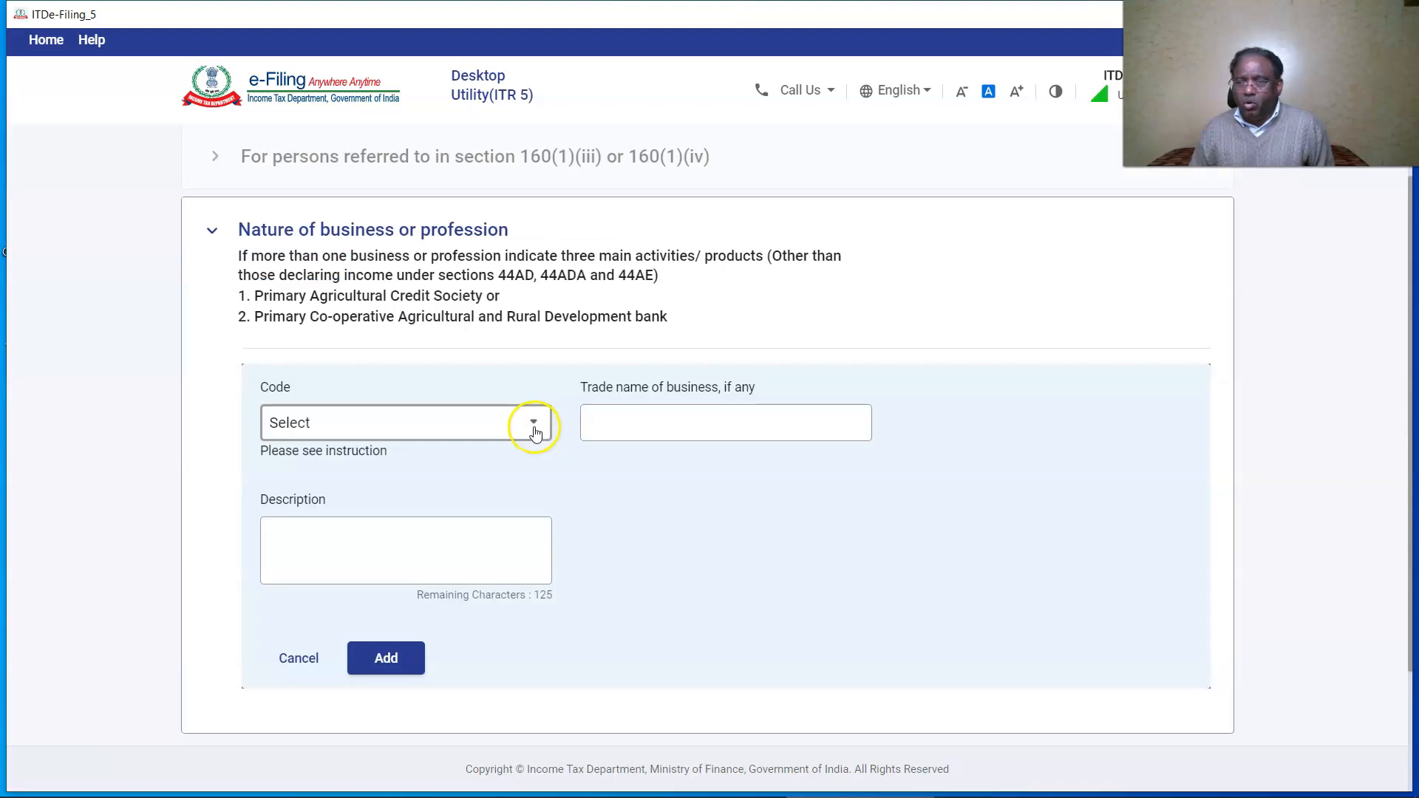
Add code 13010 with trade name JATIN CONSULTANTS and description INVESTMENT, then confirm the schedule.
{"action": "left_click", "coordinate": [526, 422]}
{"action": "type", "text": "13010"}
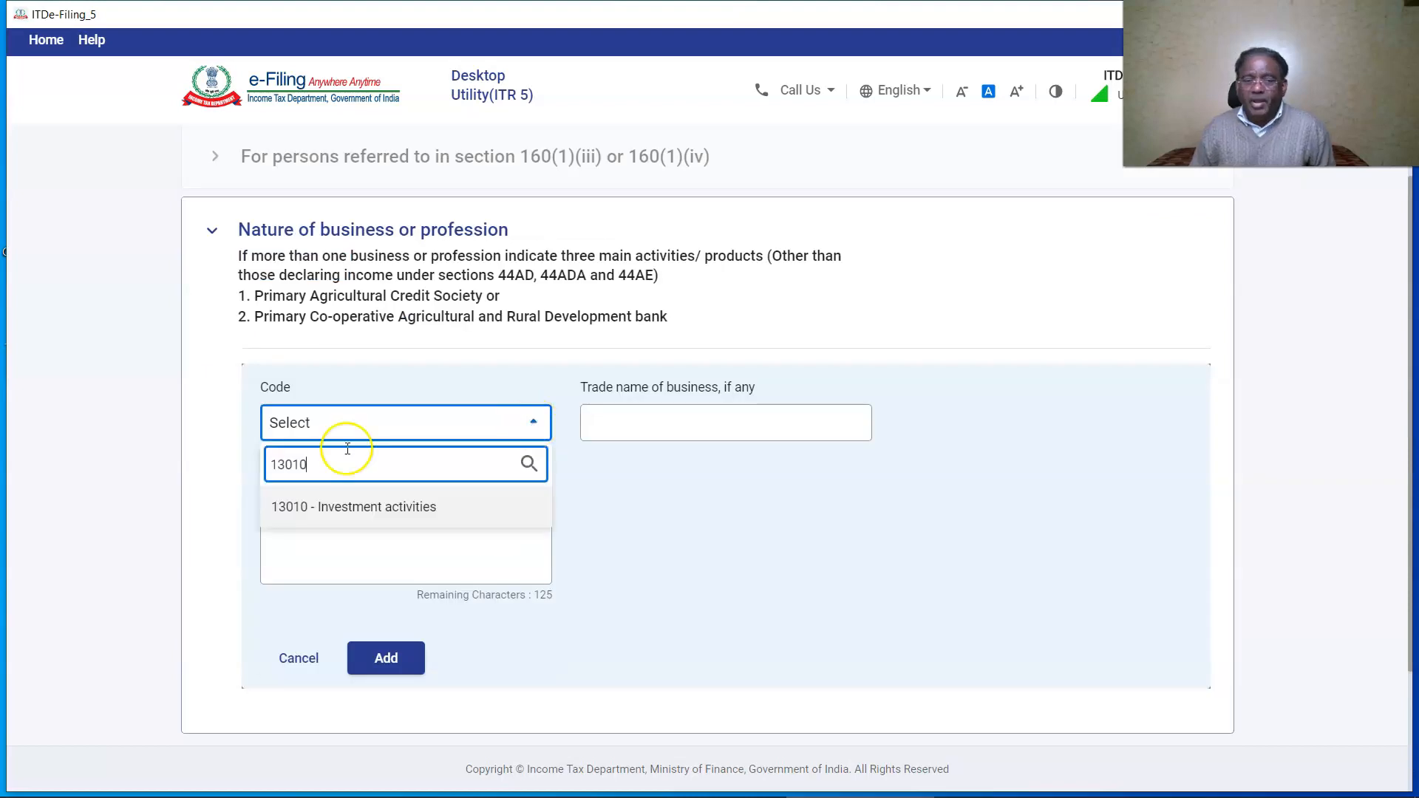
{"action": "left_click", "coordinate": [367, 515]}
{"action": "left_click", "coordinate": [647, 426]}
{"action": "type", "text": "JATIN CONSULTANTS"}
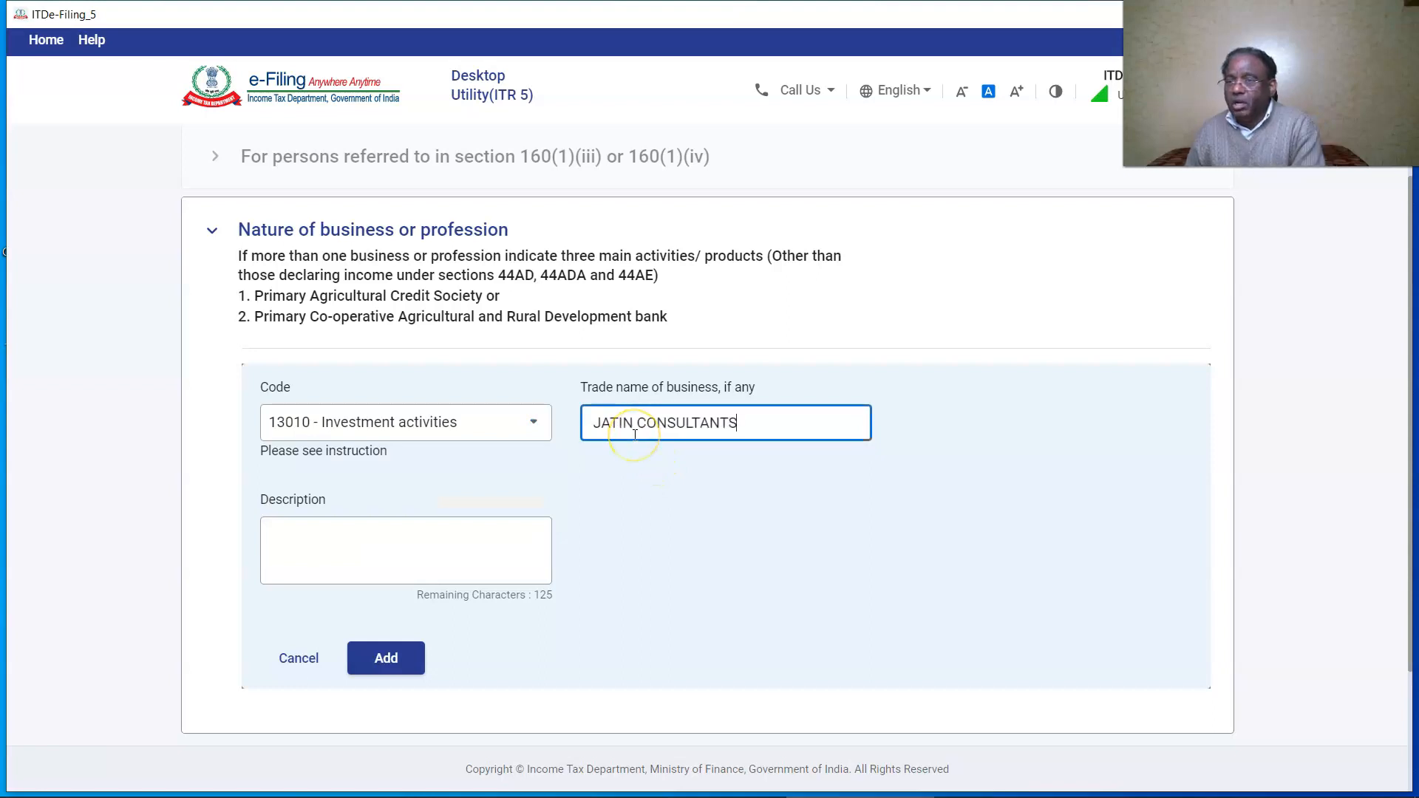
{"action": "left_click", "coordinate": [497, 550]}
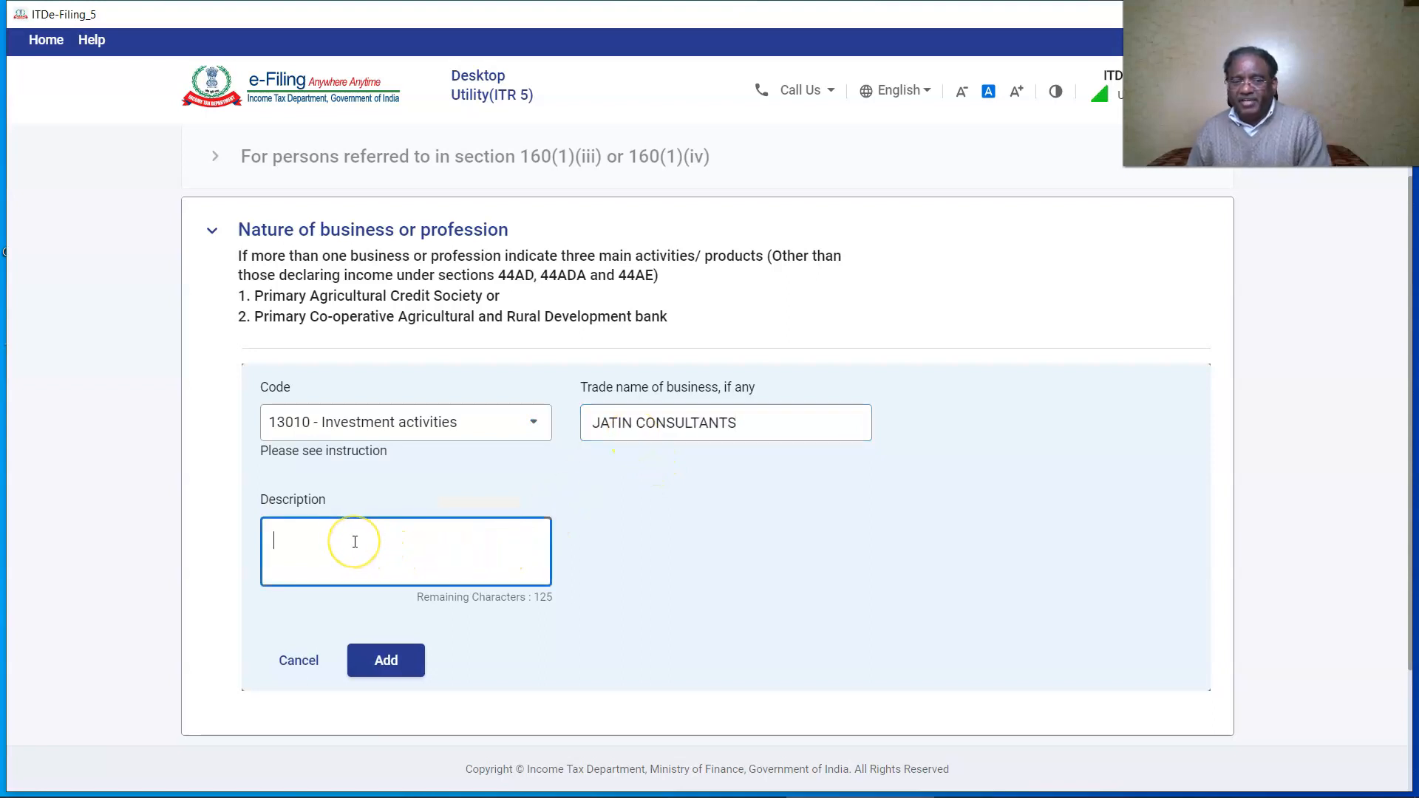
{"action": "type", "text": "INVESTMENT"}
{"action": "scroll", "coordinate": [400, 562], "scroll_direction": "down", "scroll_amount": 1}
{"action": "left_click", "coordinate": [384, 571]}
{"action": "left_click", "coordinate": [1175, 611]}
Enter partners' capital of ₹1,00,00,000 under Sources of Funds in the balance sheet and save it.
{"action": "left_click", "coordinate": [235, 515]}
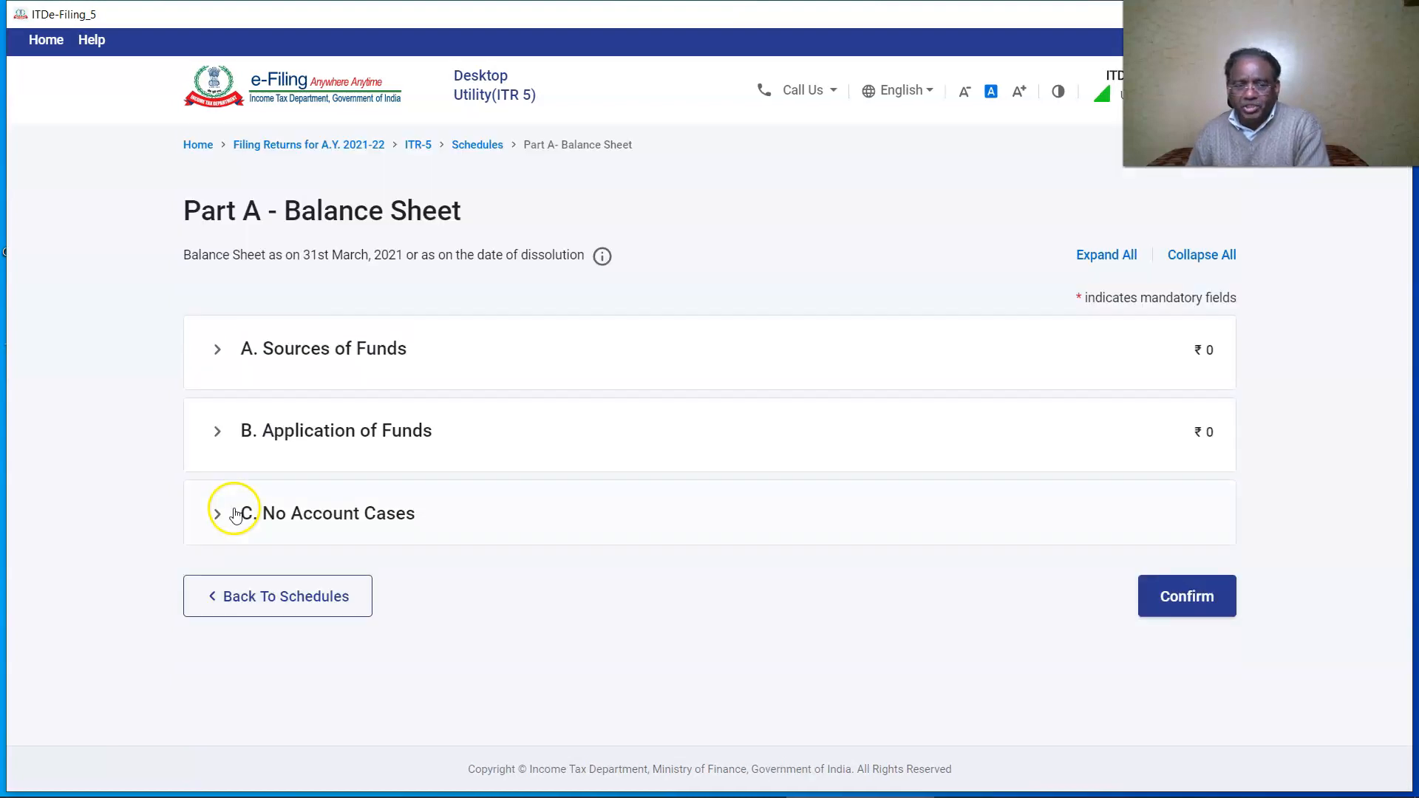
{"action": "left_click", "coordinate": [321, 419]}
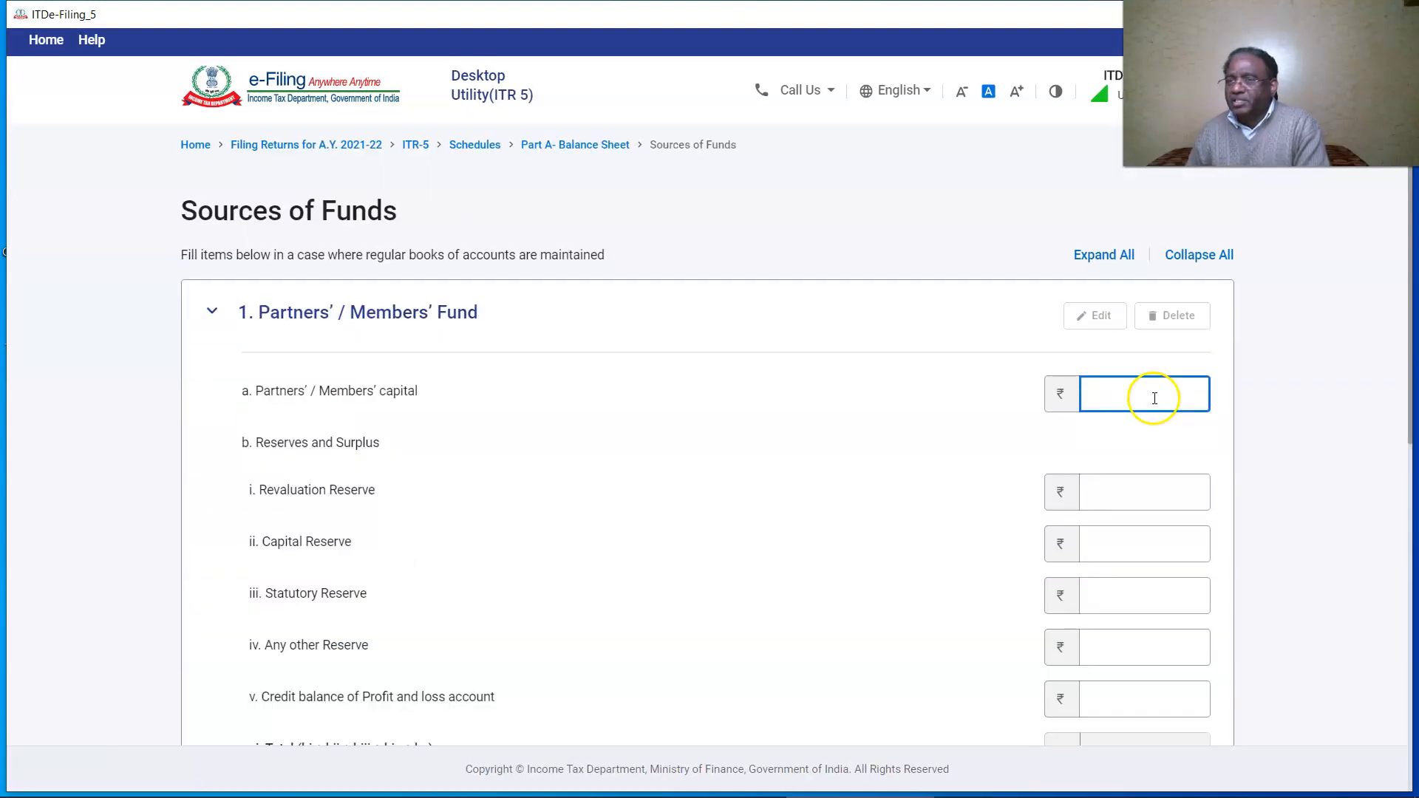
{"action": "type", "text": "10000000"}
{"action": "left_click", "coordinate": [1258, 437]}
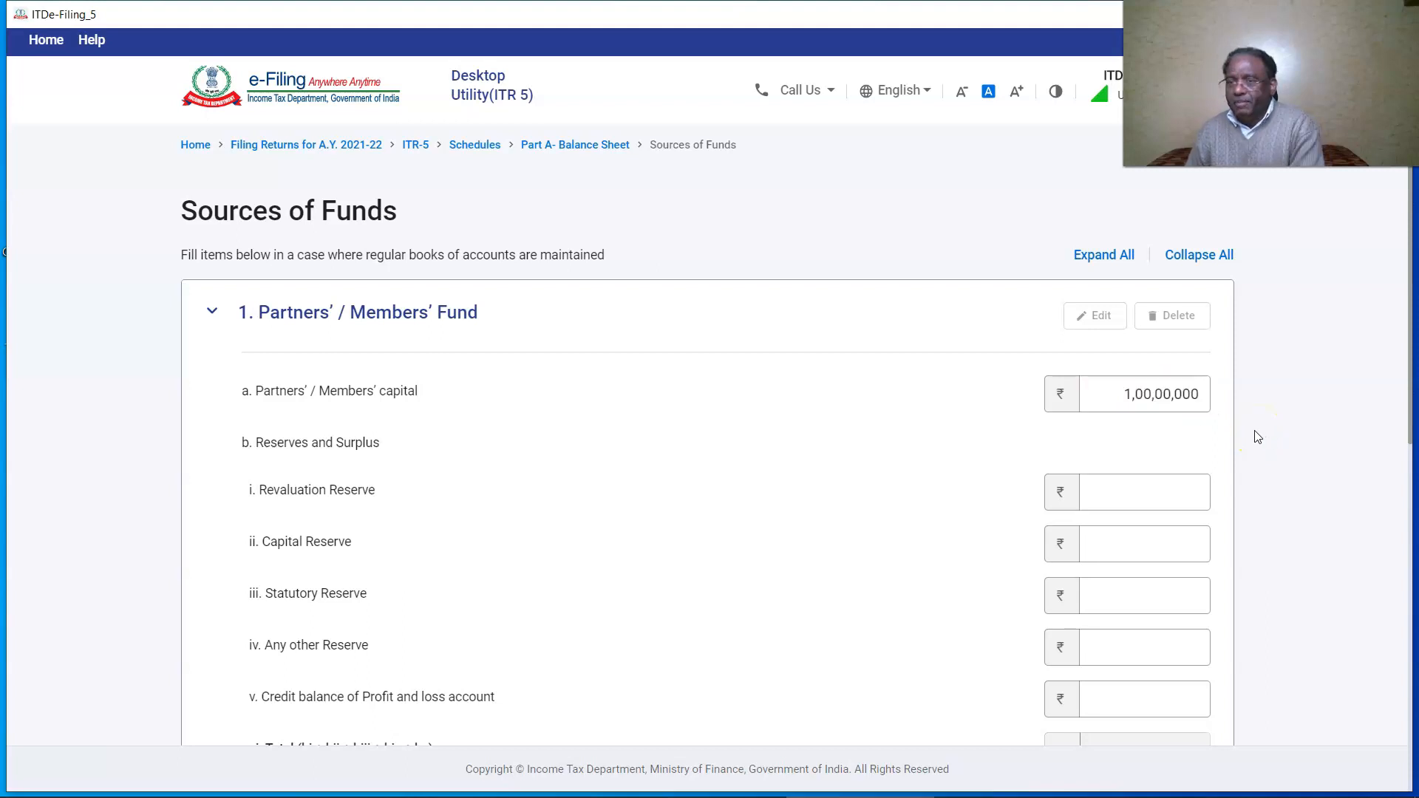
{"action": "left_click", "coordinate": [442, 425]}
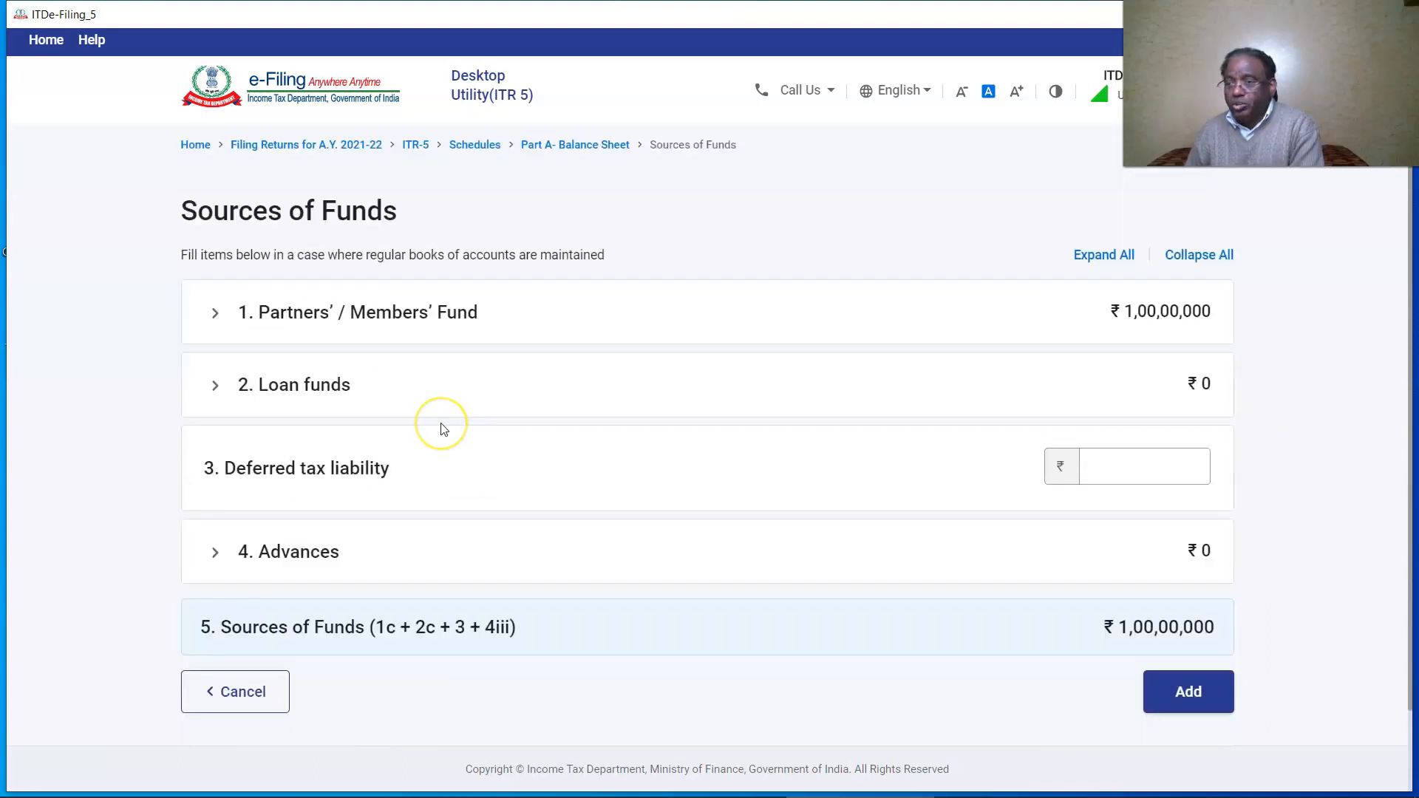
{"action": "left_click", "coordinate": [1189, 692]}
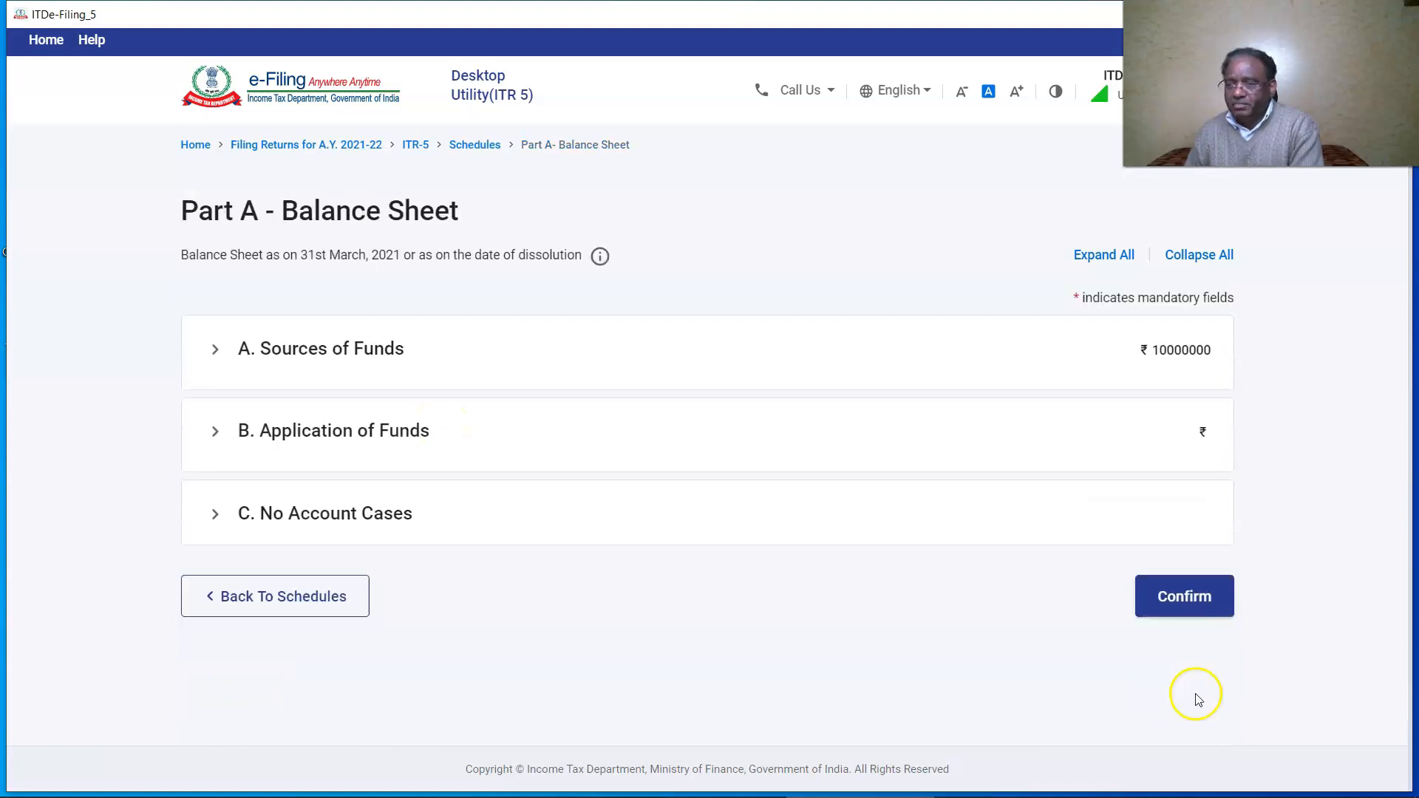
Fill the fixed assets under Application of Funds, with depreciation of 2,000, and save.
{"action": "left_click", "coordinate": [334, 443]}
{"action": "left_click", "coordinate": [333, 442]}
{"action": "left_click", "coordinate": [1133, 412]}
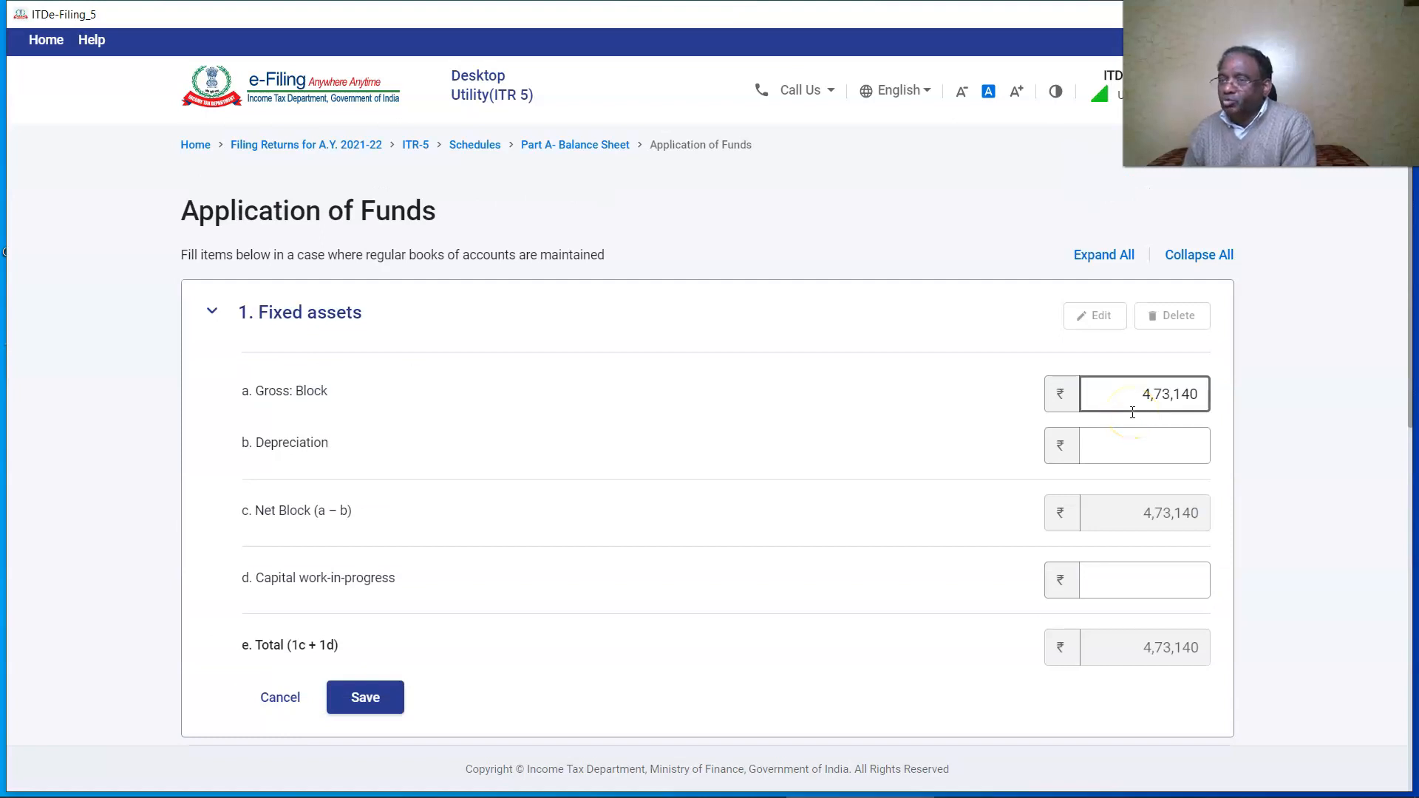
{"action": "left_click", "coordinate": [1149, 442]}
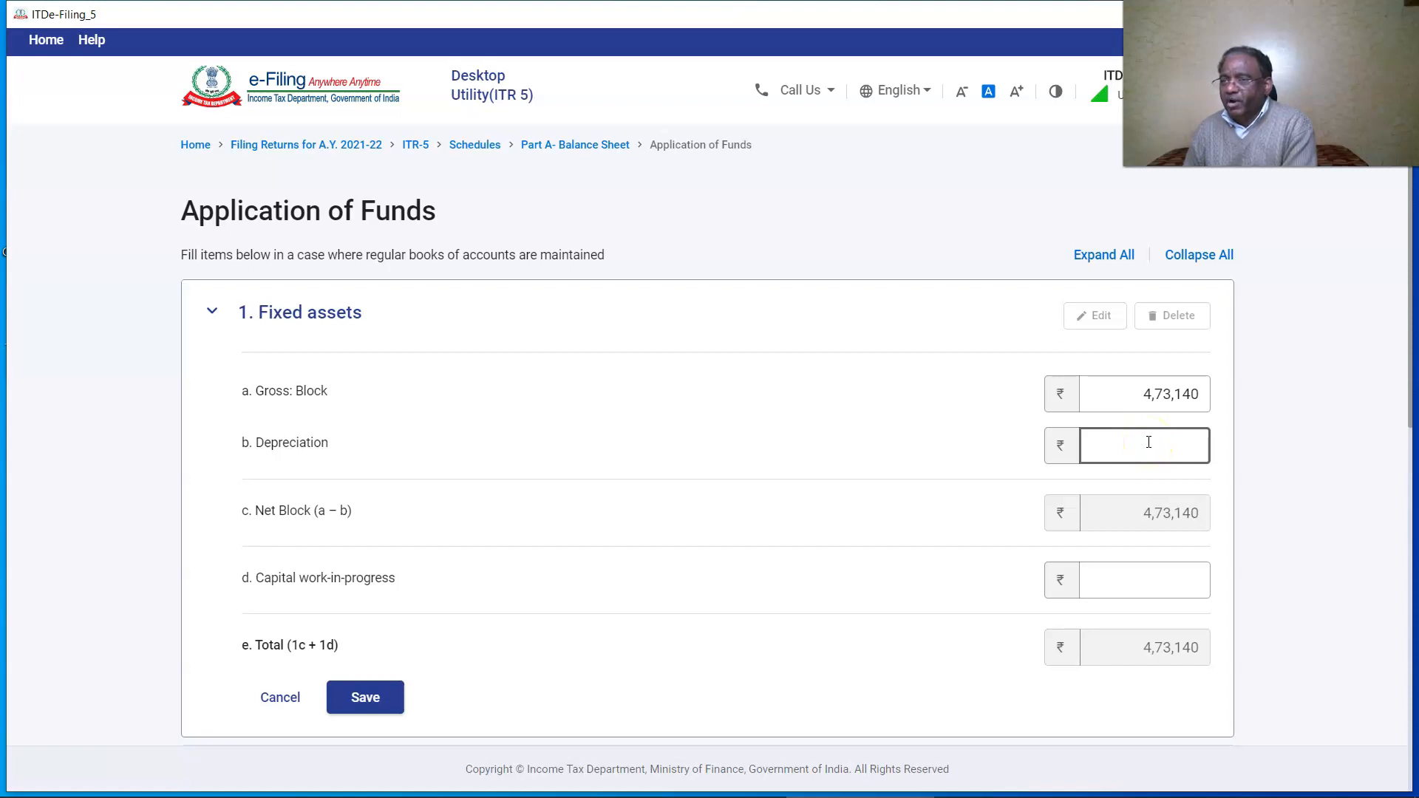
{"action": "type", "text": "2000"}
{"action": "left_click", "coordinate": [1294, 460]}
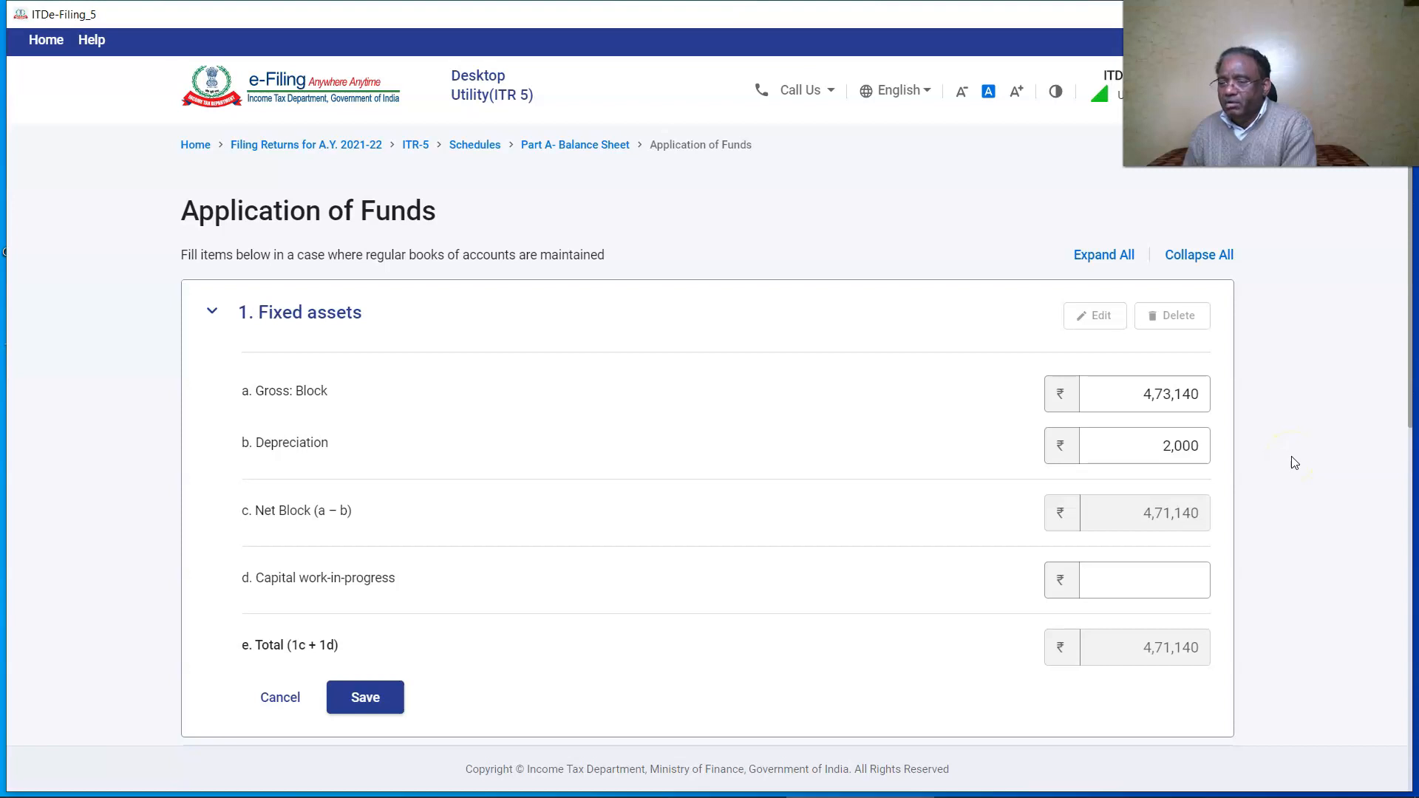
{"action": "scroll", "coordinate": [1293, 461], "scroll_direction": "down", "scroll_amount": 1}
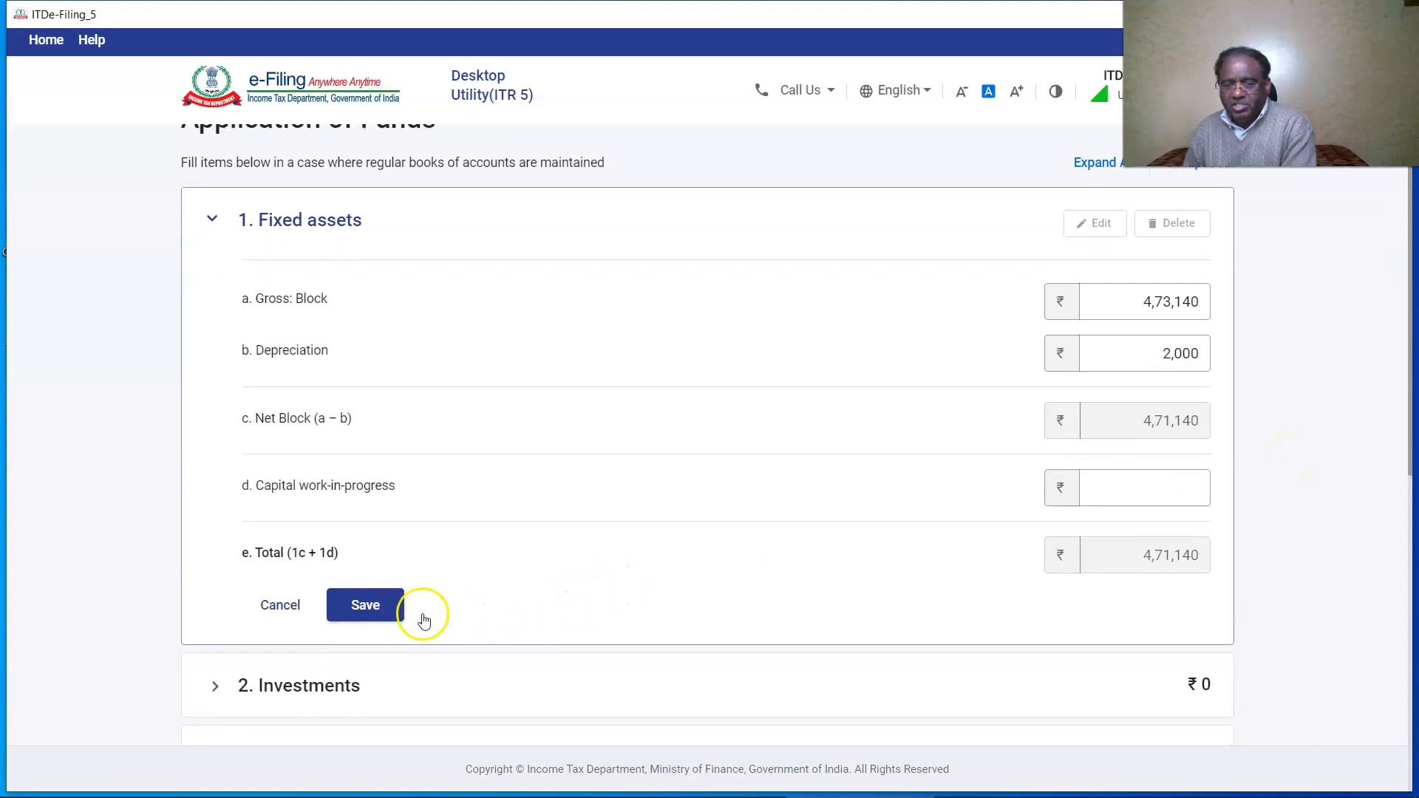
{"action": "left_click", "coordinate": [365, 606]}
Fill in and save the investment figures under Application of Funds.
{"action": "left_click", "coordinate": [317, 387]}
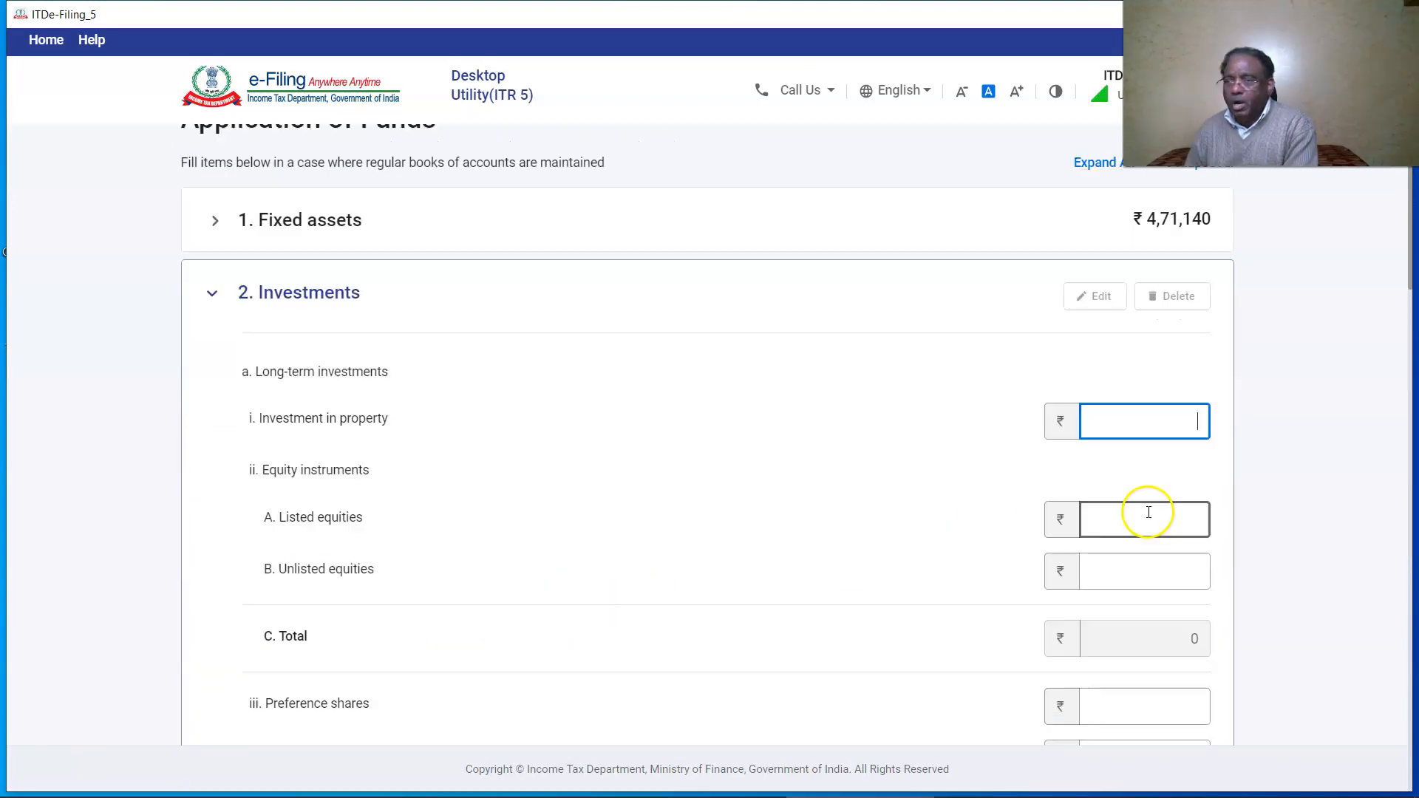
{"action": "scroll", "coordinate": [1149, 512], "scroll_direction": "down", "scroll_amount": 2}
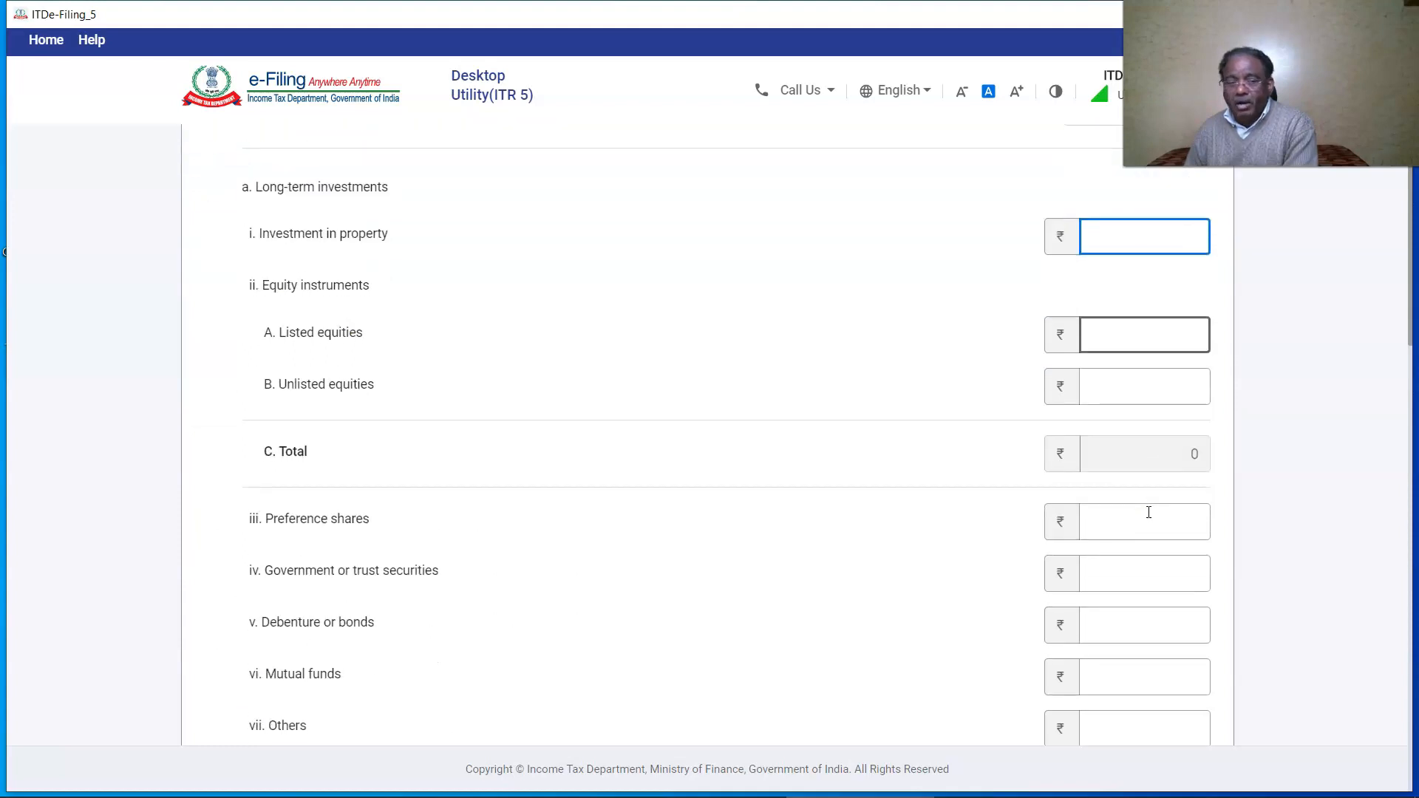
{"action": "scroll", "coordinate": [1147, 513], "scroll_direction": "down", "scroll_amount": 2}
{"action": "left_click", "coordinate": [1136, 441]}
{"action": "scroll", "coordinate": [1136, 441], "scroll_direction": "down", "scroll_amount": 8}
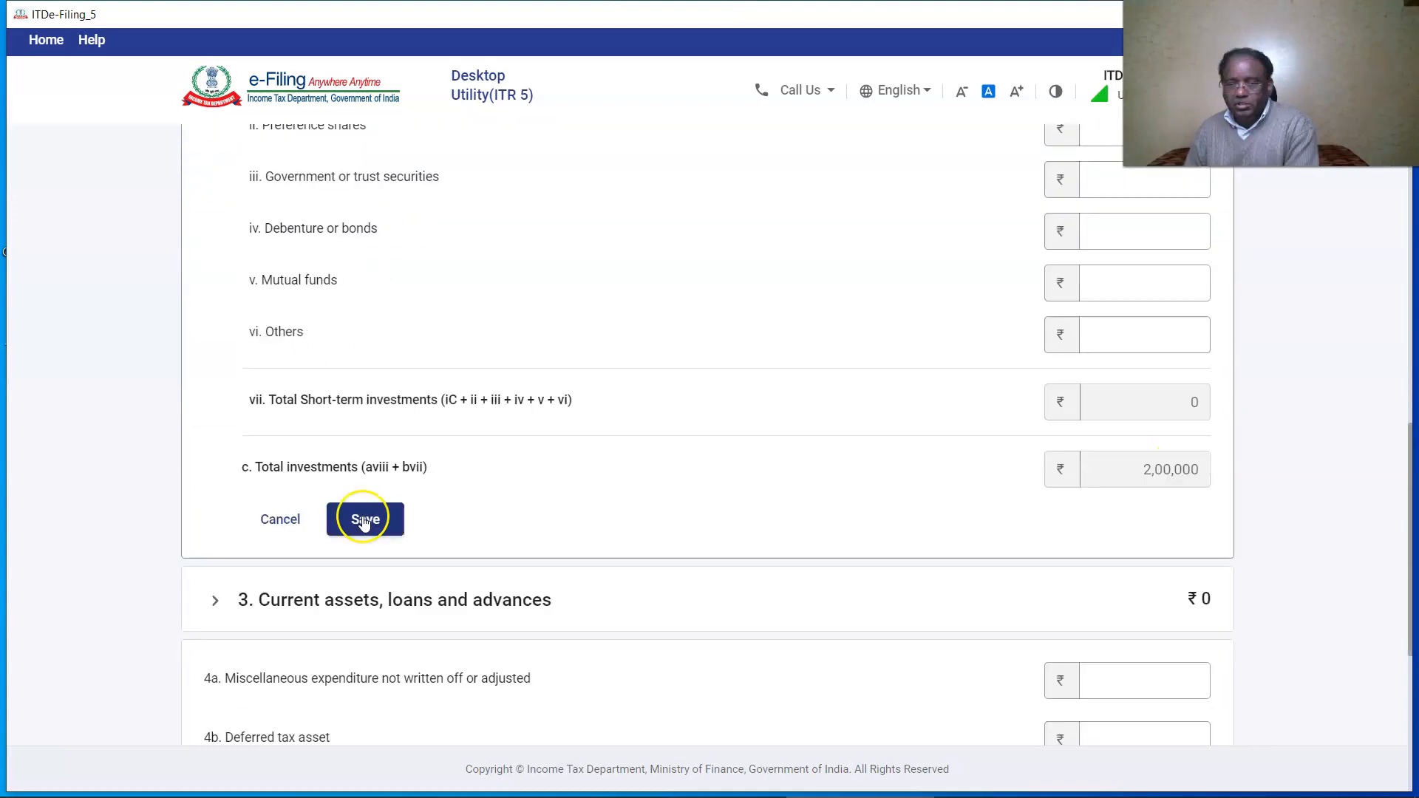
{"action": "left_click", "coordinate": [370, 513]}
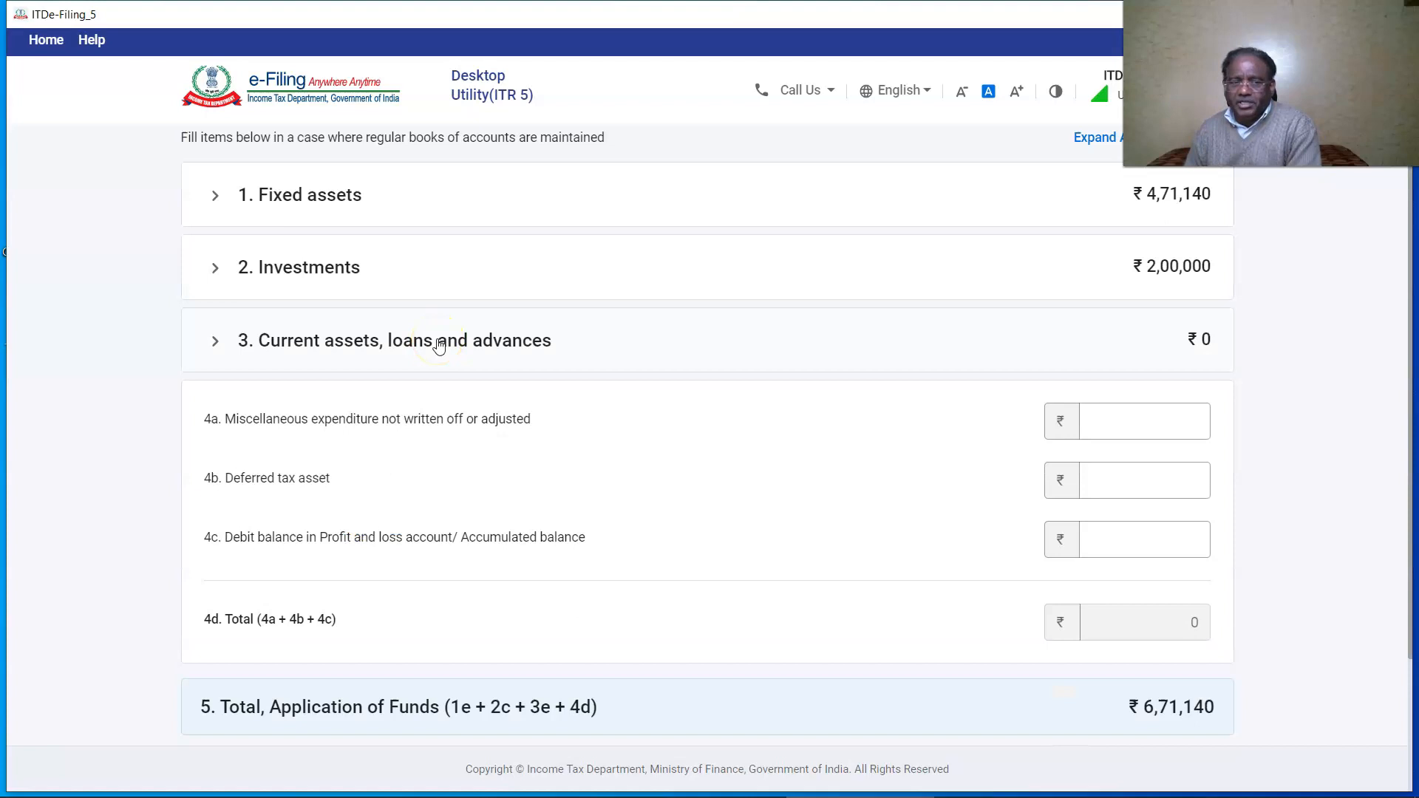
Save the bank and cash balances under current assets, add Application of Funds, and confirm.
{"action": "left_click", "coordinate": [439, 346]}
{"action": "scroll", "coordinate": [880, 492], "scroll_direction": "down", "scroll_amount": 7}
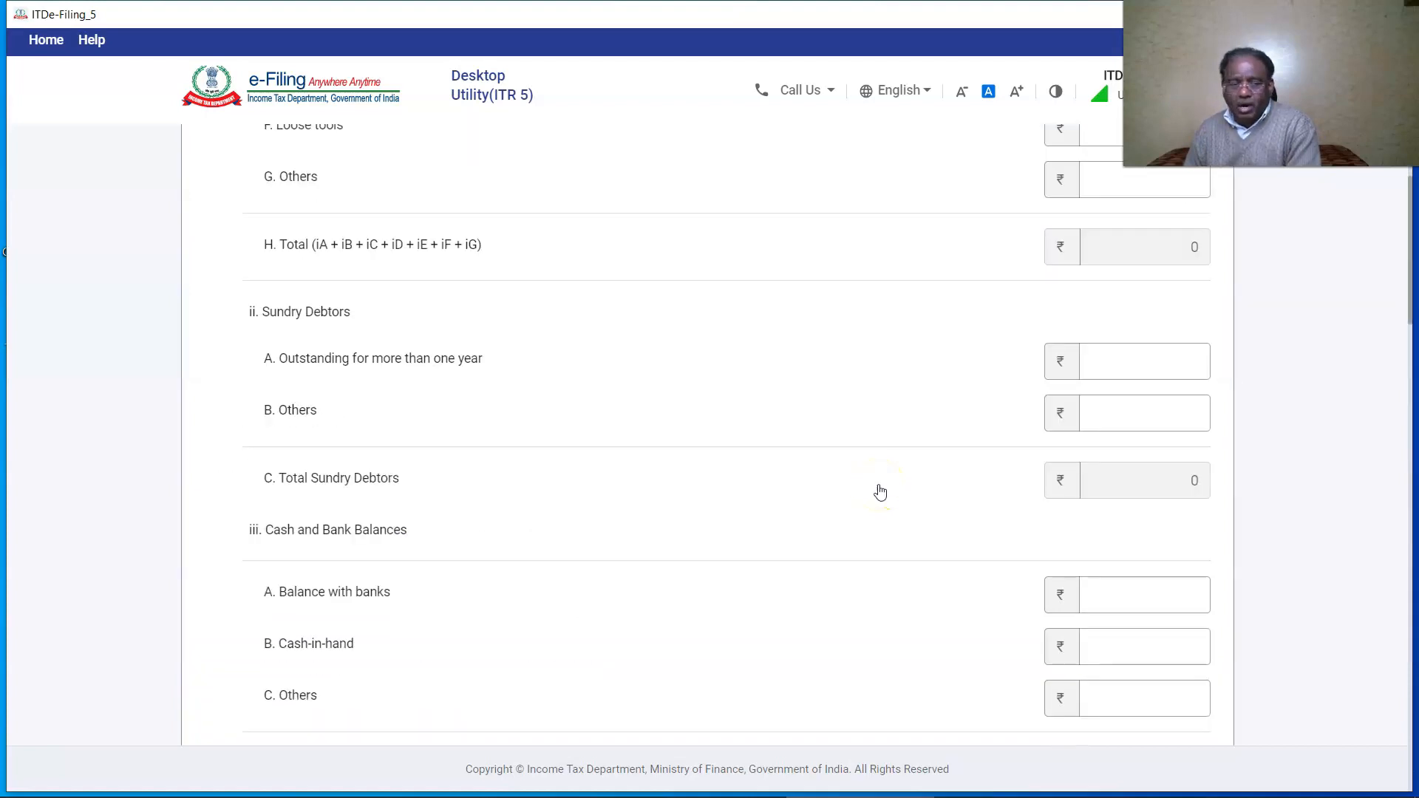
{"action": "scroll", "coordinate": [880, 491], "scroll_direction": "down", "scroll_amount": 2}
{"action": "left_click", "coordinate": [1279, 541]}
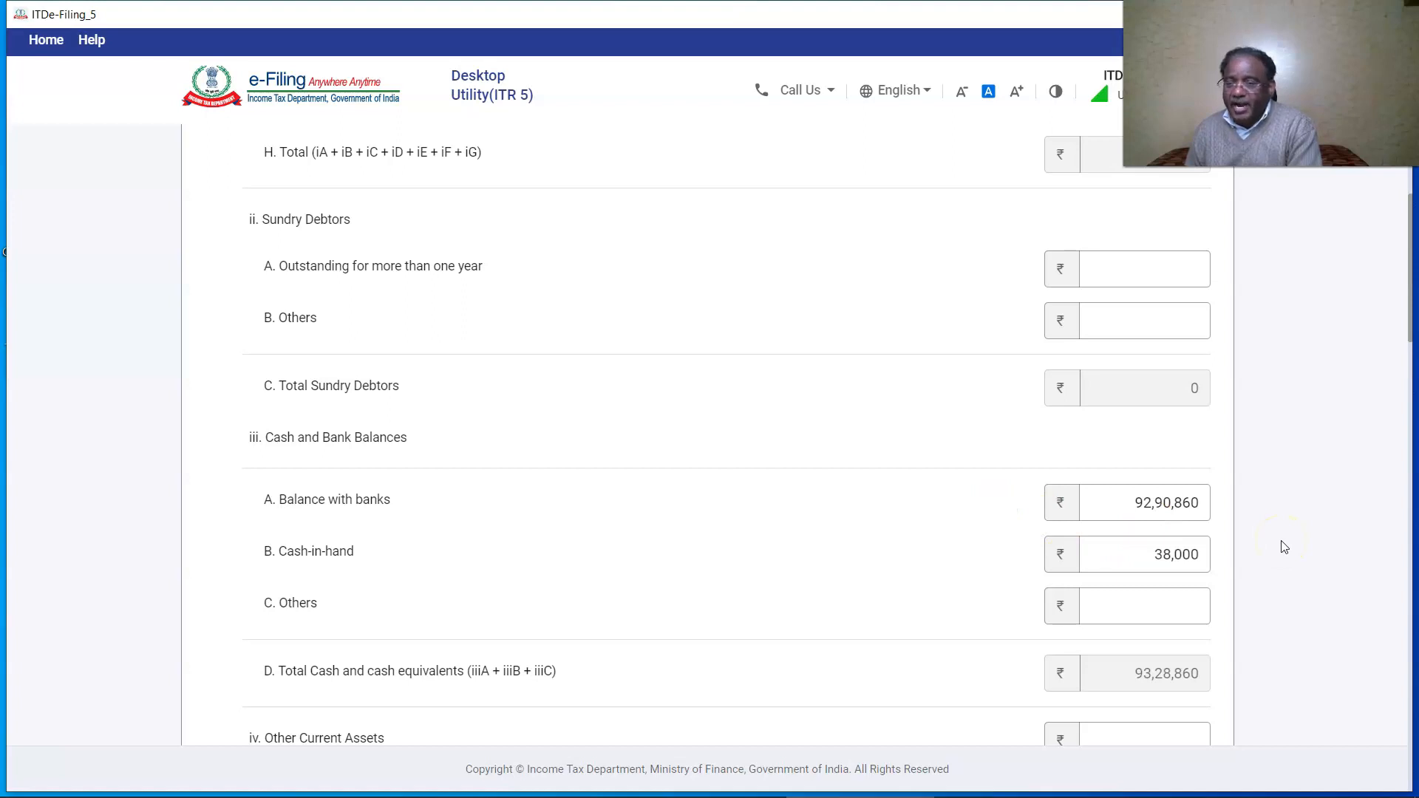
{"action": "scroll", "coordinate": [1284, 547], "scroll_direction": "down", "scroll_amount": 15}
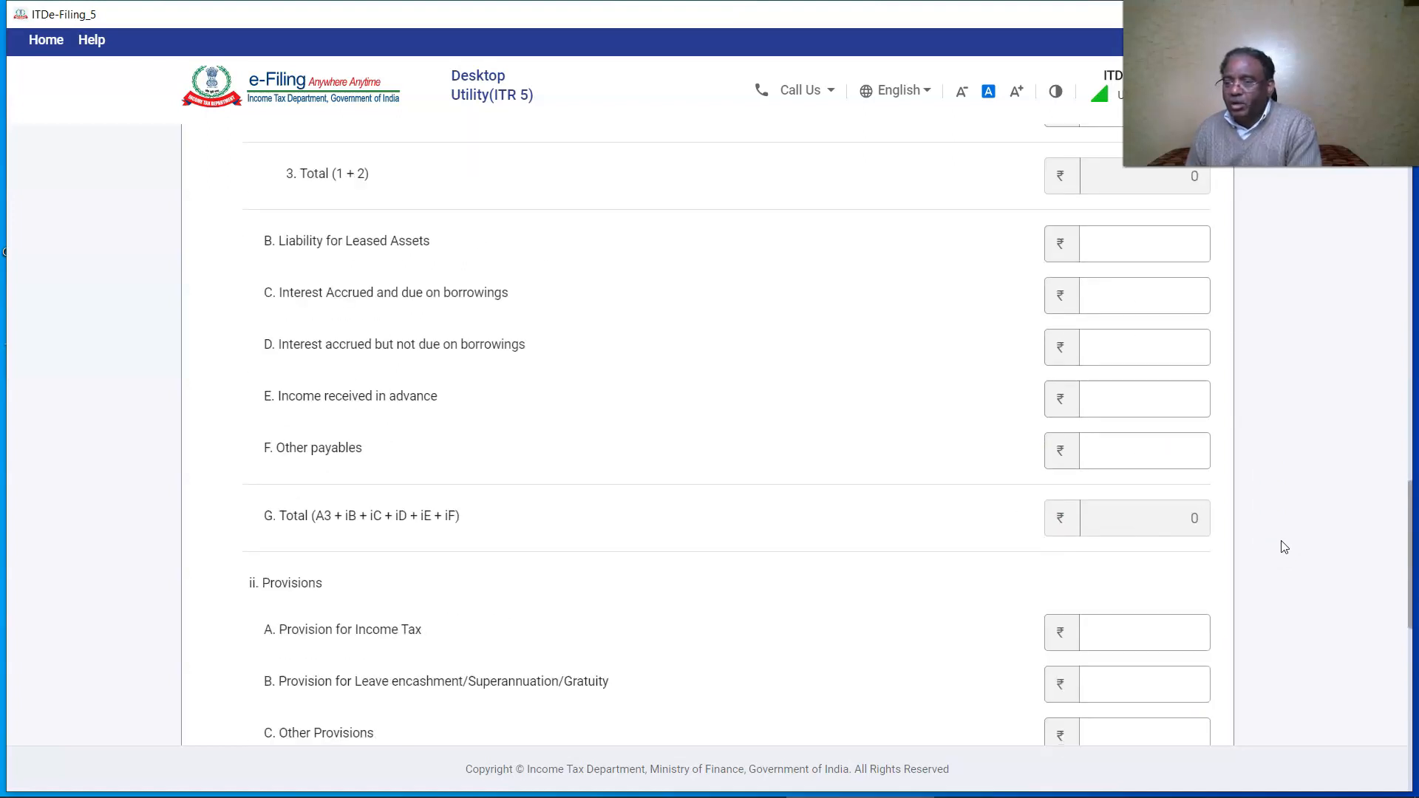
{"action": "scroll", "coordinate": [1284, 547], "scroll_direction": "down", "scroll_amount": 2}
{"action": "left_click", "coordinate": [364, 522]}
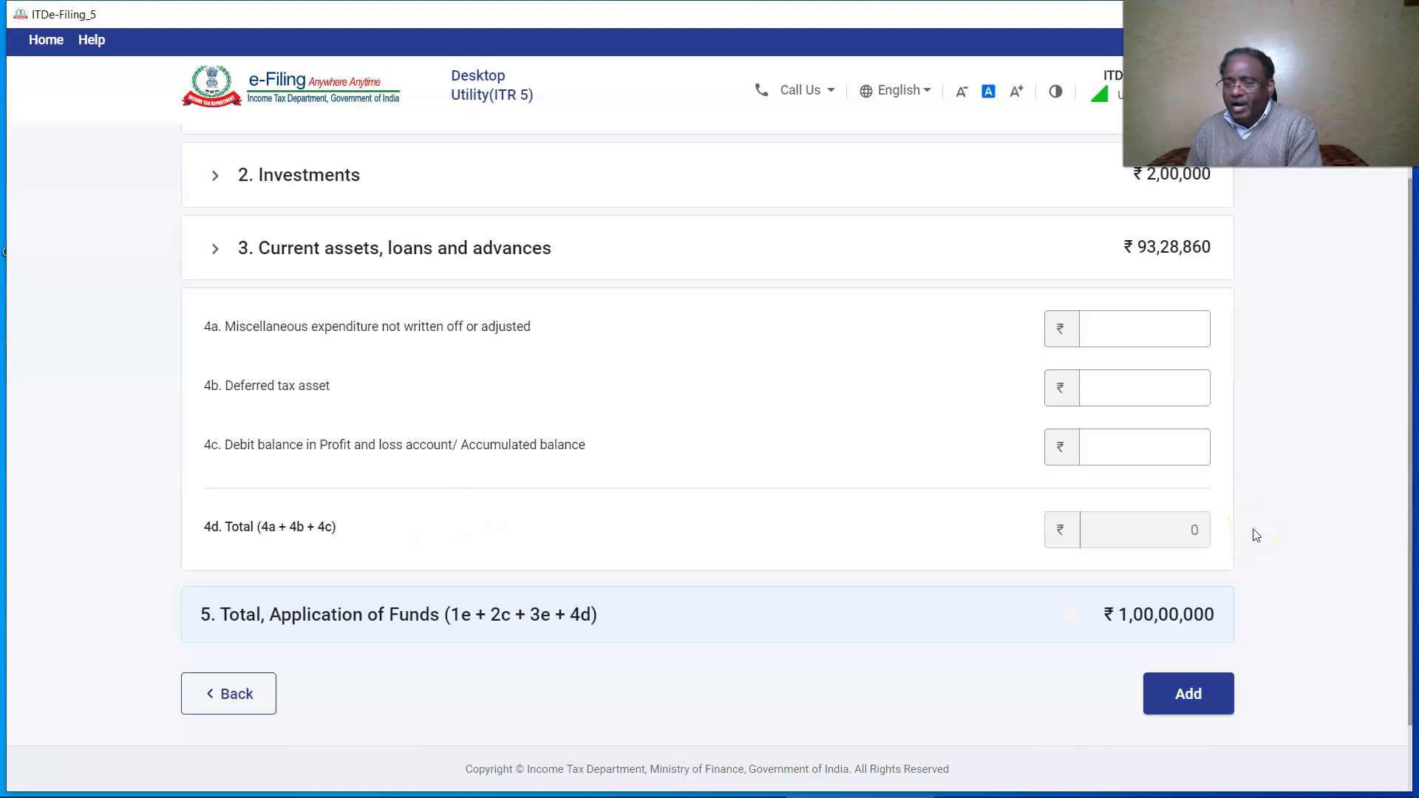
{"action": "left_click", "coordinate": [1178, 697]}
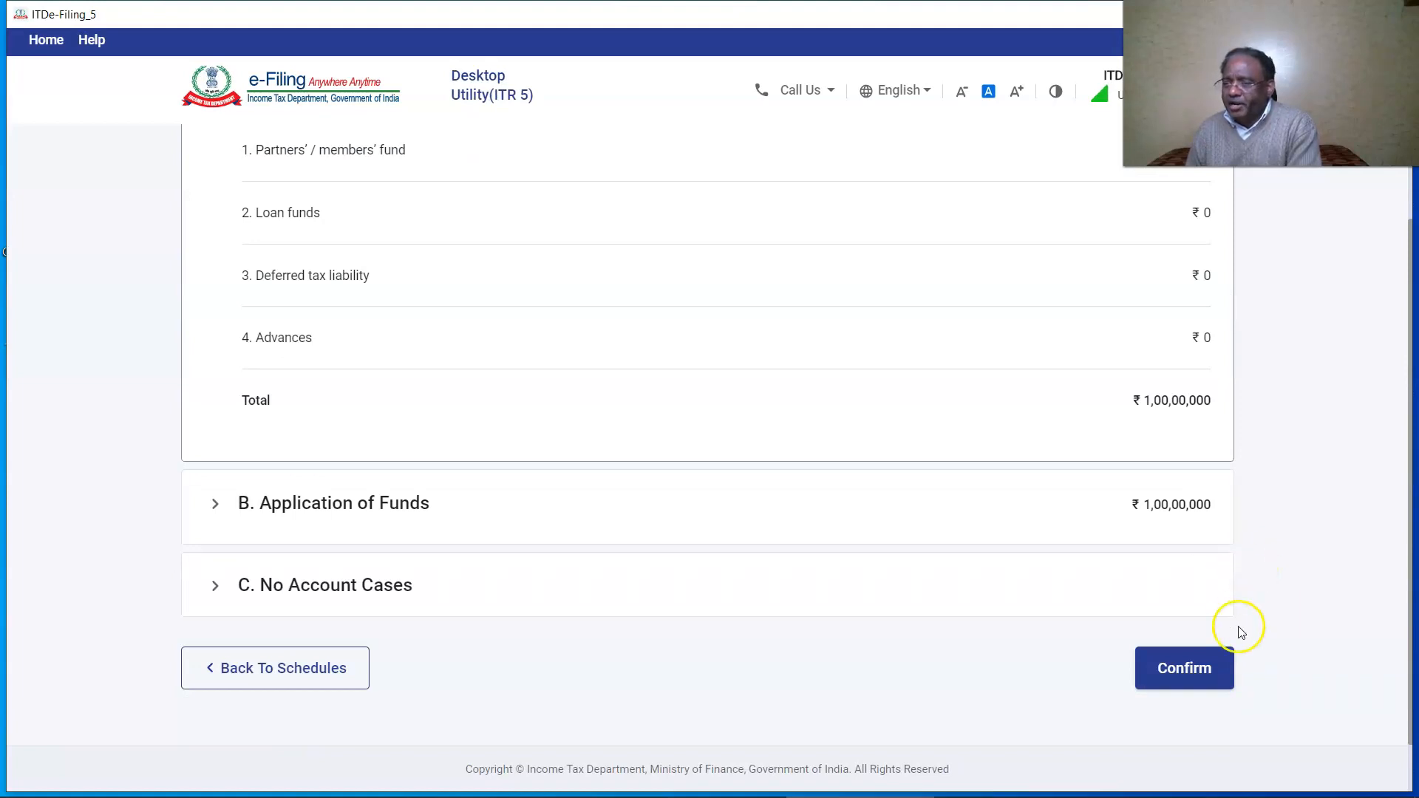
{"action": "left_click", "coordinate": [1183, 668]}
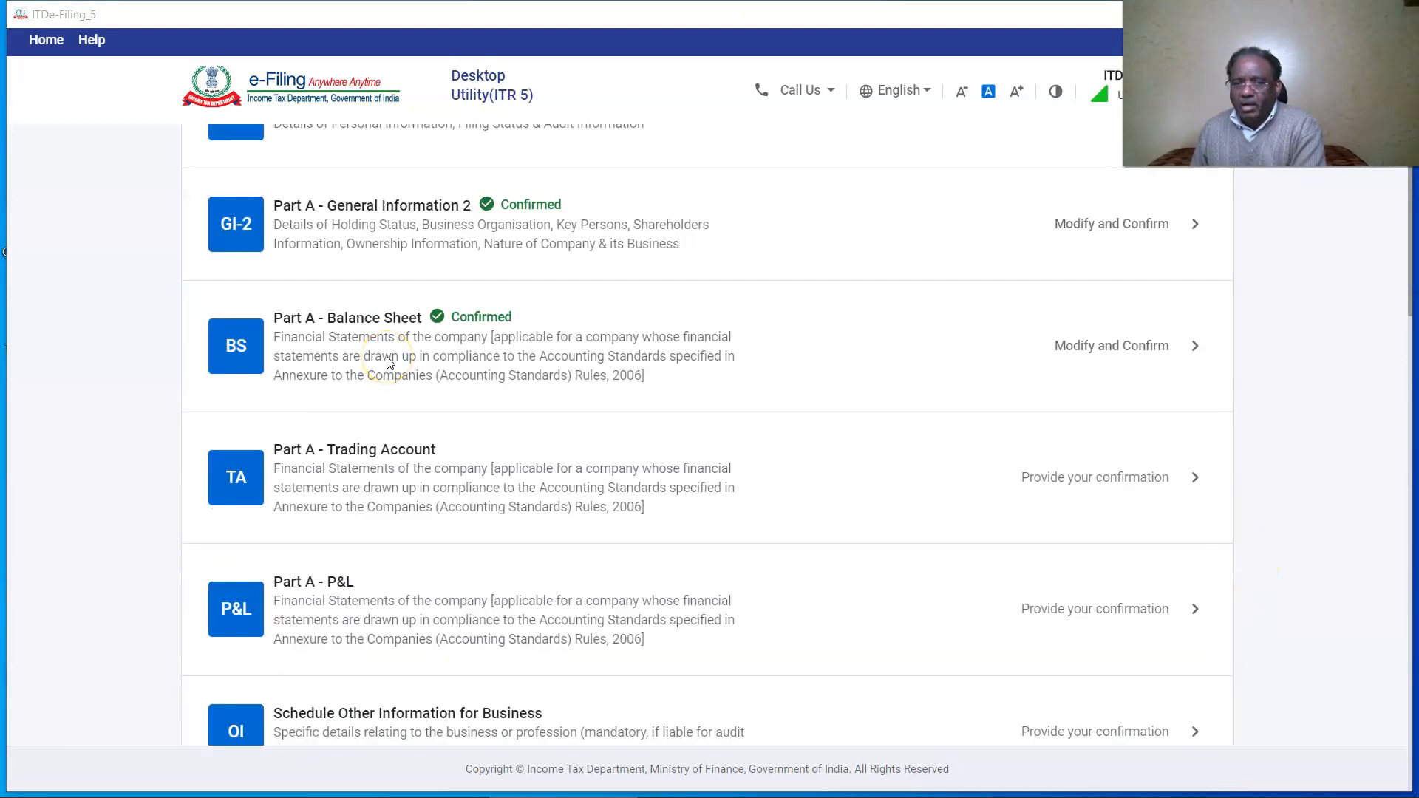
Enter 5548000 as gross receipts from profession, delete the empty revenue row, and save.
{"action": "left_click", "coordinate": [251, 482]}
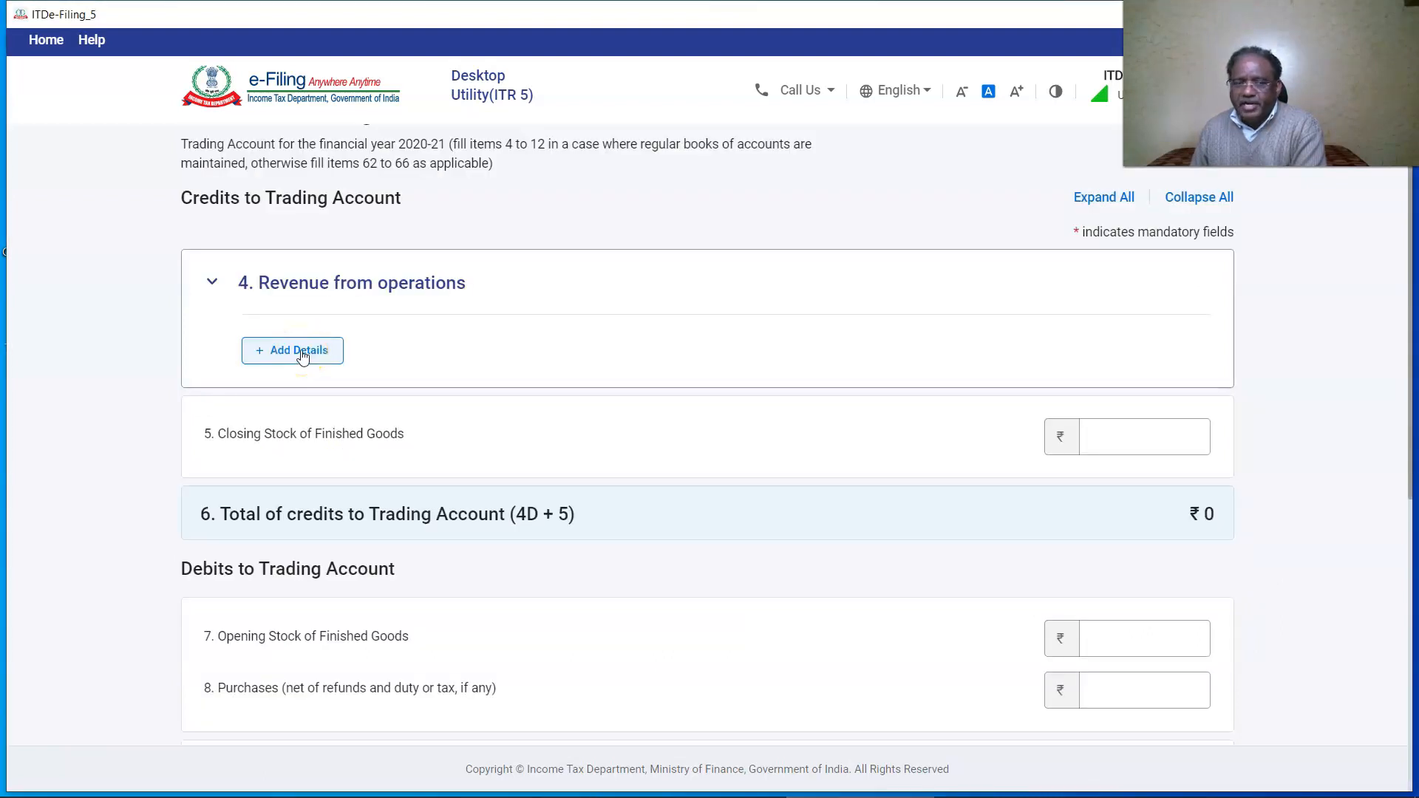
{"action": "left_click", "coordinate": [302, 357]}
{"action": "left_click", "coordinate": [345, 323]}
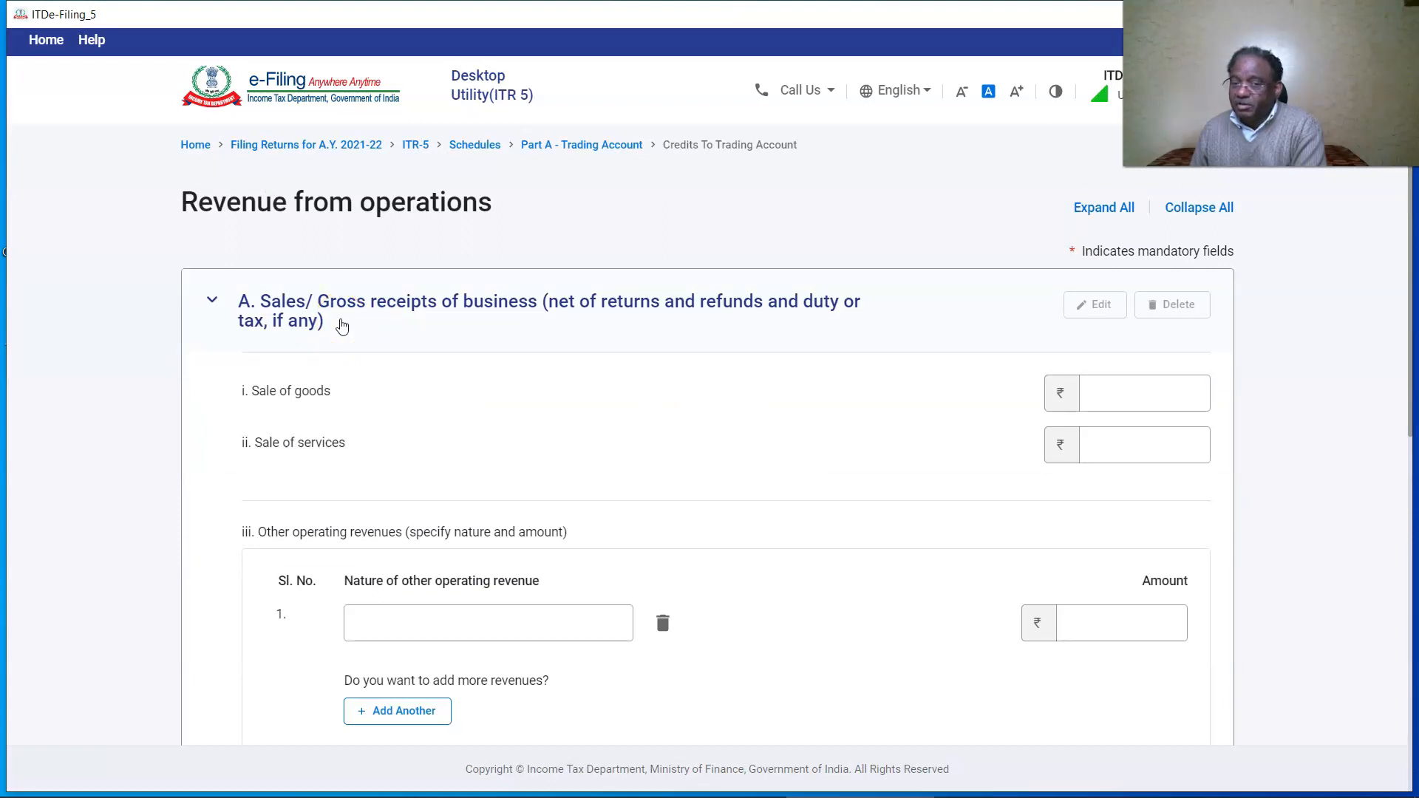
{"action": "scroll", "coordinate": [310, 658], "scroll_direction": "down", "scroll_amount": 5}
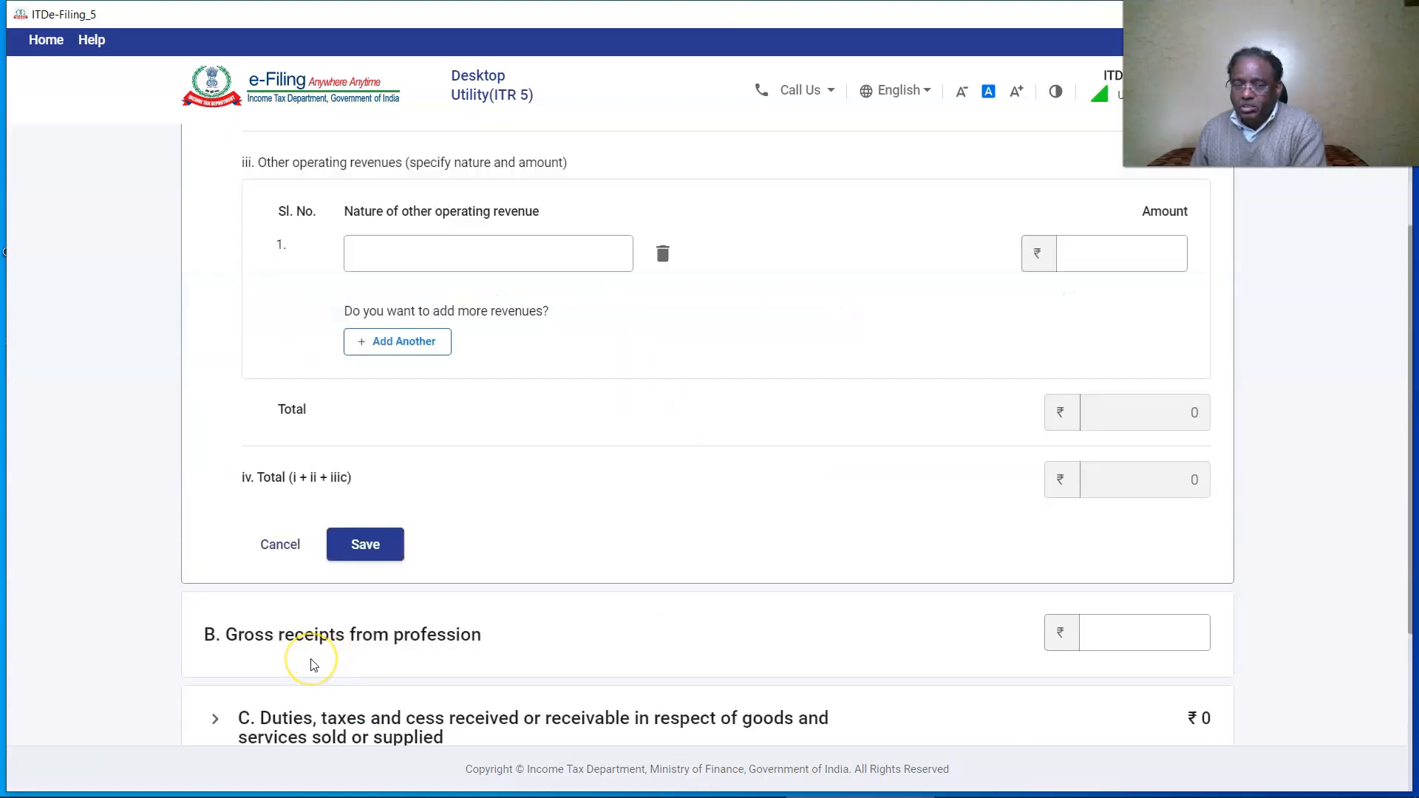
{"action": "left_click", "coordinate": [1122, 633]}
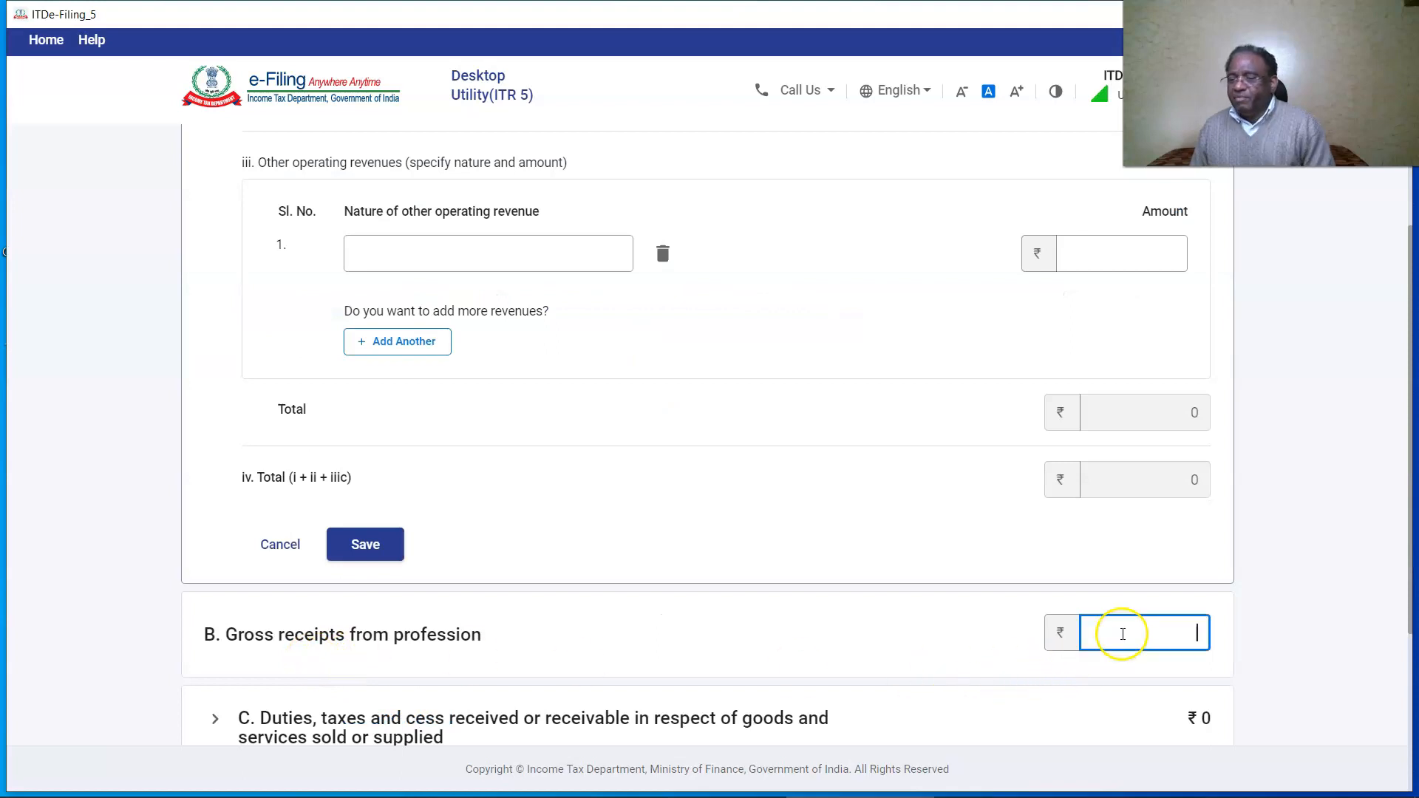
{"action": "type", "text": "5548000"}
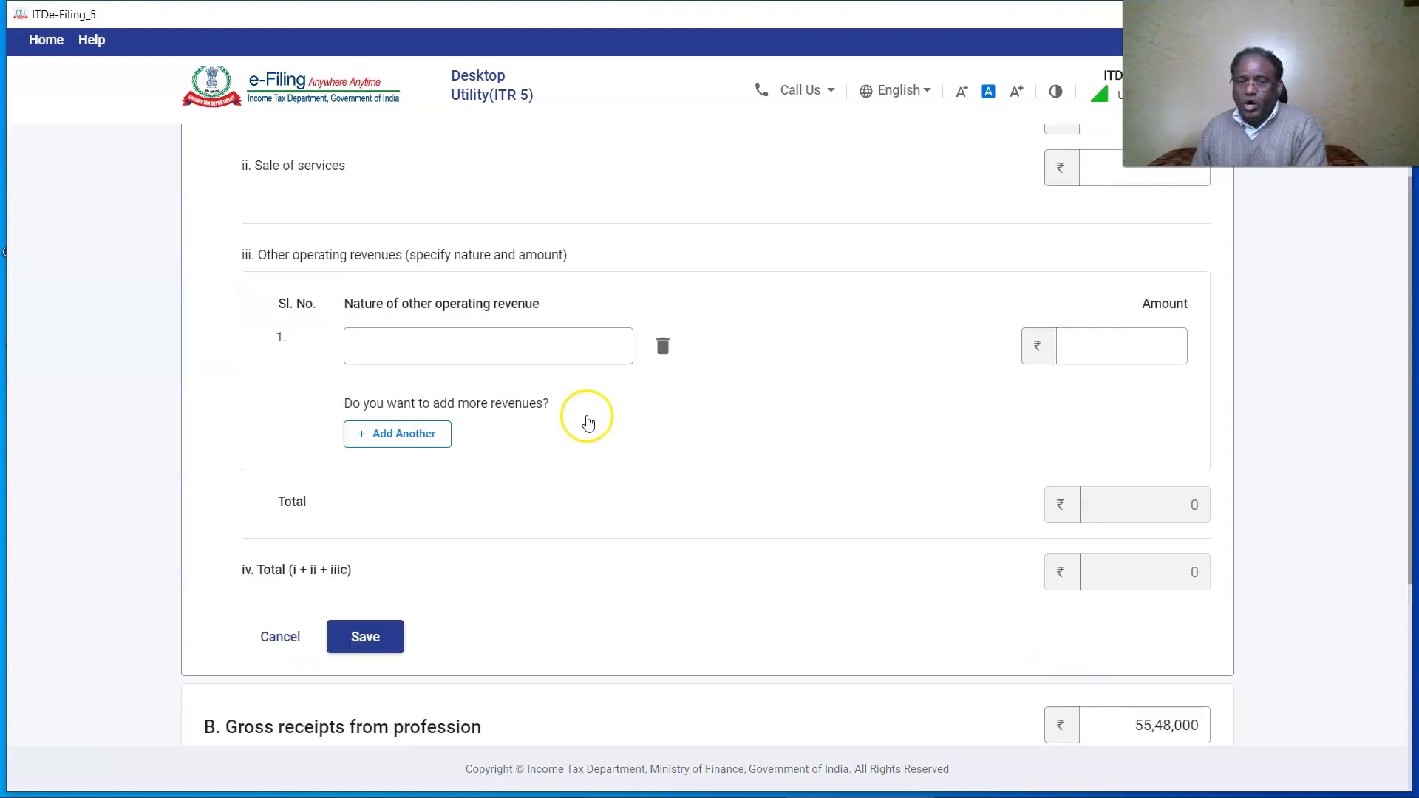
{"action": "left_click", "coordinate": [660, 348]}
{"action": "left_click", "coordinate": [853, 469]}
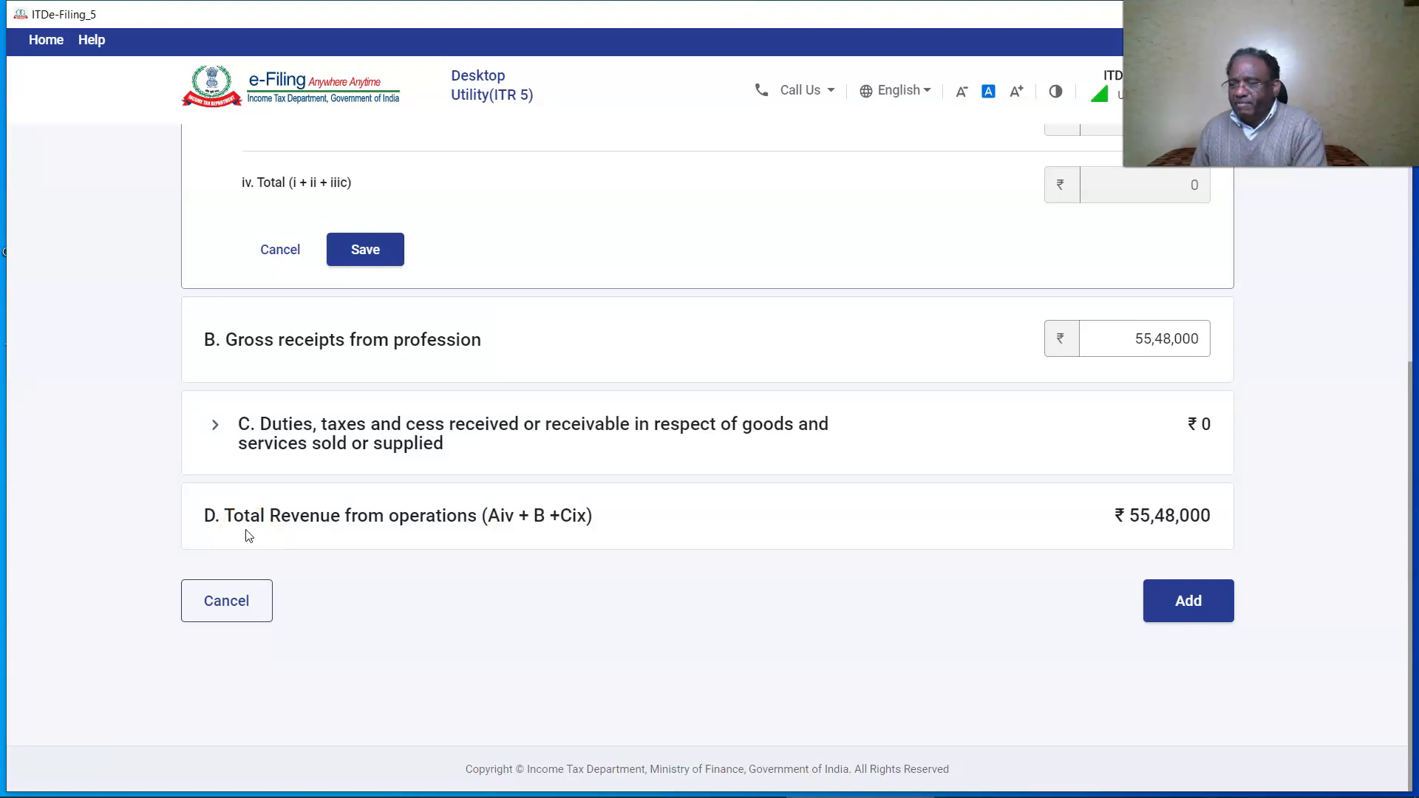
{"action": "left_click", "coordinate": [1184, 598]}
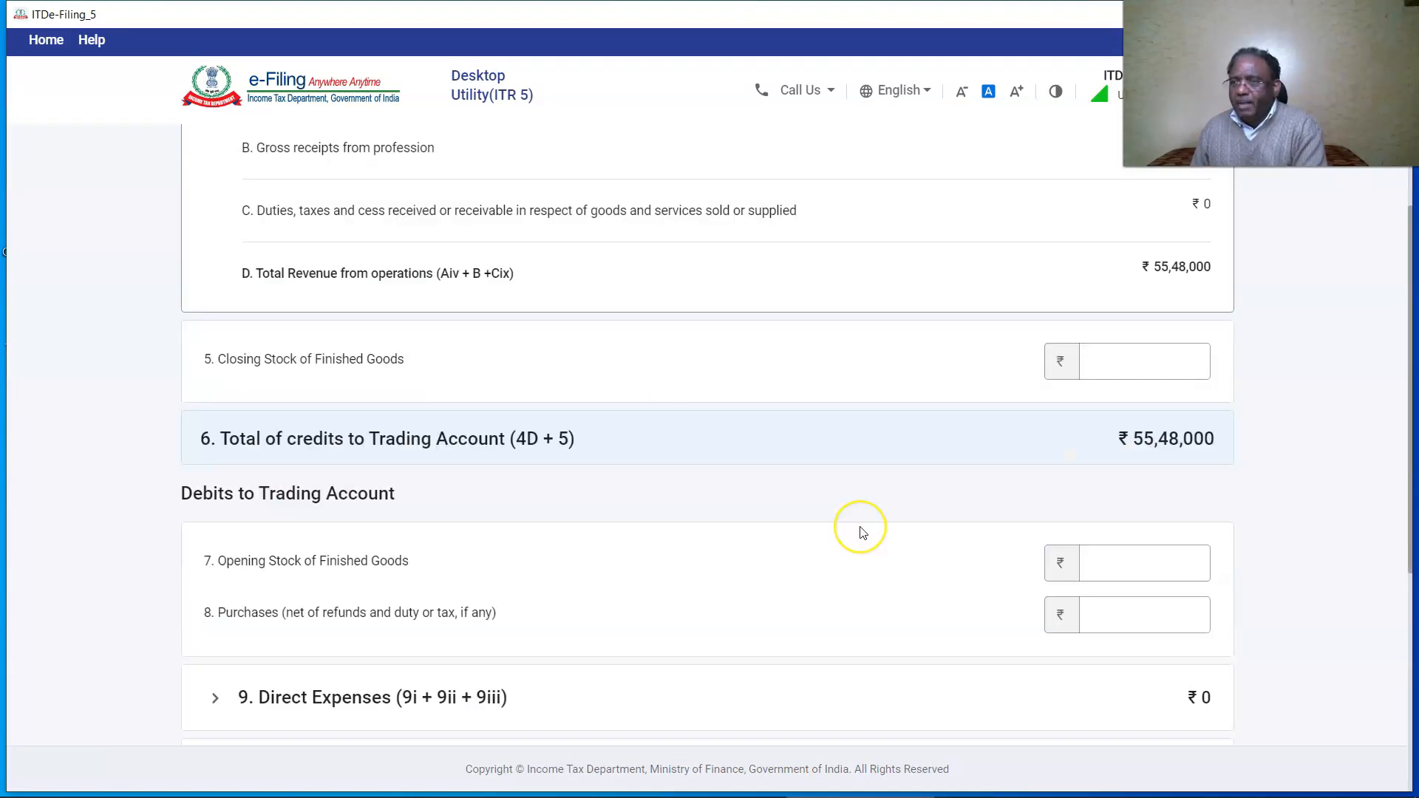
Review the Direct Expenses items and confirm the Trading Account schedule.
{"action": "left_click", "coordinate": [1076, 400]}
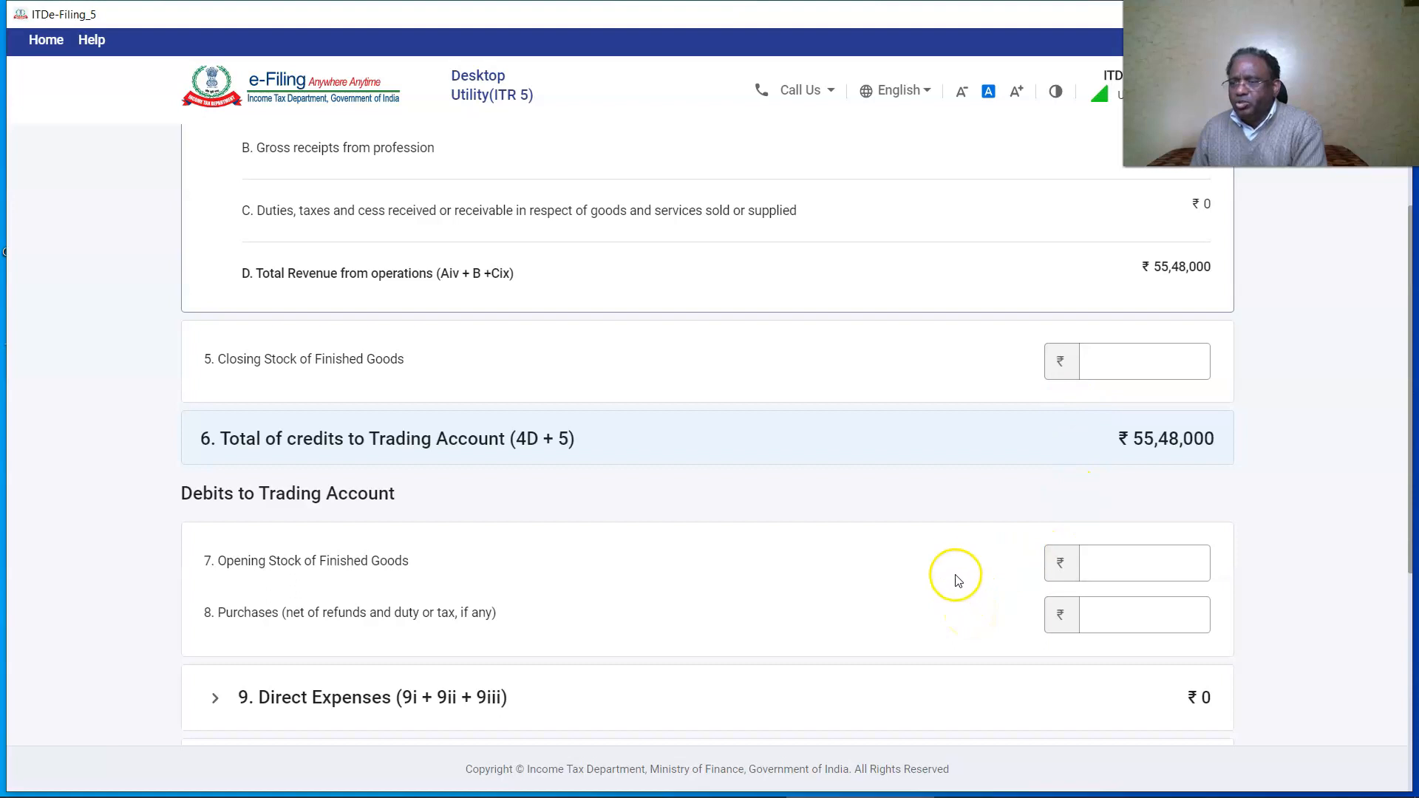
{"action": "scroll", "coordinate": [946, 573], "scroll_direction": "down", "scroll_amount": 3}
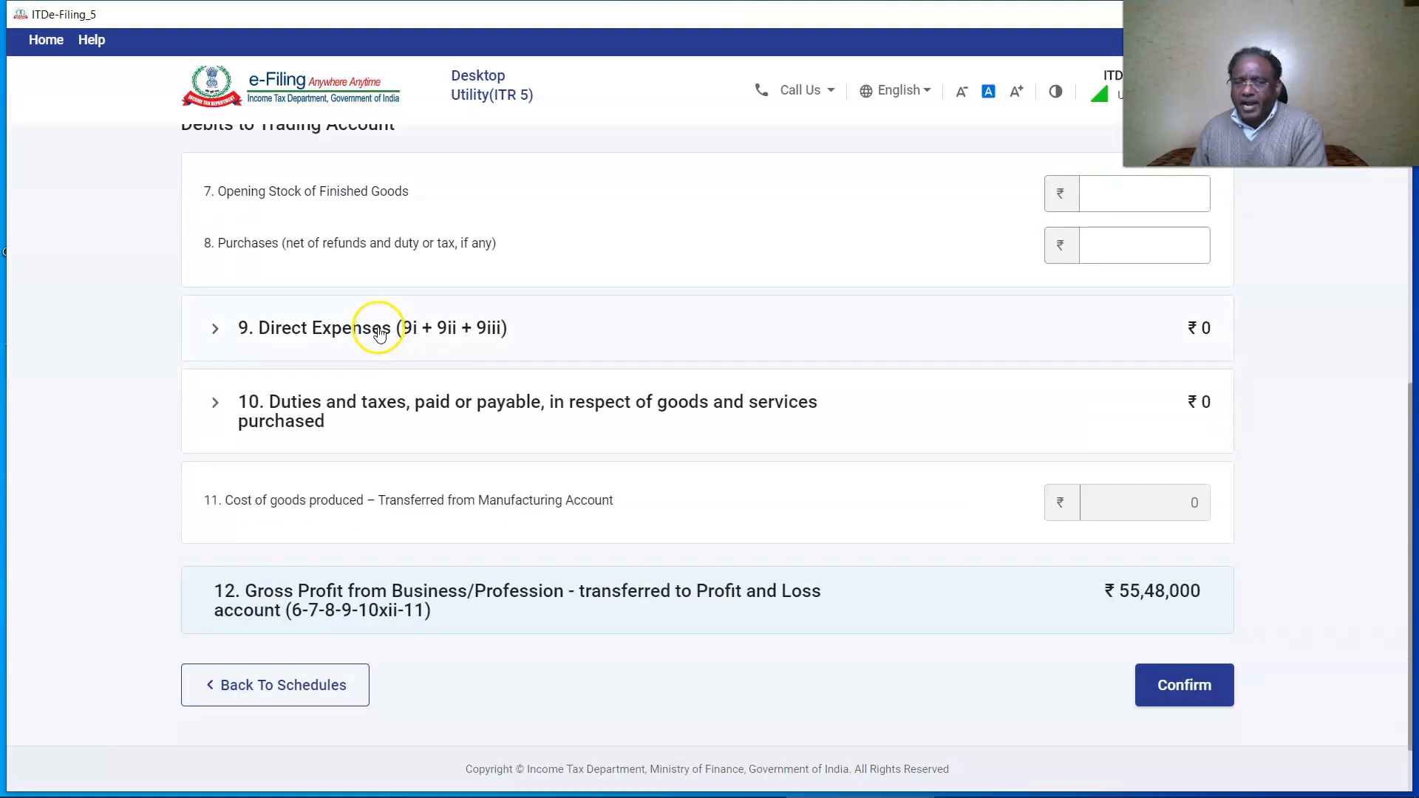
{"action": "left_click", "coordinate": [384, 339]}
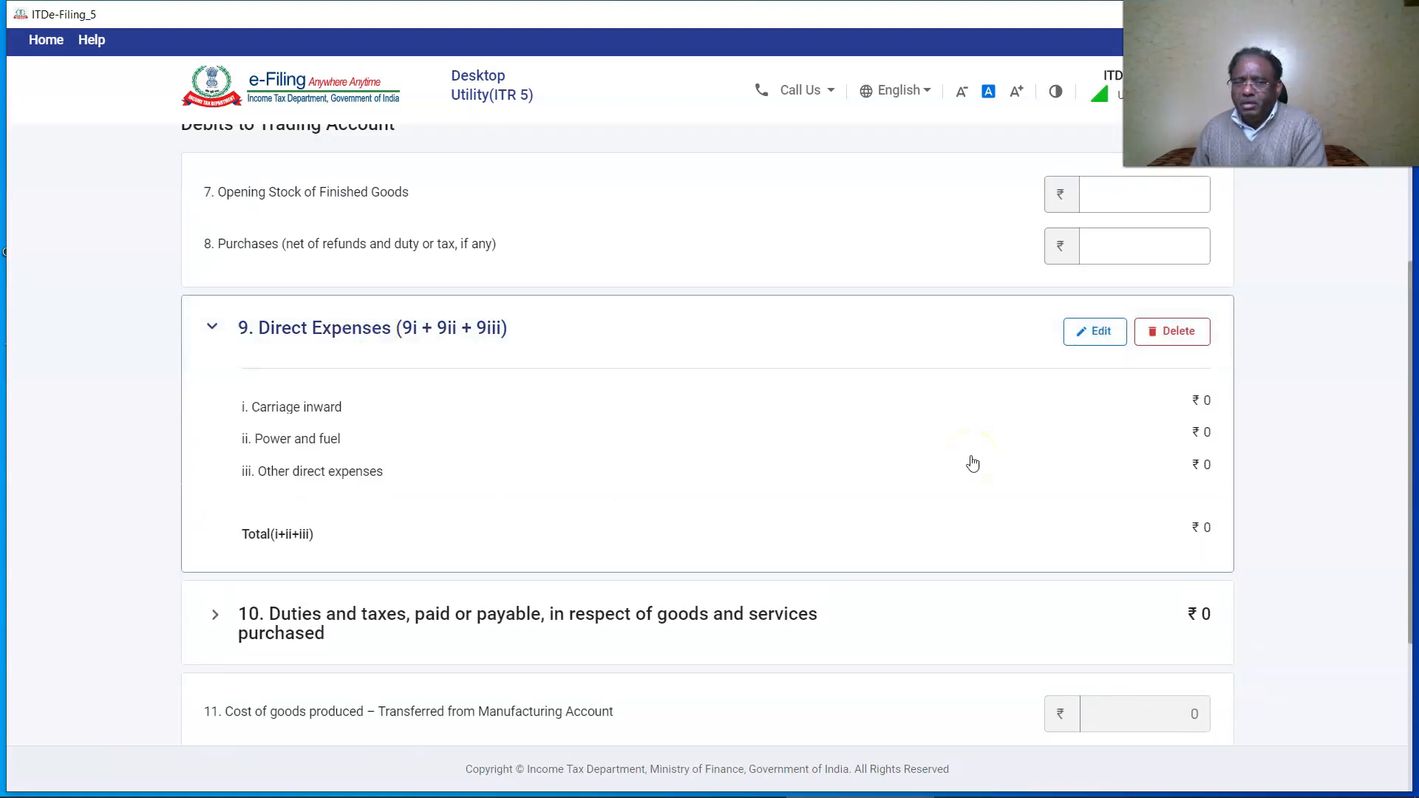
{"action": "scroll", "coordinate": [973, 463], "scroll_direction": "down", "scroll_amount": 3}
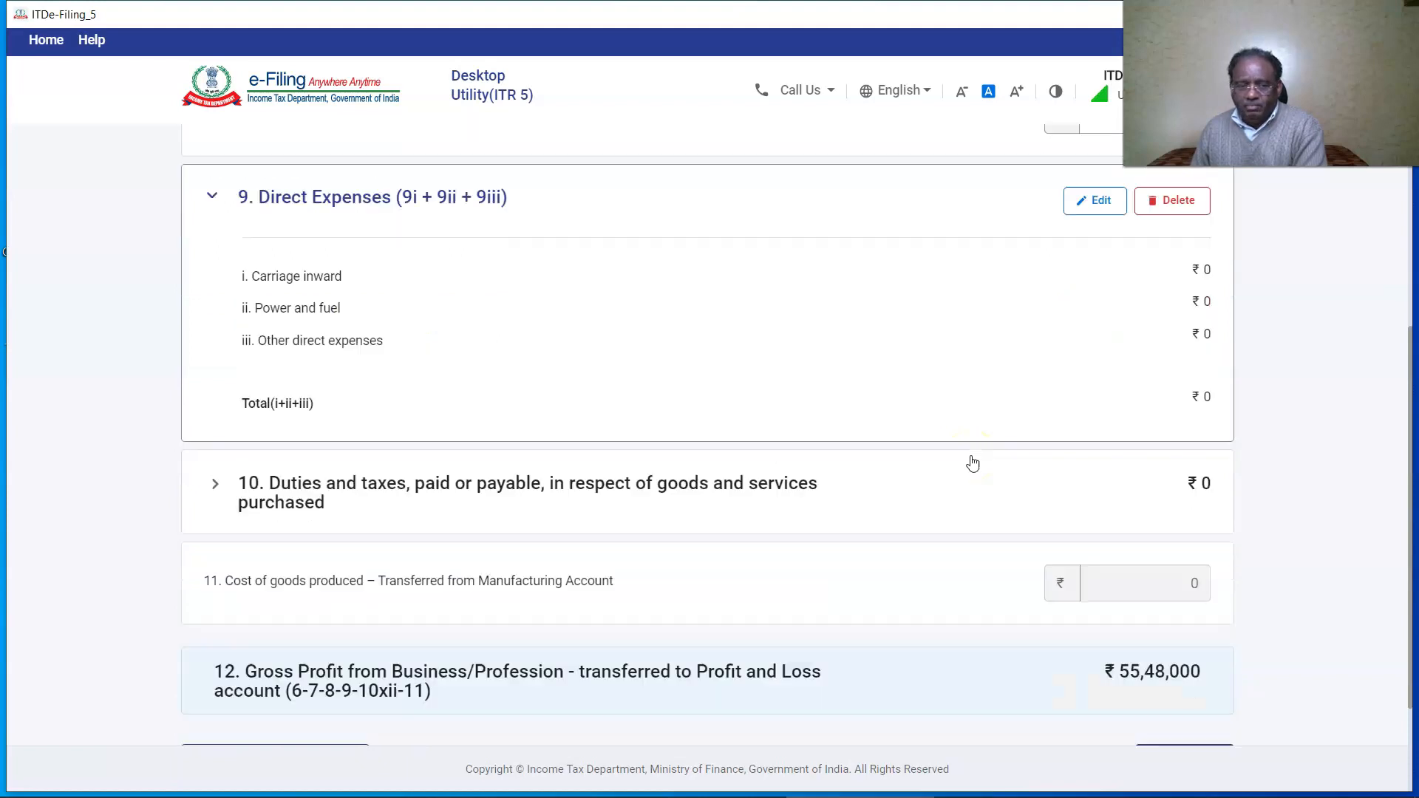
{"action": "left_click", "coordinate": [416, 355]}
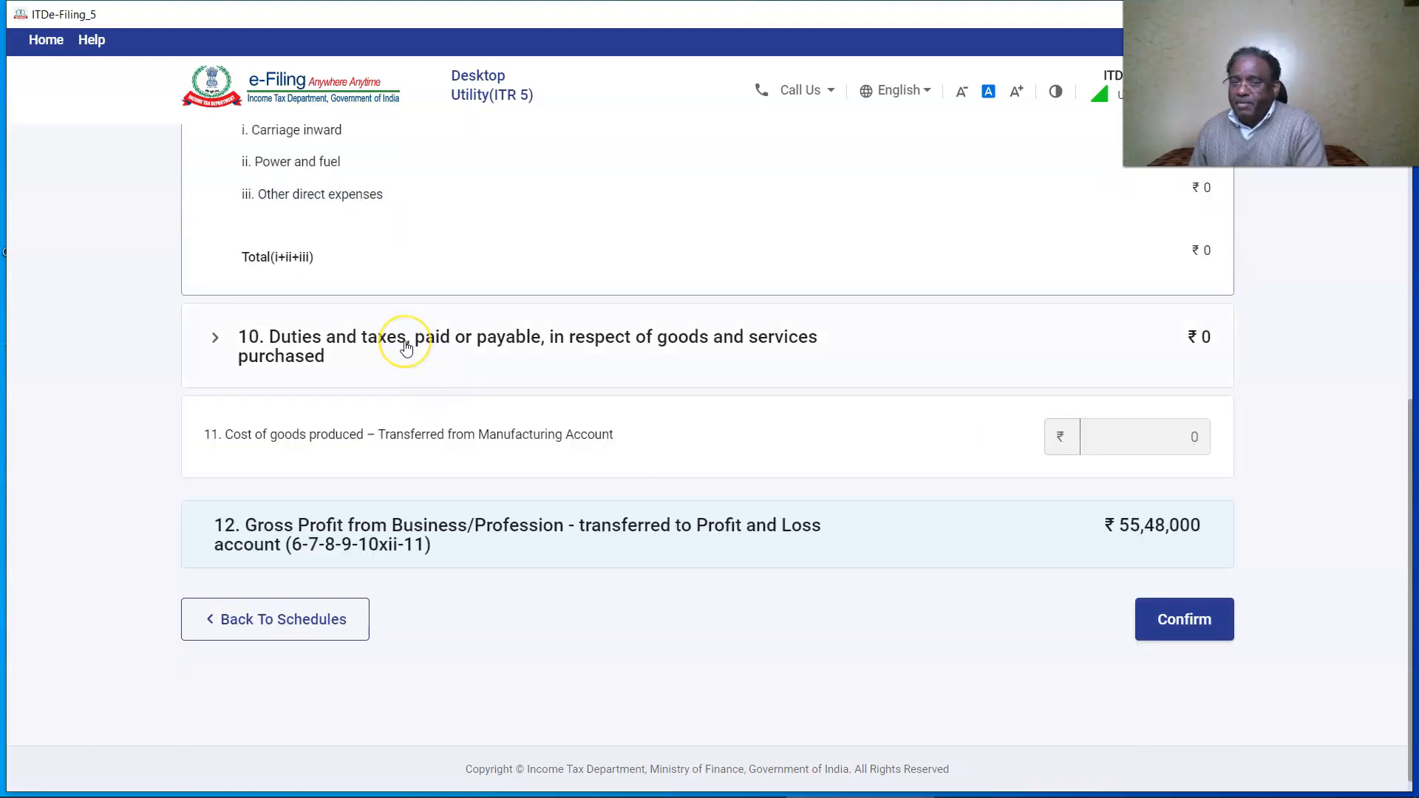
{"action": "left_click", "coordinate": [596, 546]}
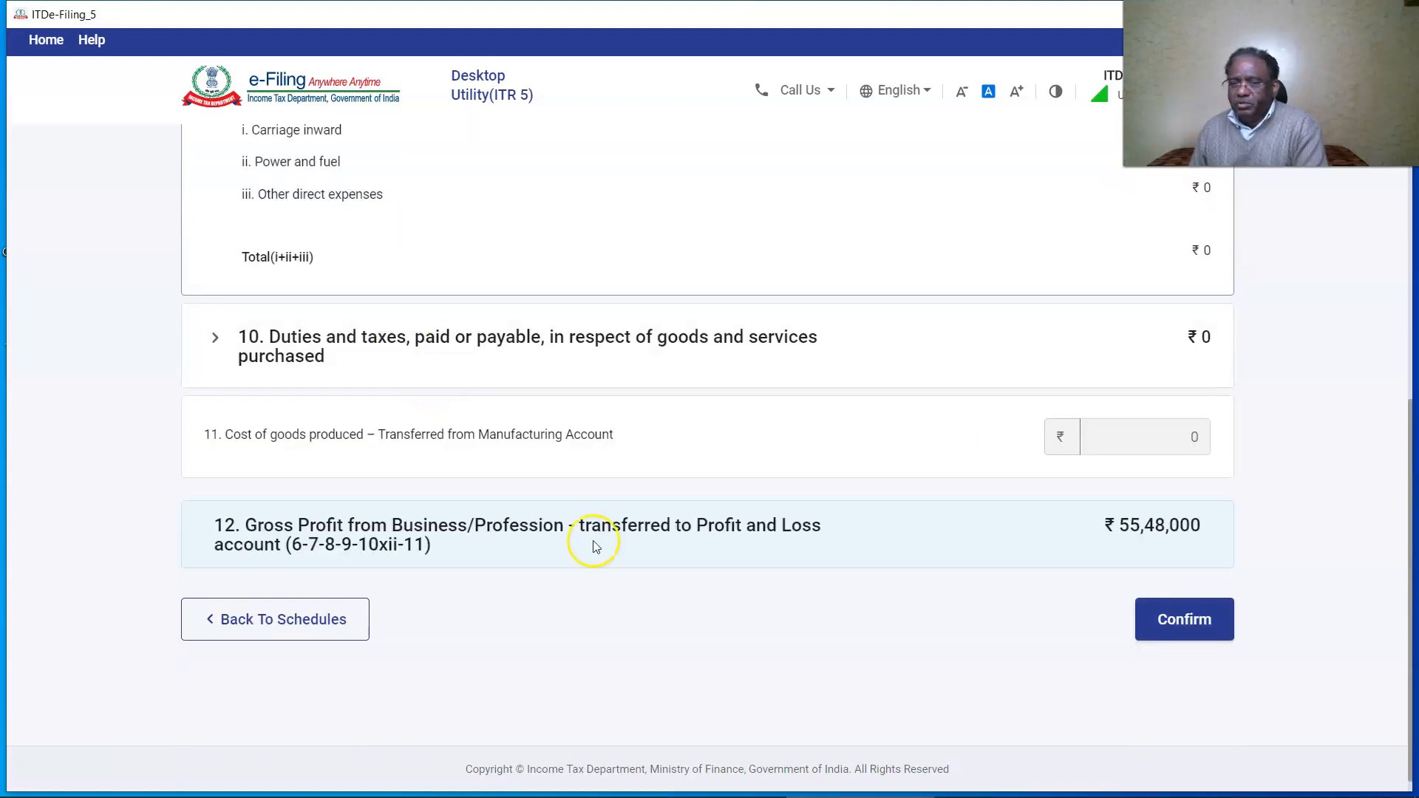
{"action": "left_click", "coordinate": [1183, 626]}
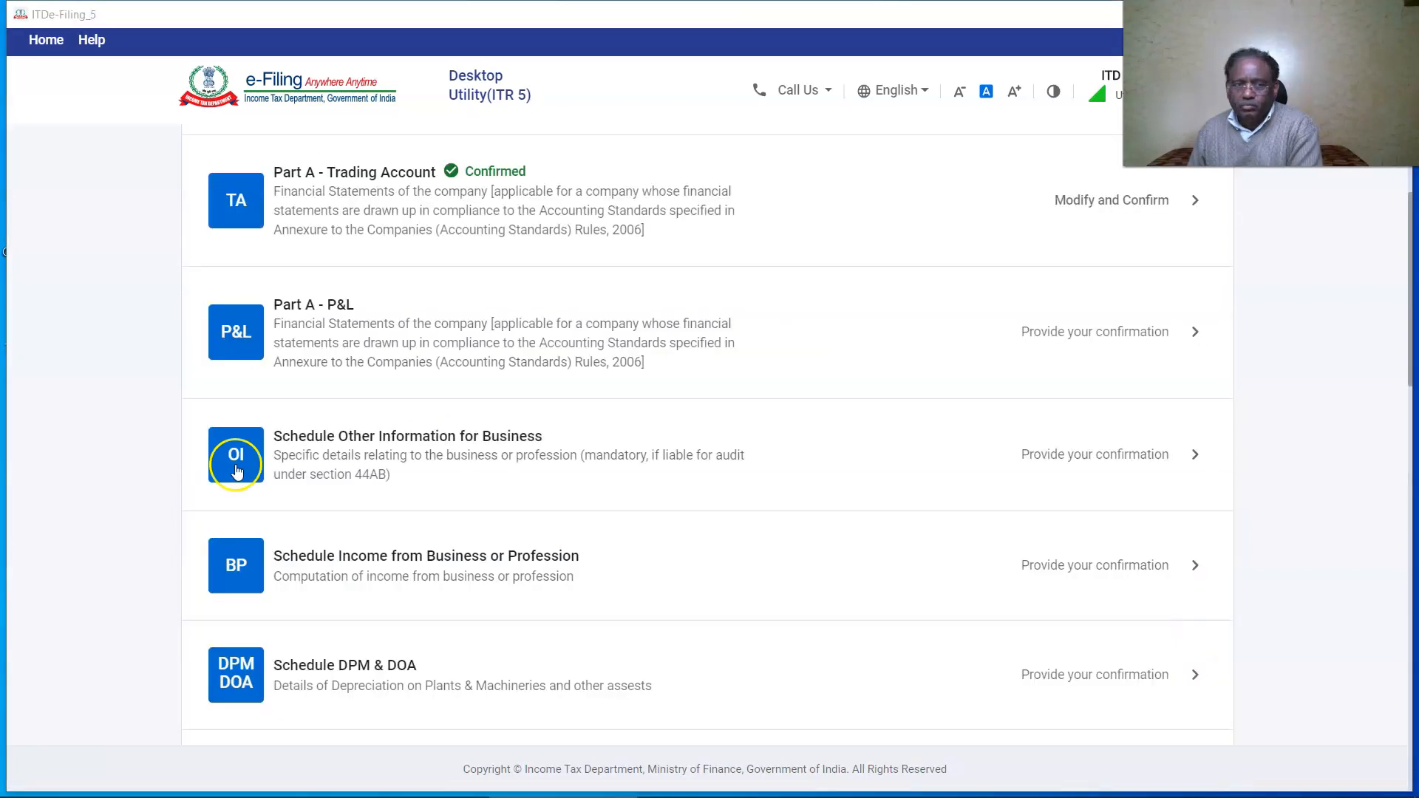
Save the employee compensation details in P&L debits, answering No to payments to non-residents.
{"action": "left_click", "coordinate": [272, 353]}
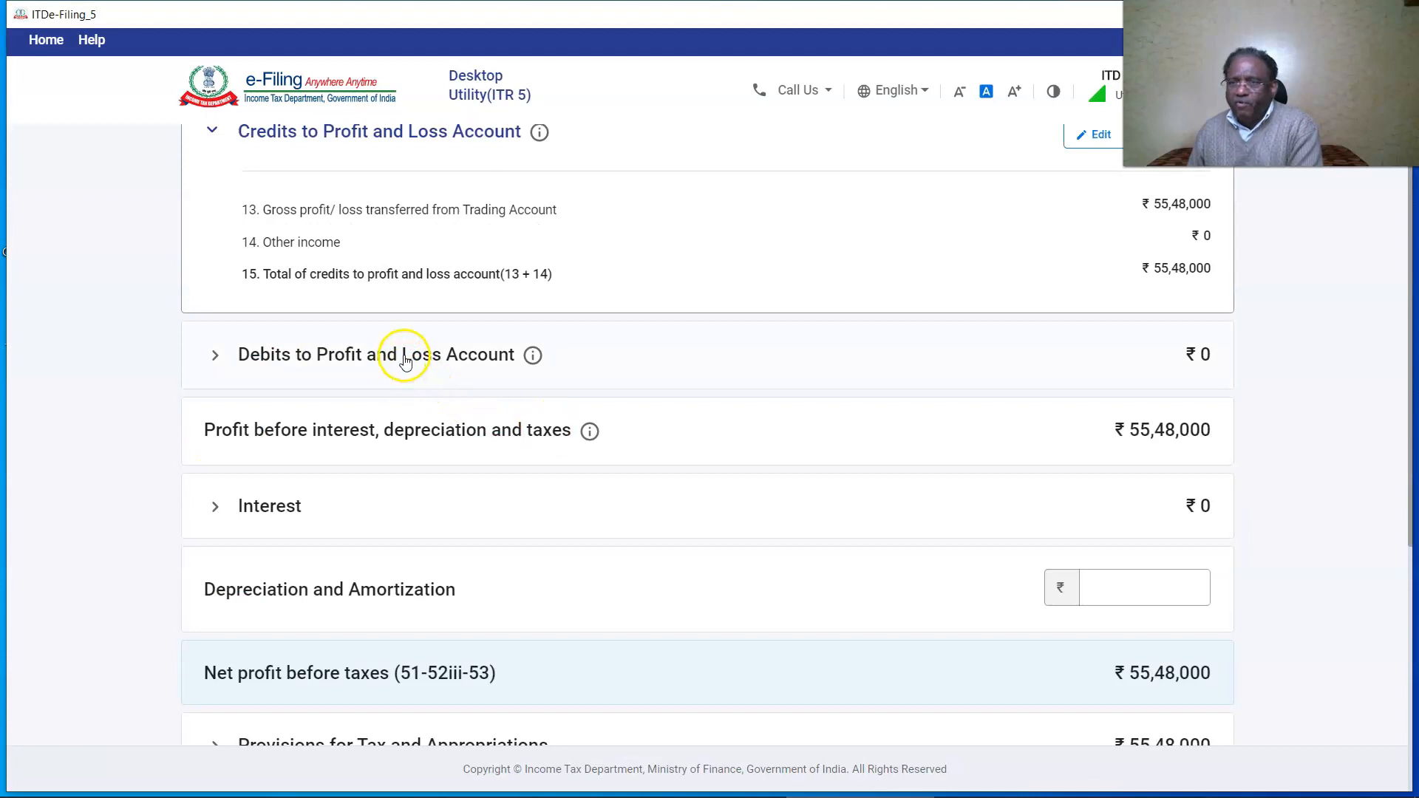
{"action": "left_click", "coordinate": [405, 360]}
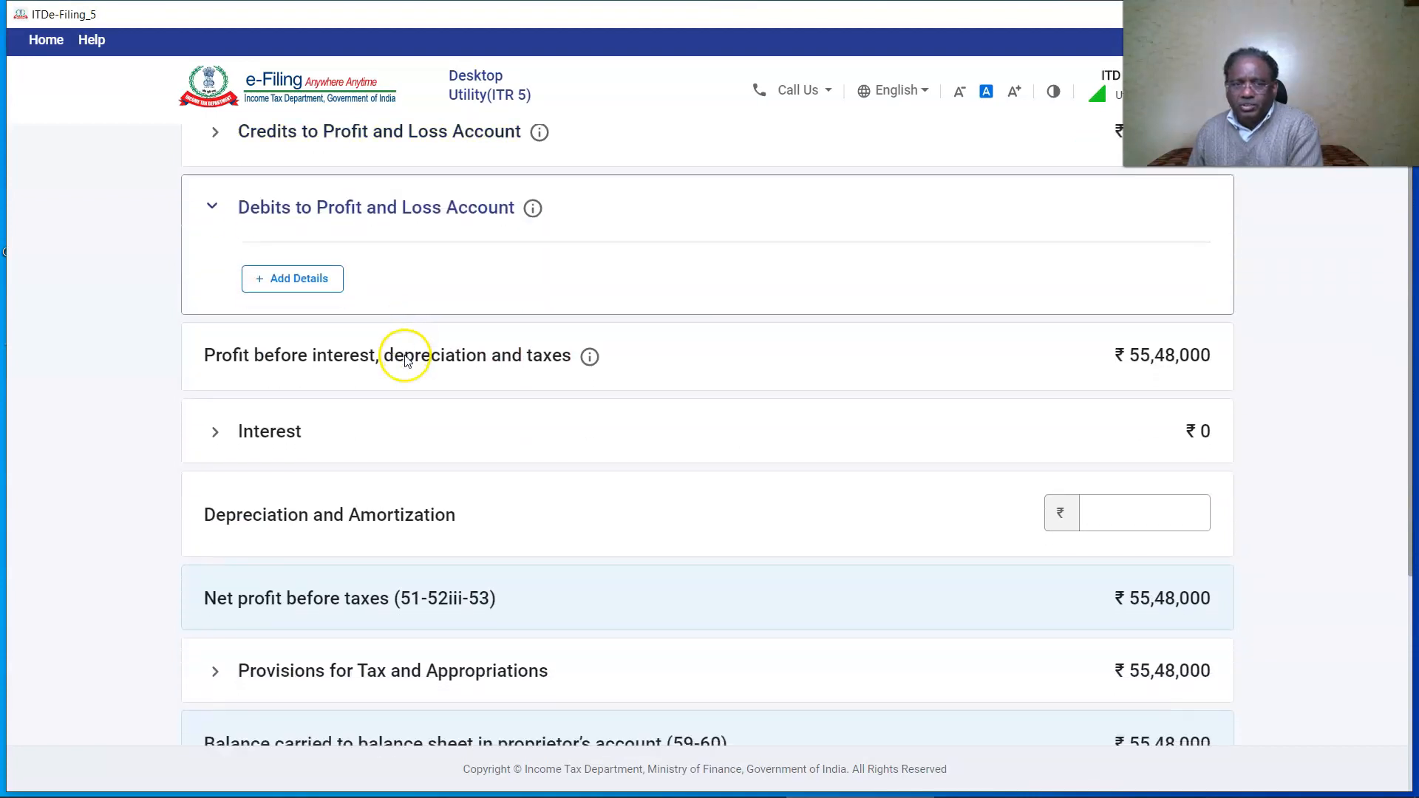
{"action": "left_click", "coordinate": [300, 279]}
{"action": "scroll", "coordinate": [1312, 539], "scroll_direction": "down", "scroll_amount": 10}
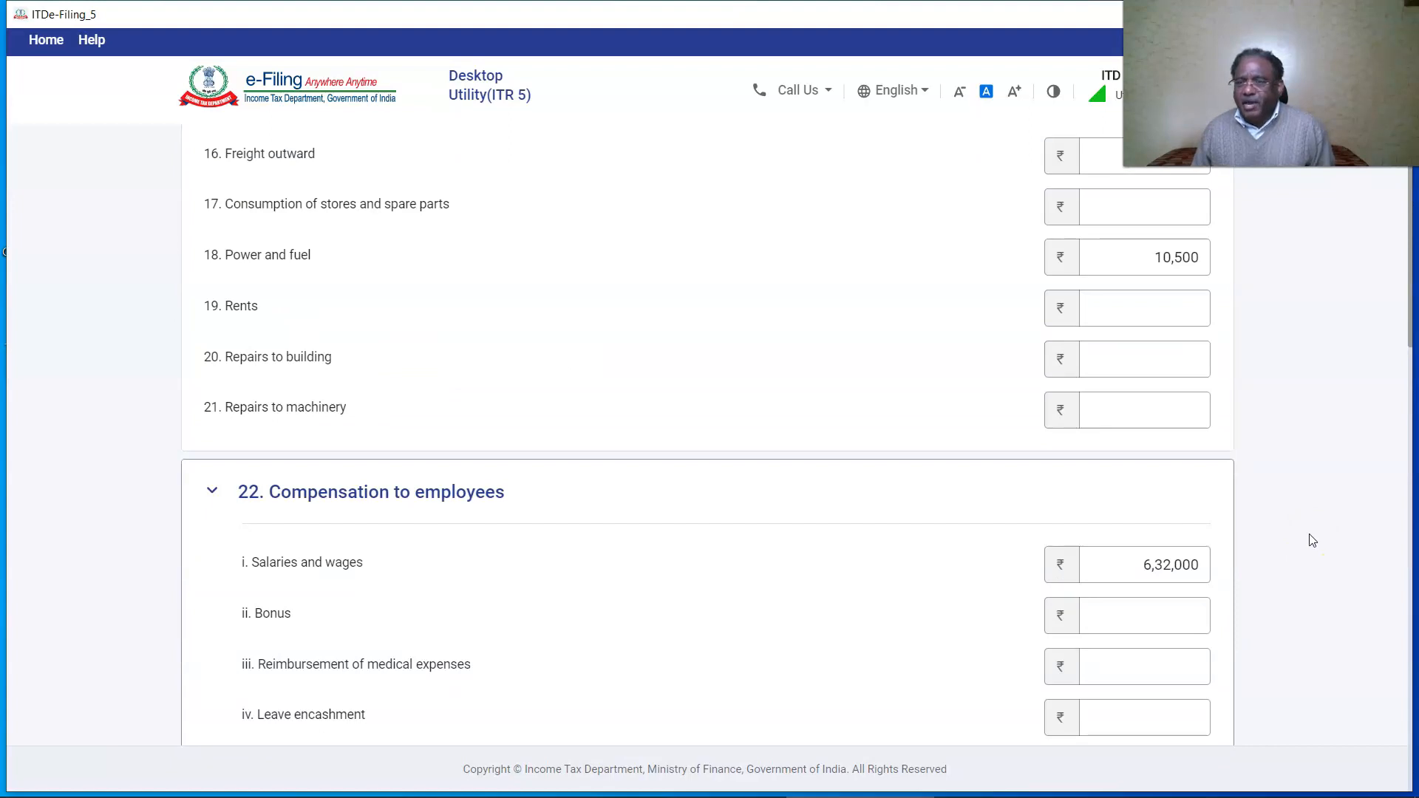
{"action": "scroll", "coordinate": [1309, 539], "scroll_direction": "down", "scroll_amount": 8}
{"action": "left_click", "coordinate": [364, 628]}
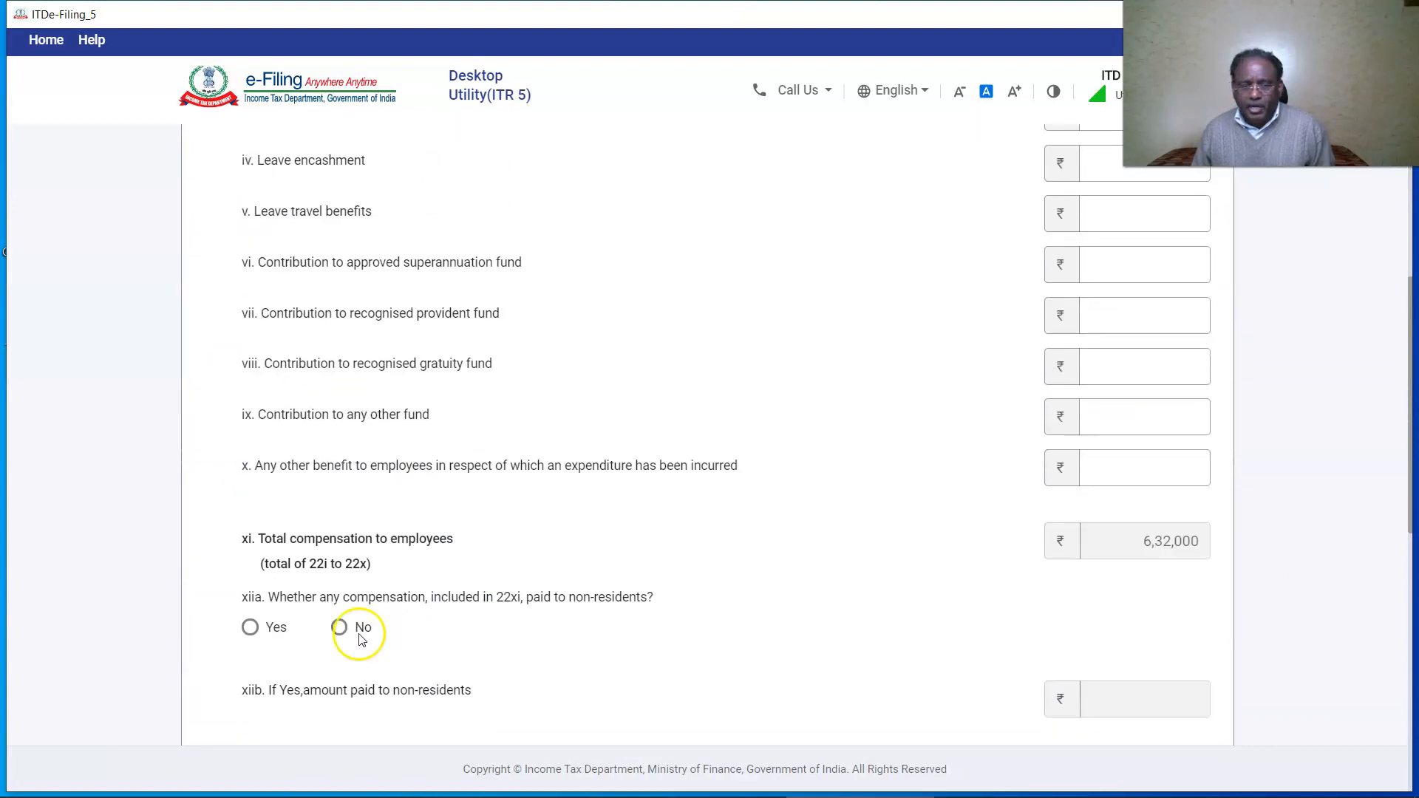
{"action": "scroll", "coordinate": [612, 607], "scroll_direction": "down", "scroll_amount": 8}
{"action": "left_click", "coordinate": [365, 228]}
Leave Hospitality blank and save commission paid to others of 12,000.
{"action": "left_click", "coordinate": [1086, 461]}
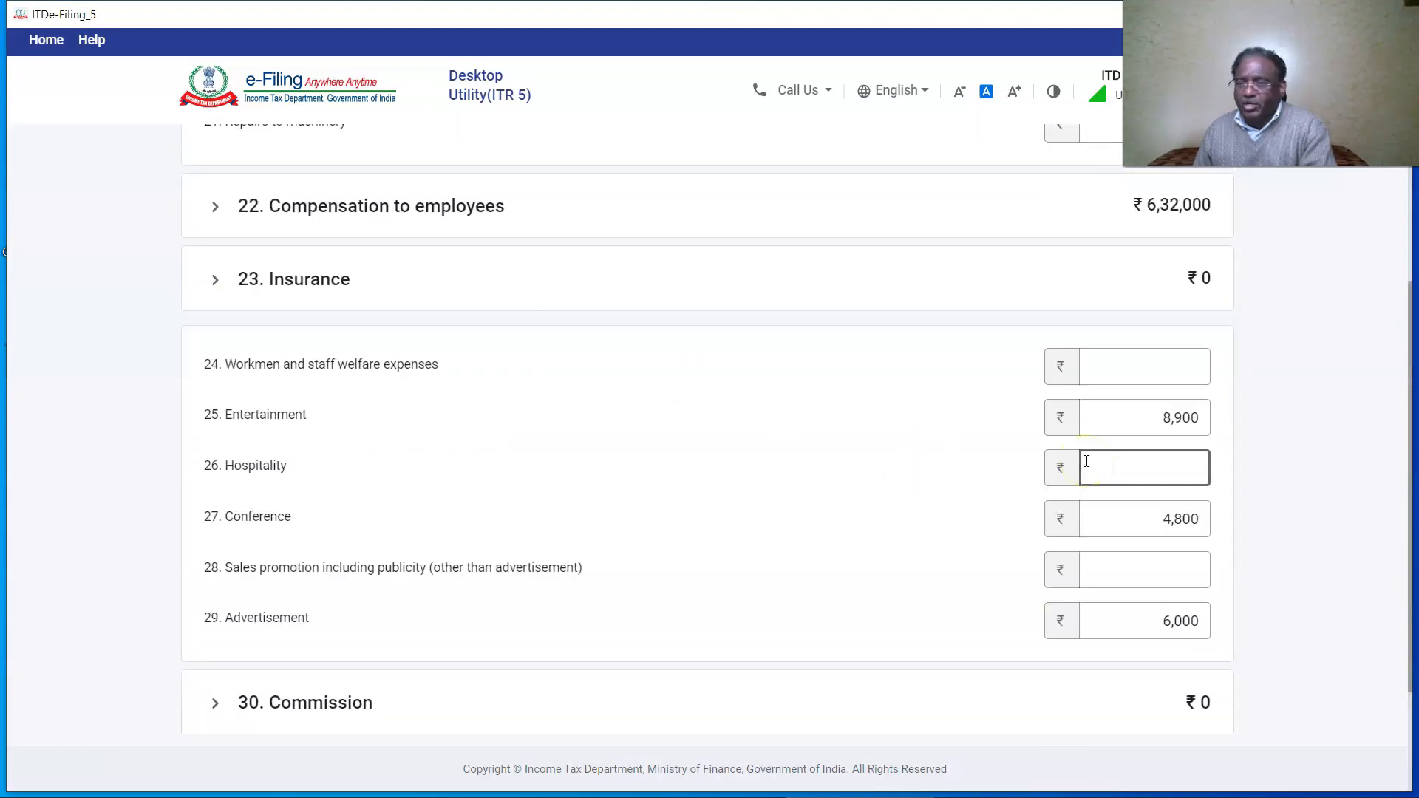
{"action": "left_click", "coordinate": [1254, 534]}
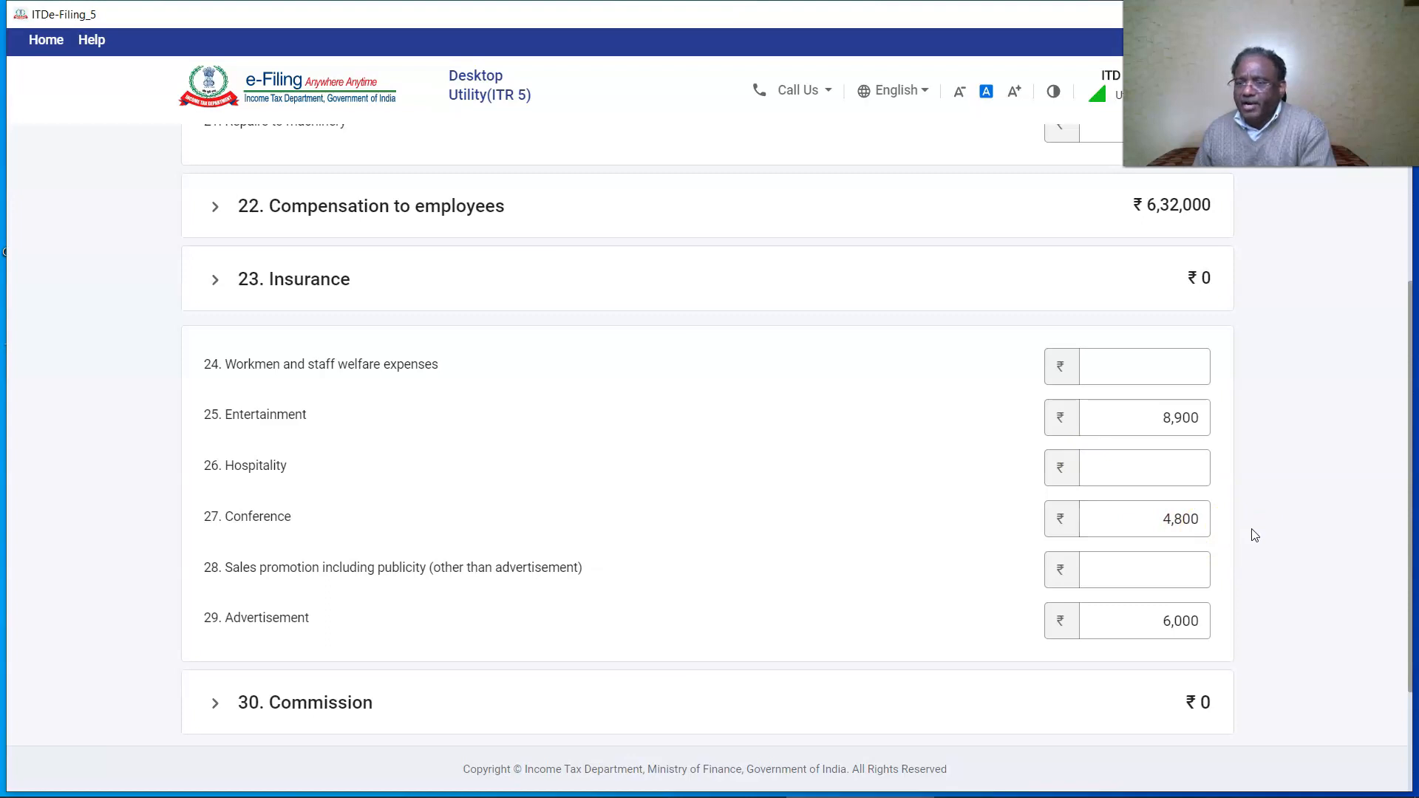
{"action": "scroll", "coordinate": [1252, 533], "scroll_direction": "down", "scroll_amount": 3}
{"action": "left_click", "coordinate": [1247, 604]}
{"action": "left_click", "coordinate": [327, 522]}
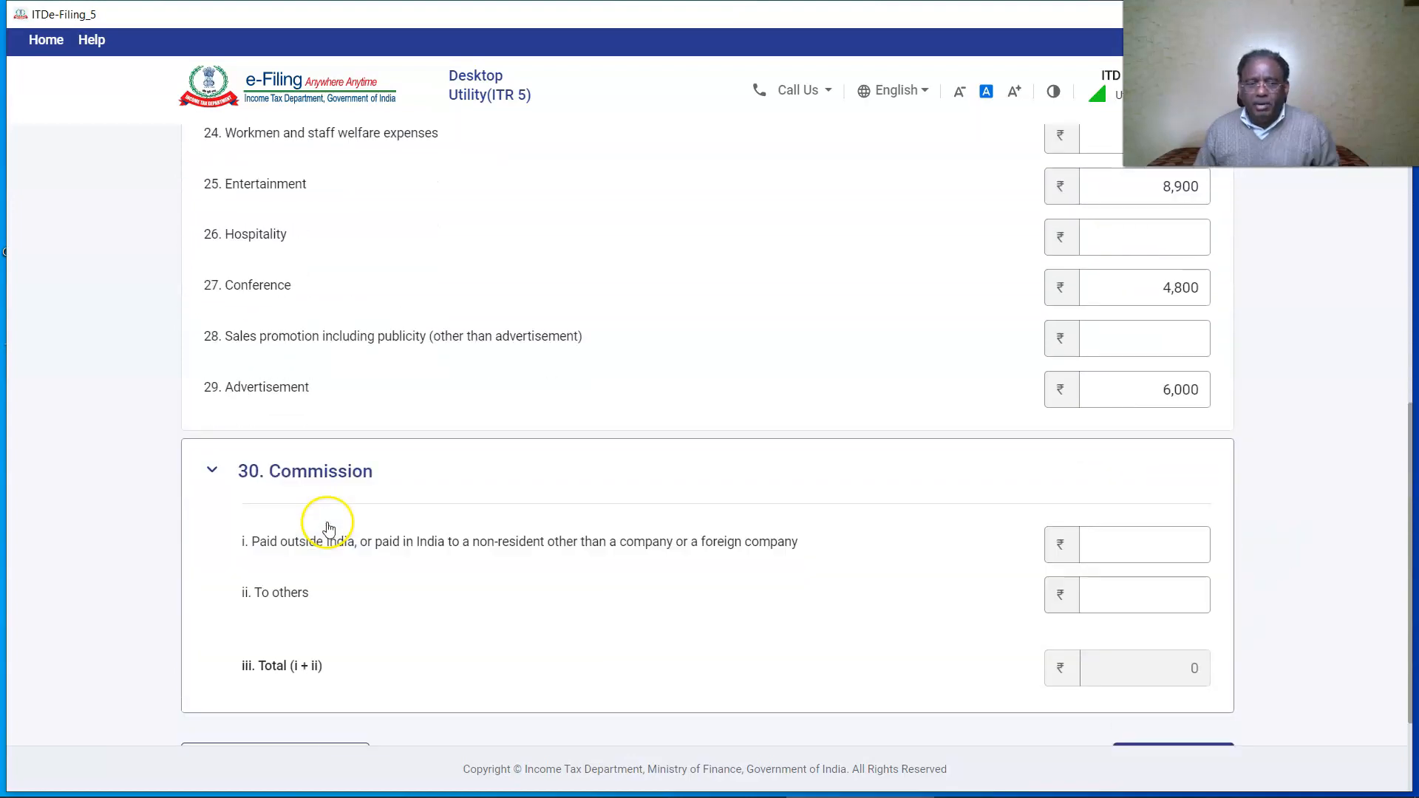
{"action": "left_click", "coordinate": [1175, 612]}
{"action": "type", "text": "12000"}
{"action": "left_click", "coordinate": [358, 732]}
Enter rents 12,000, building repairs 7,400, insurance 3,200 and club expenses 7,200.
{"action": "scroll", "coordinate": [1071, 379], "scroll_direction": "down", "scroll_amount": 6}
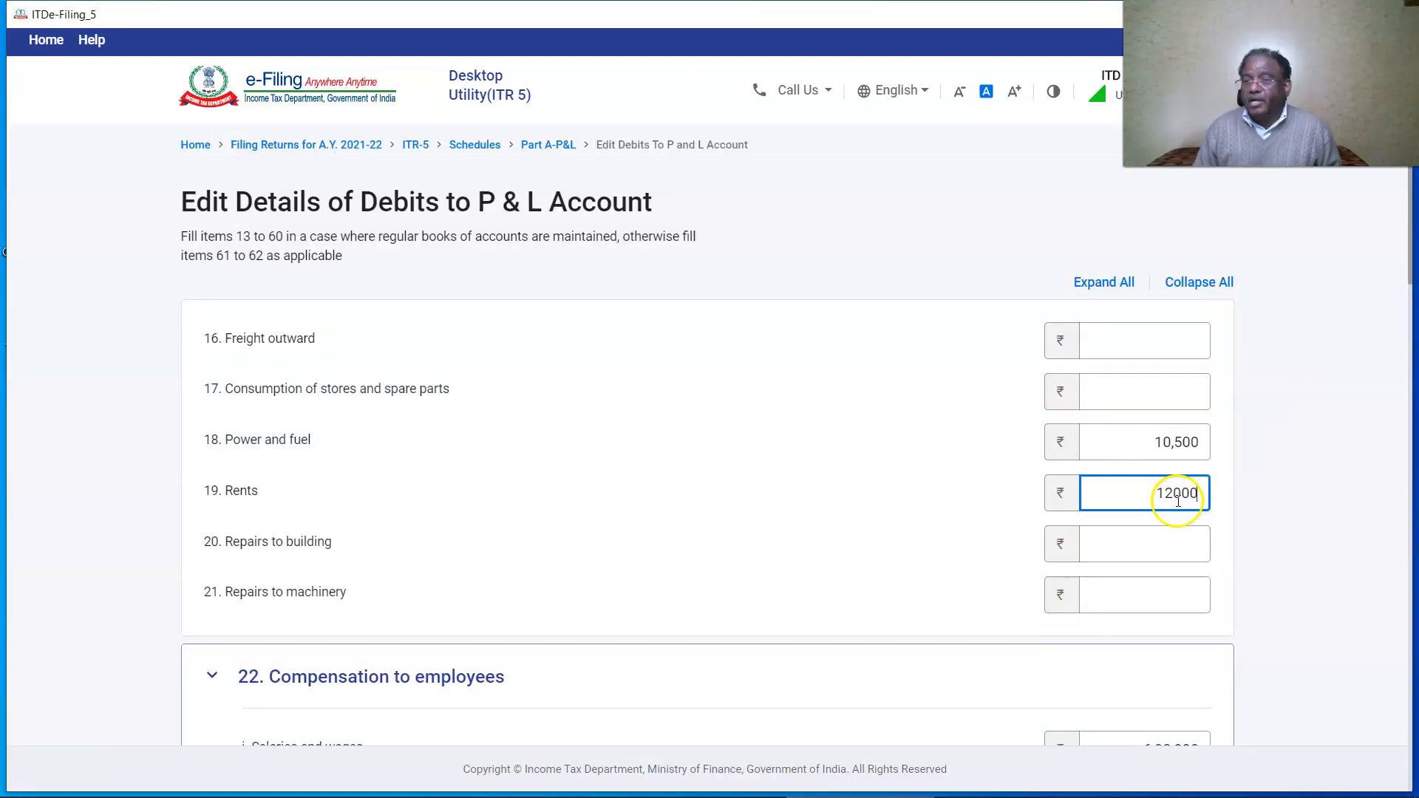
{"action": "left_click", "coordinate": [1286, 516]}
{"action": "scroll", "coordinate": [1212, 444], "scroll_direction": "down", "scroll_amount": 3}
{"action": "left_click", "coordinate": [1167, 357]}
{"action": "type", "text": "7400"}
{"action": "scroll", "coordinate": [308, 396], "scroll_direction": "down", "scroll_amount": 10}
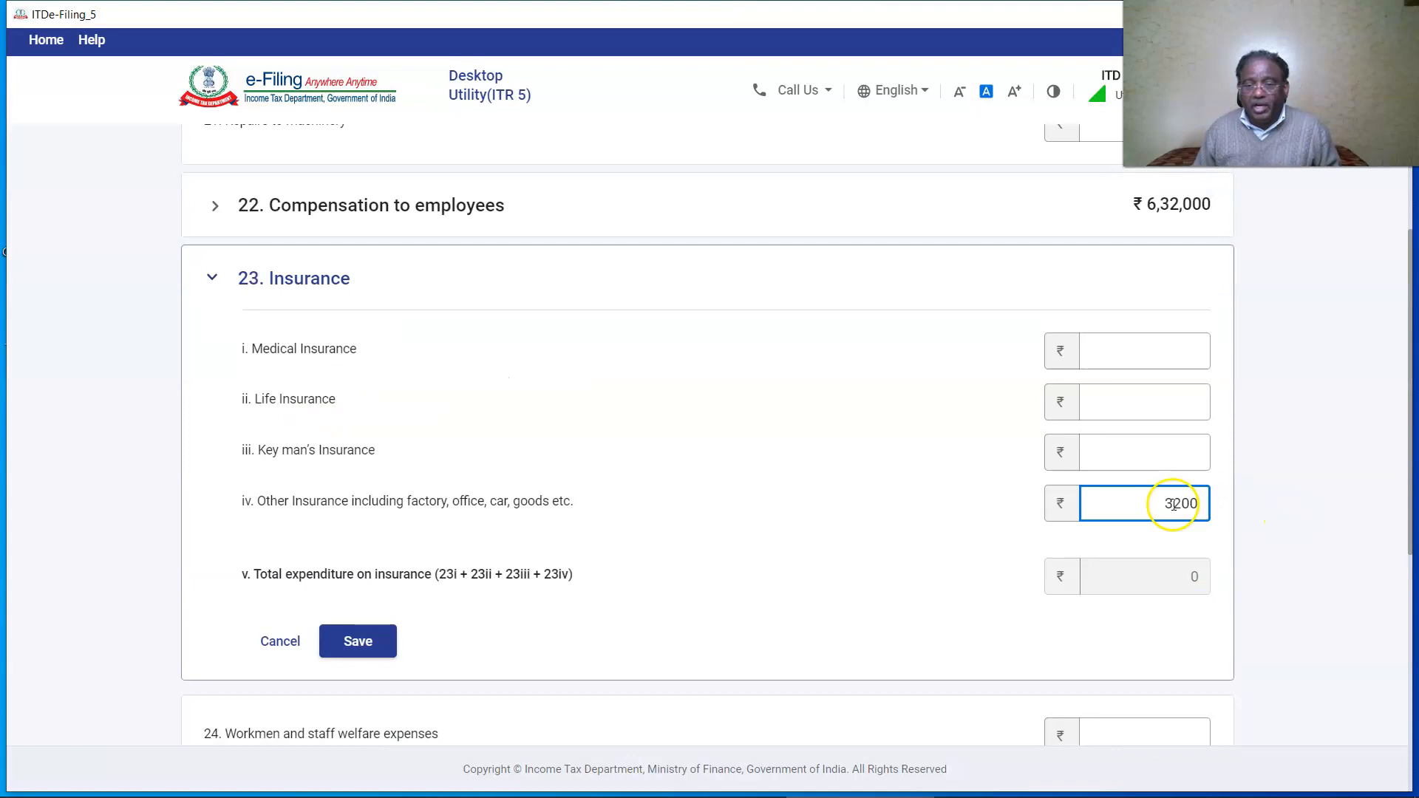
{"action": "left_click", "coordinate": [1335, 497]}
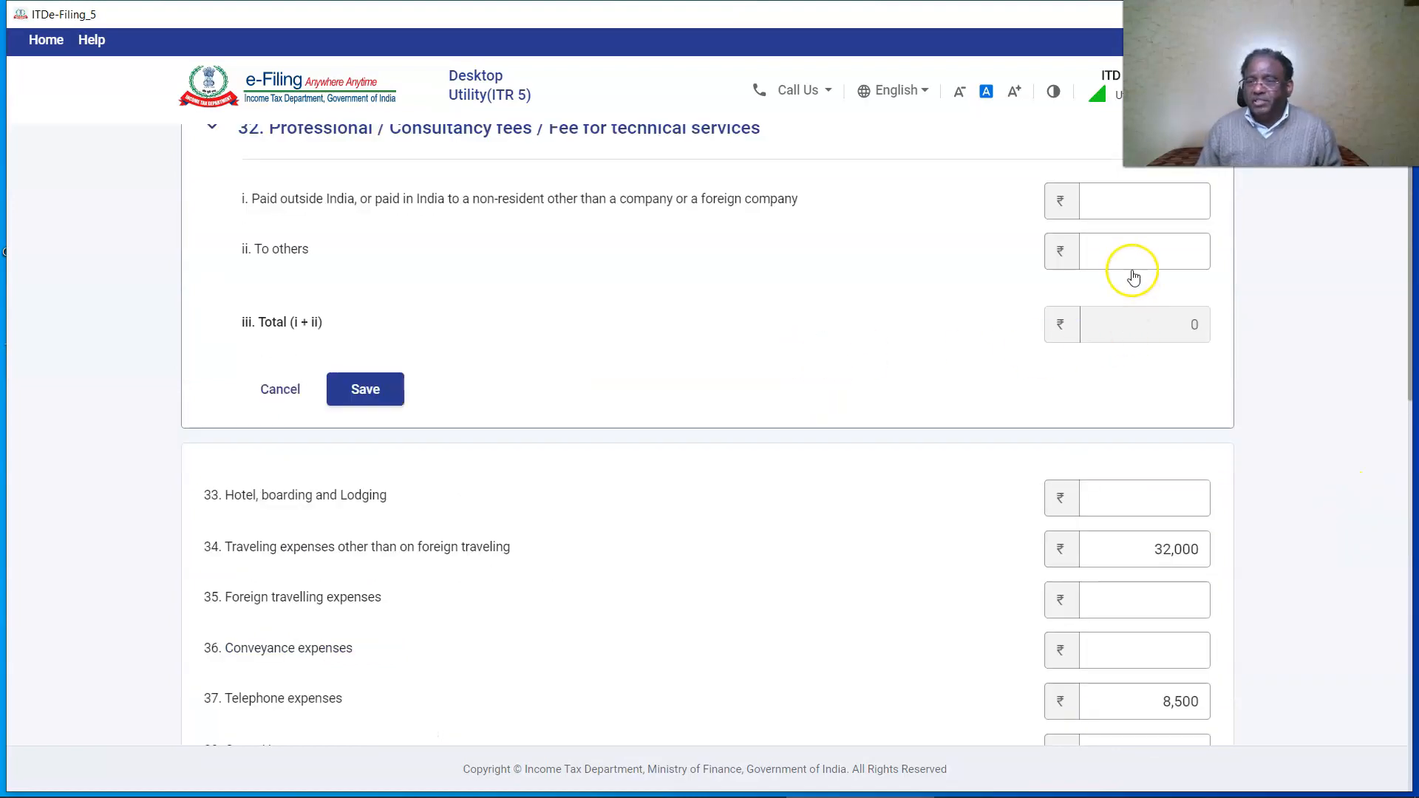
{"action": "left_click", "coordinate": [1133, 260]}
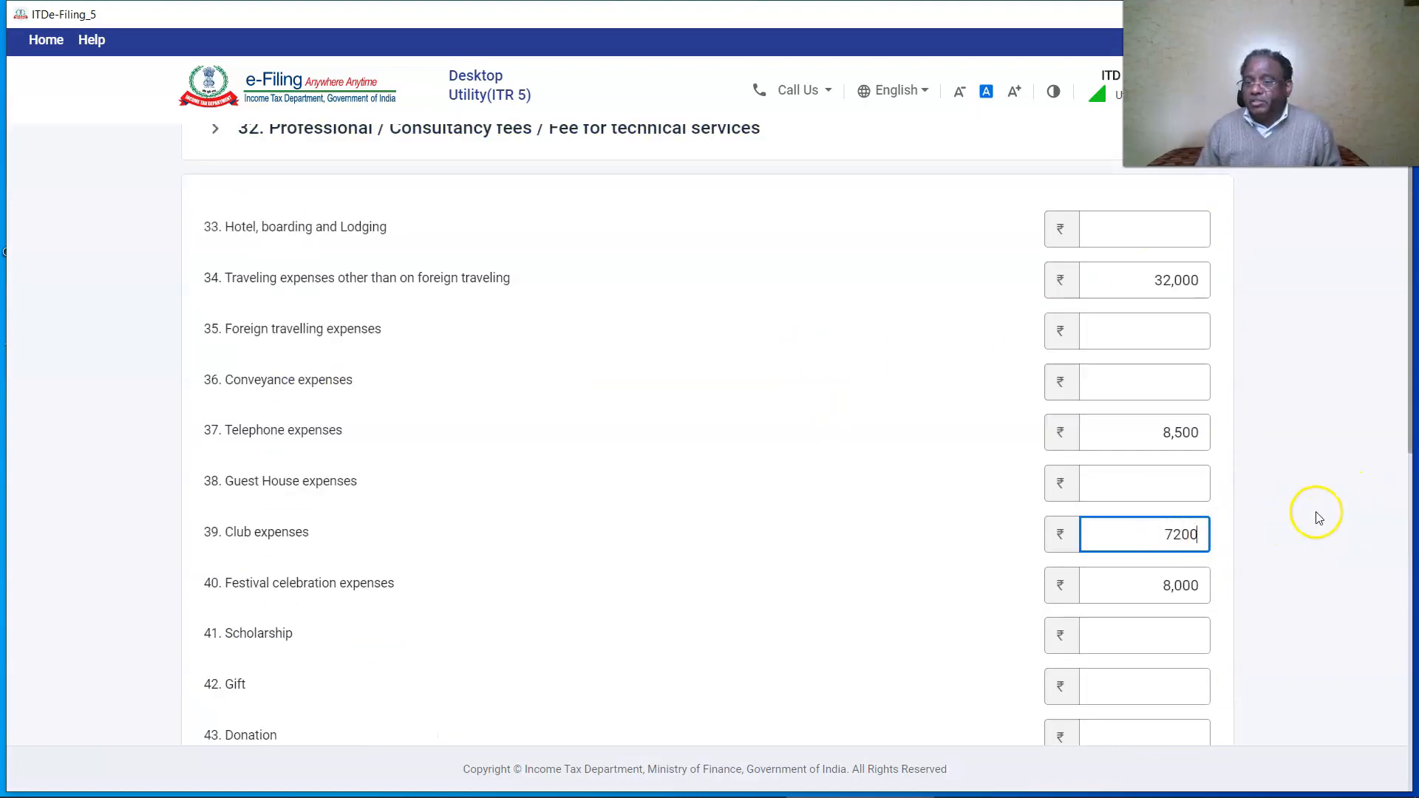
{"action": "left_click", "coordinate": [1320, 517]}
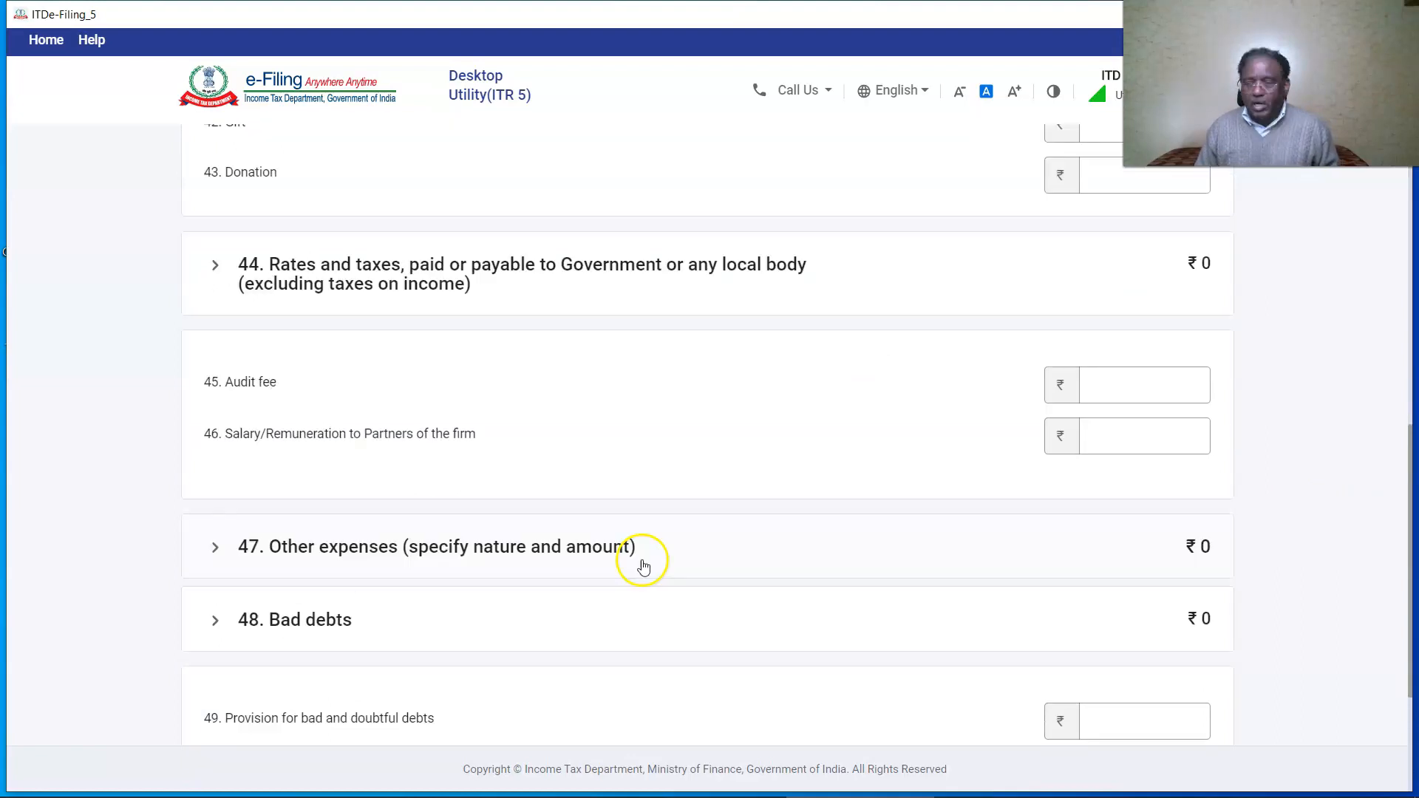
Add other expenses STATIONERY 7,500 and MISC 4,10,000, saving the 4,17,500 total.
{"action": "left_click", "coordinate": [1120, 498]}
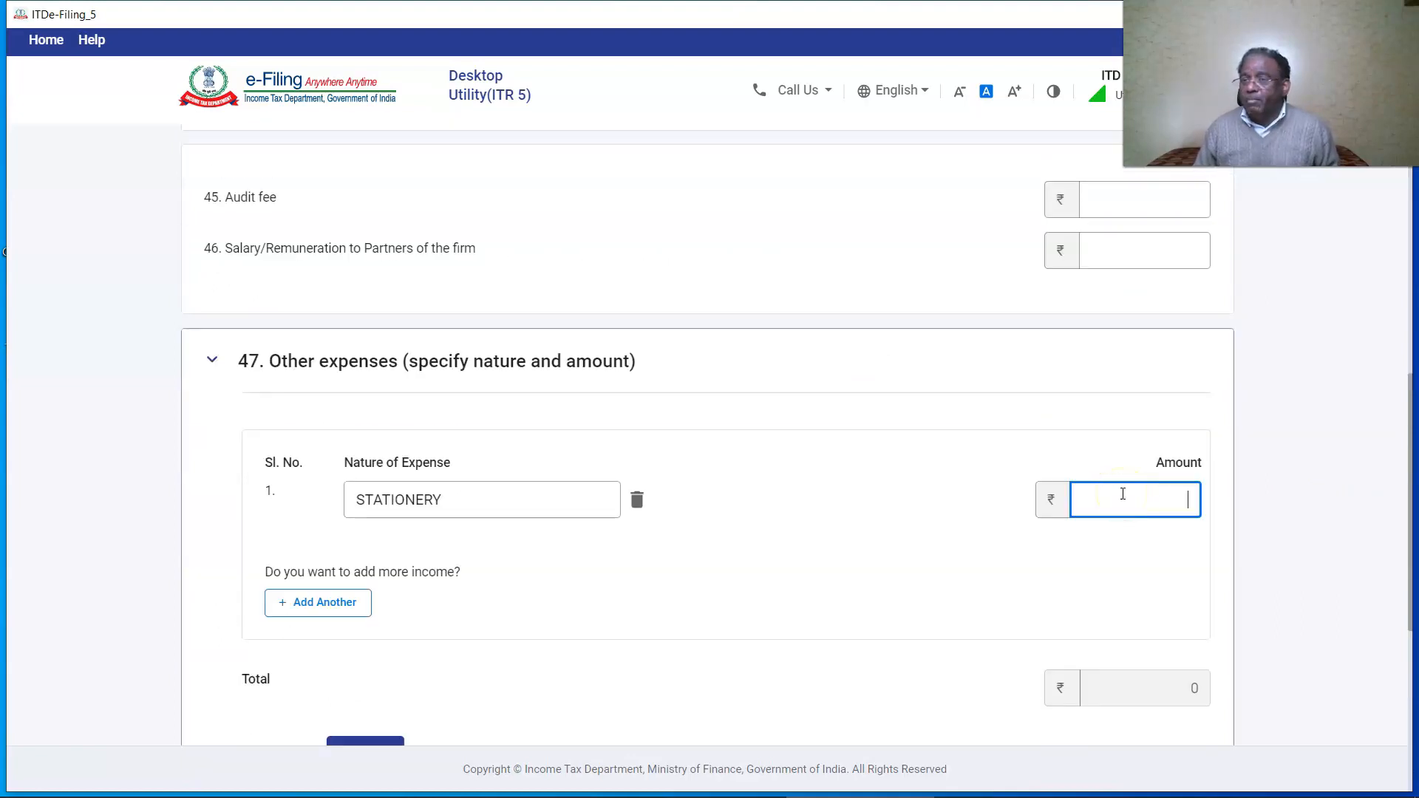
{"action": "type", "text": "7,500"}
{"action": "left_click", "coordinate": [362, 601]}
{"action": "left_click", "coordinate": [367, 564]}
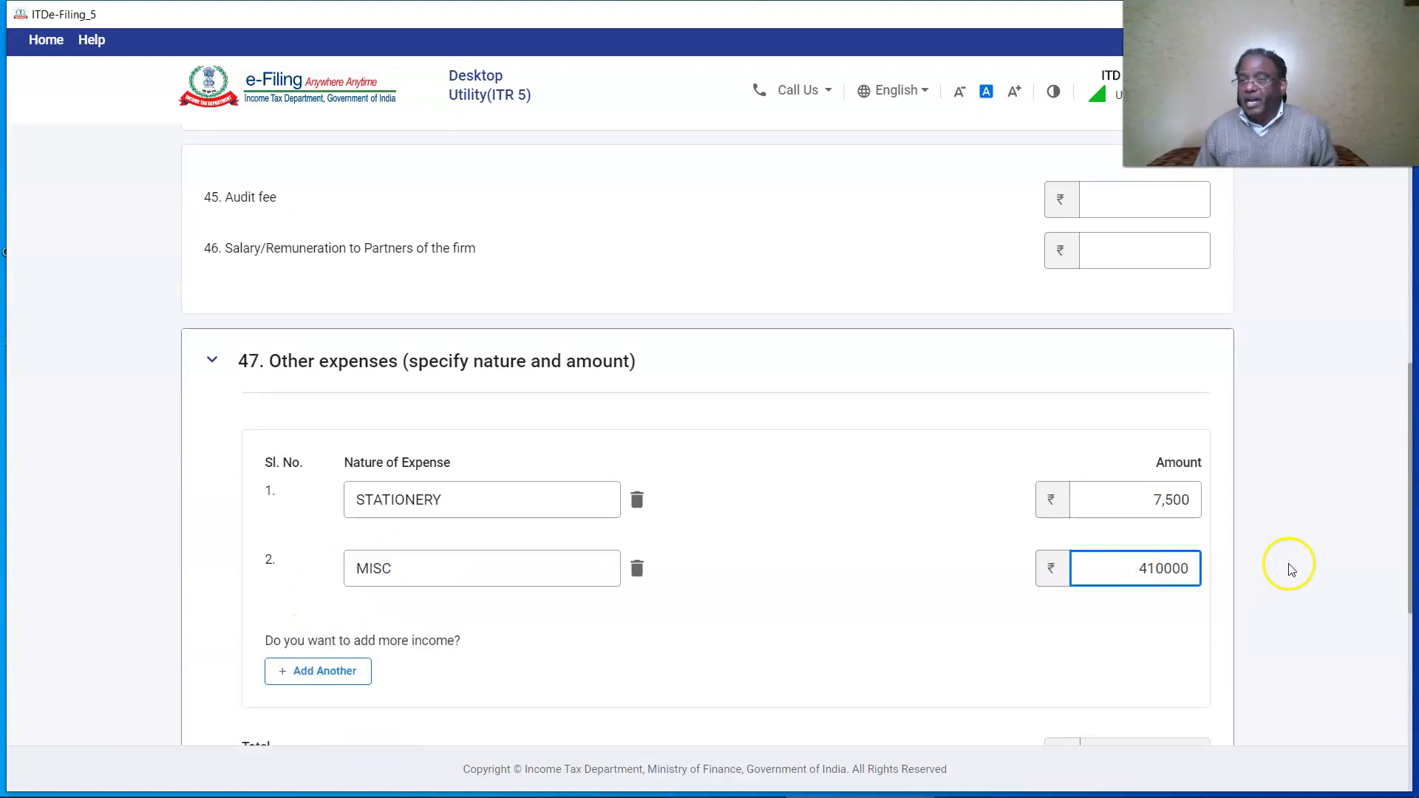
{"action": "left_click", "coordinate": [1292, 570]}
{"action": "scroll", "coordinate": [1292, 570], "scroll_direction": "down", "scroll_amount": 4}
{"action": "left_click", "coordinate": [361, 545]}
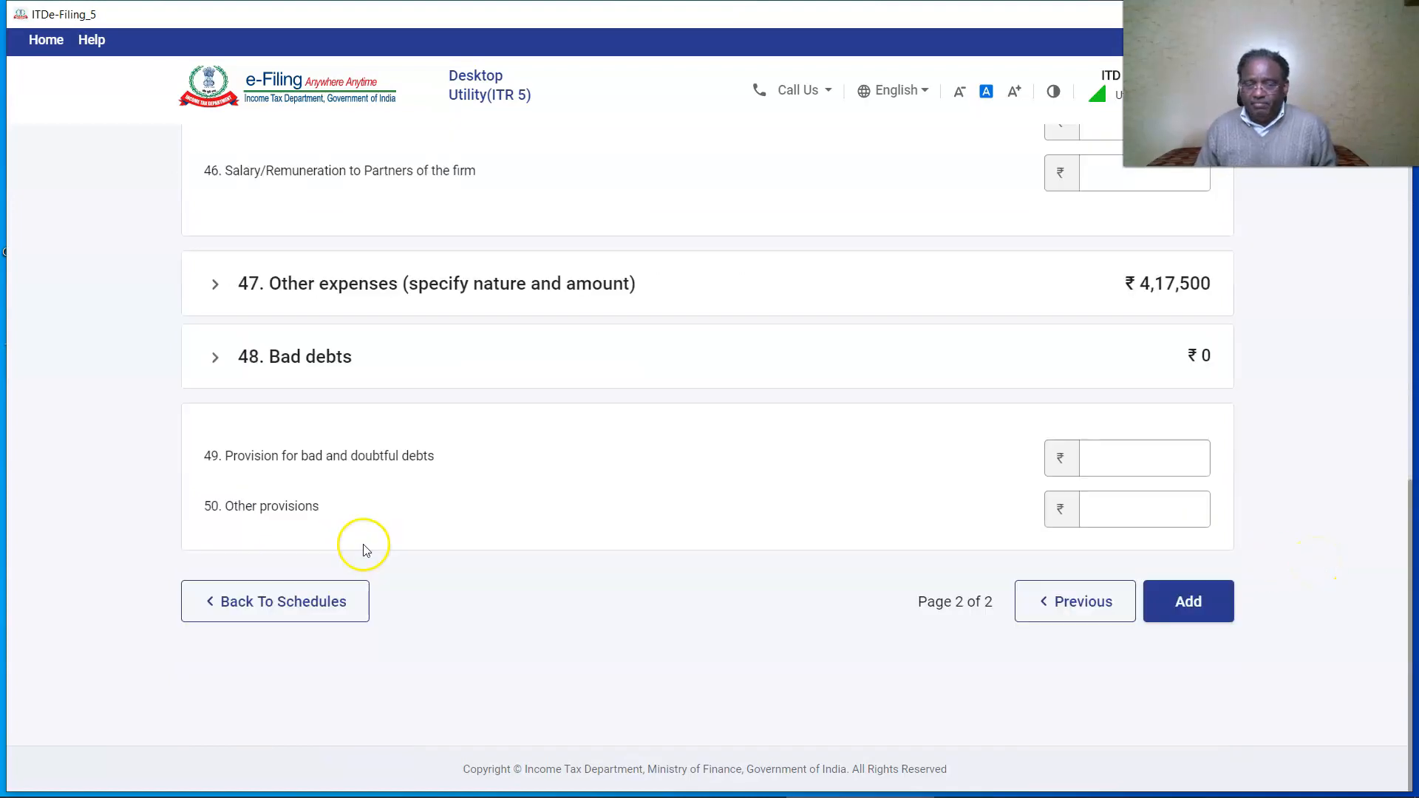
{"action": "scroll", "coordinate": [363, 551], "scroll_direction": "up", "scroll_amount": 3}
Record interest paid to partners of 18,00,000 in the Interest section.
{"action": "left_click", "coordinate": [1146, 450]}
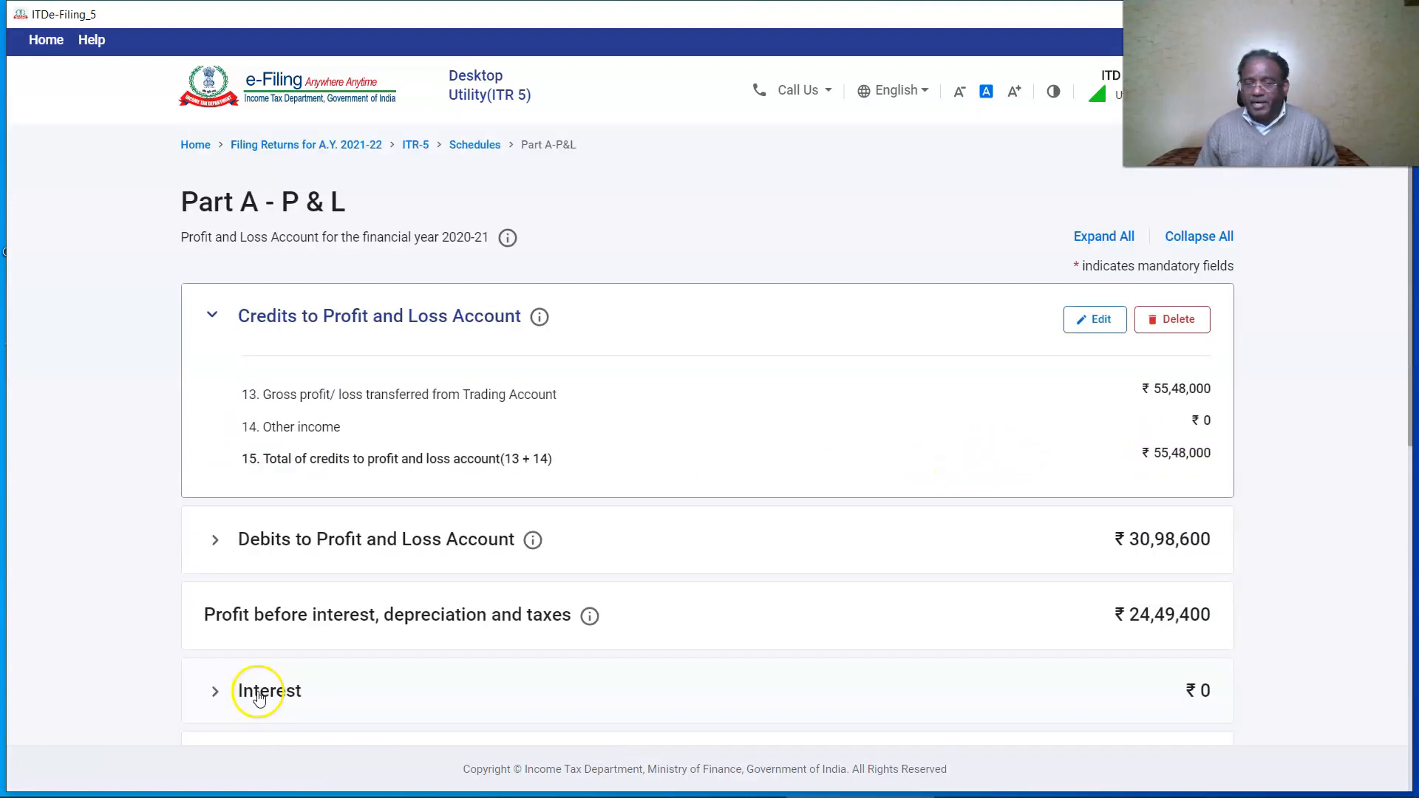
{"action": "left_click", "coordinate": [258, 699]}
{"action": "left_click", "coordinate": [287, 611]}
{"action": "left_click", "coordinate": [1166, 546]}
{"action": "type", "text": "1800000"}
{"action": "left_click", "coordinate": [1246, 540]}
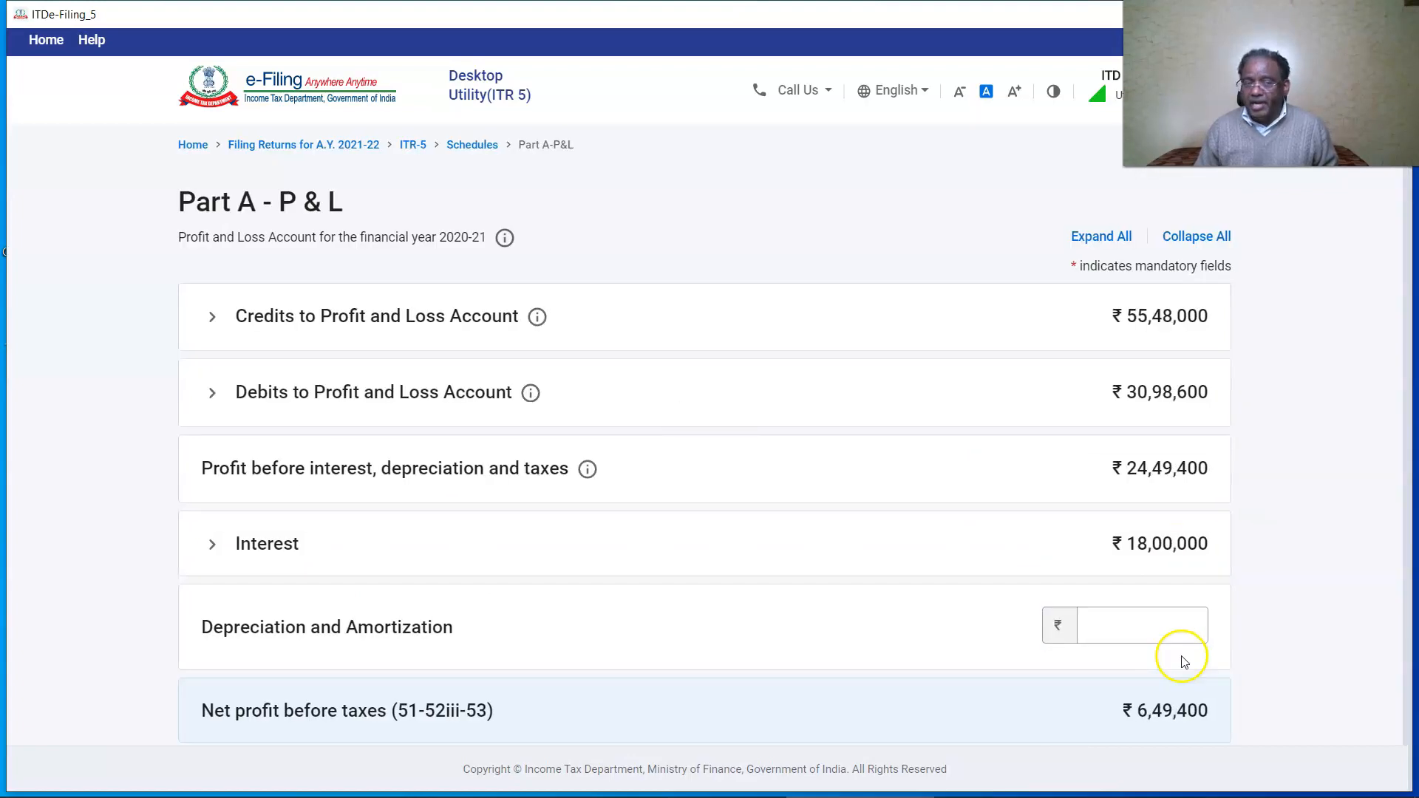
Enter depreciation and amortization of 2,000 and confirm the P&L schedule.
{"action": "scroll", "coordinate": [1146, 414], "scroll_direction": "down", "scroll_amount": 3}
{"action": "left_click", "coordinate": [1139, 402]}
{"action": "type", "text": "2000"}
{"action": "left_click", "coordinate": [1273, 403]}
{"action": "scroll", "coordinate": [1277, 407], "scroll_direction": "down", "scroll_amount": 1}
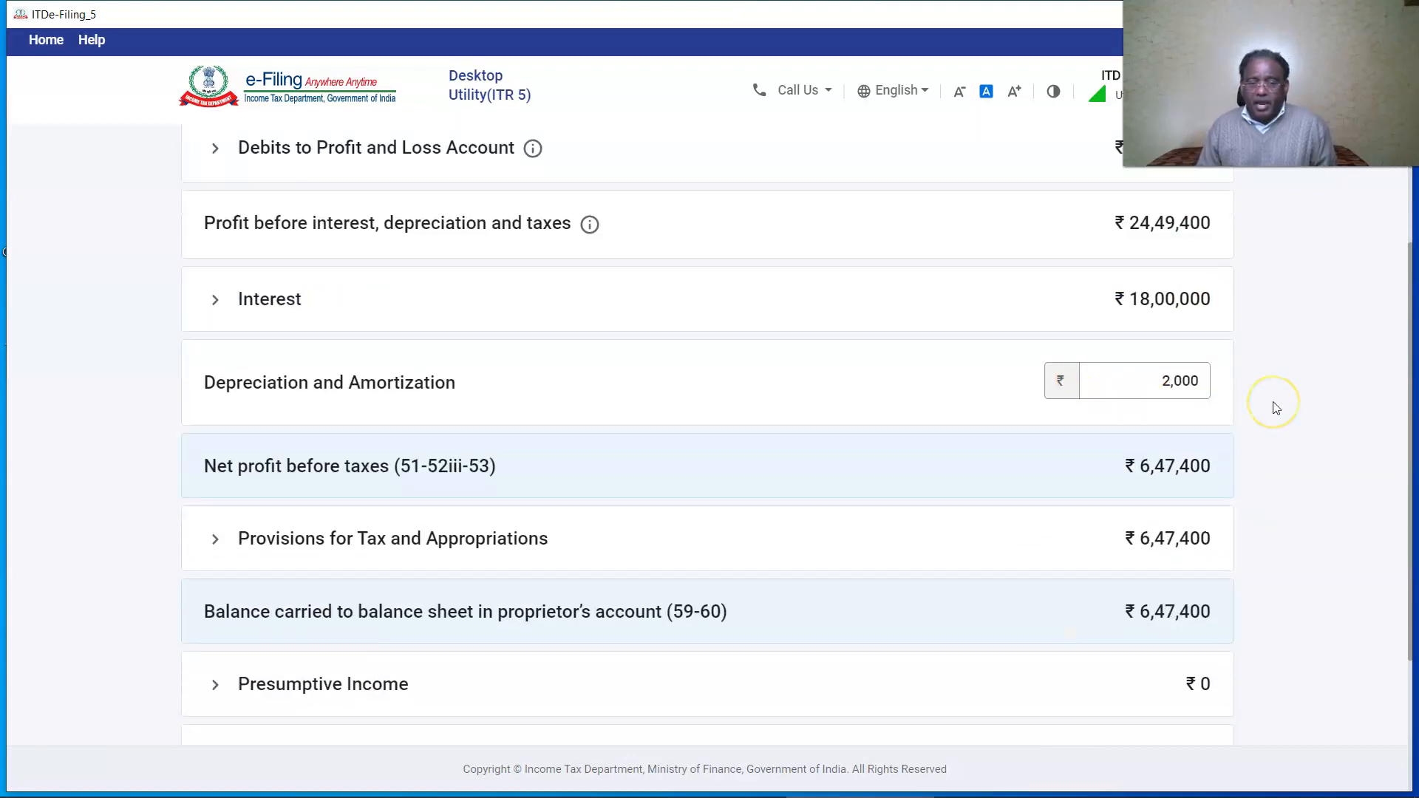
{"action": "scroll", "coordinate": [1276, 407], "scroll_direction": "down", "scroll_amount": 1}
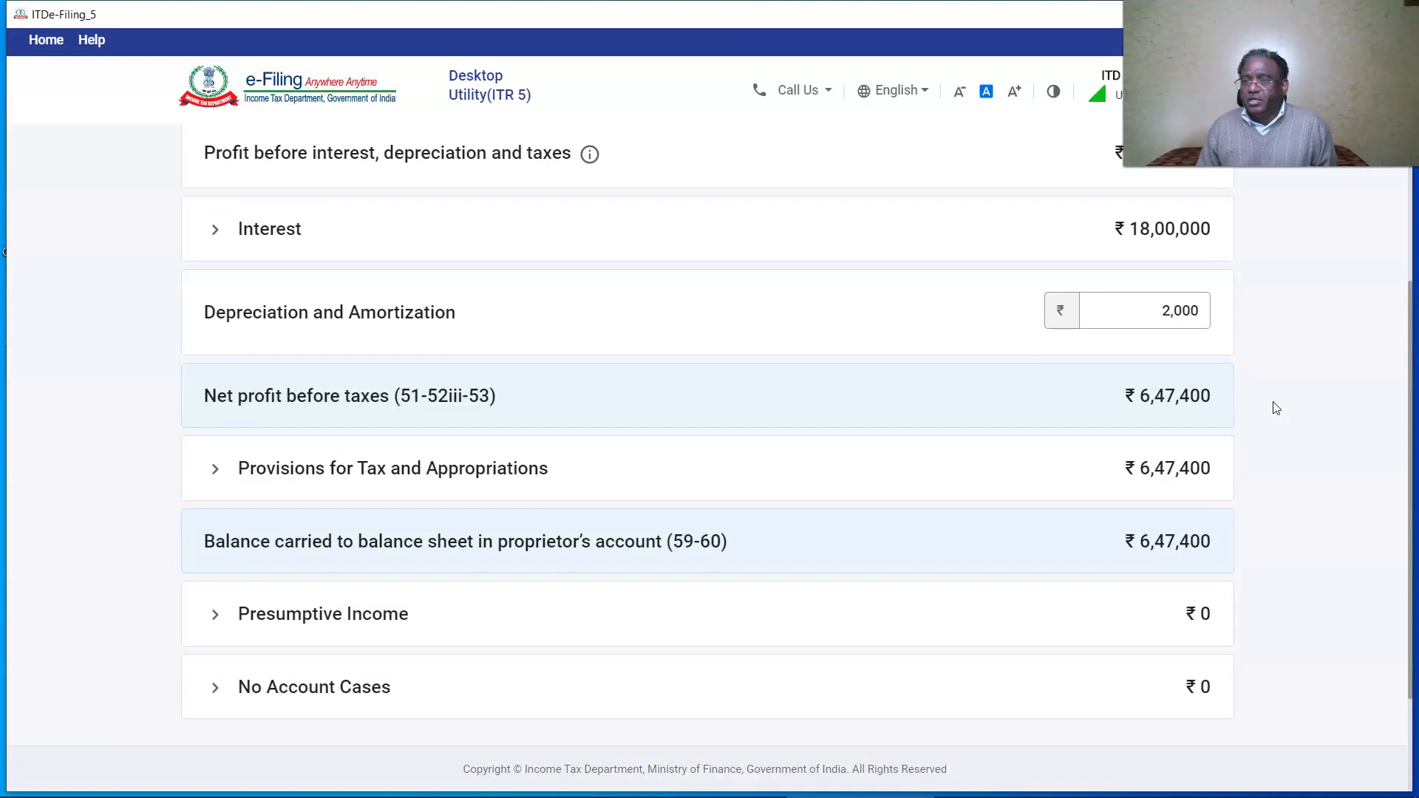
{"action": "scroll", "coordinate": [1276, 407], "scroll_direction": "down", "scroll_amount": 2}
{"action": "left_click", "coordinate": [1176, 595]}
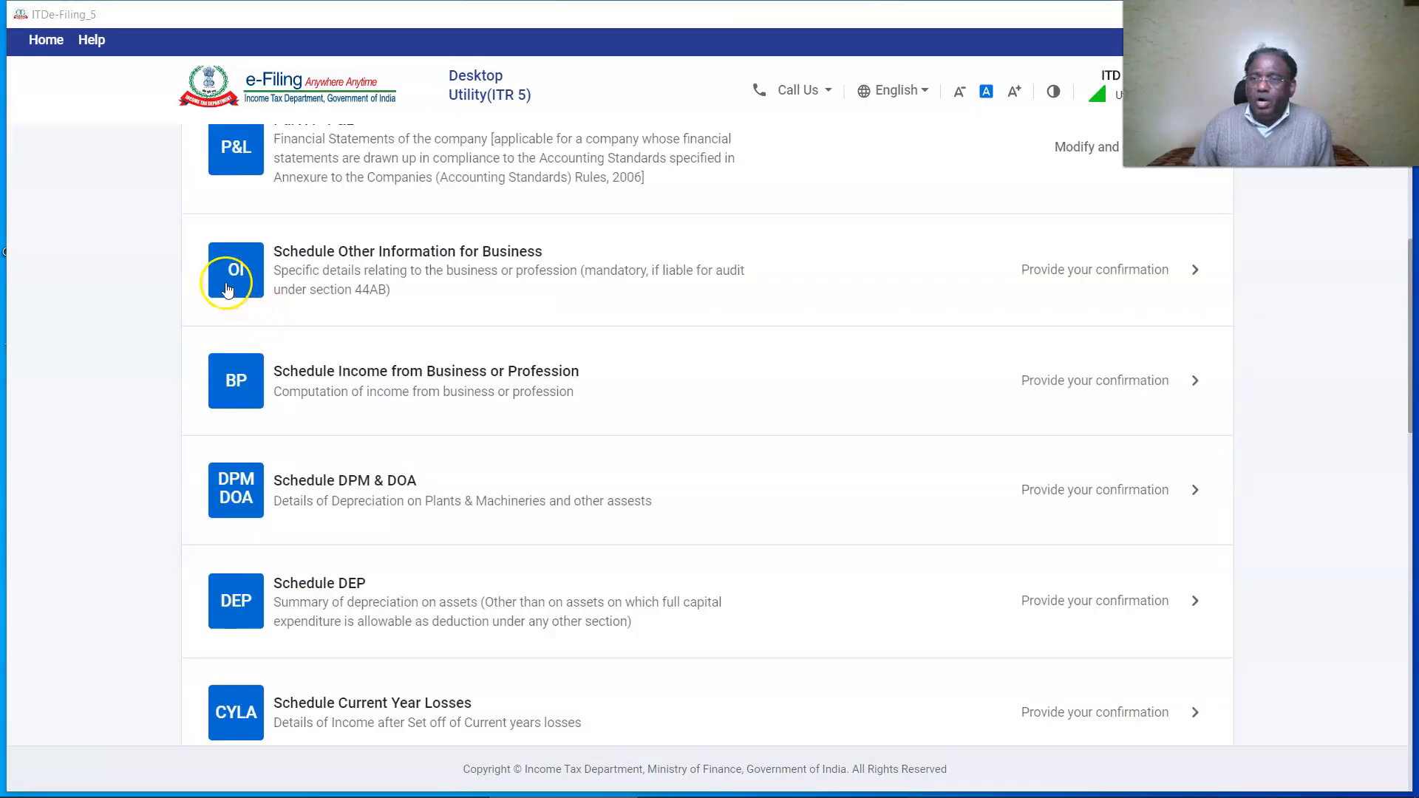
In Schedule Other Information, enter 56,000 at item 7c and save the section 37 disallowances.
{"action": "left_click", "coordinate": [227, 288]}
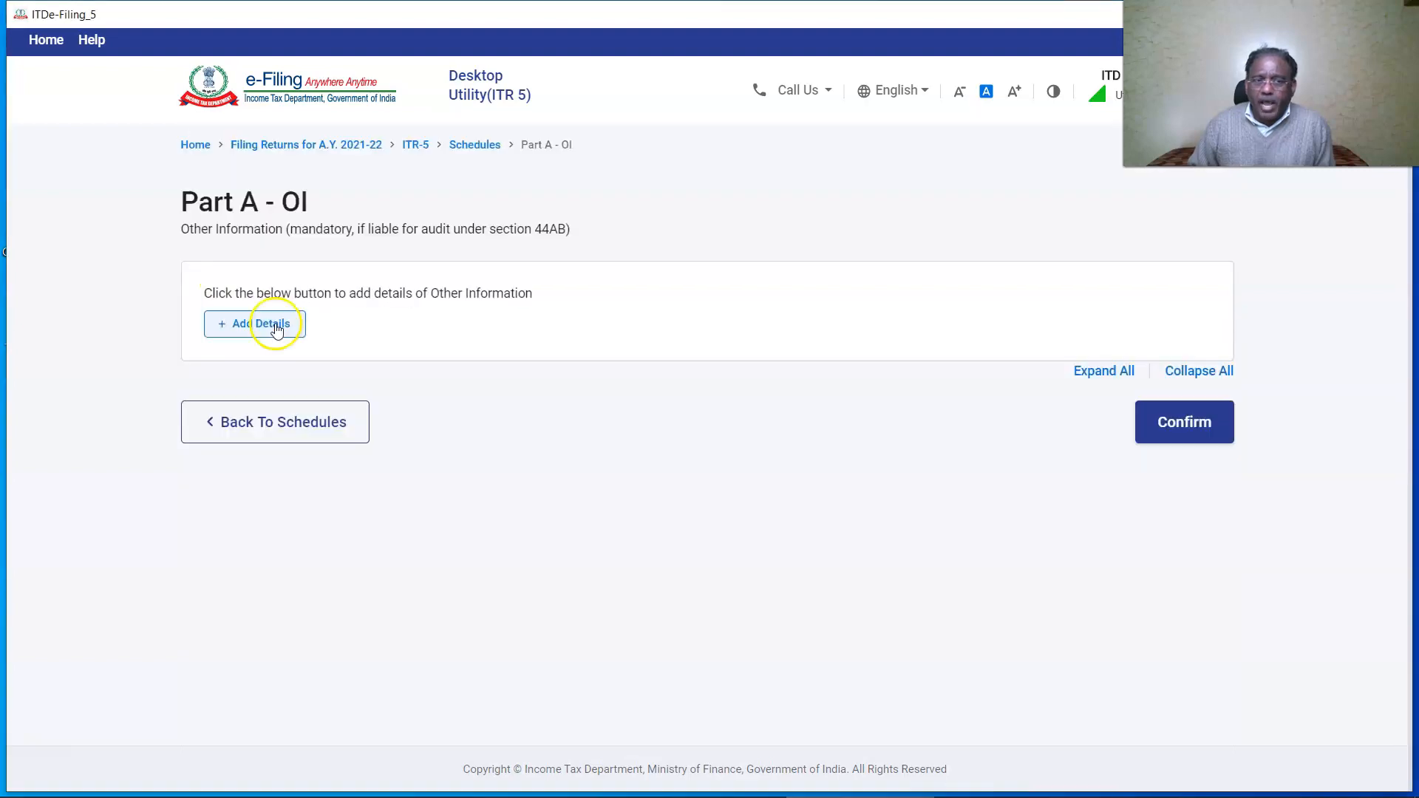
{"action": "left_click", "coordinate": [275, 325]}
{"action": "scroll", "coordinate": [832, 421], "scroll_direction": "down", "scroll_amount": 10}
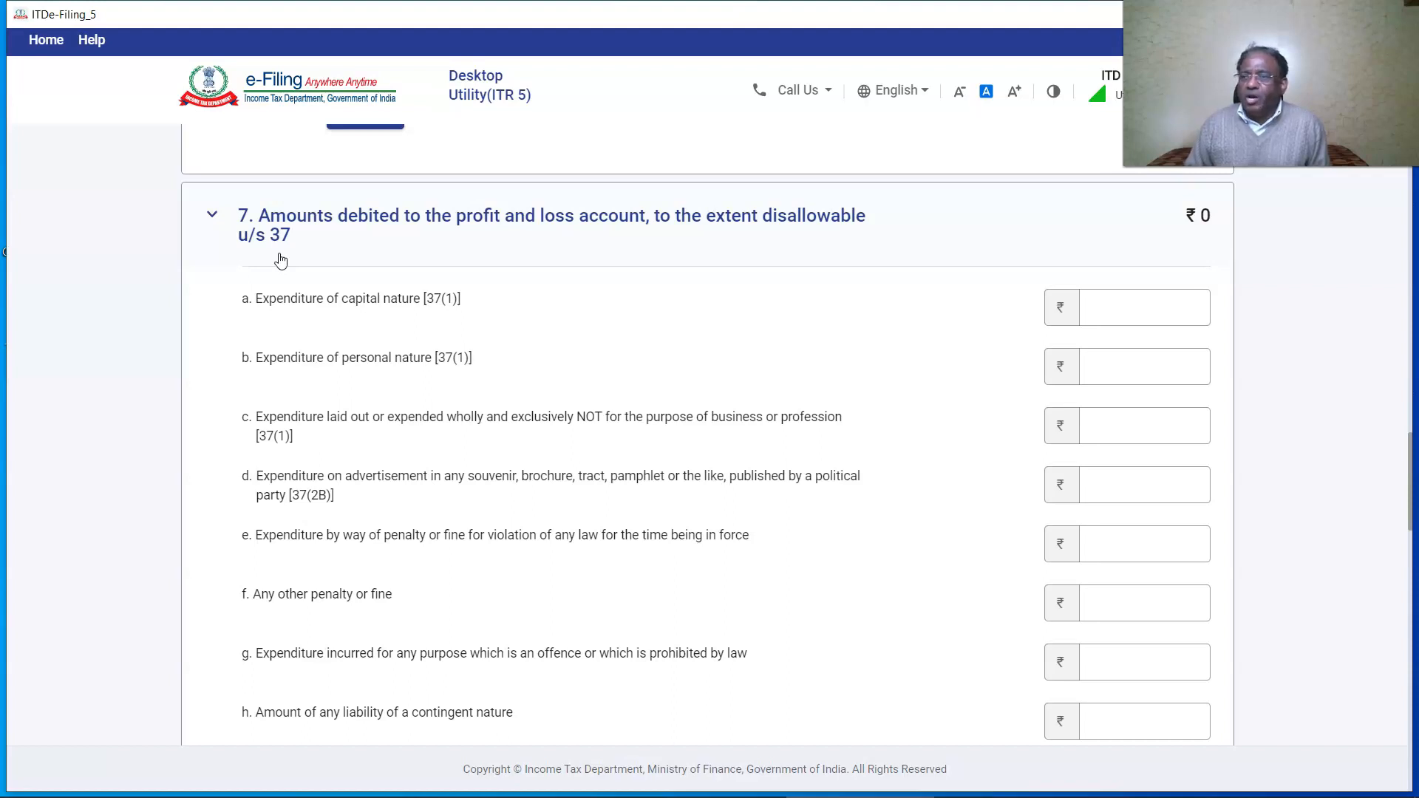
{"action": "left_click", "coordinate": [297, 272]}
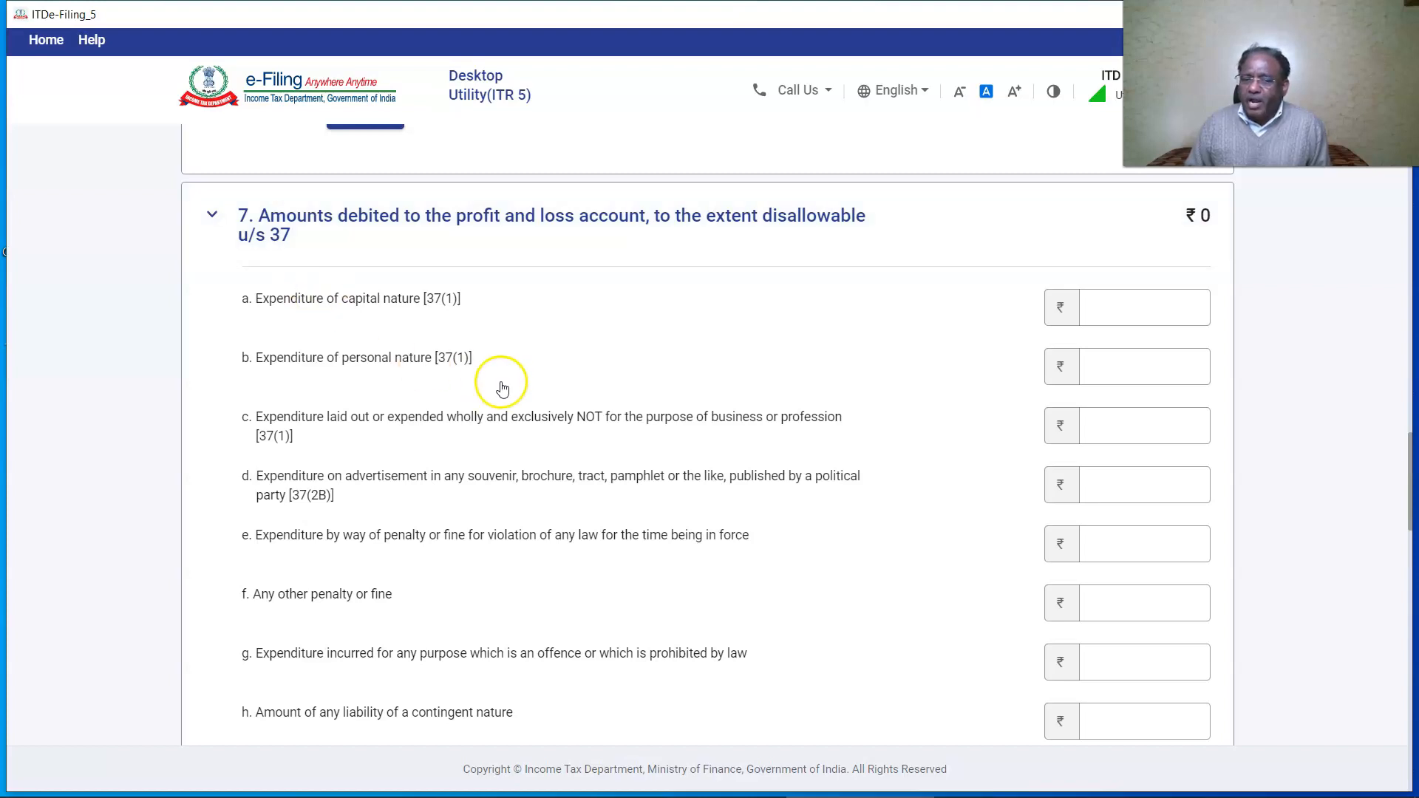
{"action": "left_click", "coordinate": [1191, 441]}
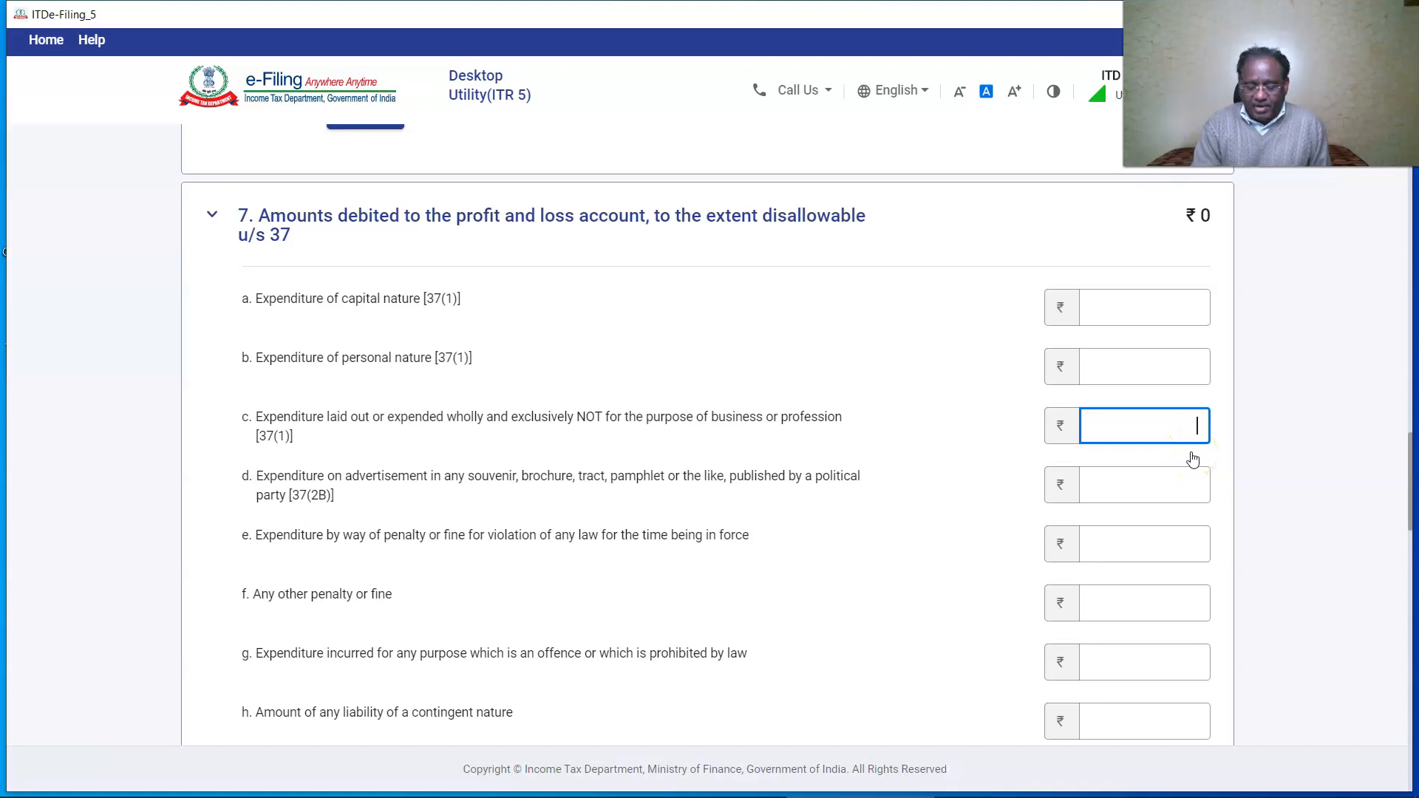
{"action": "type", "text": "56,000"}
{"action": "left_click", "coordinate": [1255, 458]}
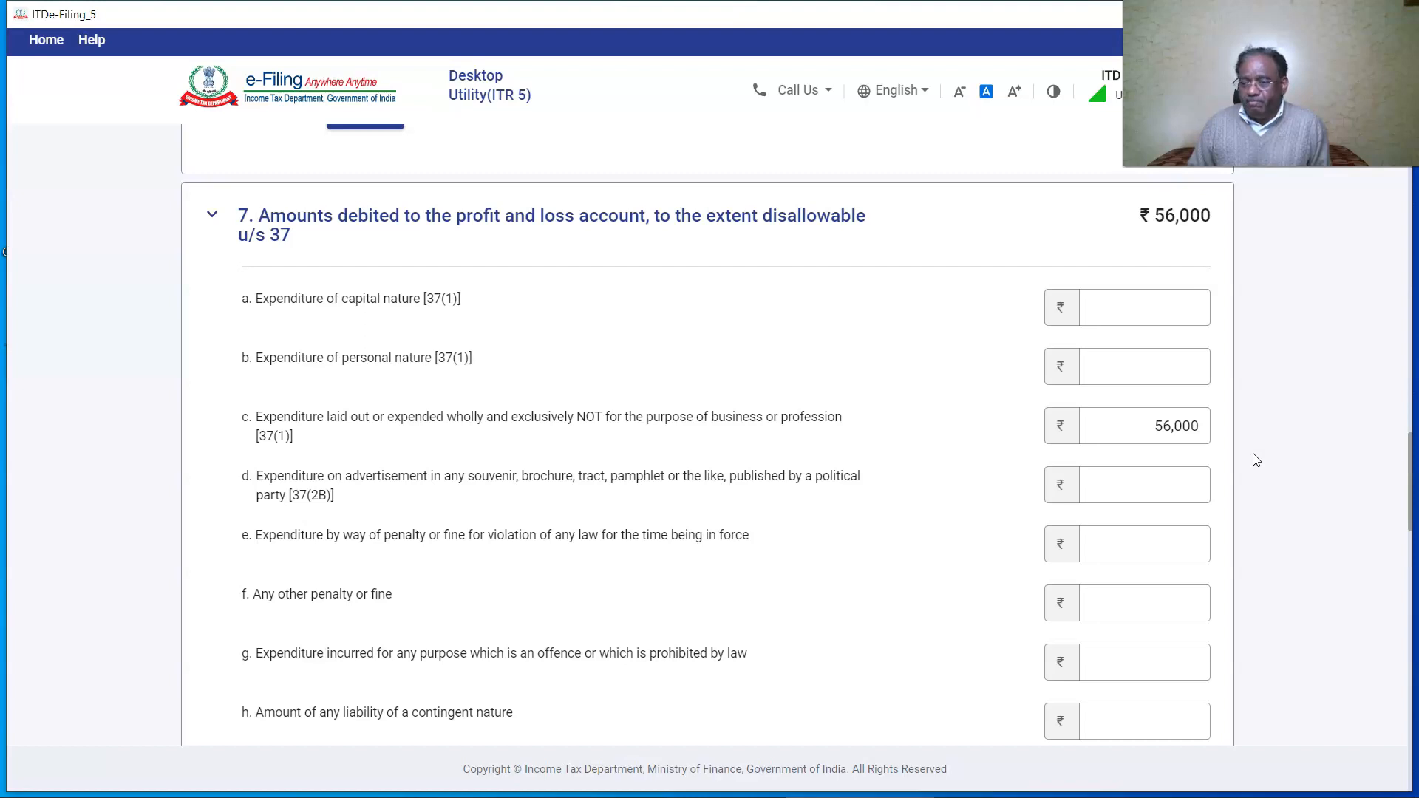
{"action": "scroll", "coordinate": [1255, 459], "scroll_direction": "down", "scroll_amount": 5}
{"action": "left_click", "coordinate": [362, 573]}
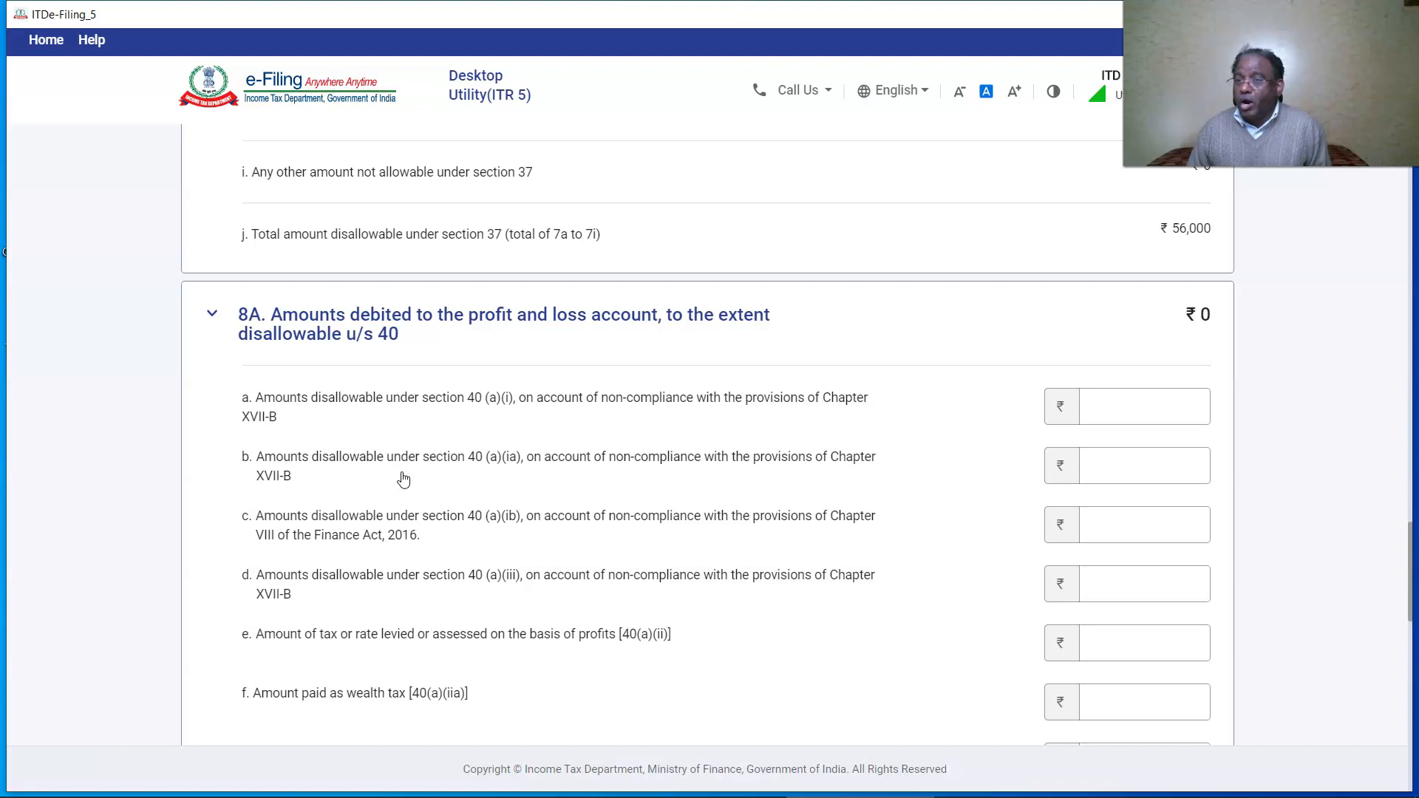
{"action": "scroll", "coordinate": [402, 479], "scroll_direction": "down", "scroll_amount": 3}
Disallow 6,00,000 partner remuneration under section 40 item h and save.
{"action": "left_click", "coordinate": [1122, 559]}
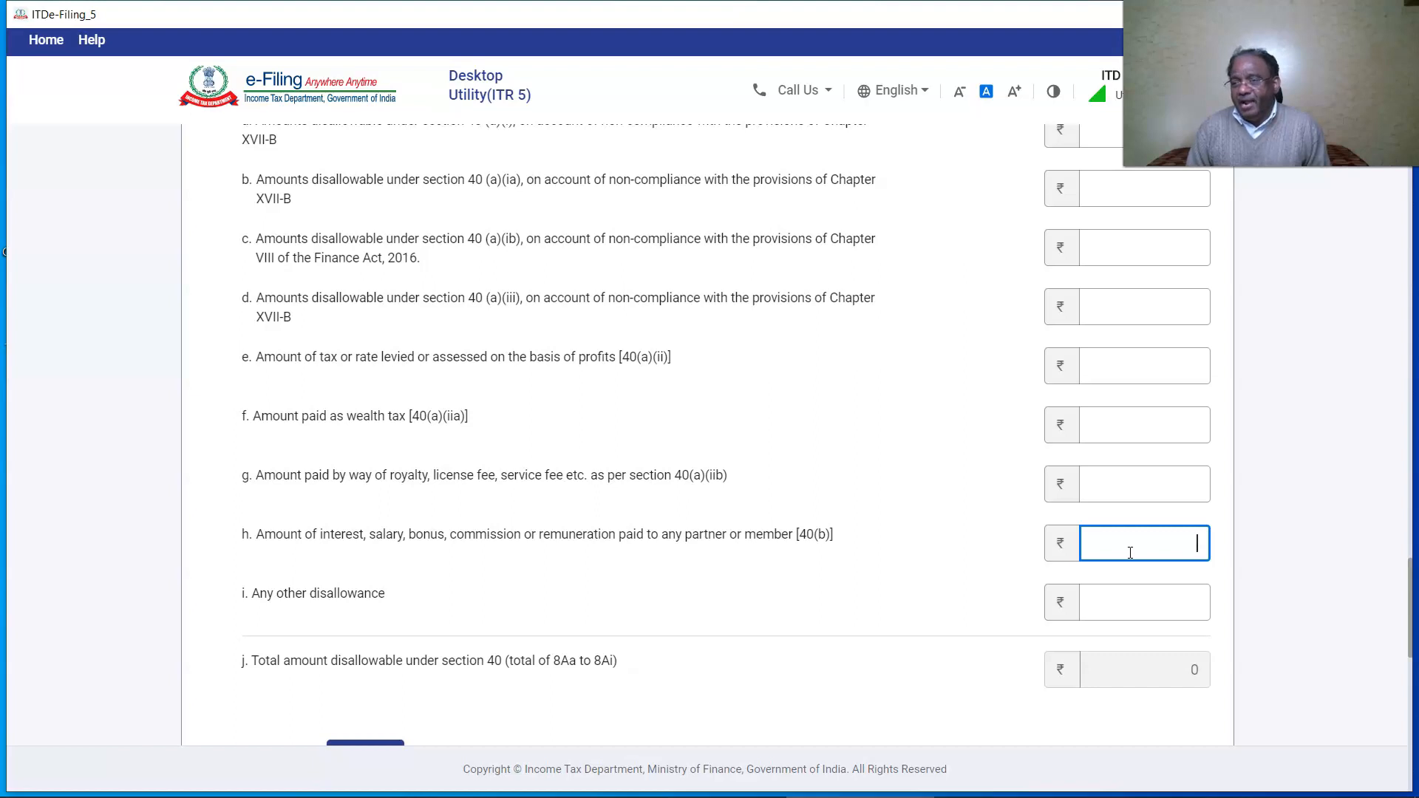
{"action": "left_click", "coordinate": [1133, 547]}
{"action": "type", "text": "600000"}
{"action": "scroll", "coordinate": [813, 562], "scroll_direction": "down", "scroll_amount": 3}
{"action": "left_click", "coordinate": [392, 571]}
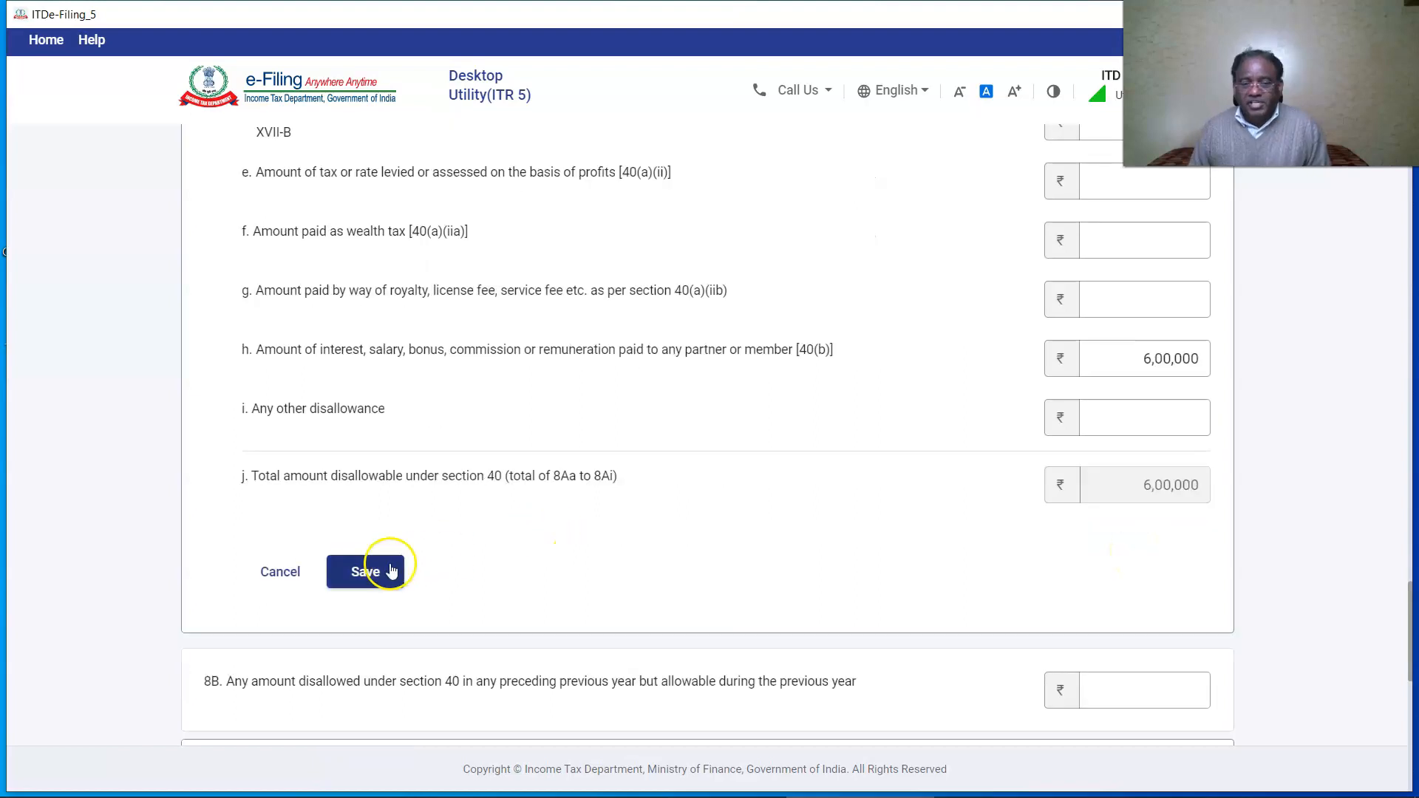
Enter 40,000 at 9b and the 9a amount under section 40A, save, and confirm Schedule OI.
{"action": "left_click", "coordinate": [1183, 406]}
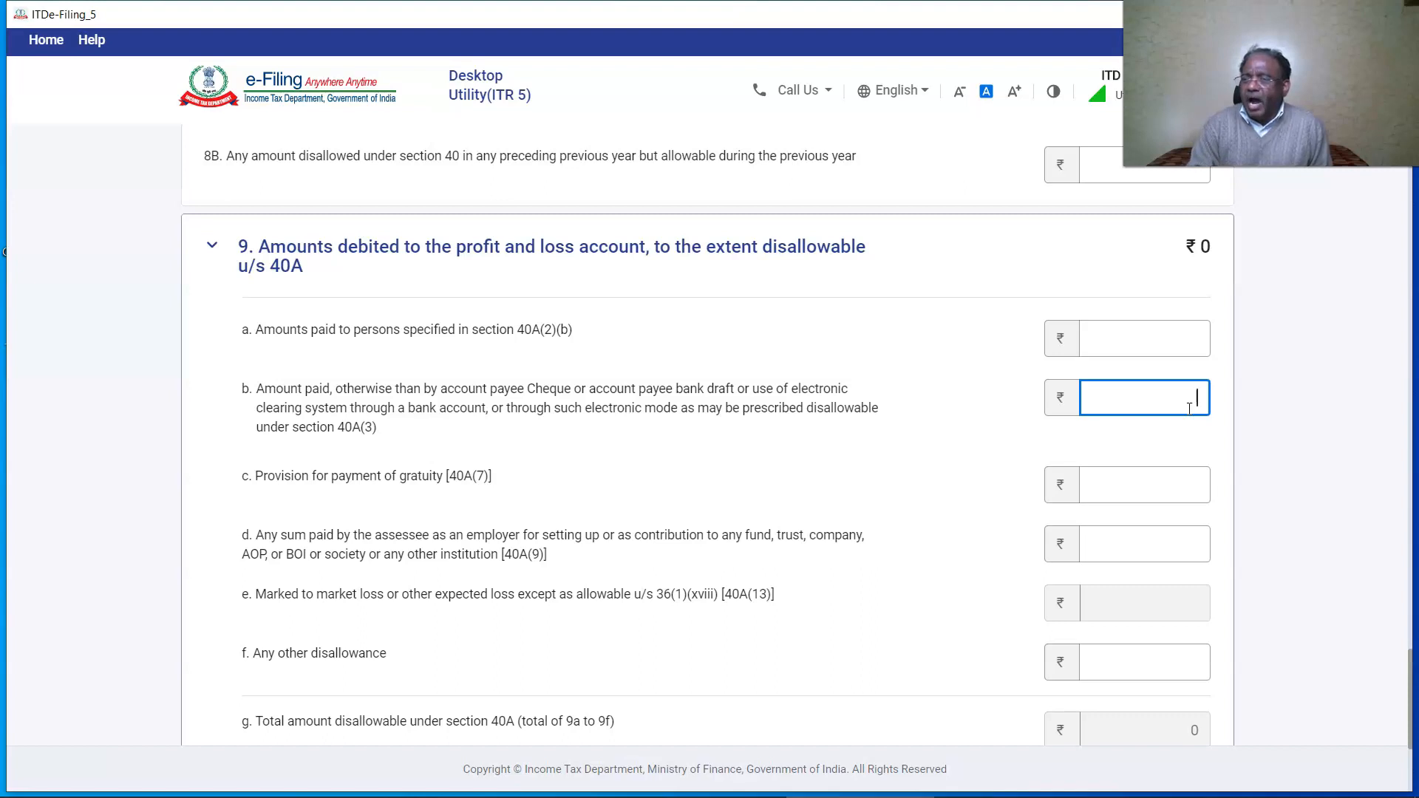
{"action": "type", "text": "40000"}
{"action": "left_click", "coordinate": [1161, 341]}
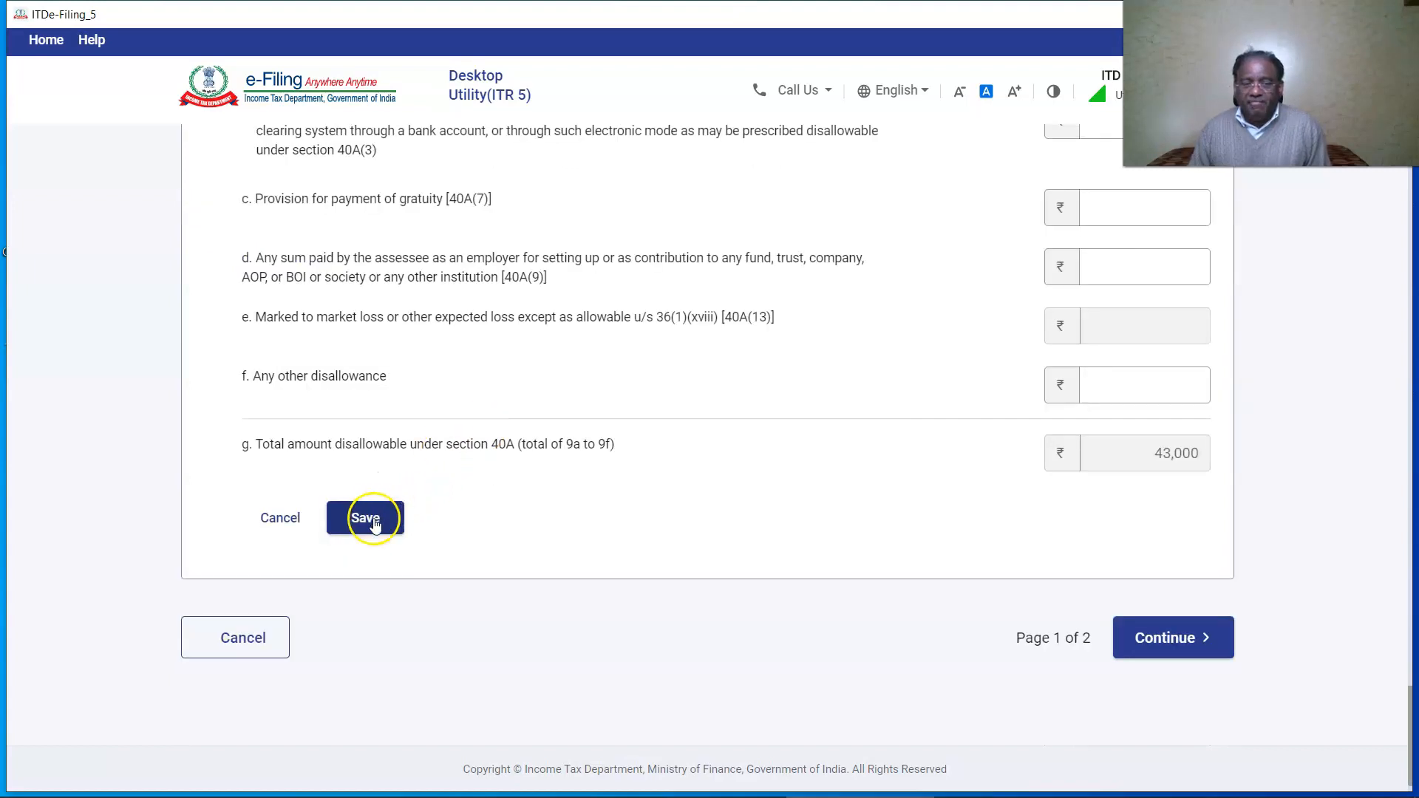
{"action": "left_click", "coordinate": [371, 519]}
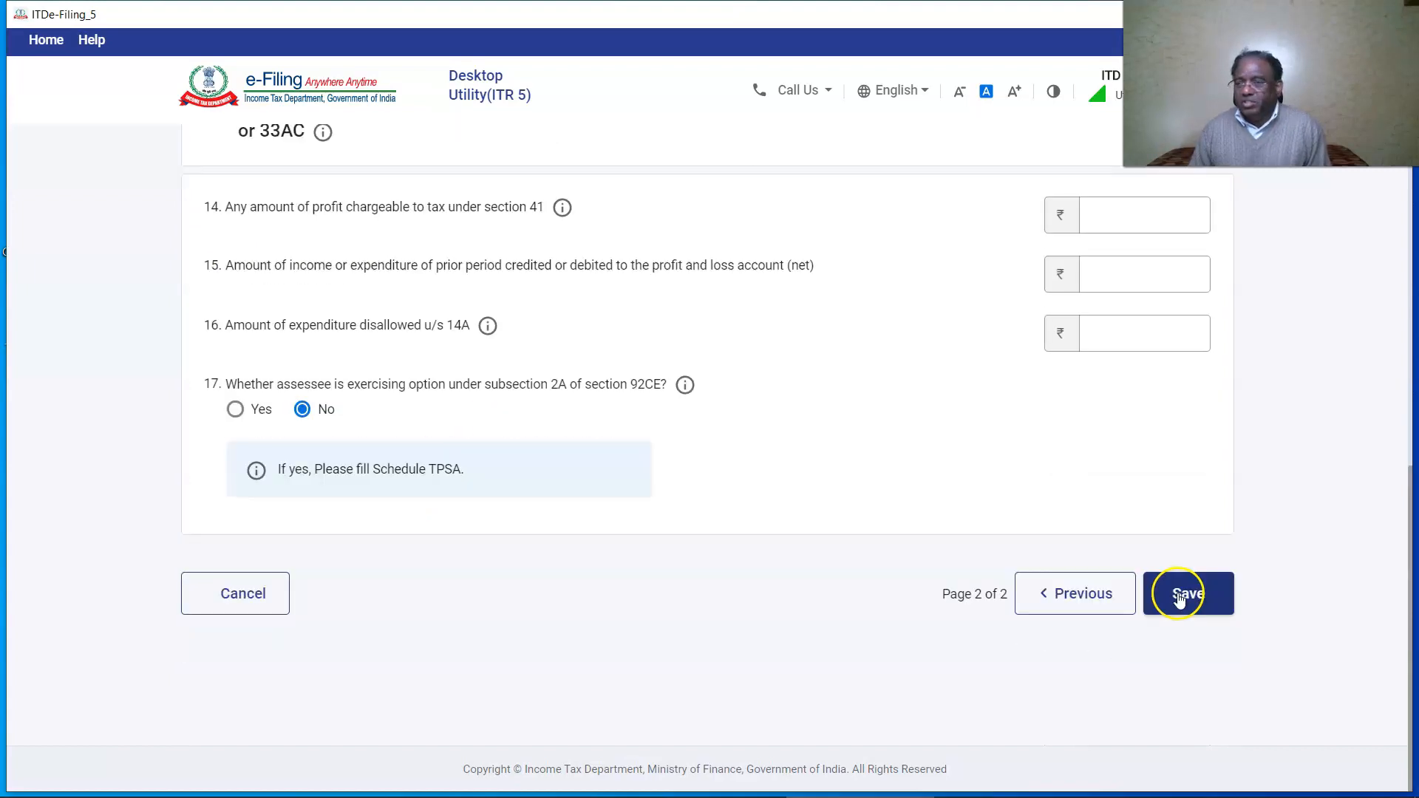
{"action": "left_click", "coordinate": [1178, 593]}
{"action": "scroll", "coordinate": [1178, 595], "scroll_direction": "down", "scroll_amount": 15}
{"action": "left_click", "coordinate": [1182, 602]}
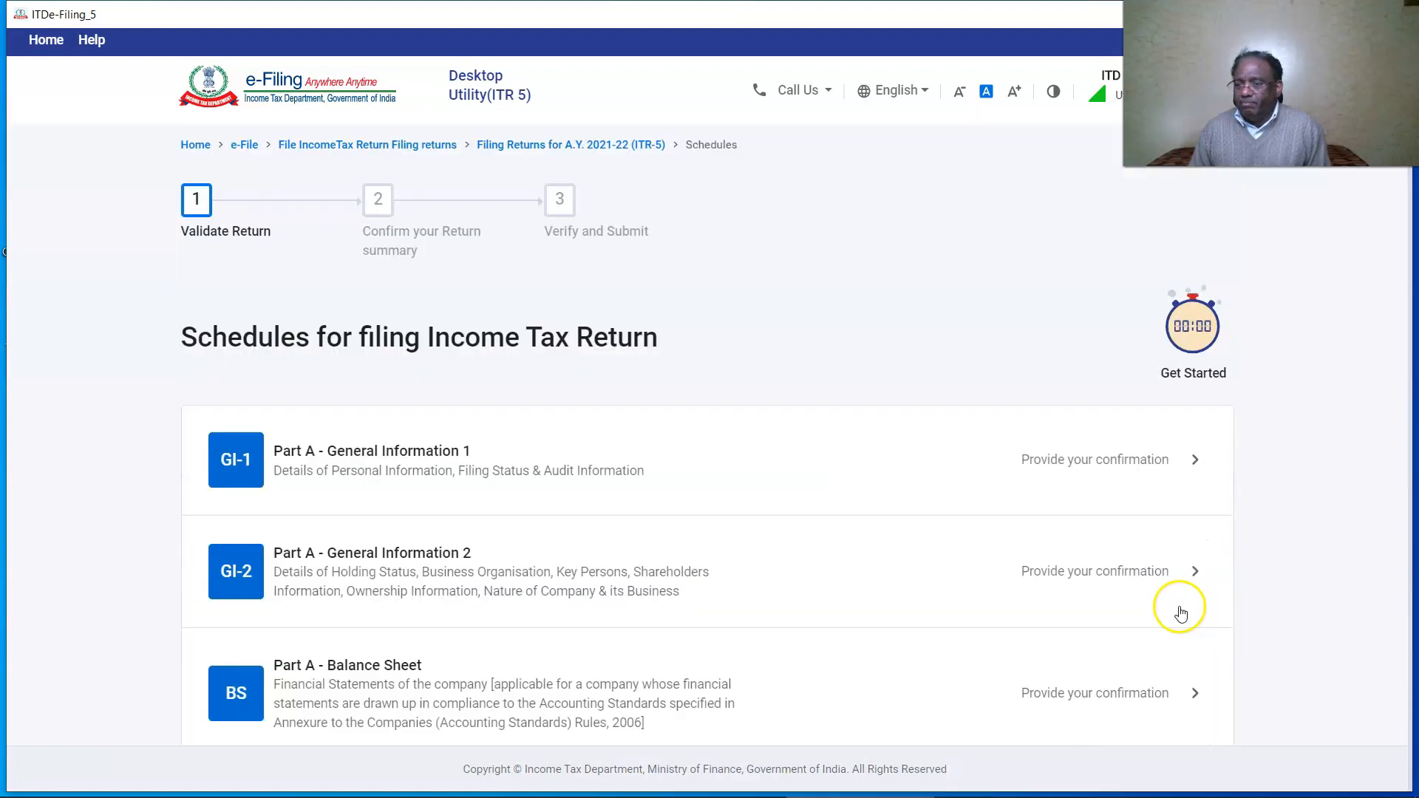
Add a 2,000 Income Tax Refund under other exempt income in Schedule EI and confirm.
{"action": "scroll", "coordinate": [234, 655], "scroll_direction": "down", "scroll_amount": 7}
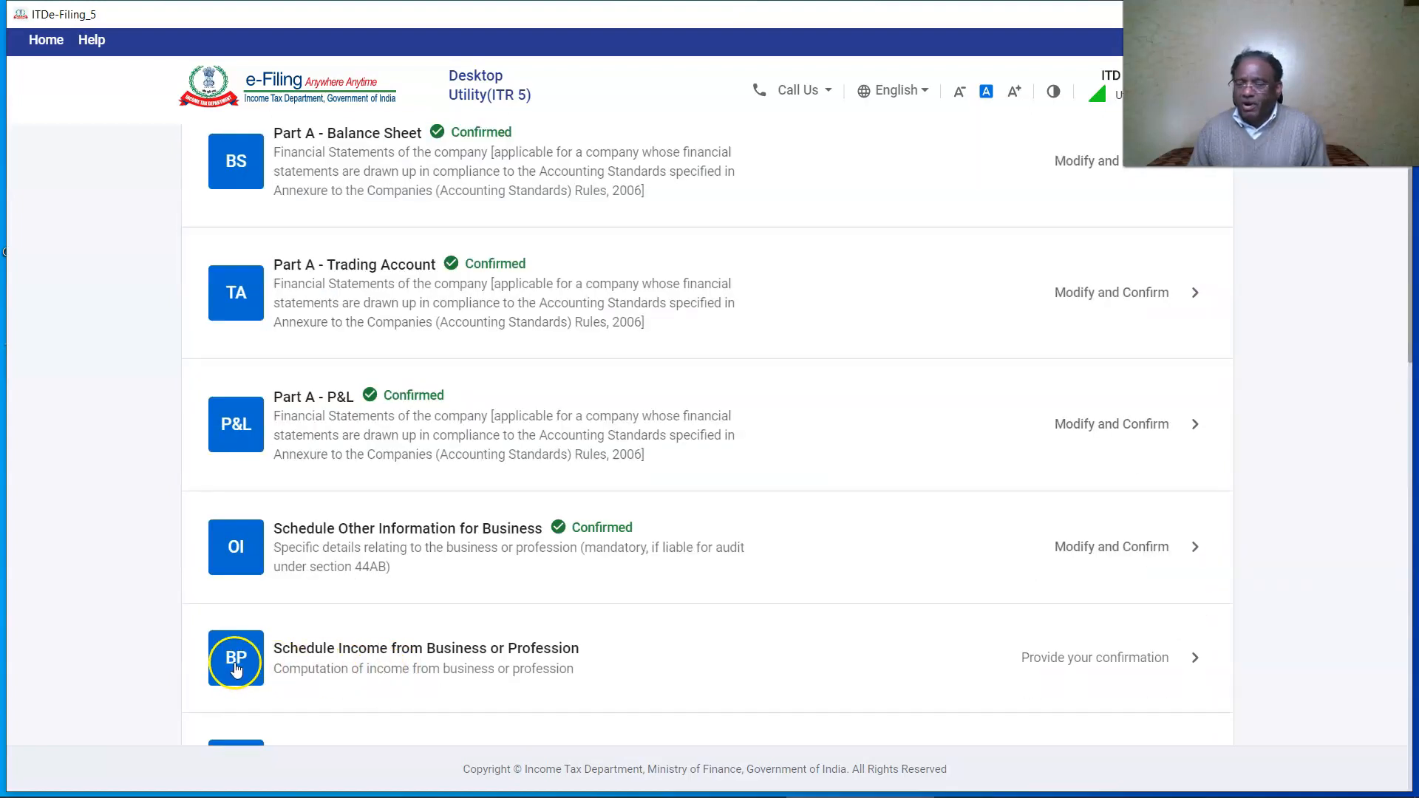
{"action": "scroll", "coordinate": [233, 662], "scroll_direction": "down", "scroll_amount": 15}
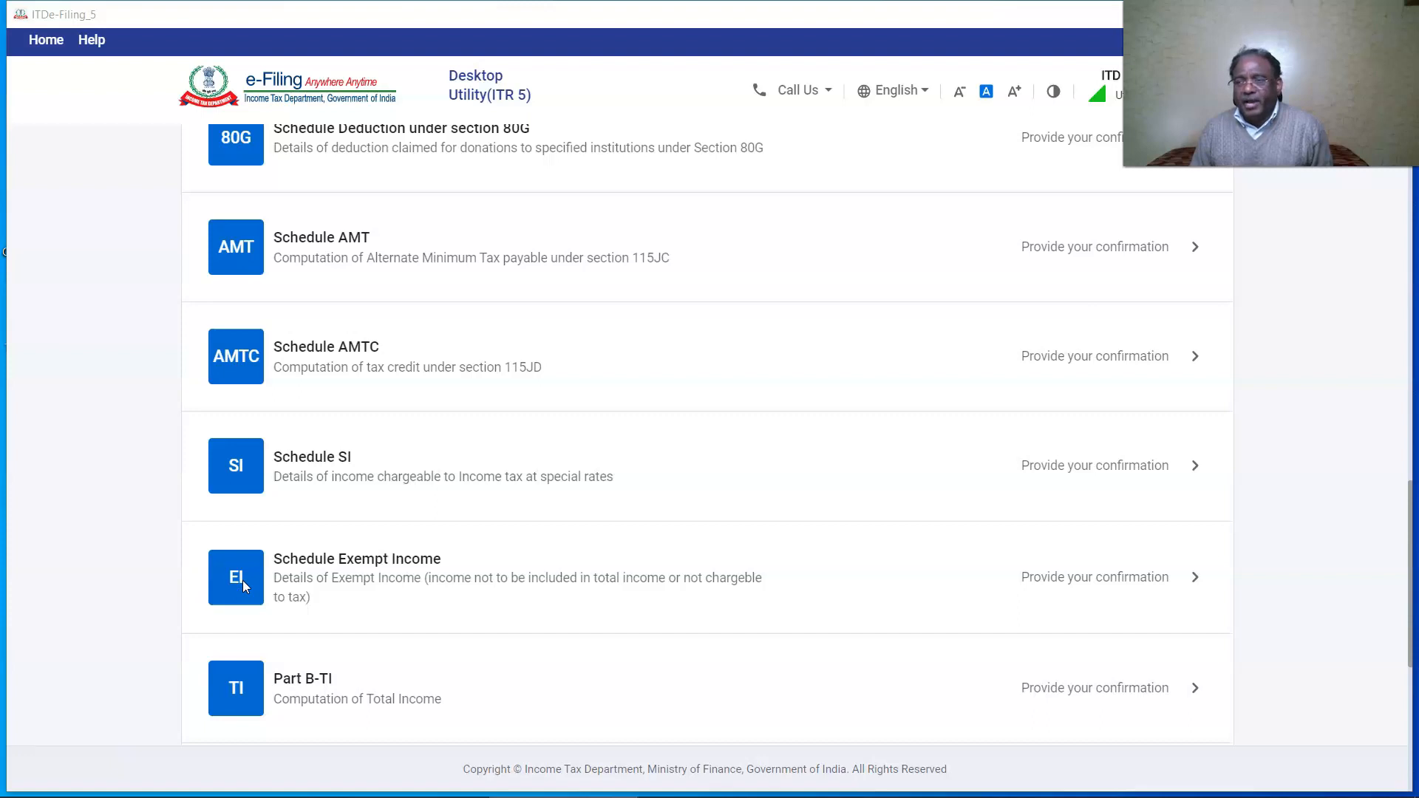
{"action": "left_click", "coordinate": [243, 579]}
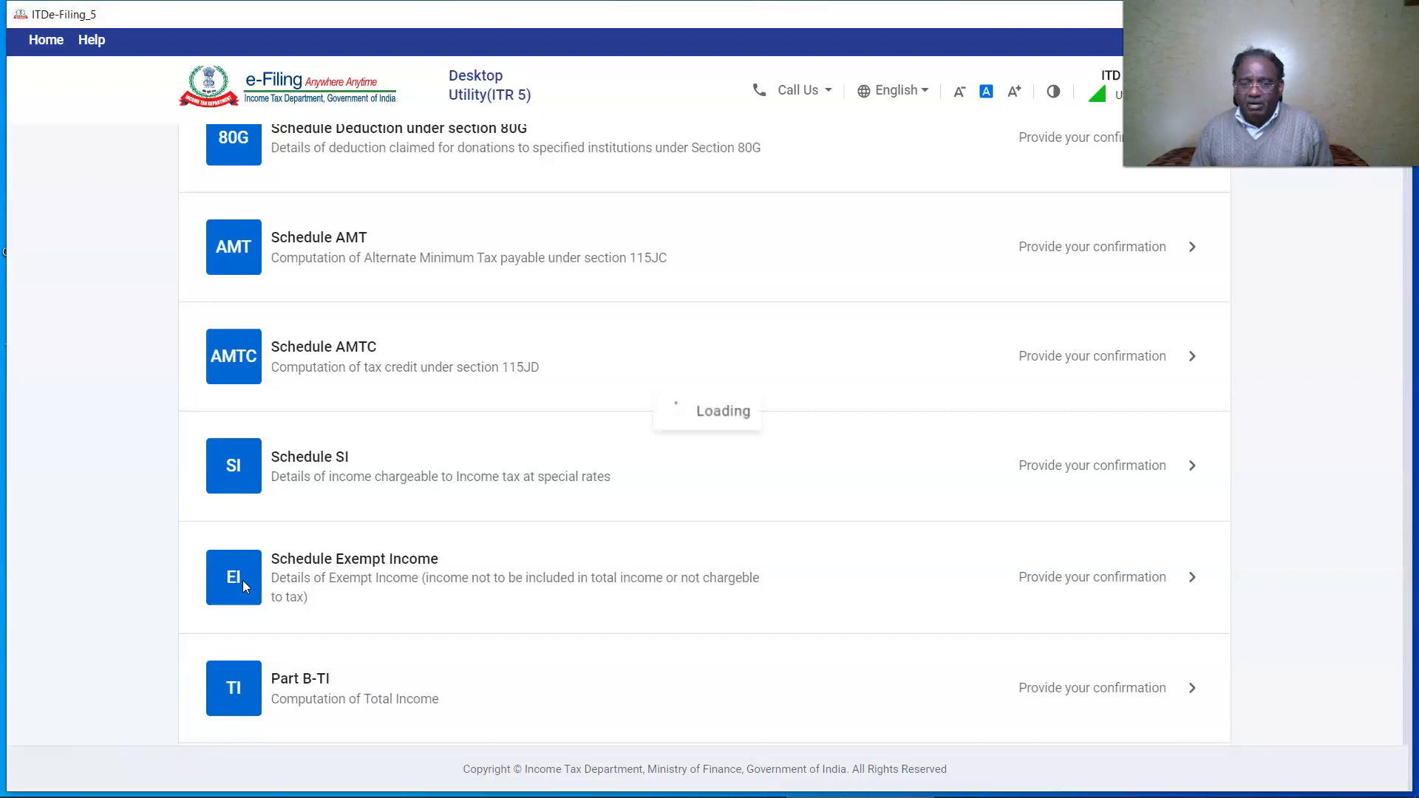
{"action": "left_click", "coordinate": [399, 543]}
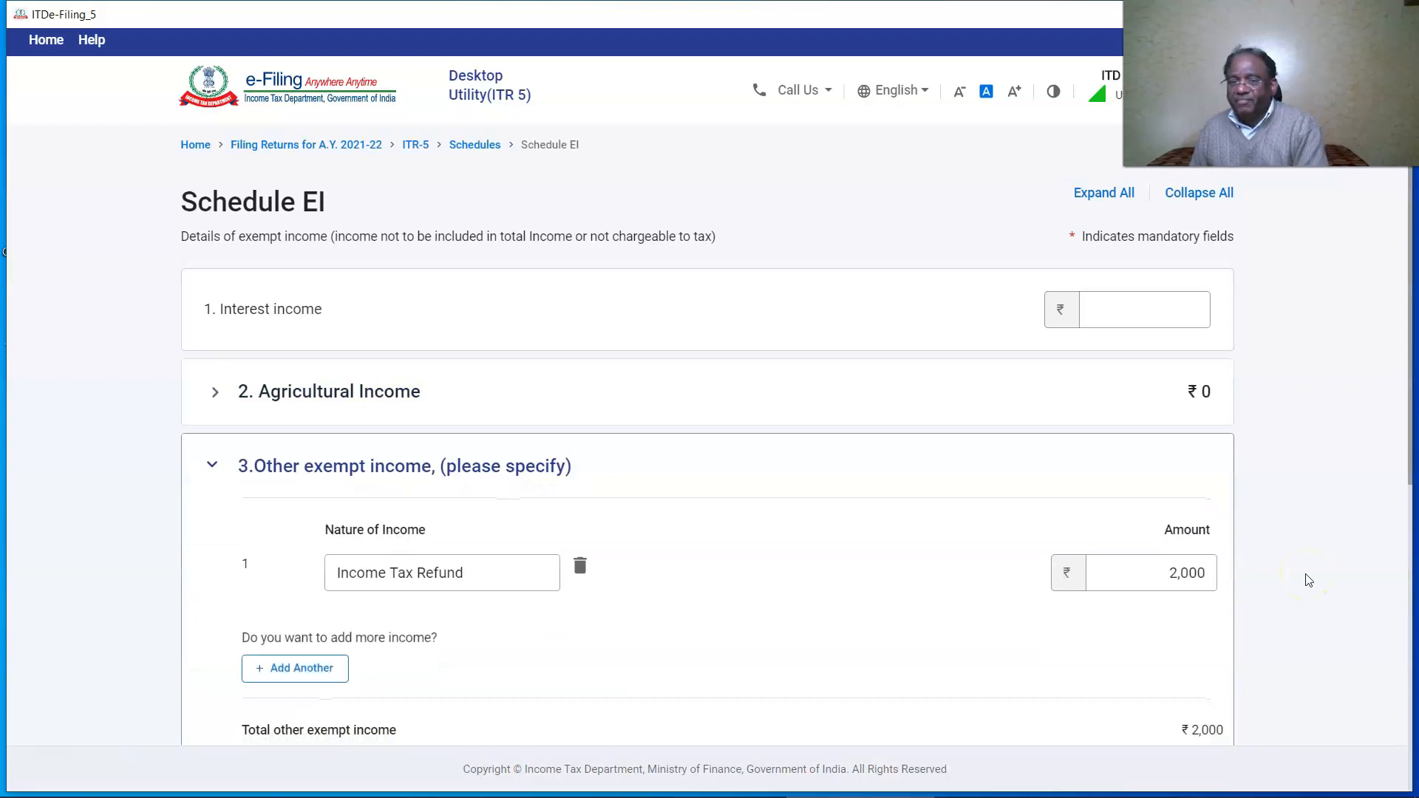
{"action": "scroll", "coordinate": [1309, 580], "scroll_direction": "down", "scroll_amount": 6}
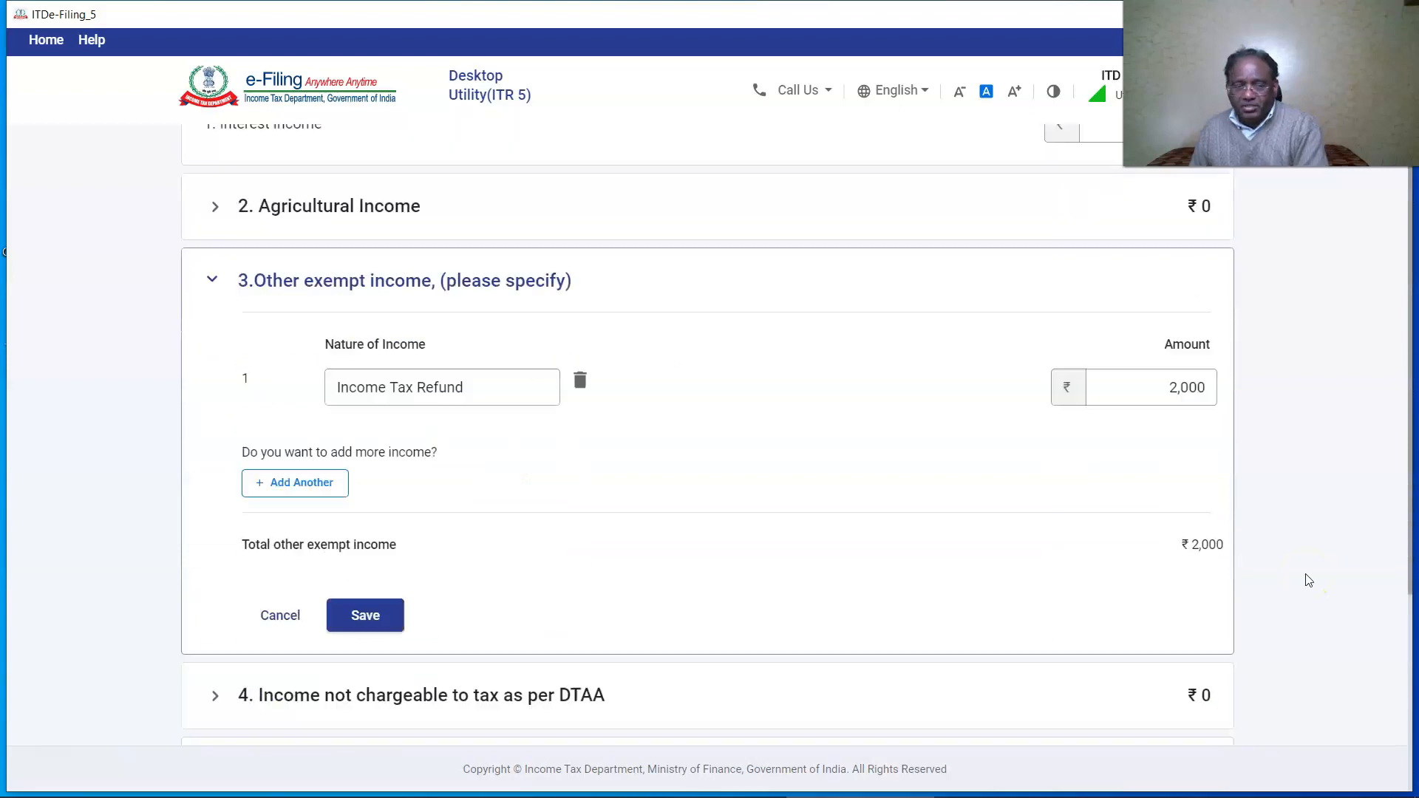
{"action": "left_click", "coordinate": [385, 345]}
{"action": "left_click", "coordinate": [1205, 608]}
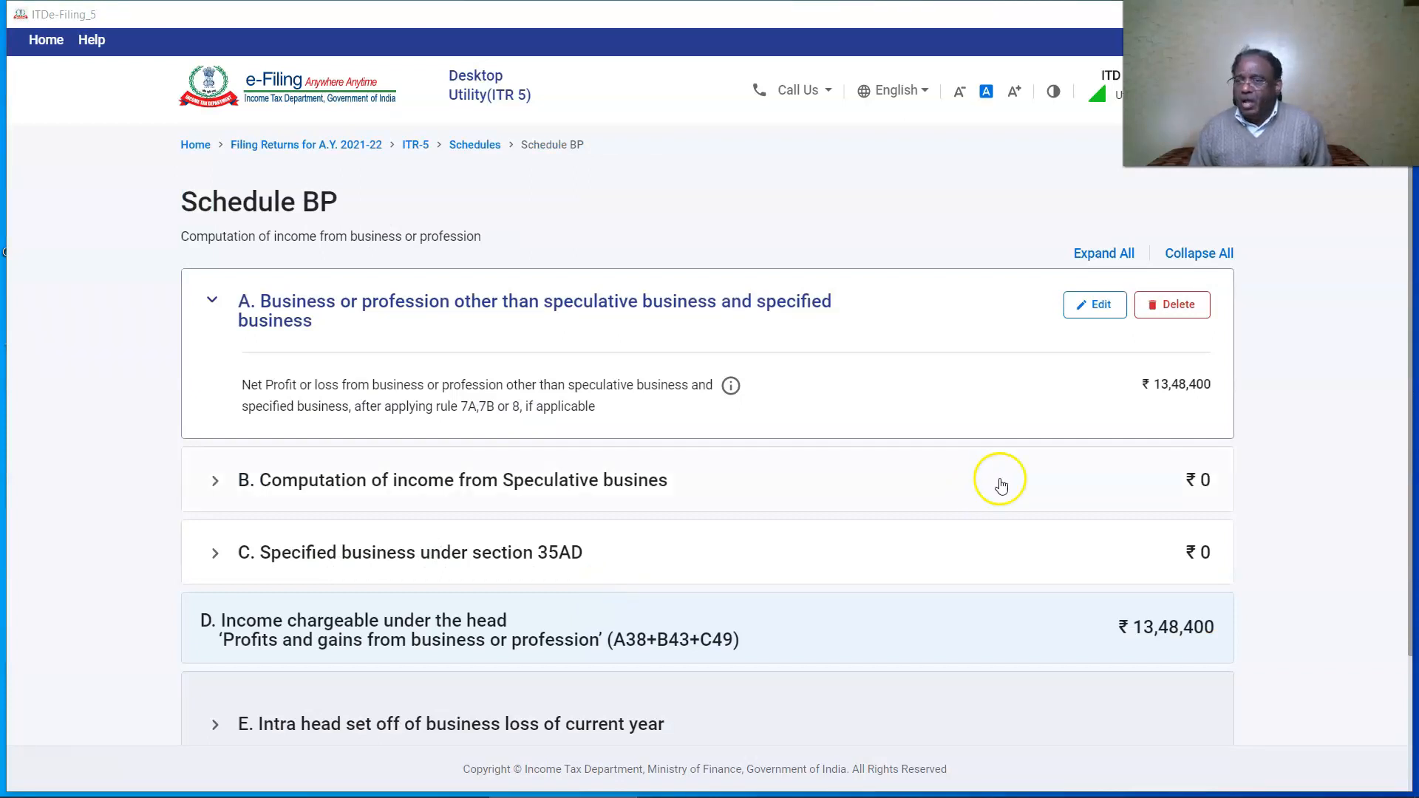
In Schedule BP item 5, enter 'Income Tax Refund' of 2,000 as exempt income, then continue.
{"action": "left_click", "coordinate": [1096, 307]}
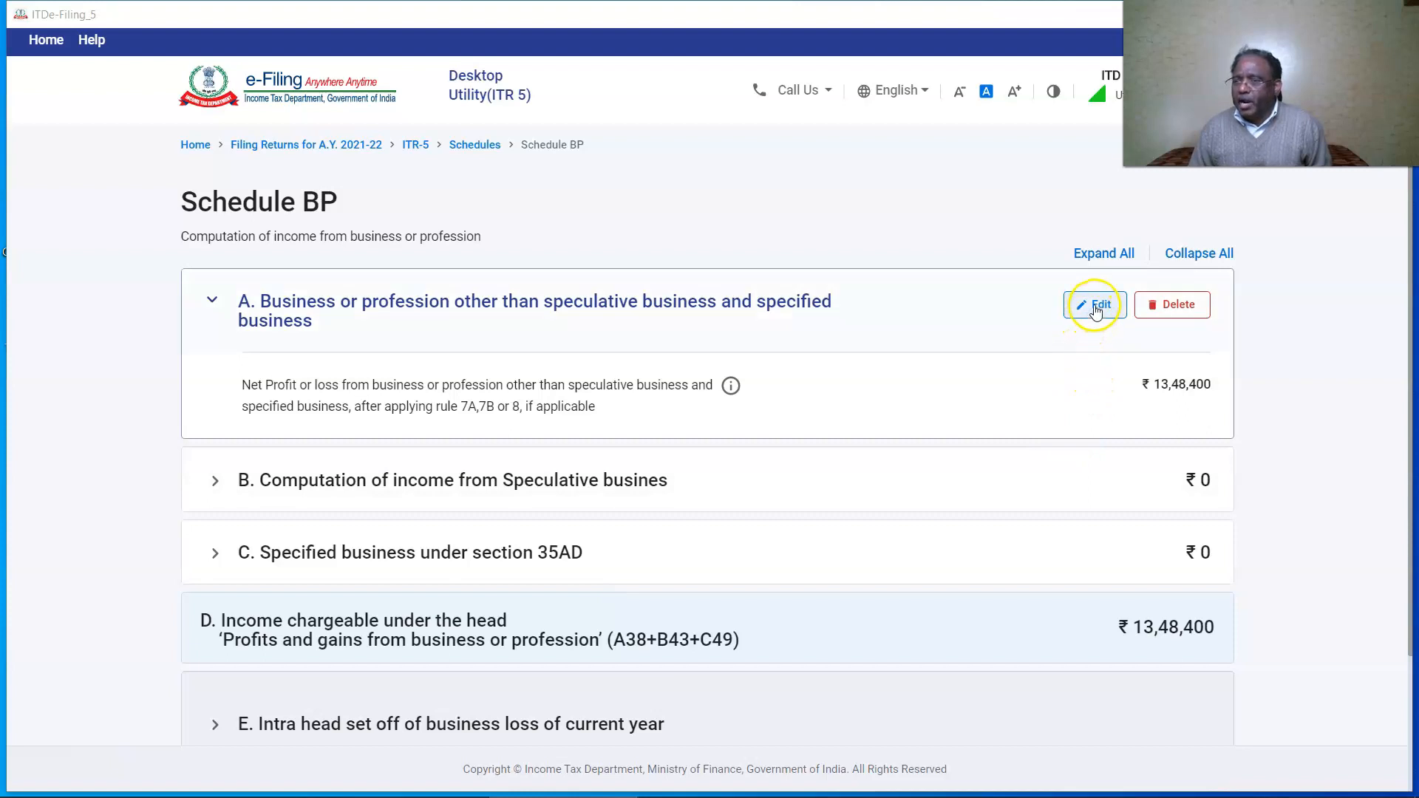
{"action": "scroll", "coordinate": [855, 523], "scroll_direction": "down", "scroll_amount": 5}
{"action": "scroll", "coordinate": [856, 523], "scroll_direction": "down", "scroll_amount": 5}
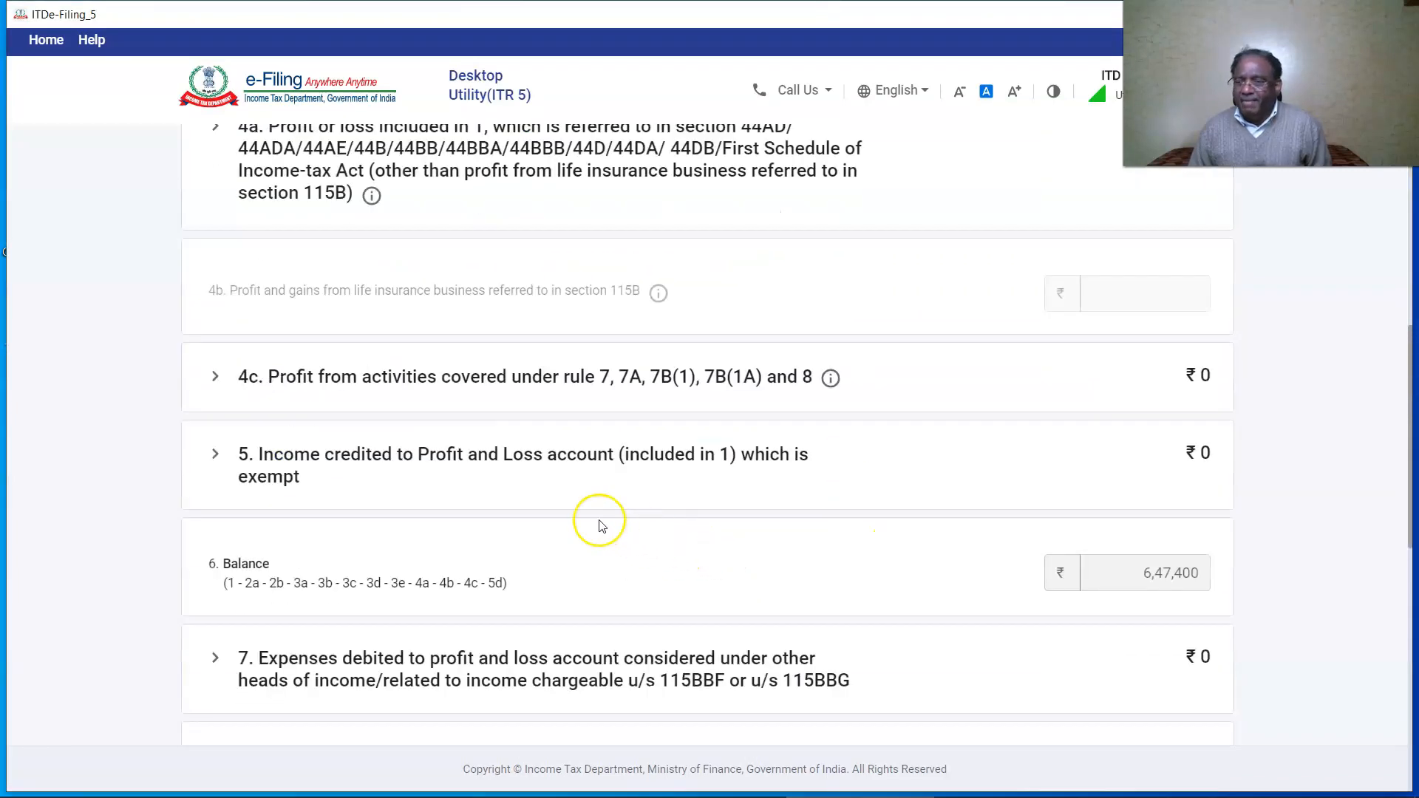
{"action": "left_click", "coordinate": [359, 454]}
{"action": "left_click", "coordinate": [409, 577]}
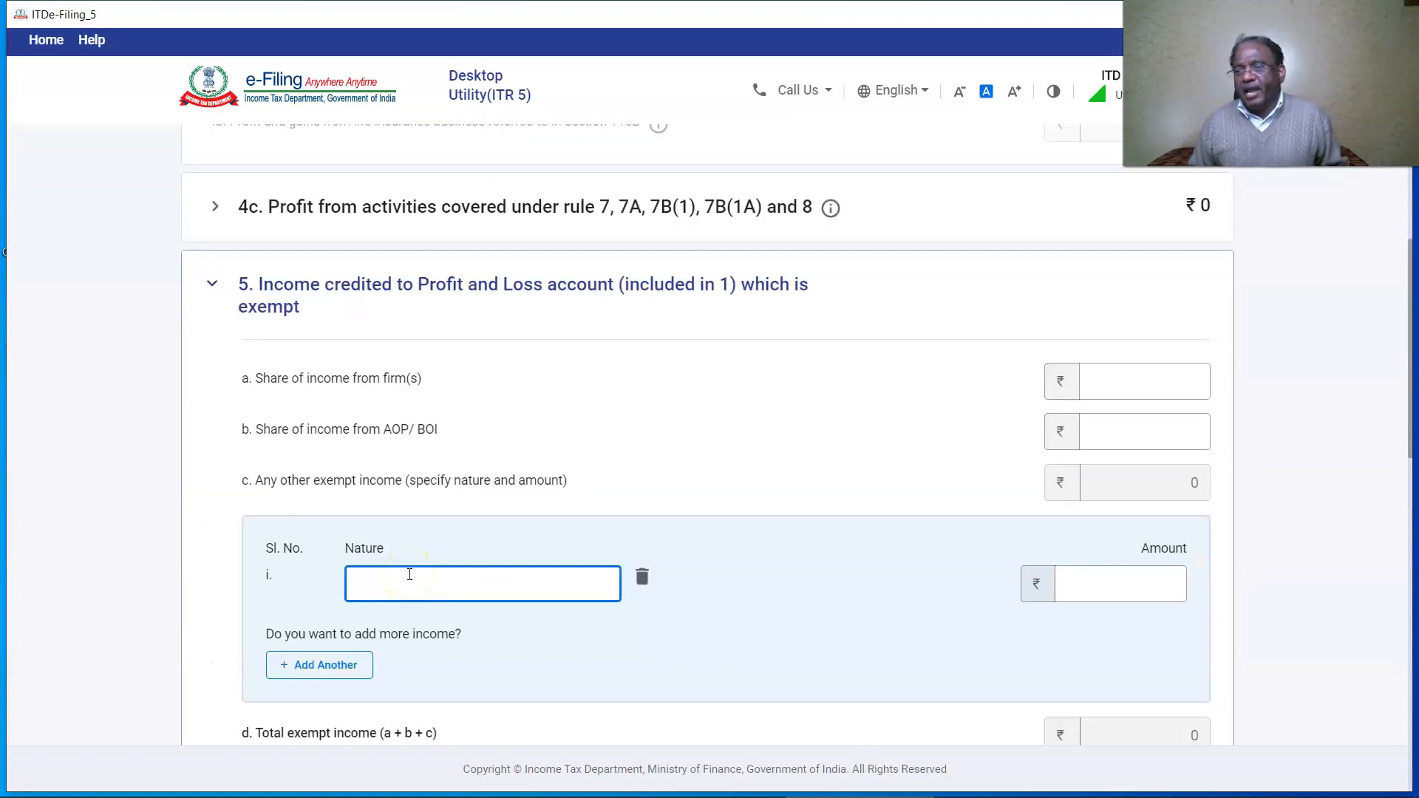
{"action": "type", "text": "Income Tax Refund"}
{"action": "left_click", "coordinate": [1114, 579]}
{"action": "type", "text": "2000"}
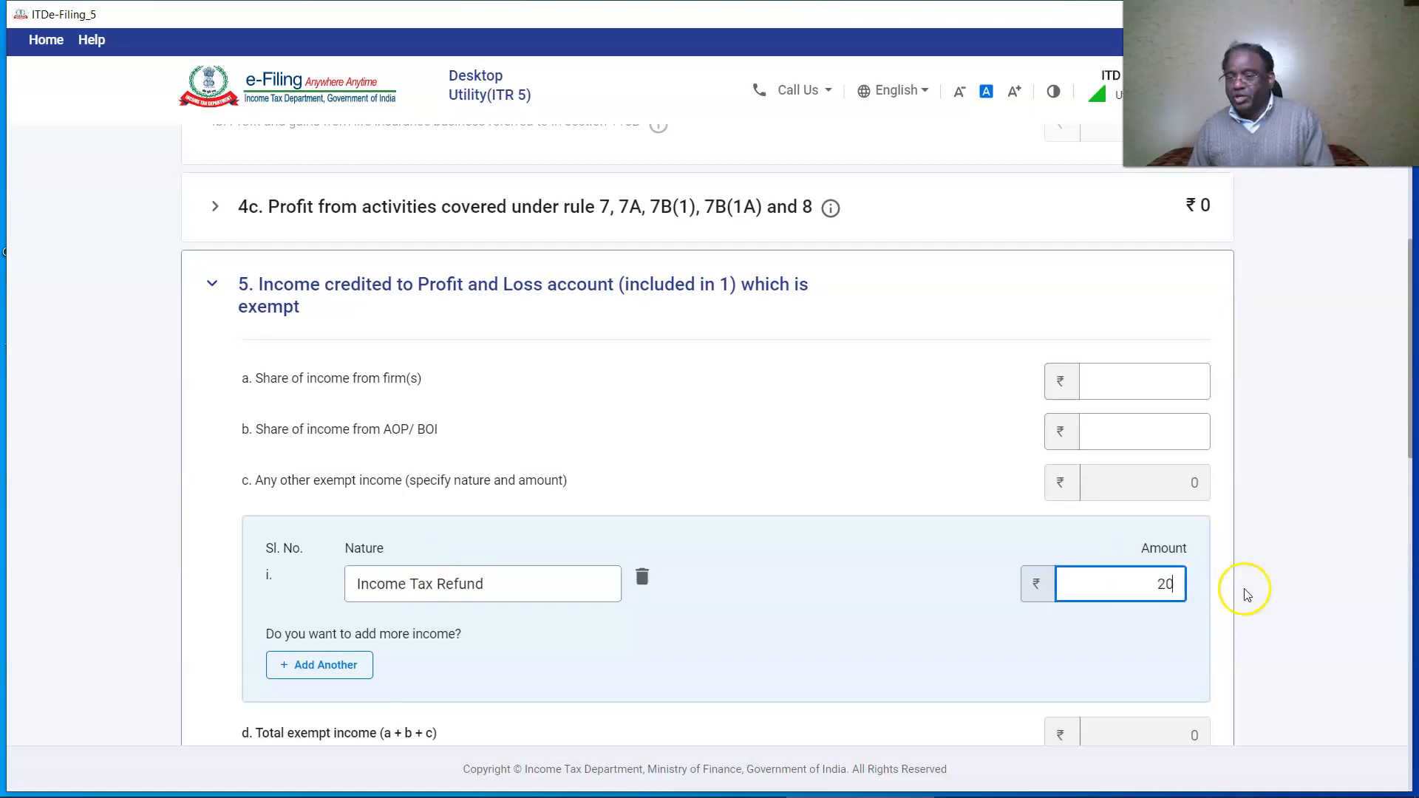
{"action": "left_click", "coordinate": [1275, 597]}
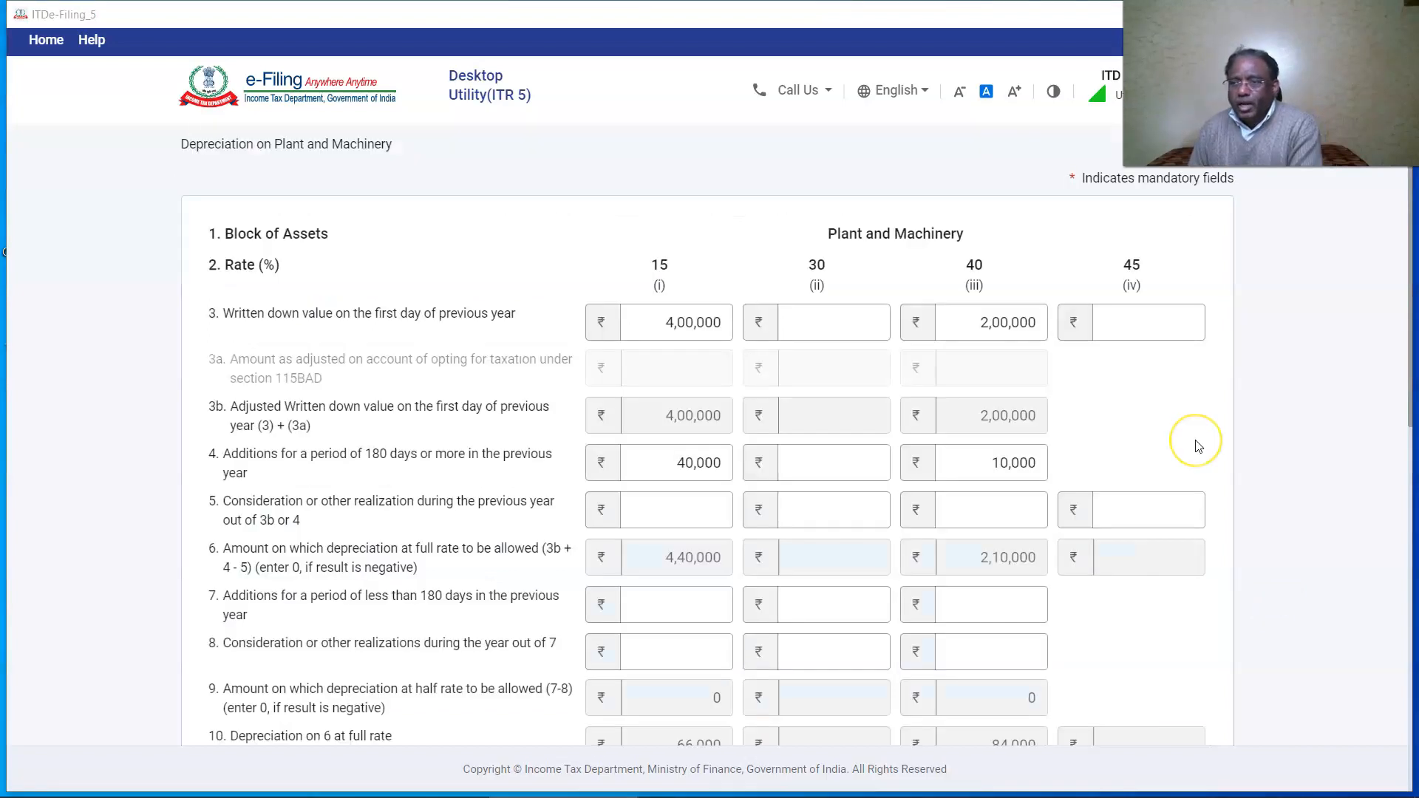
{"action": "left_click", "coordinate": [1198, 447]}
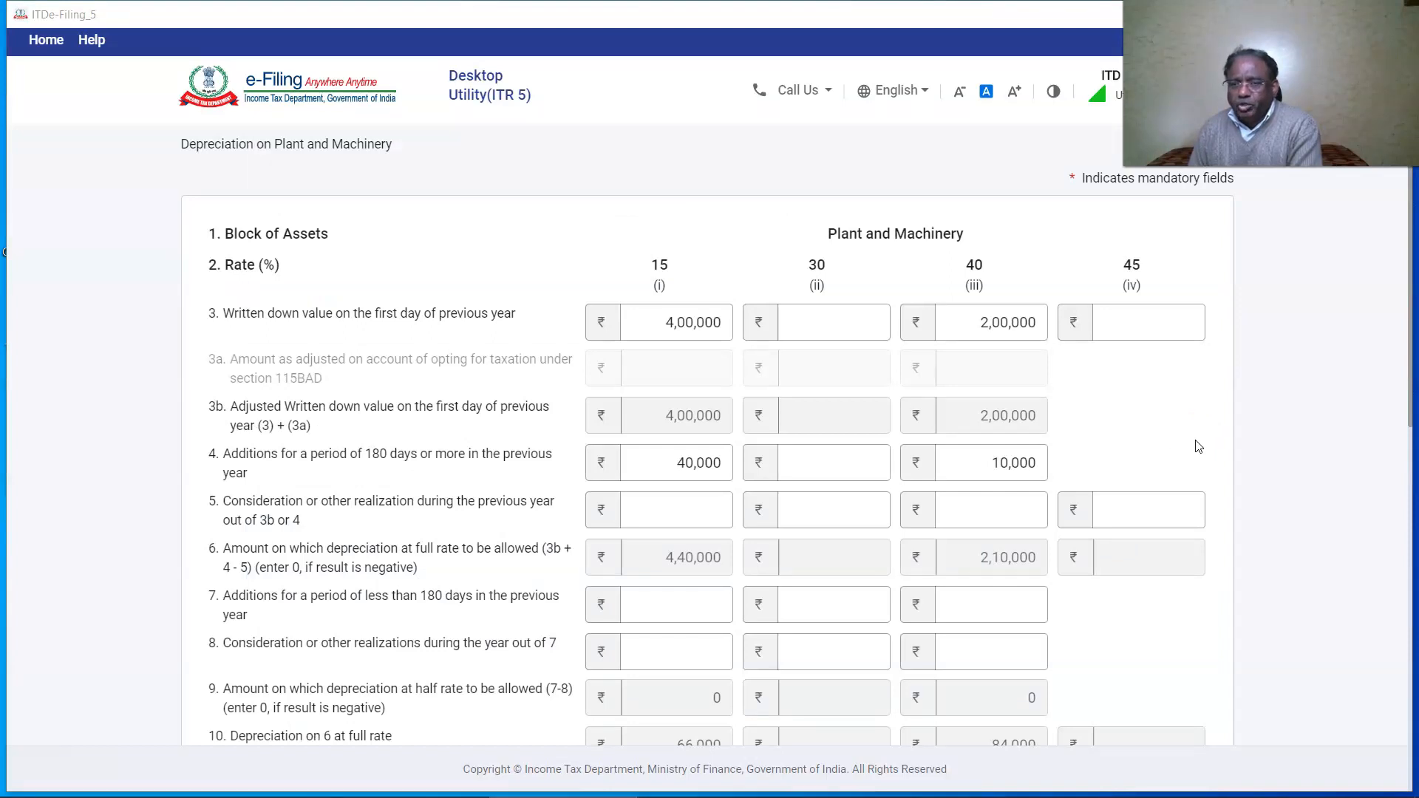
Check the Schedule DPM figures (4,00,000 and 2,00,000 opening, 40,000 and 10,000 additions, 66,000 depreciation) and confirm it.
{"action": "left_click", "coordinate": [644, 323]}
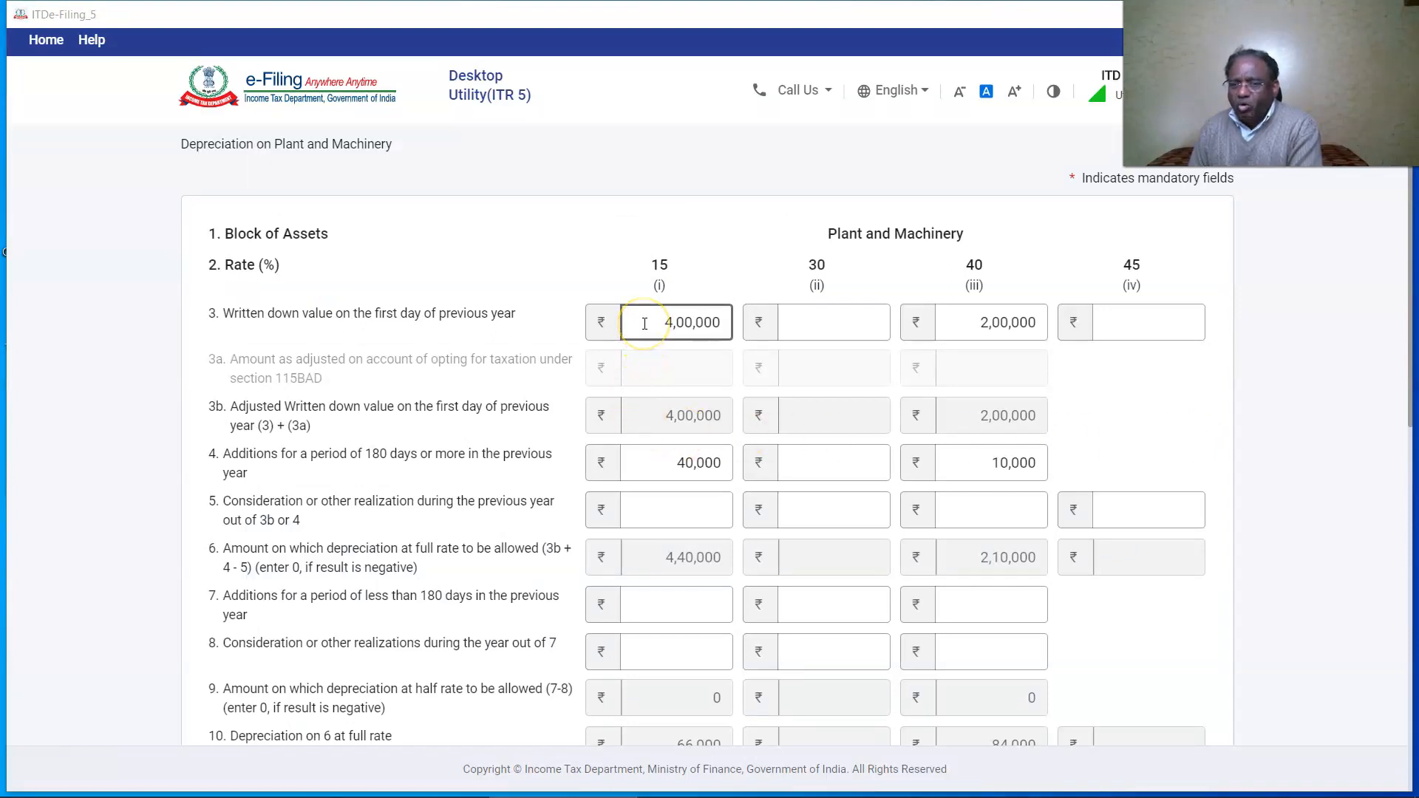
{"action": "left_click", "coordinate": [970, 330]}
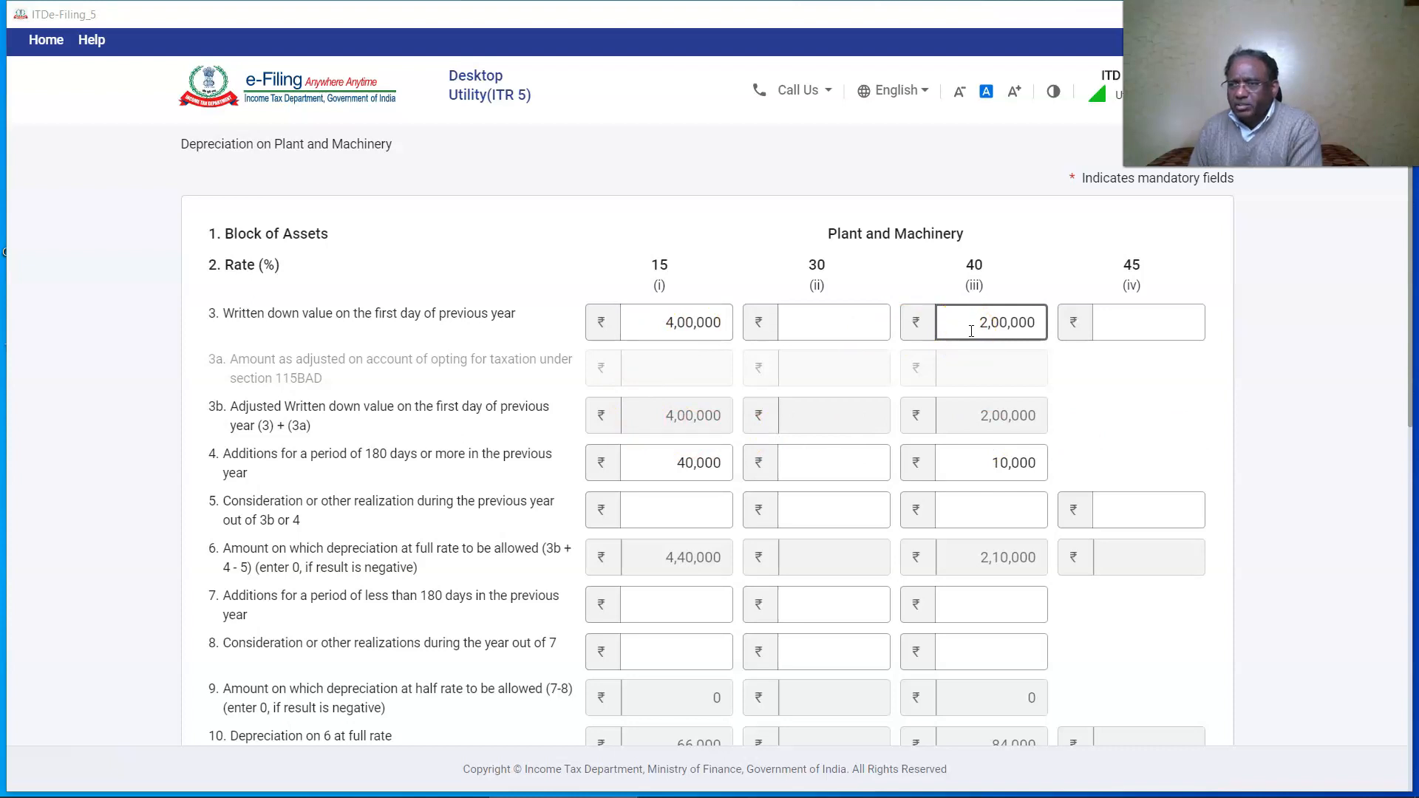
{"action": "left_click", "coordinate": [668, 466]}
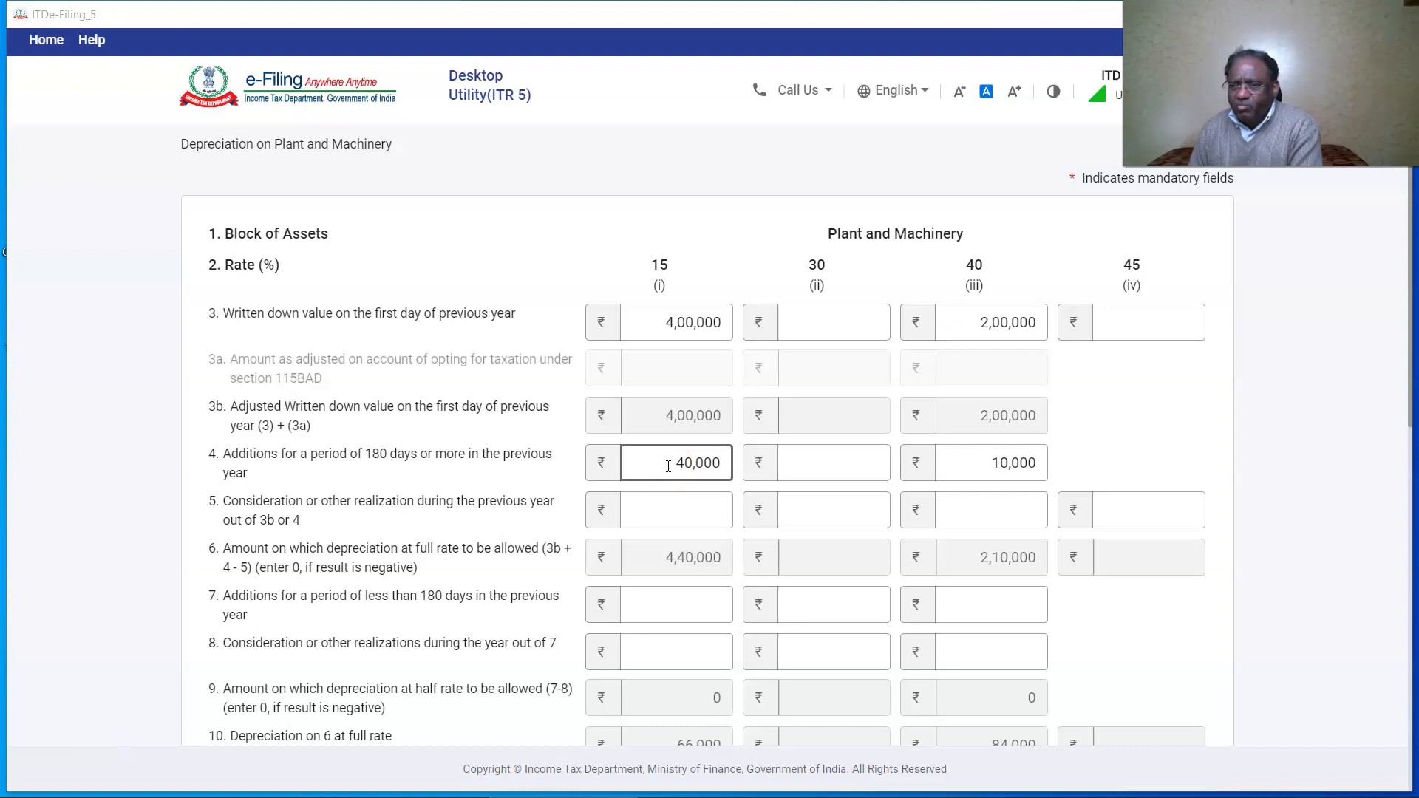
{"action": "left_click", "coordinate": [950, 470]}
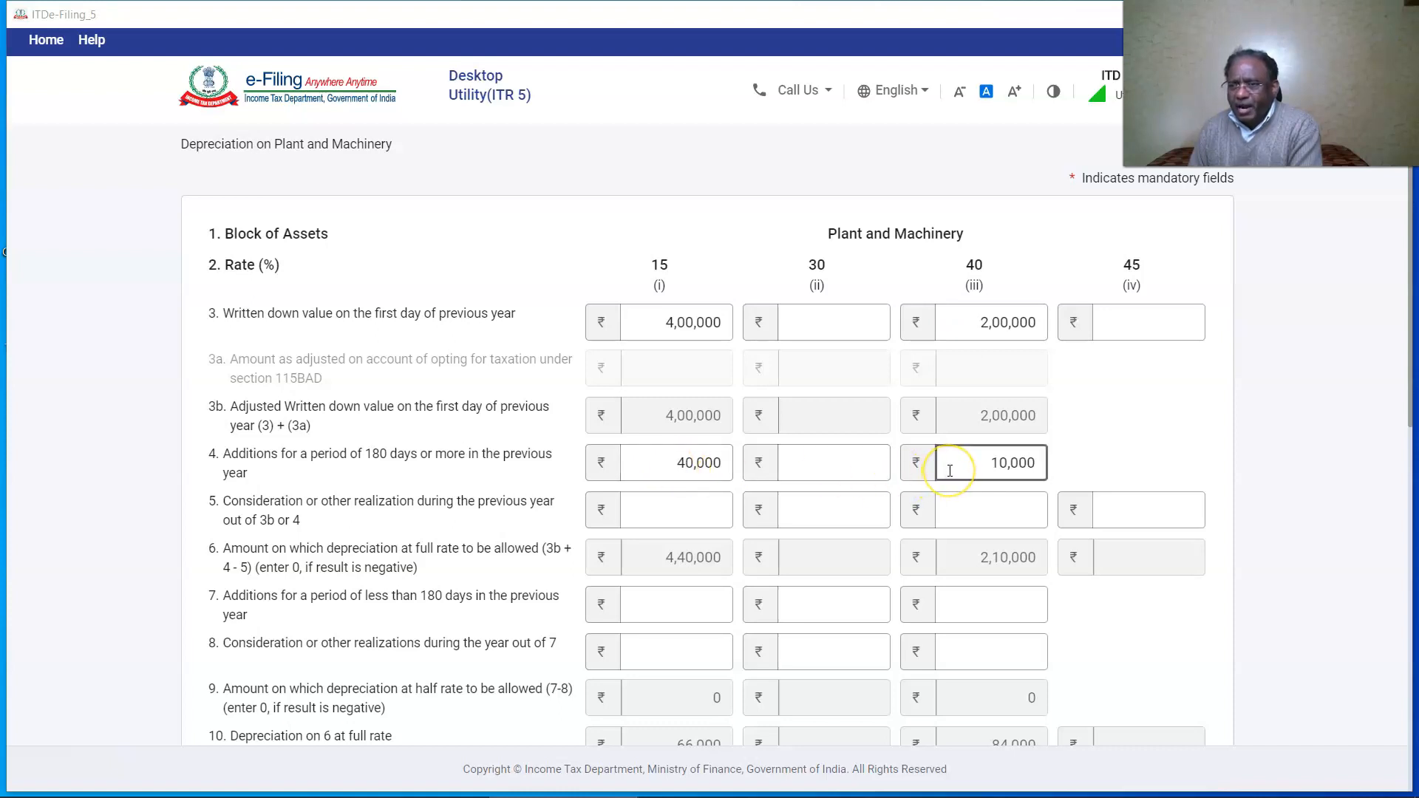
{"action": "scroll", "coordinate": [949, 470], "scroll_direction": "down", "scroll_amount": 3}
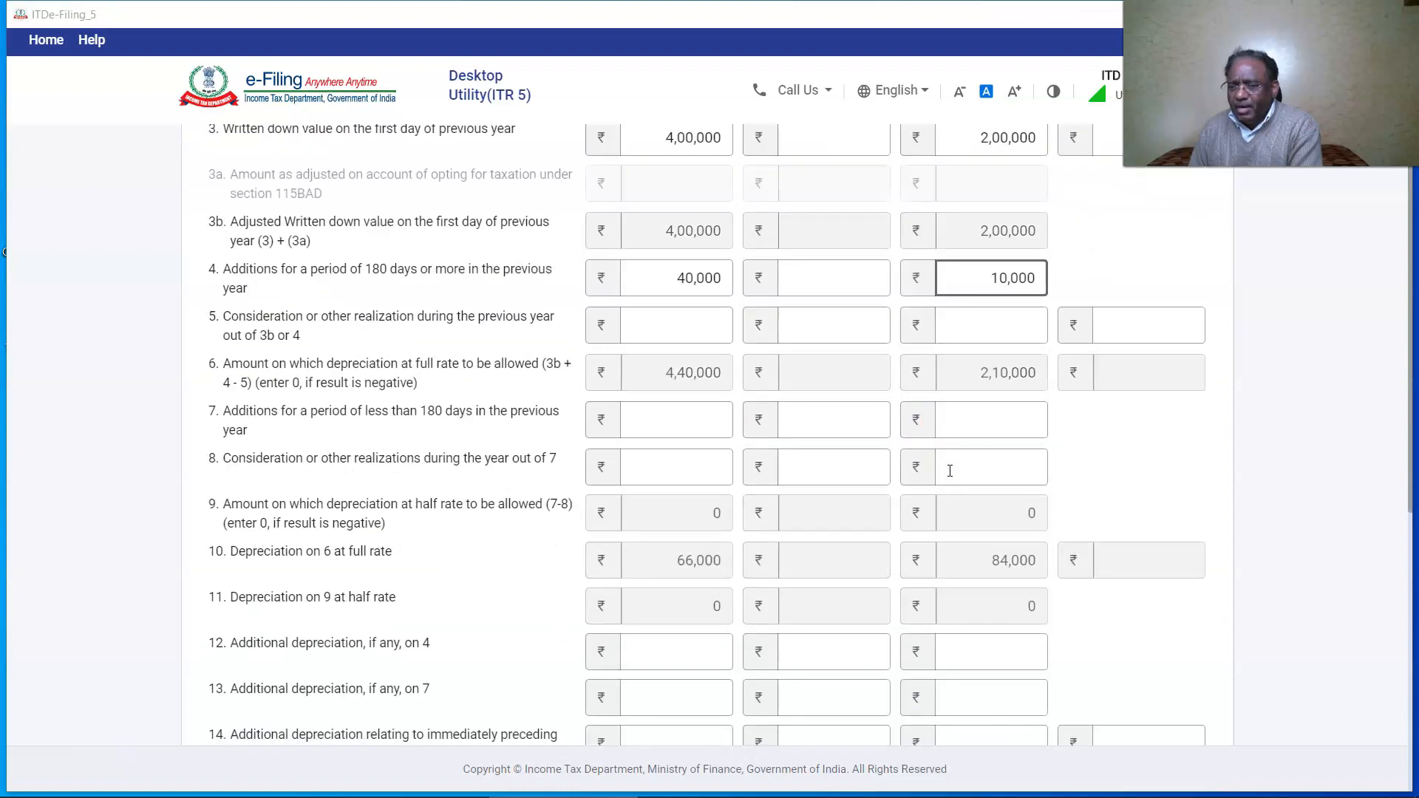
{"action": "scroll", "coordinate": [950, 471], "scroll_direction": "down", "scroll_amount": 3}
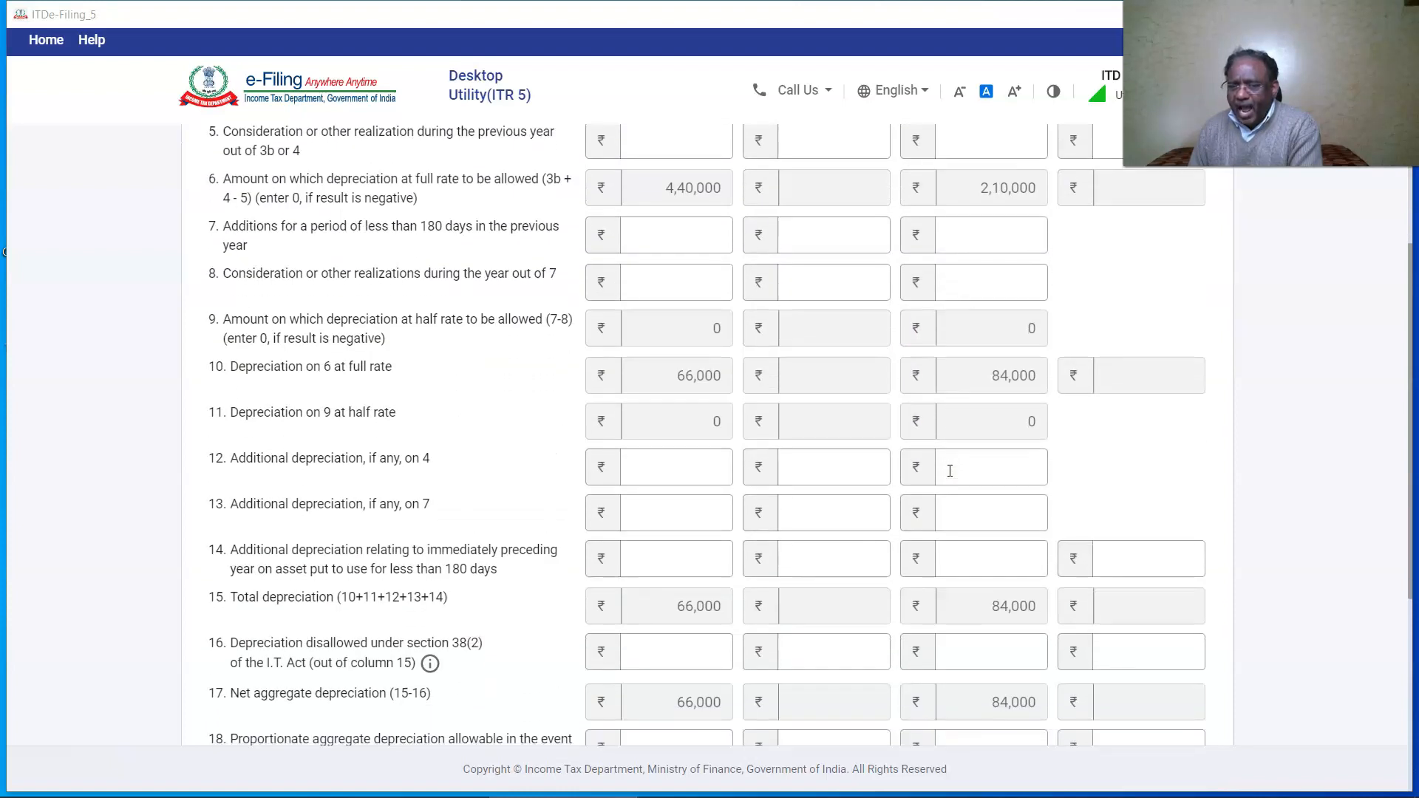
{"action": "left_click", "coordinate": [688, 373]}
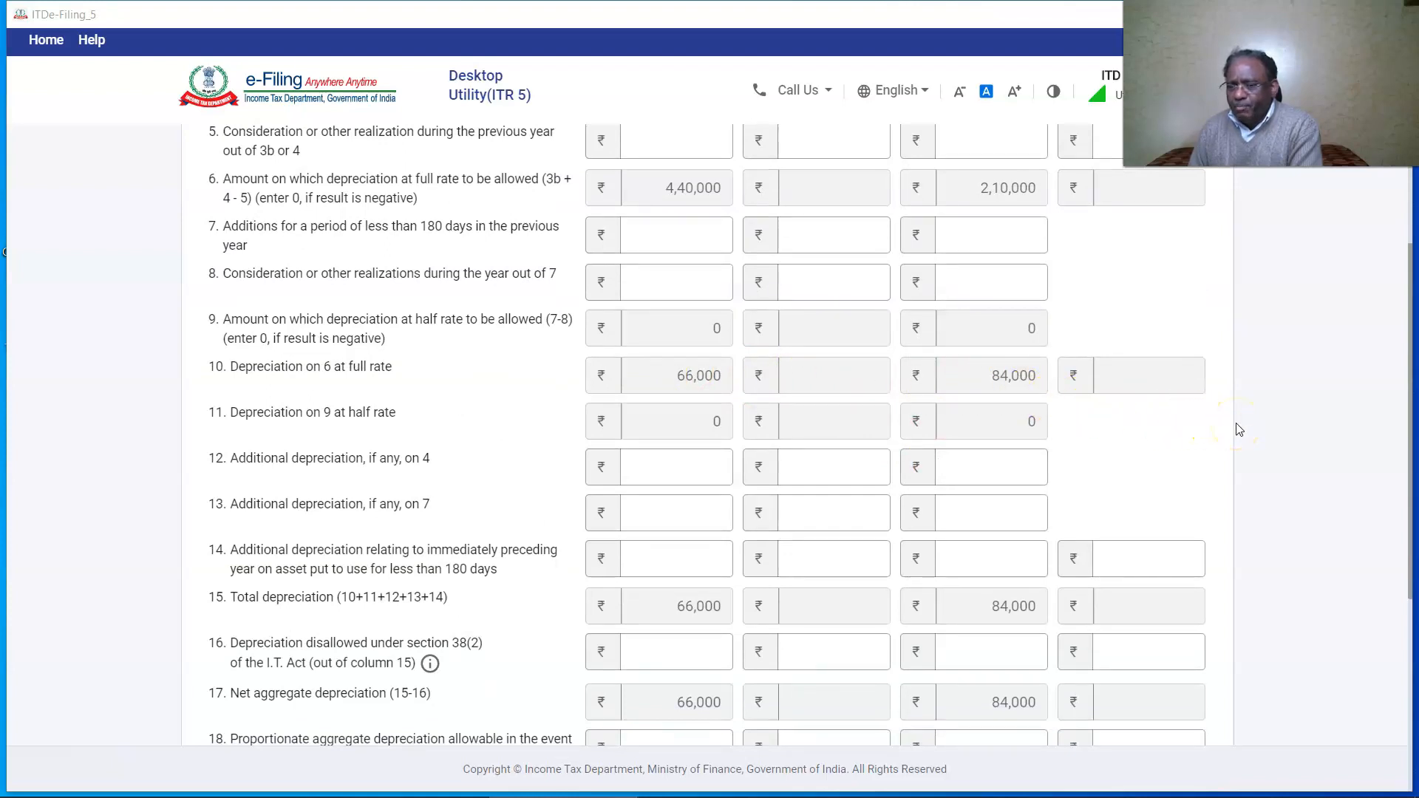
{"action": "scroll", "coordinate": [1235, 428], "scroll_direction": "down", "scroll_amount": 10}
{"action": "left_click", "coordinate": [1182, 599]}
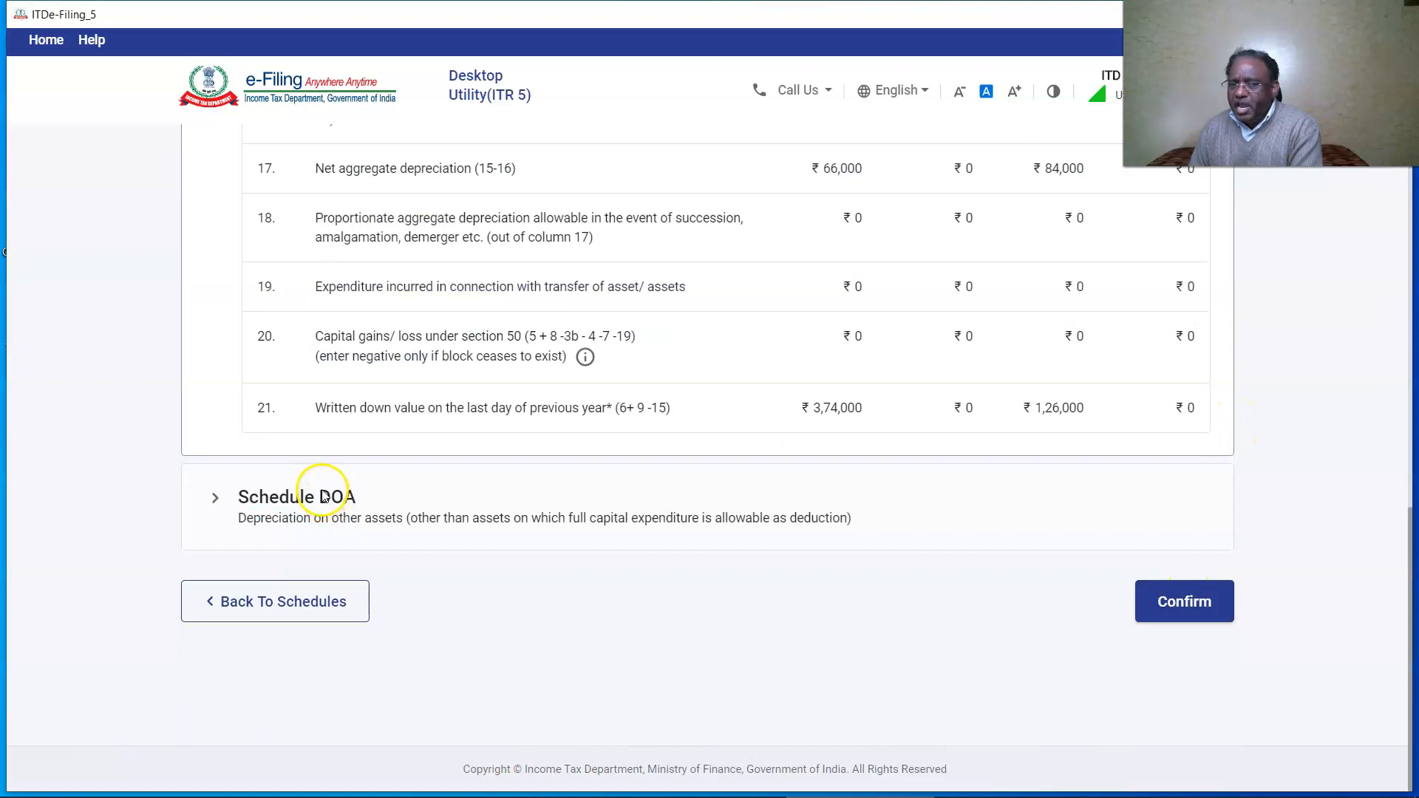
Add a Schedule DOA furniture and fittings entry giving ₹1,400 depreciation and ₹12,600 written down value.
{"action": "left_click", "coordinate": [318, 522]}
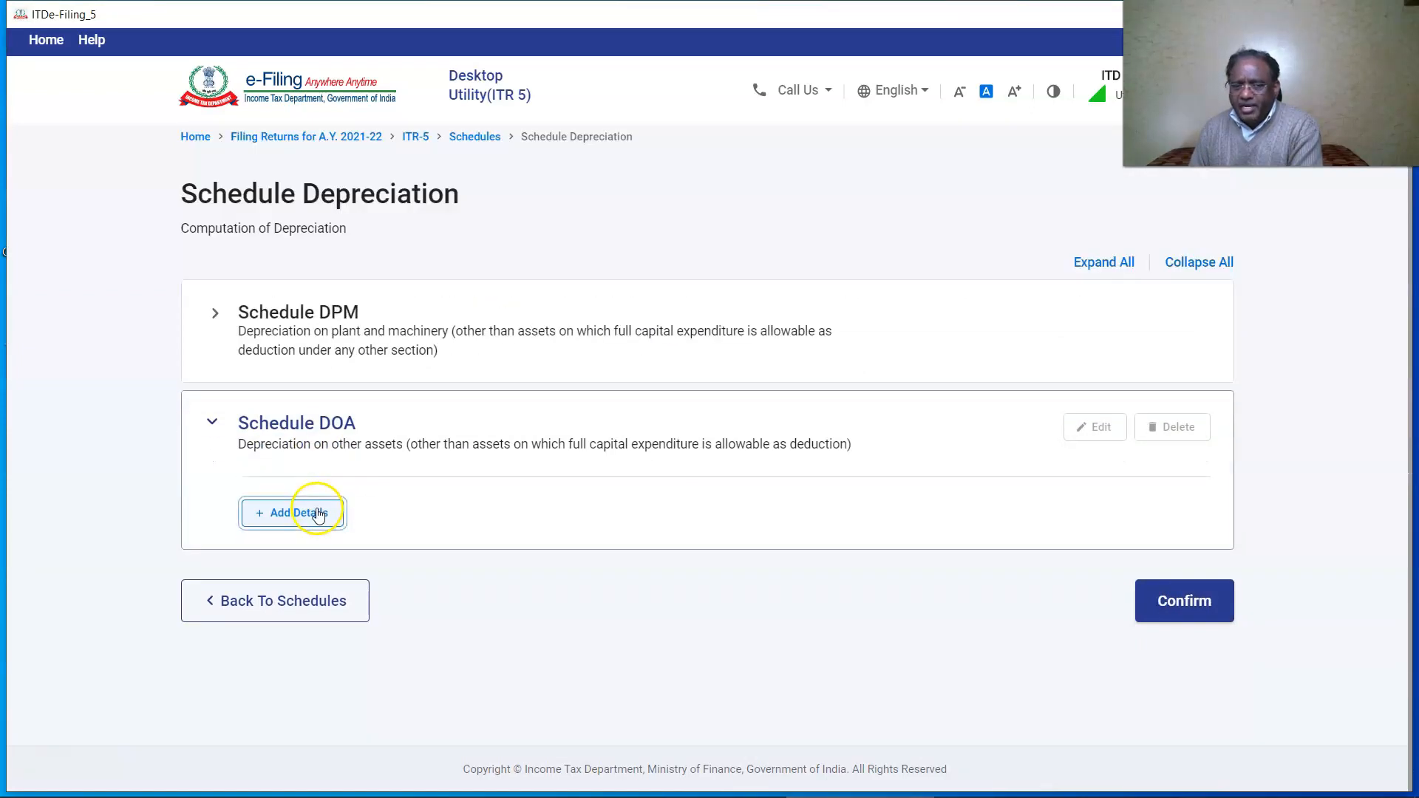
{"action": "left_click", "coordinate": [318, 513]}
{"action": "left_click", "coordinate": [957, 428]}
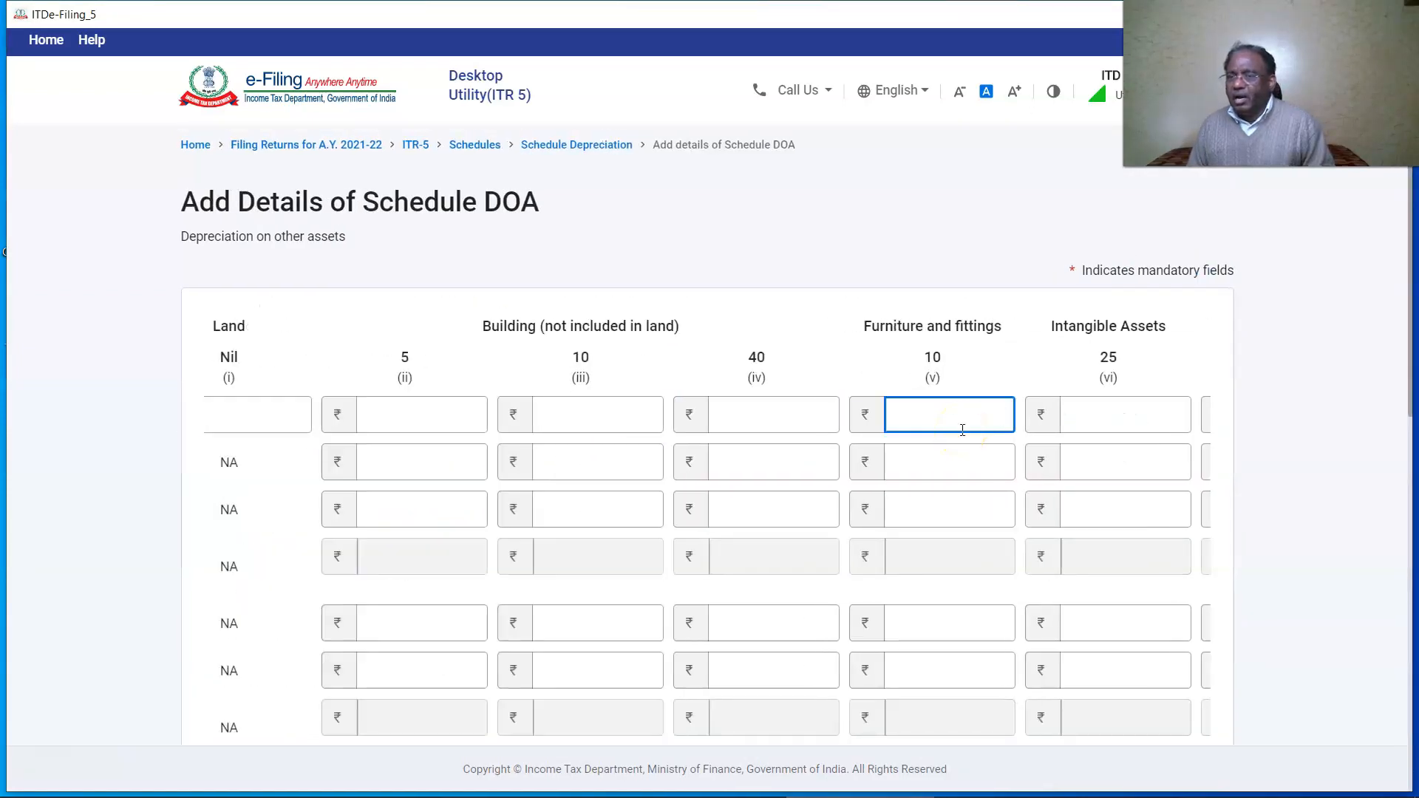
{"action": "type", "text": "100"}
{"action": "left_click", "coordinate": [917, 511]}
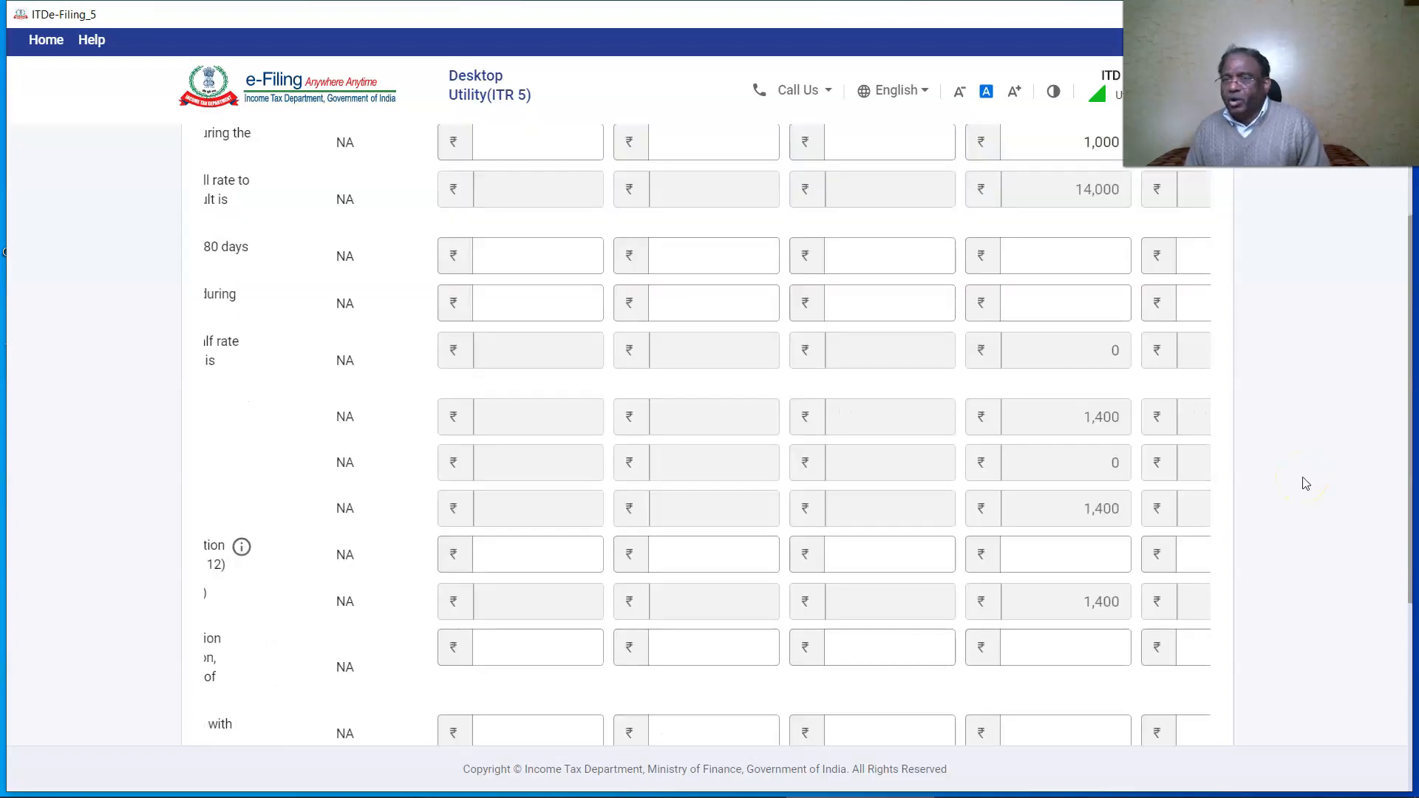
{"action": "scroll", "coordinate": [1306, 483], "scroll_direction": "down", "scroll_amount": 5}
{"action": "left_click", "coordinate": [1182, 688]}
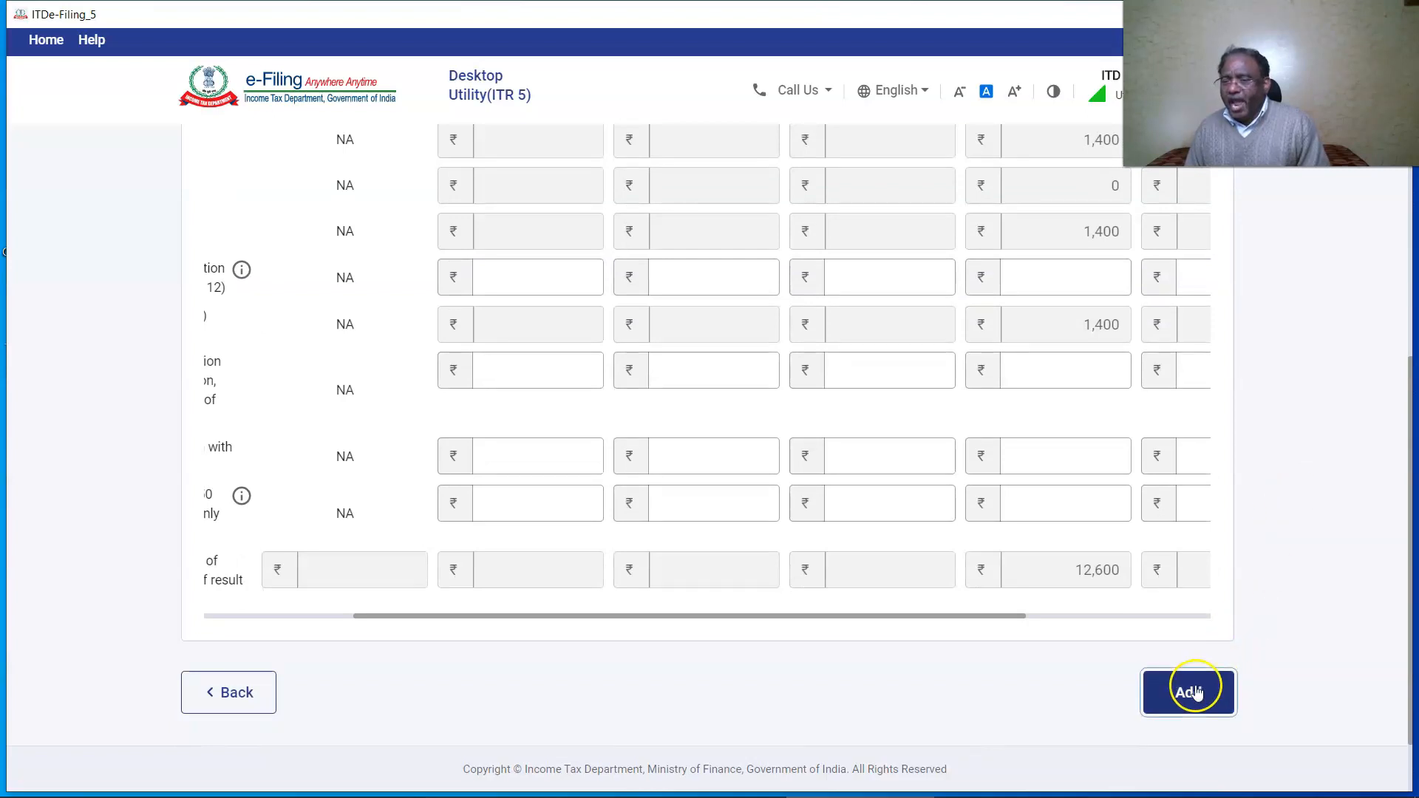
Confirm Schedule DOA and the depreciation summary showing ₹1,51,400 total depreciation.
{"action": "left_click", "coordinate": [1182, 602]}
{"action": "left_click", "coordinate": [244, 510]}
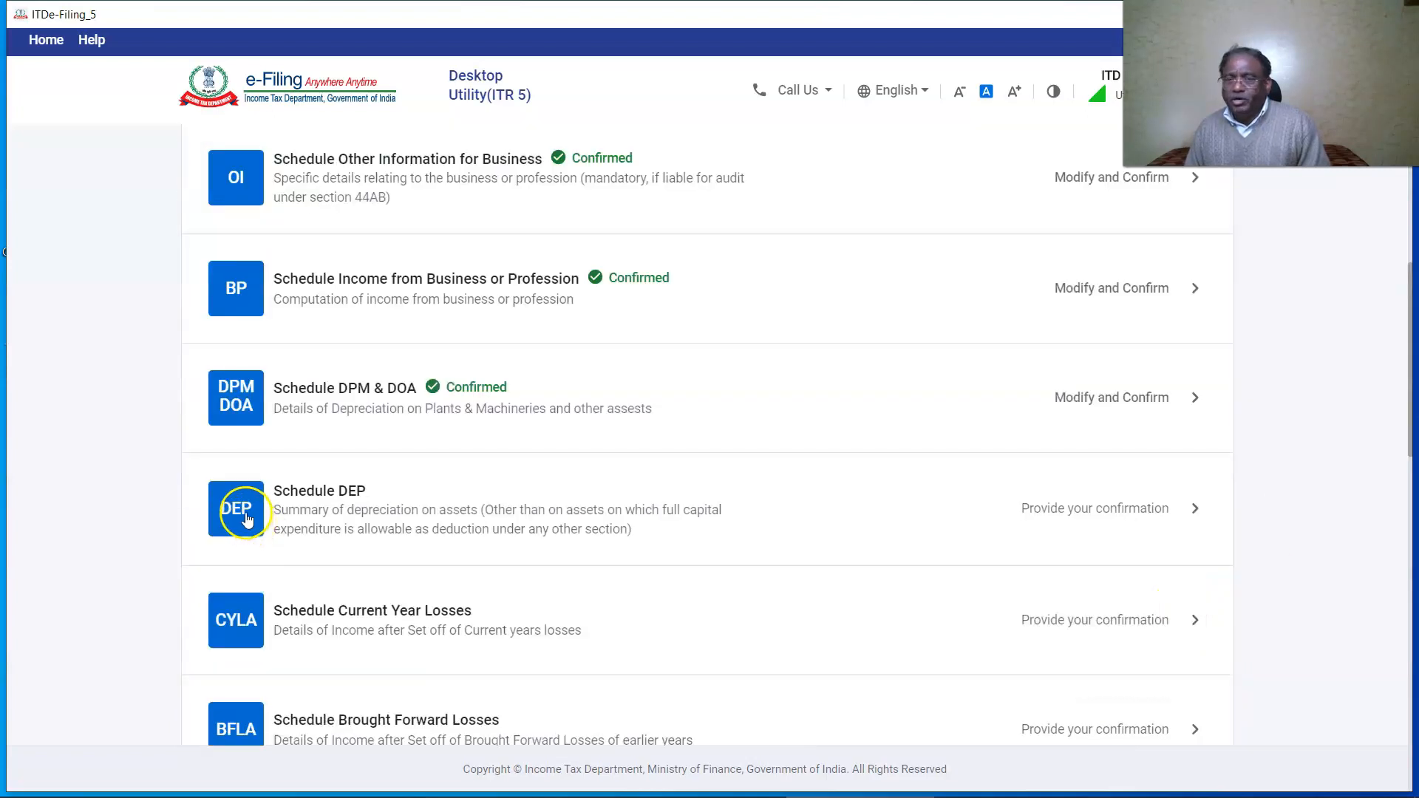
{"action": "scroll", "coordinate": [862, 523], "scroll_direction": "down", "scroll_amount": 2}
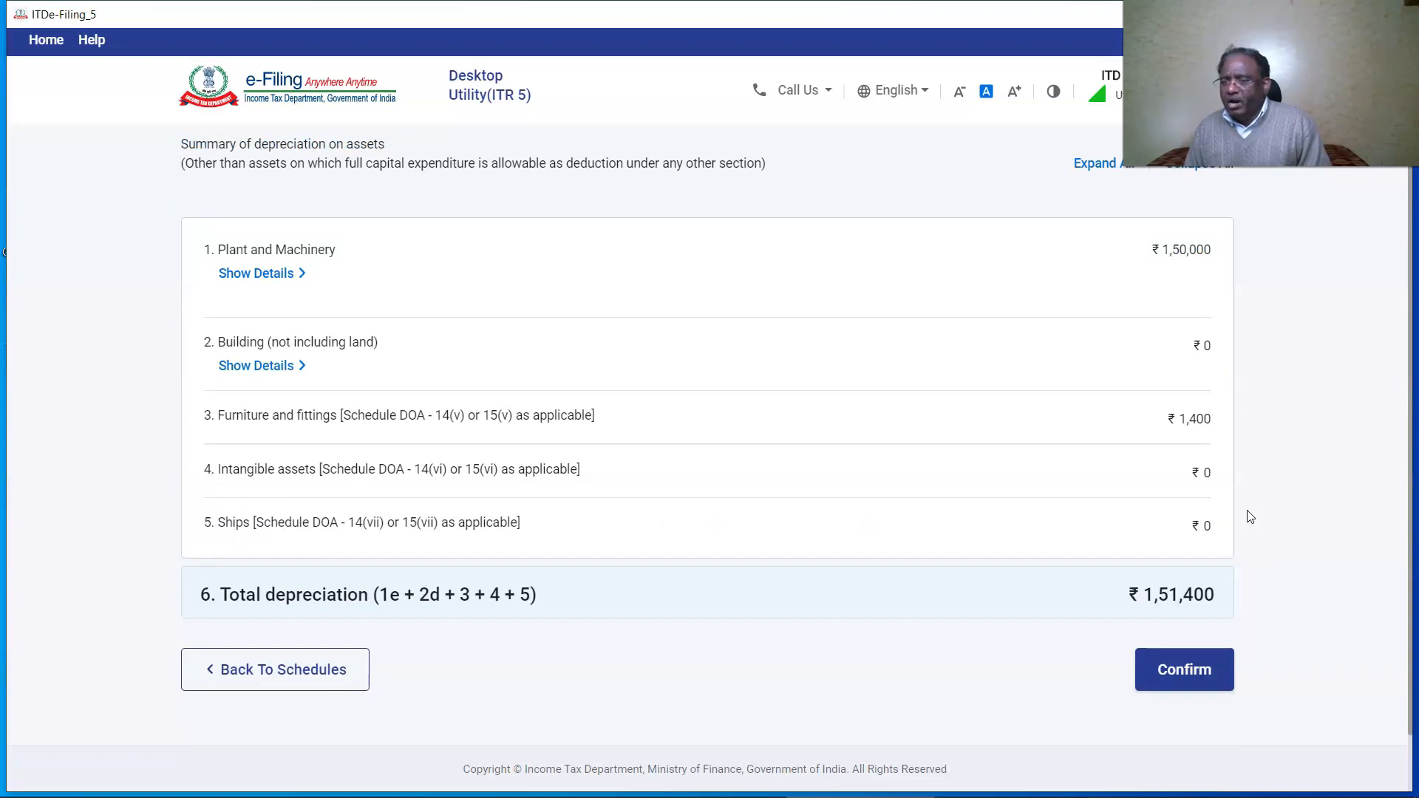
{"action": "left_click", "coordinate": [1182, 669]}
{"action": "left_click", "coordinate": [259, 665]}
Confirm the current-year, brought-forward and carried-forward loss schedules, then start a new 80G donation entry.
{"action": "left_click", "coordinate": [236, 602]}
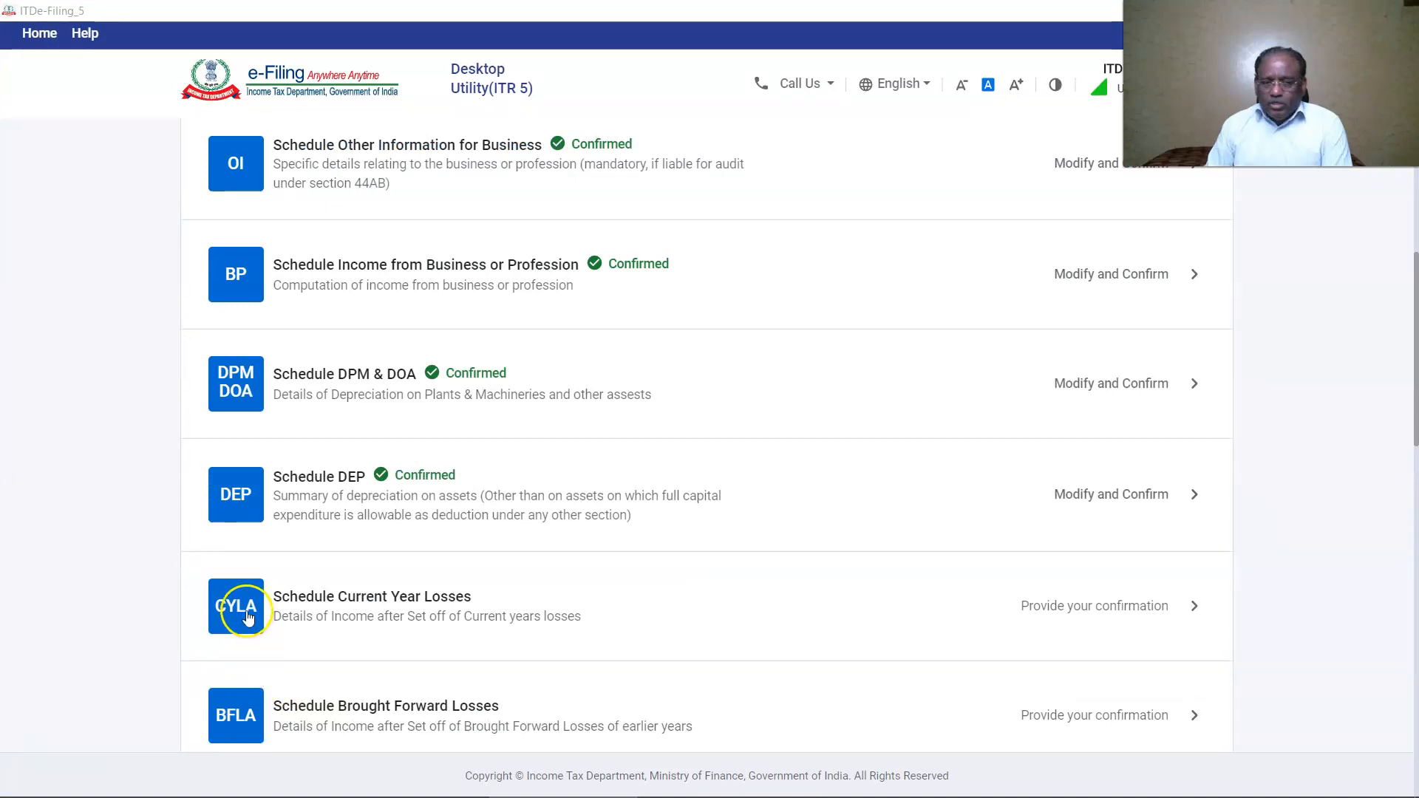
{"action": "scroll", "coordinate": [973, 527], "scroll_direction": "down", "scroll_amount": 10}
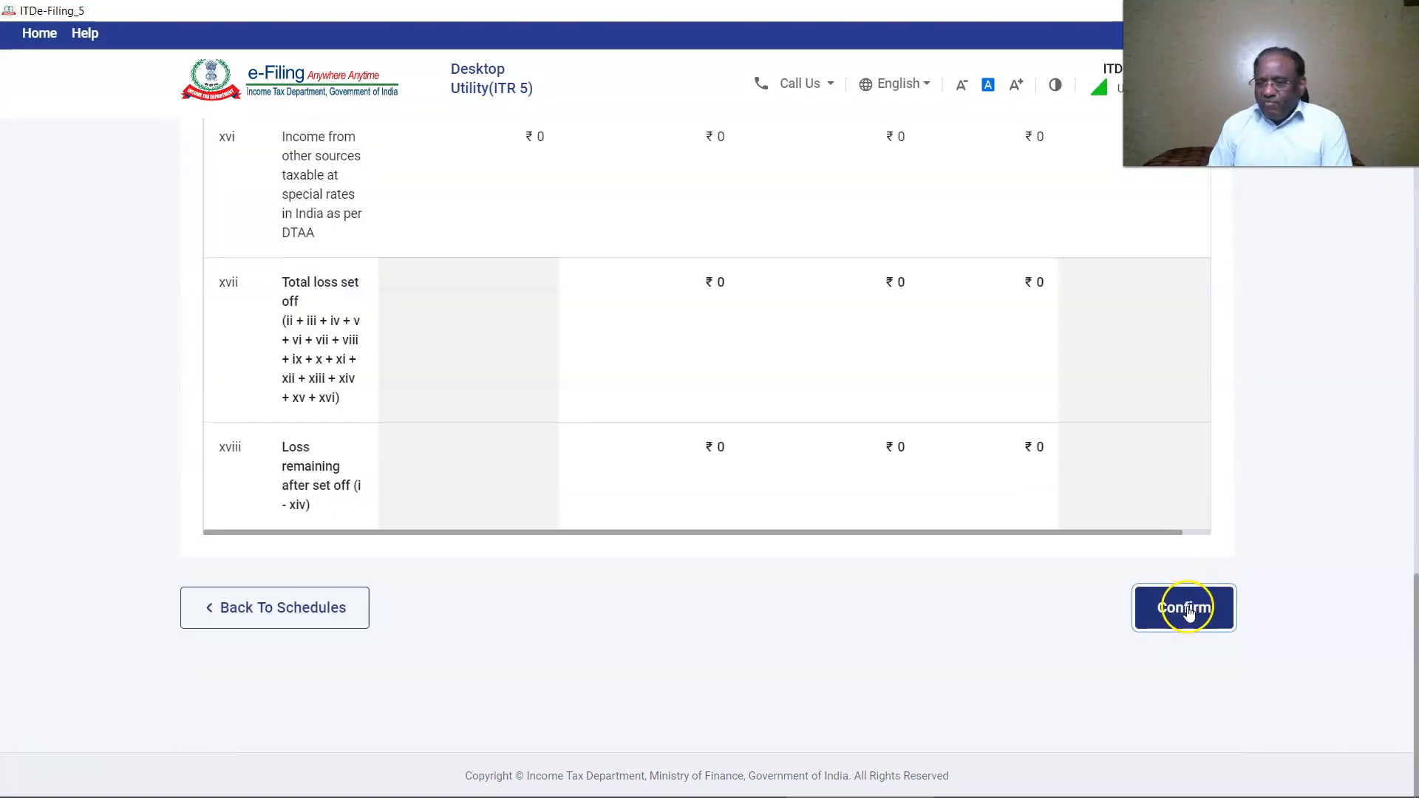
{"action": "left_click", "coordinate": [1181, 605]}
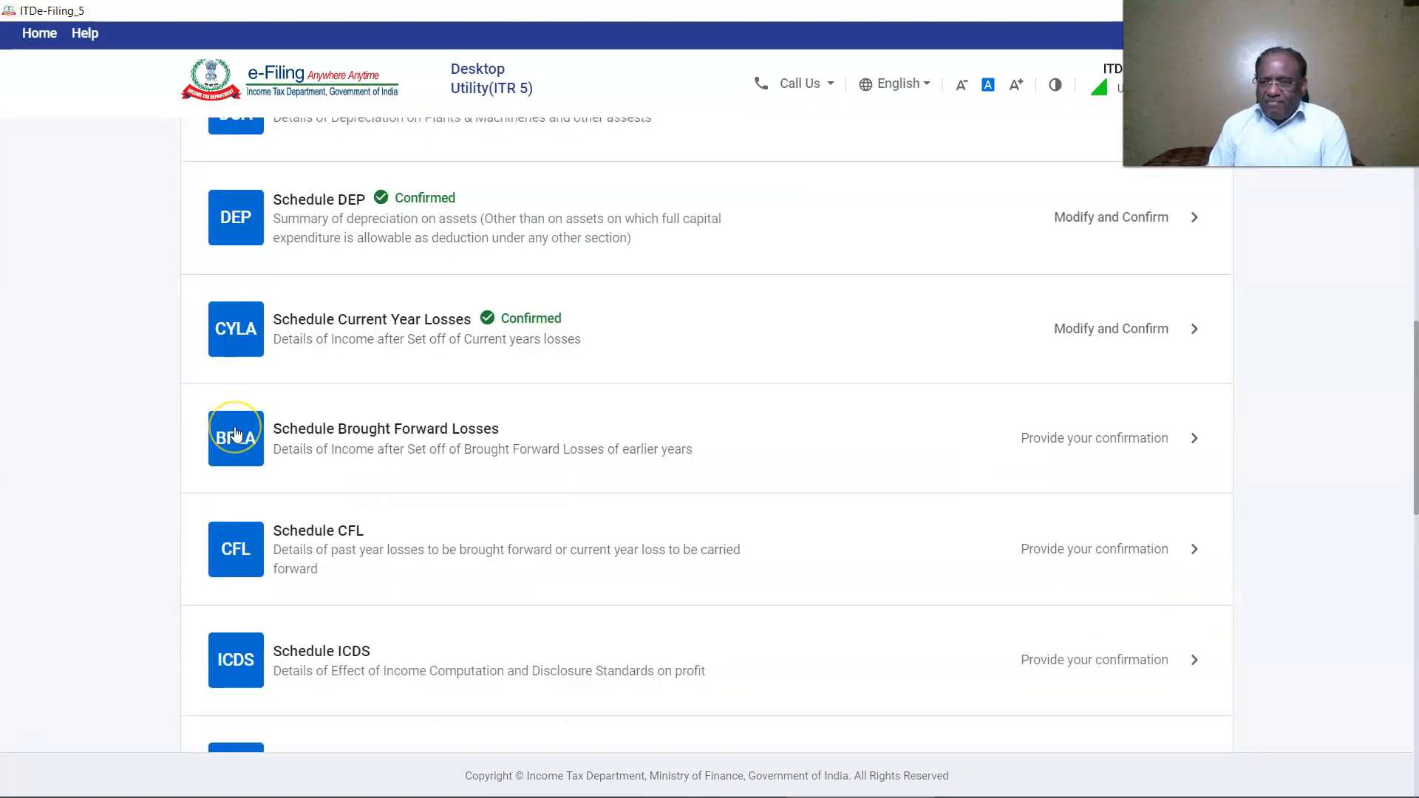
{"action": "left_click", "coordinate": [235, 434]}
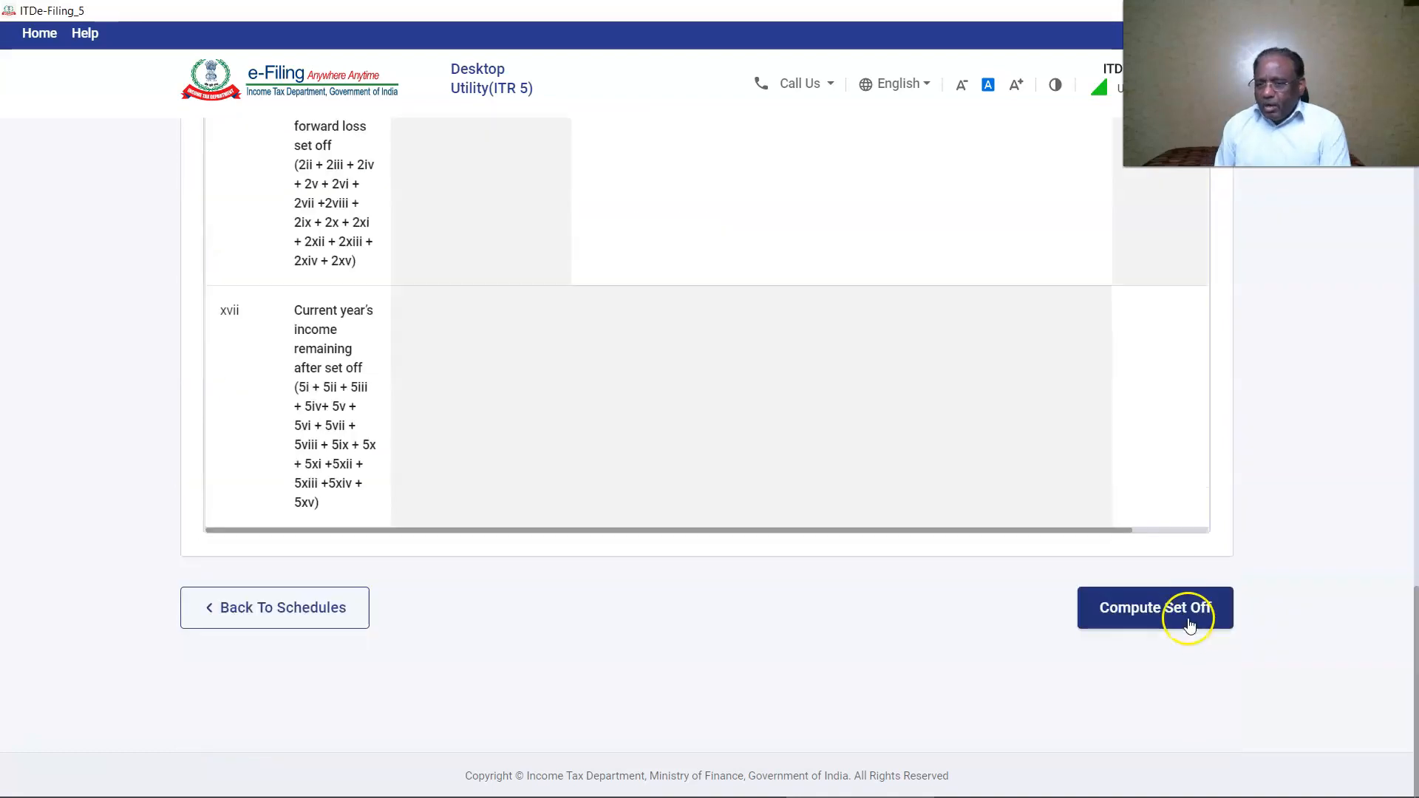
{"action": "left_click", "coordinate": [1189, 612]}
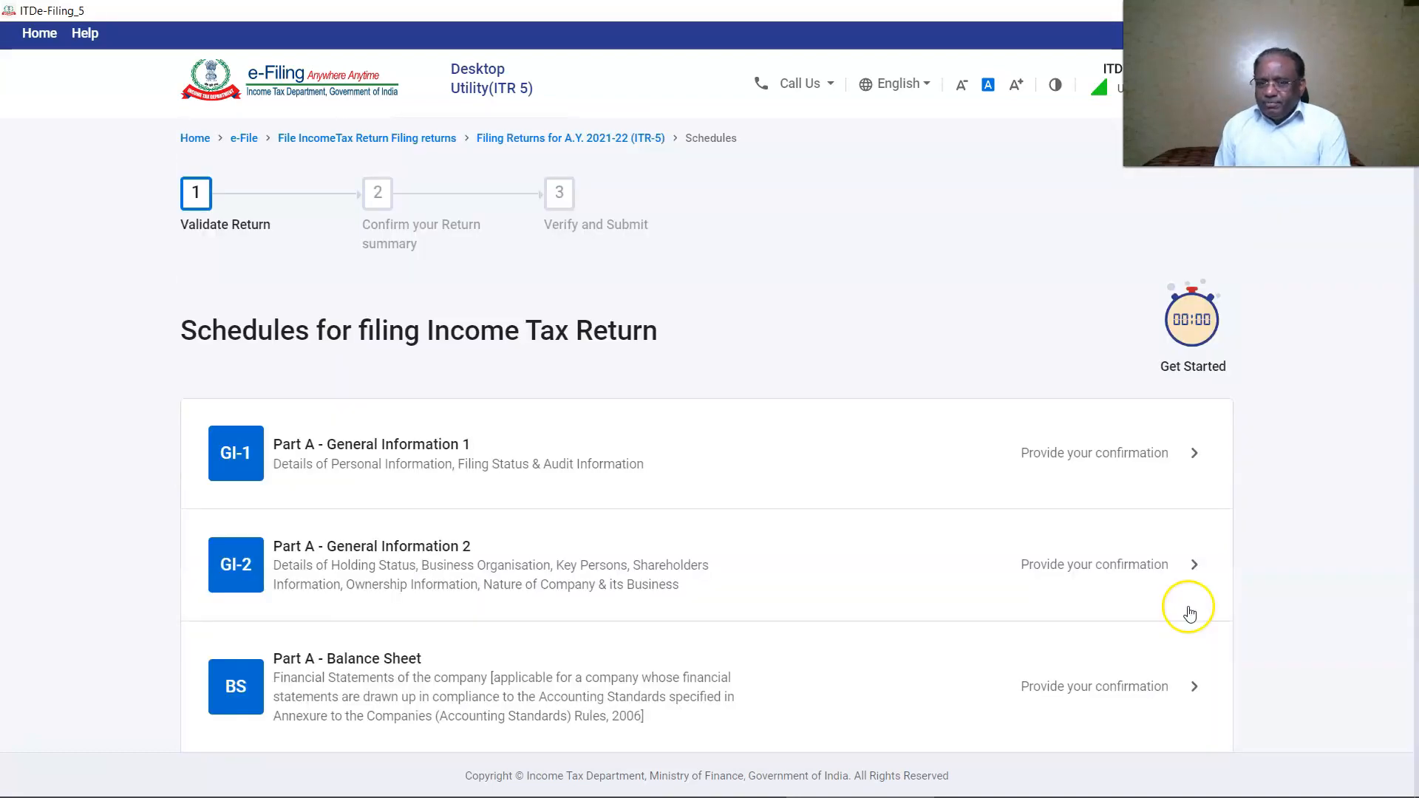
{"action": "scroll", "coordinate": [1183, 606], "scroll_direction": "down", "scroll_amount": 10}
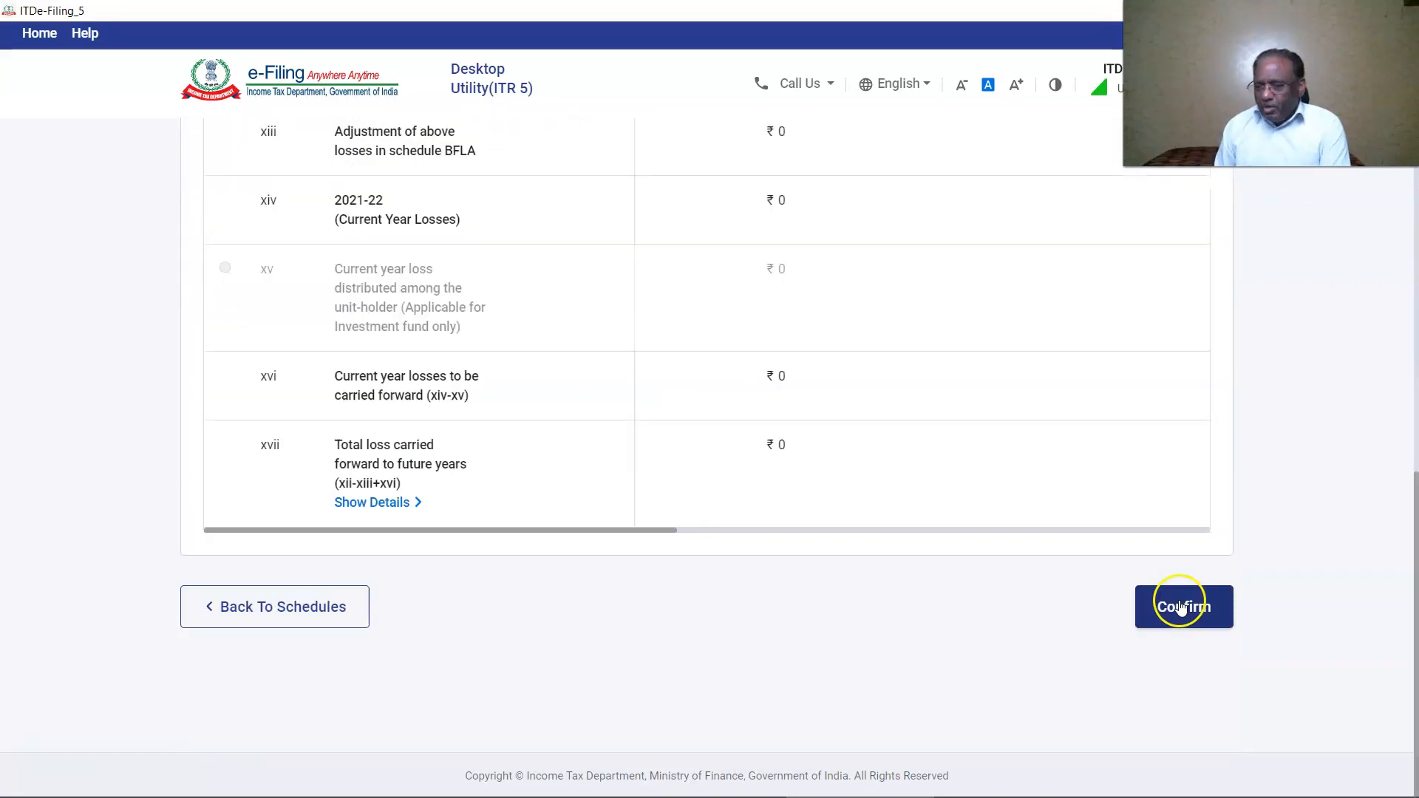
{"action": "left_click", "coordinate": [1179, 603]}
{"action": "scroll", "coordinate": [230, 586], "scroll_direction": "down", "scroll_amount": 15}
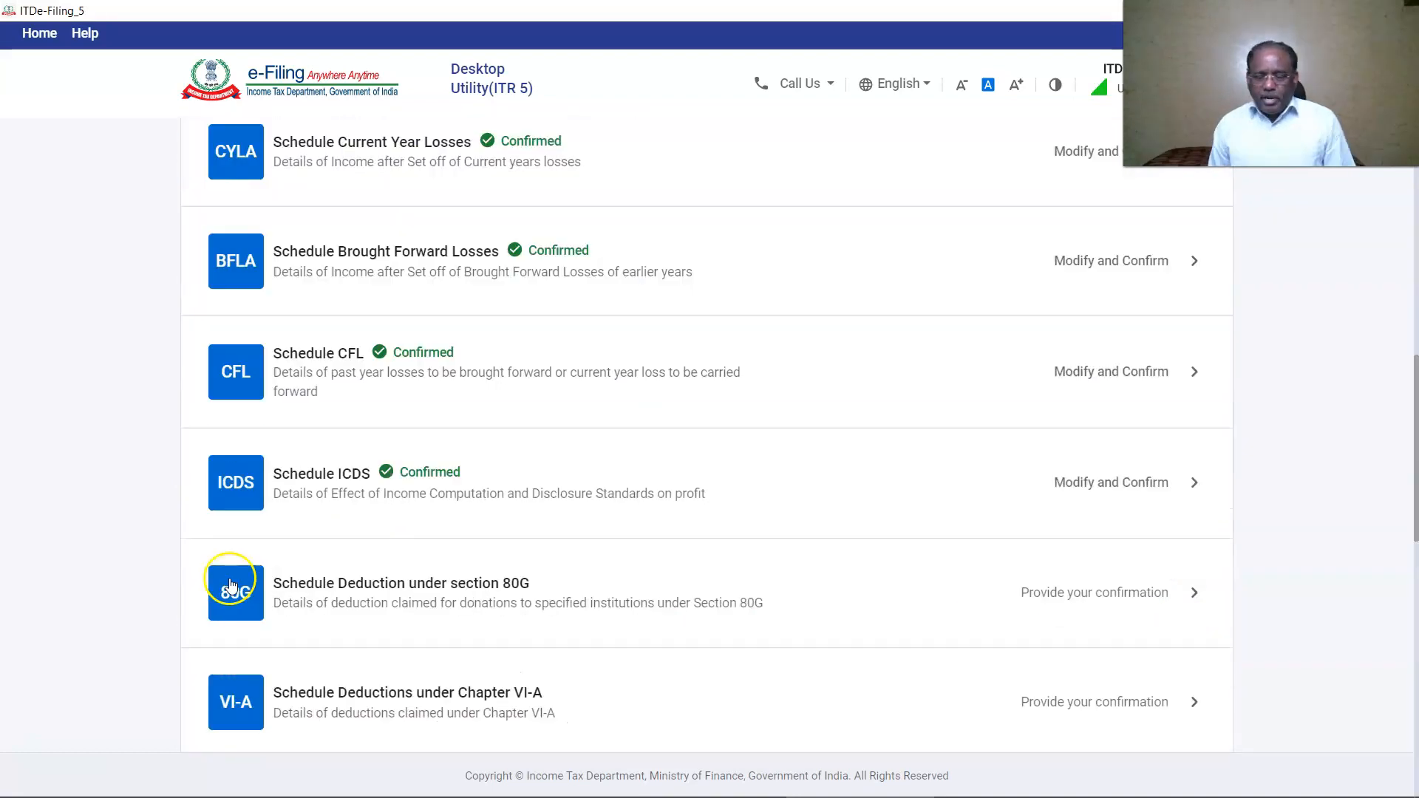
{"action": "left_click", "coordinate": [230, 586]}
{"action": "left_click", "coordinate": [253, 330]}
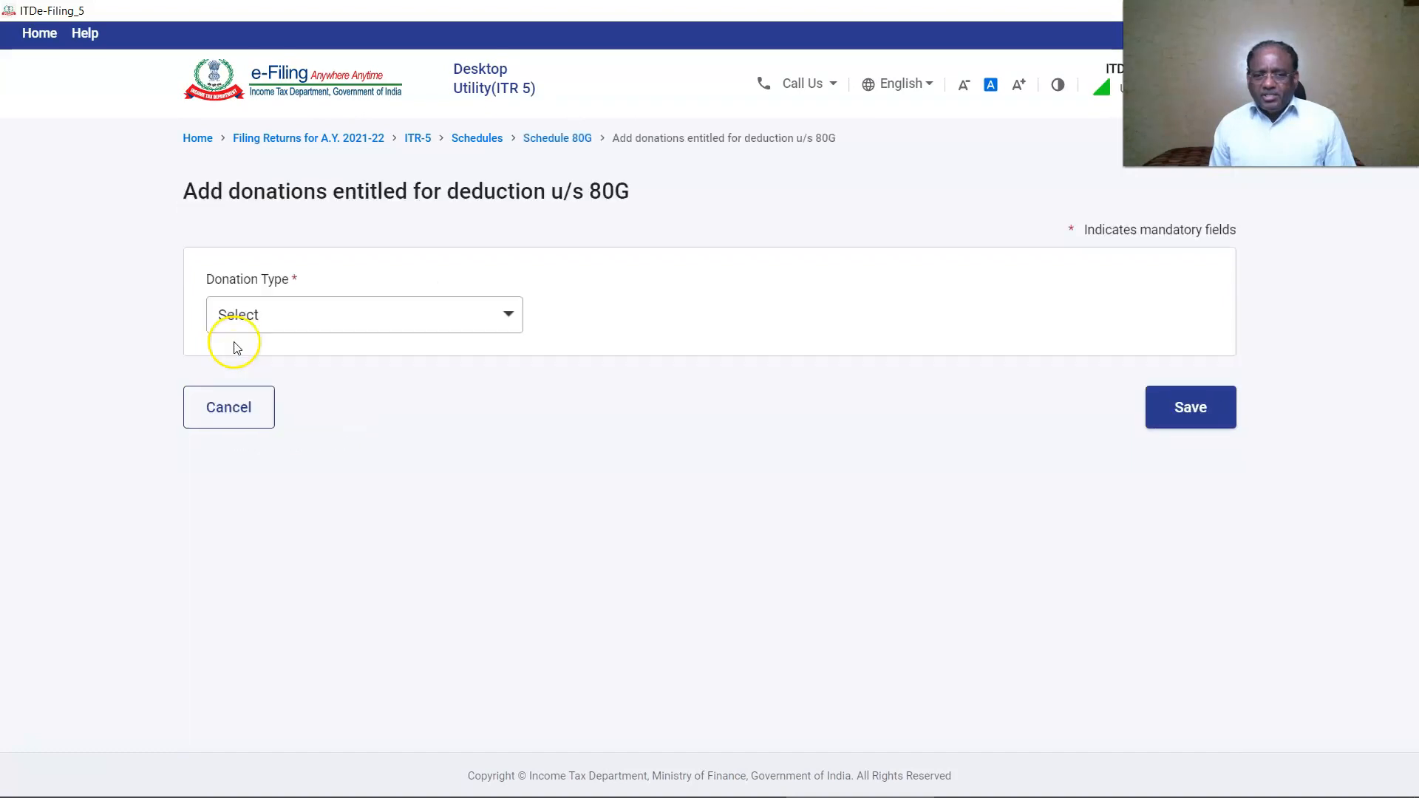
Choose the 100% no-limit donation type and fill the donee address 'PMO, SOUTH BLOCK', NEW DELHI, Delhi, 110010.
{"action": "left_click", "coordinate": [234, 325]}
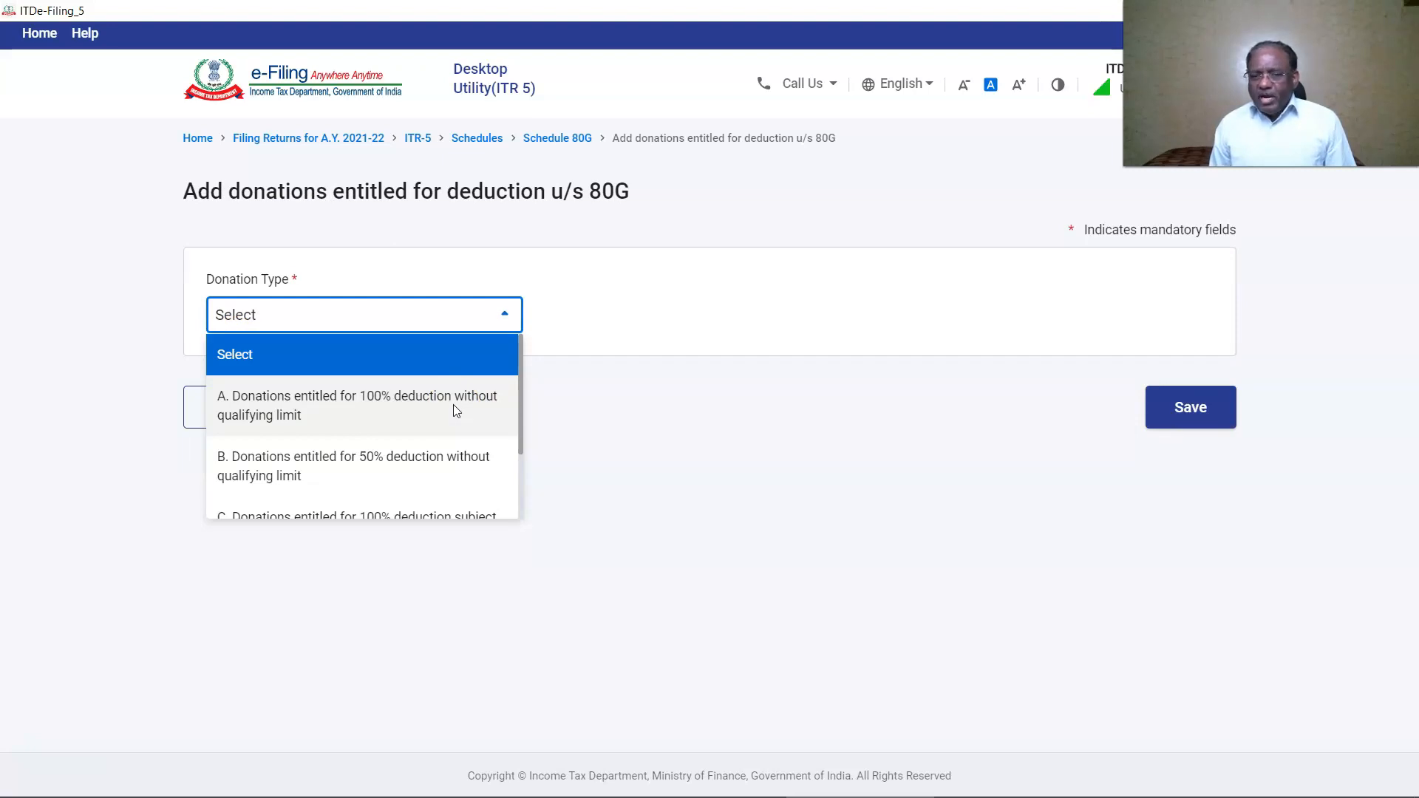
{"action": "left_click", "coordinate": [454, 405]}
{"action": "left_click", "coordinate": [708, 411]}
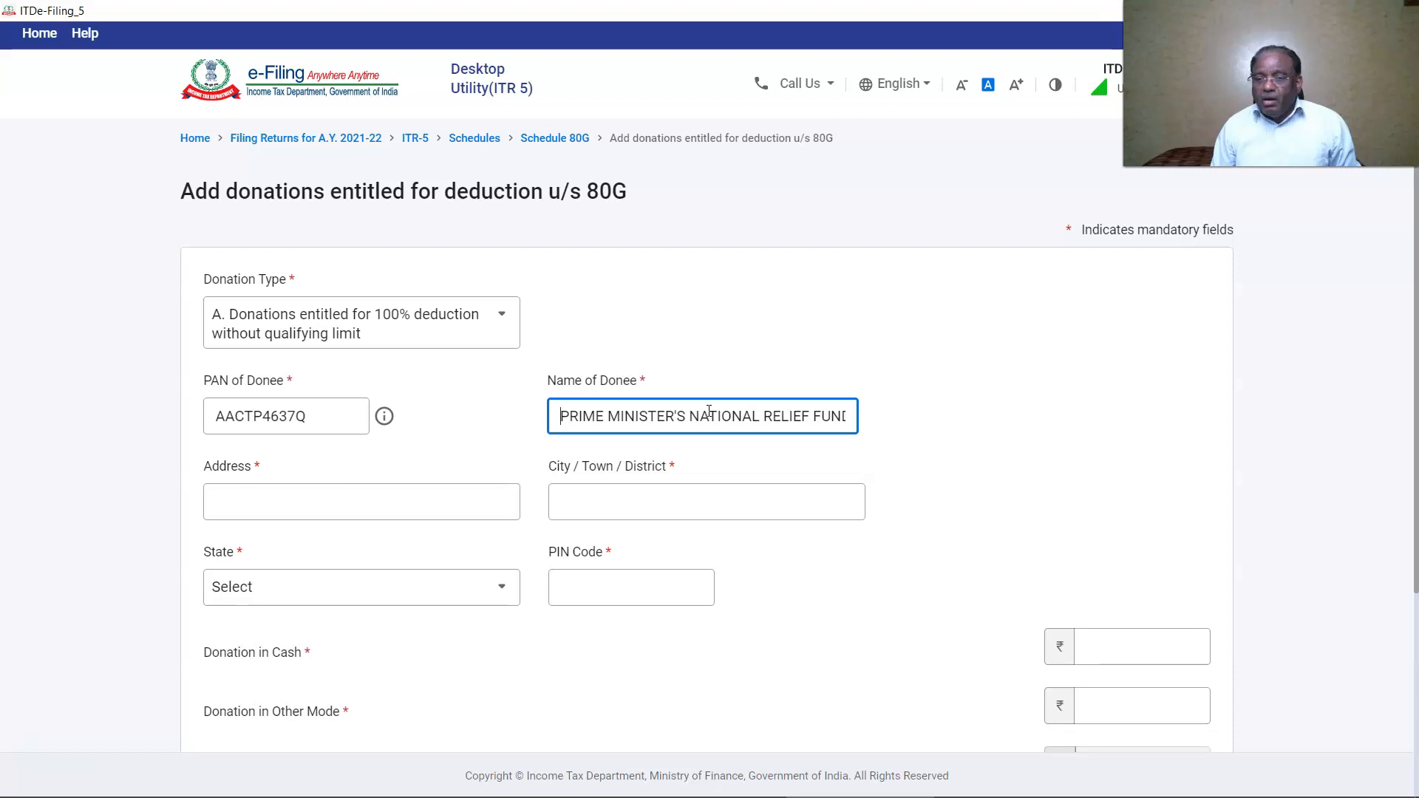
{"action": "left_click", "coordinate": [358, 501]}
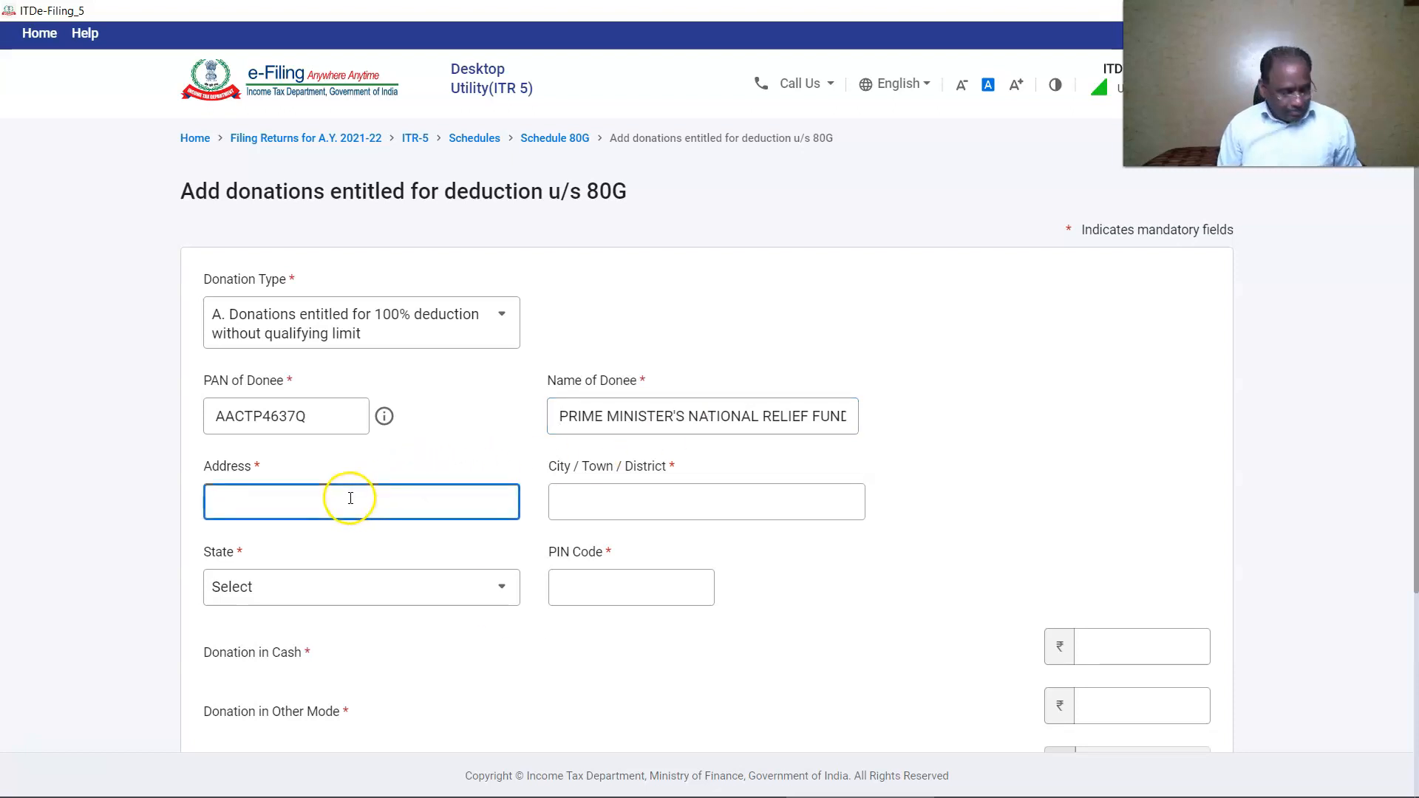
{"action": "type", "text": "PMO, SOUTH BLOCK"}
{"action": "key", "text": "Tab"}
{"action": "type", "text": "NEW DELHI"}
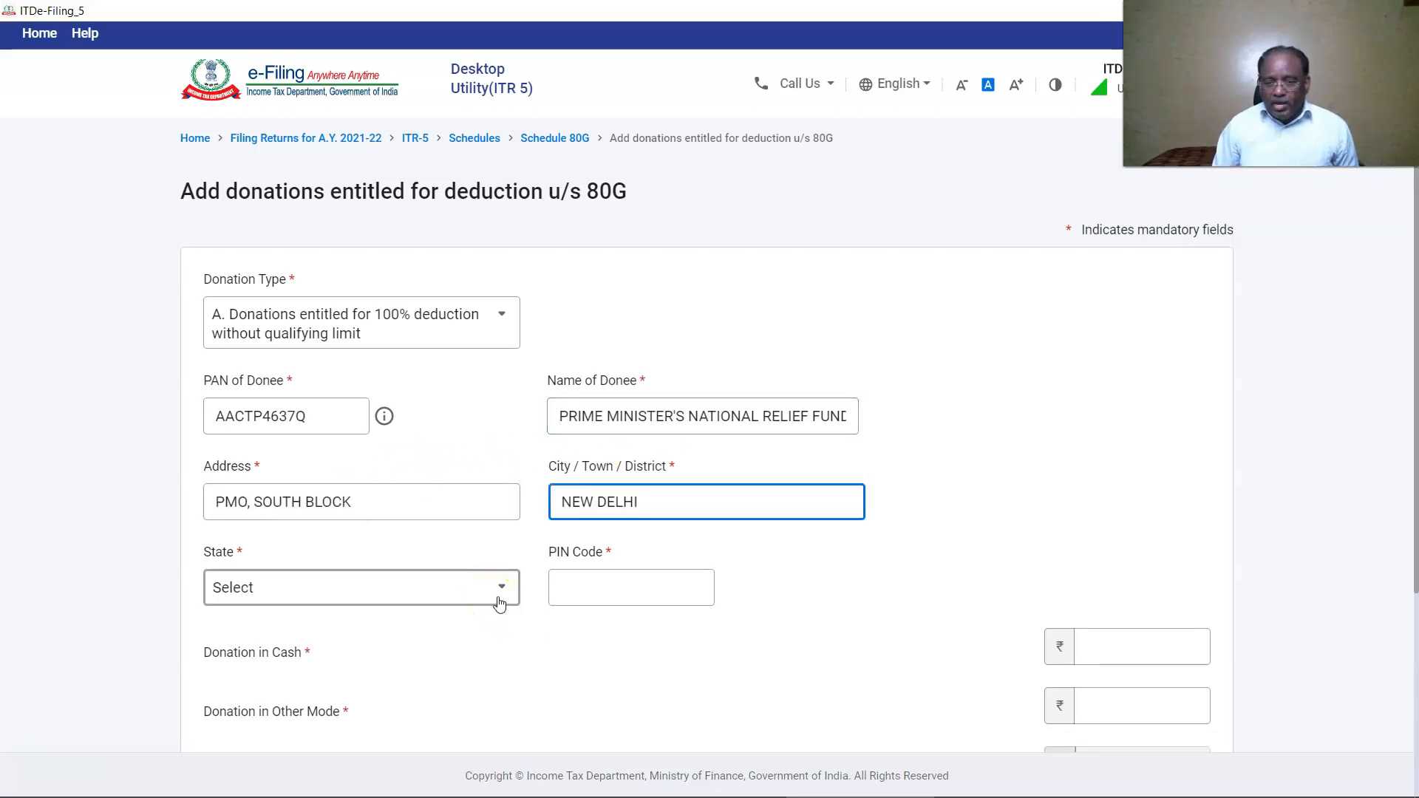
{"action": "left_click", "coordinate": [624, 586]}
{"action": "type", "text": "1100"}
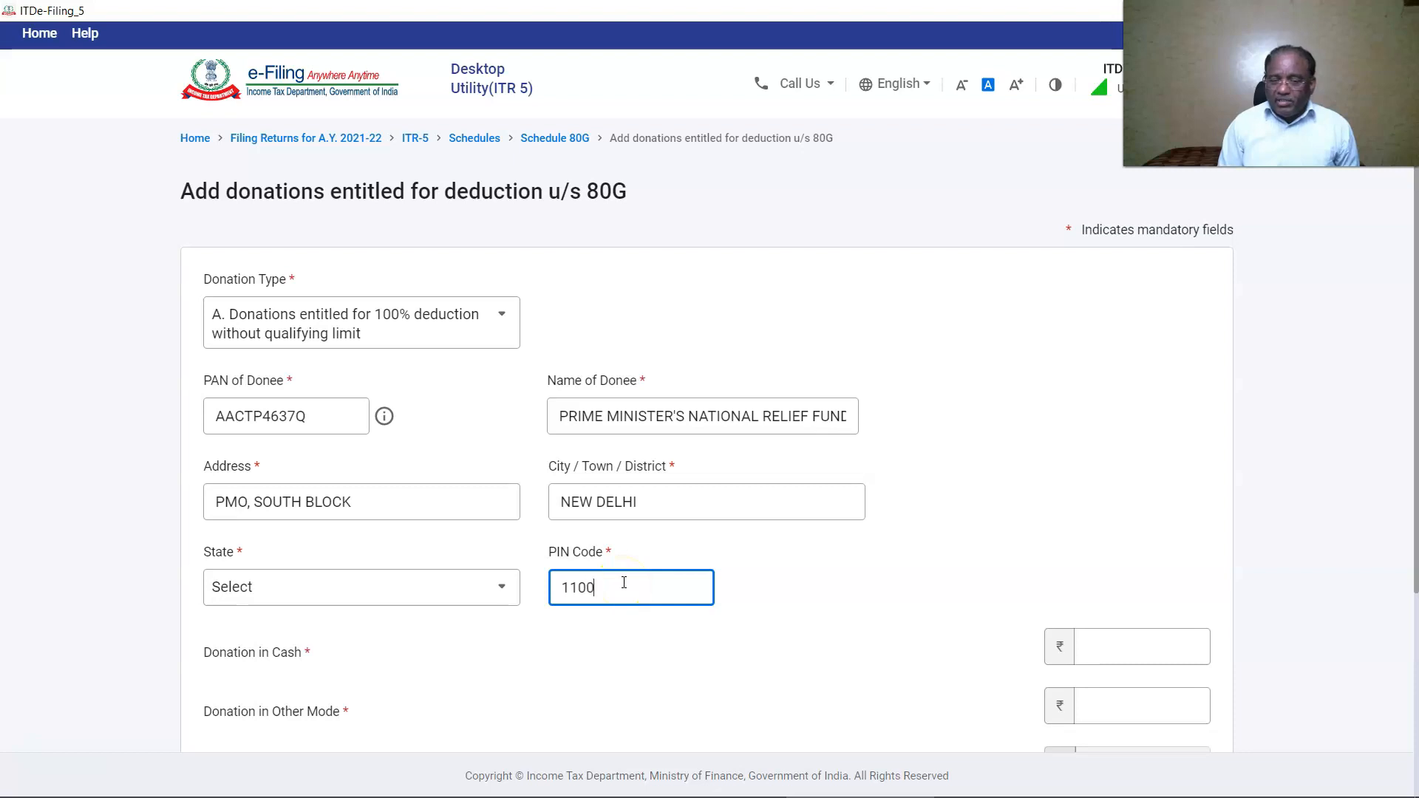
{"action": "type", "text": "10"}
{"action": "left_click", "coordinate": [364, 589]}
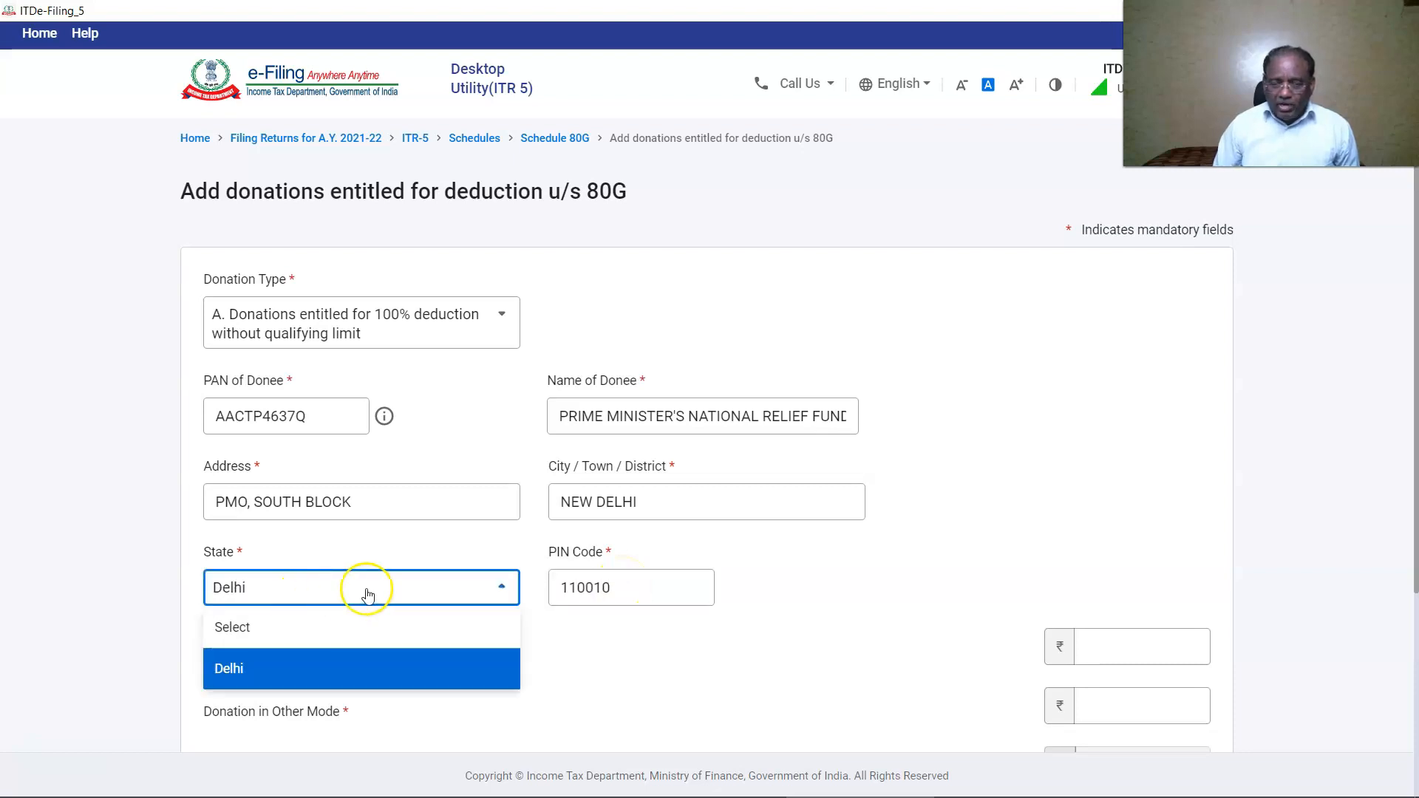
Enter ₹50,000 as donation in other mode, save the entry and confirm Schedule 80G.
{"action": "scroll", "coordinate": [420, 564], "scroll_direction": "down", "scroll_amount": 3}
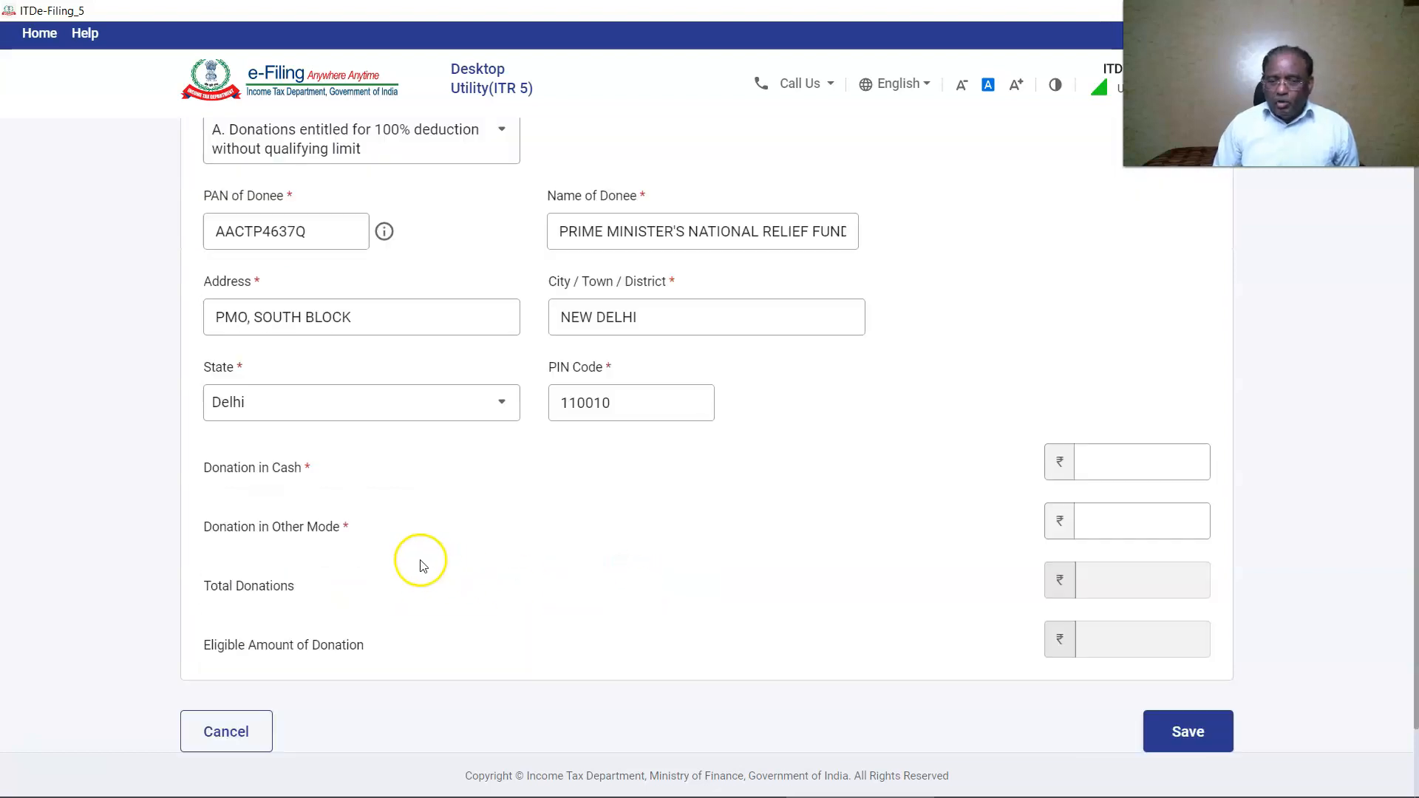
{"action": "left_click", "coordinate": [1074, 529]}
{"action": "type", "text": "50000"}
{"action": "scroll", "coordinate": [446, 437], "scroll_direction": "down", "scroll_amount": 2}
{"action": "left_click", "coordinate": [1174, 640]}
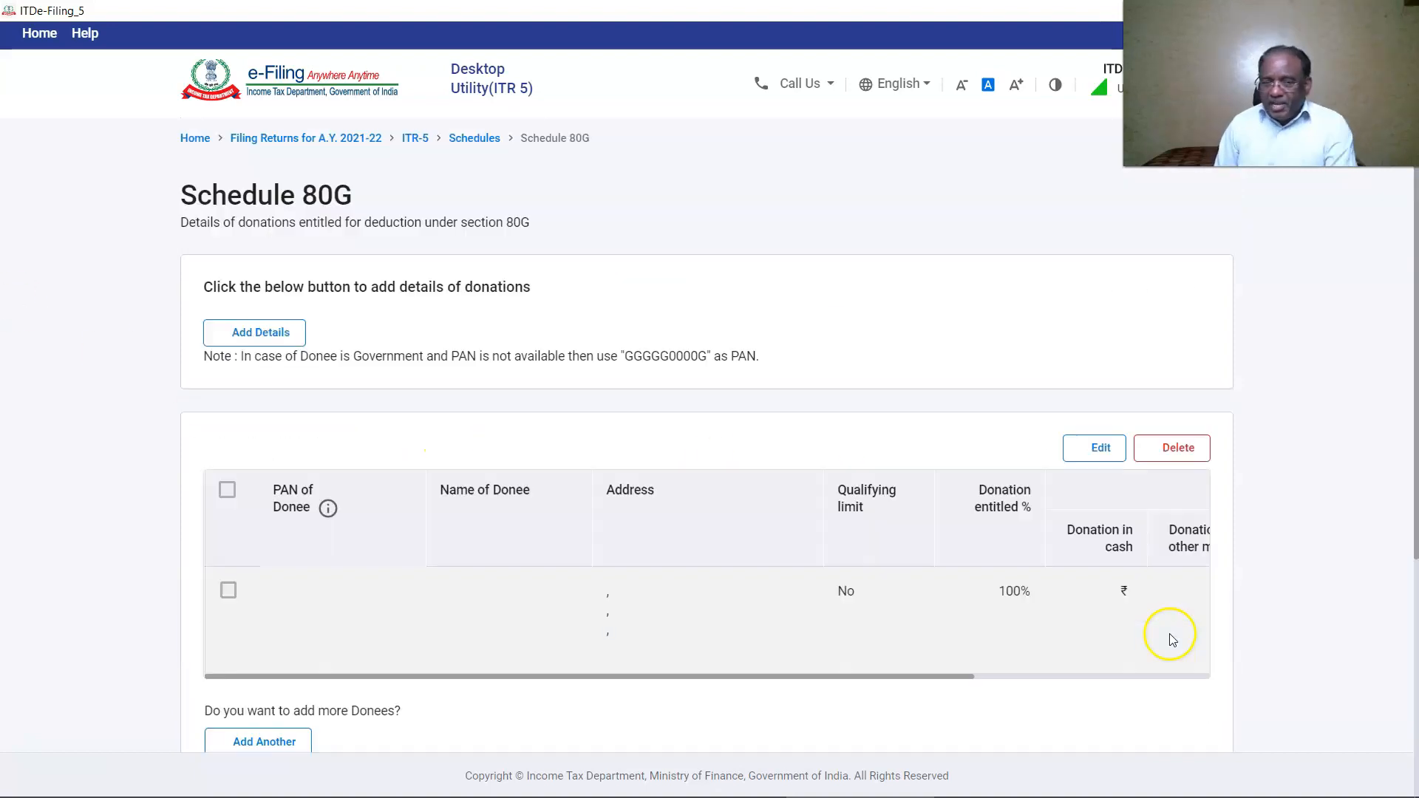
{"action": "scroll", "coordinate": [1172, 640], "scroll_direction": "down", "scroll_amount": 5}
{"action": "left_click", "coordinate": [1178, 620]}
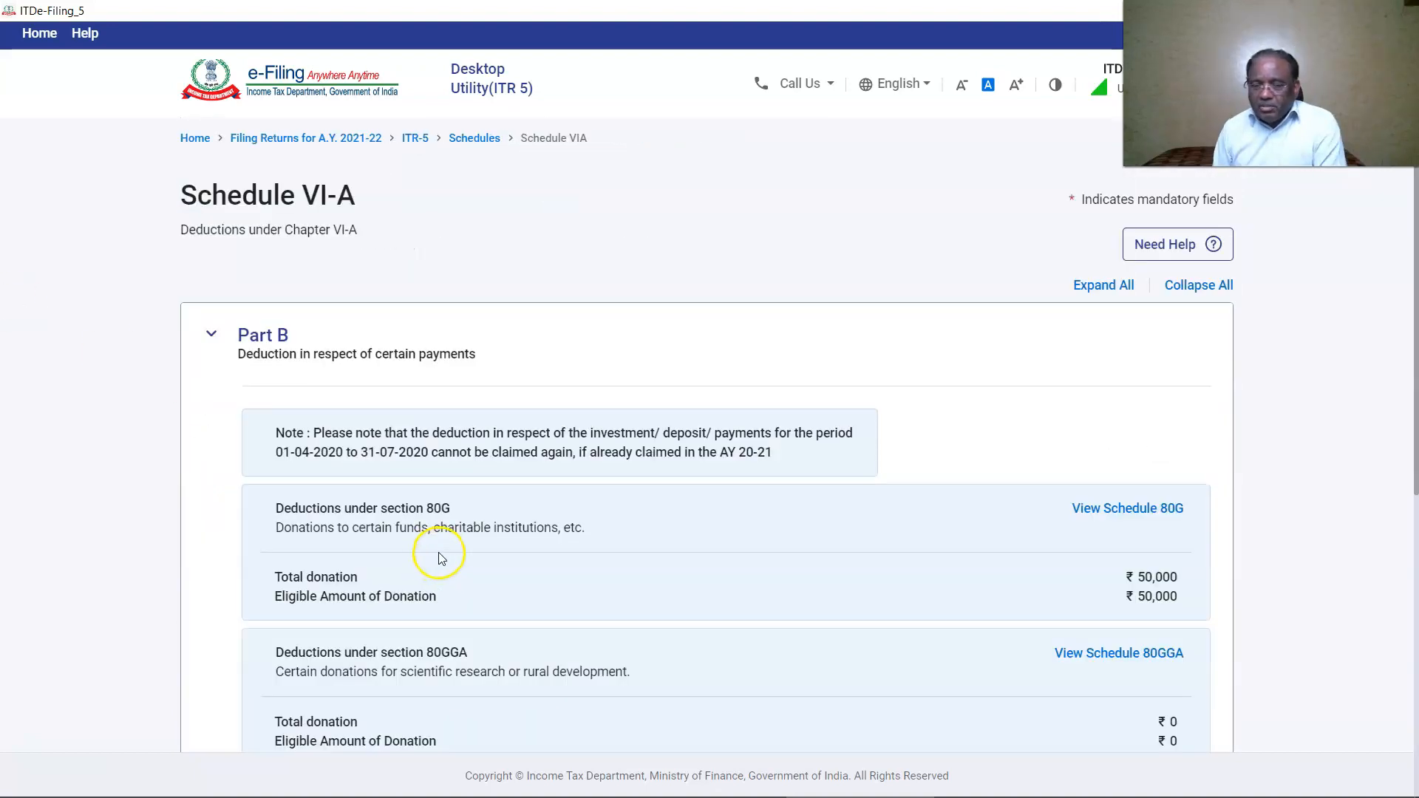
Confirm the Chapter VI-A deductions, AMT and AMTC schedules.
{"action": "scroll", "coordinate": [1251, 586], "scroll_direction": "down", "scroll_amount": 5}
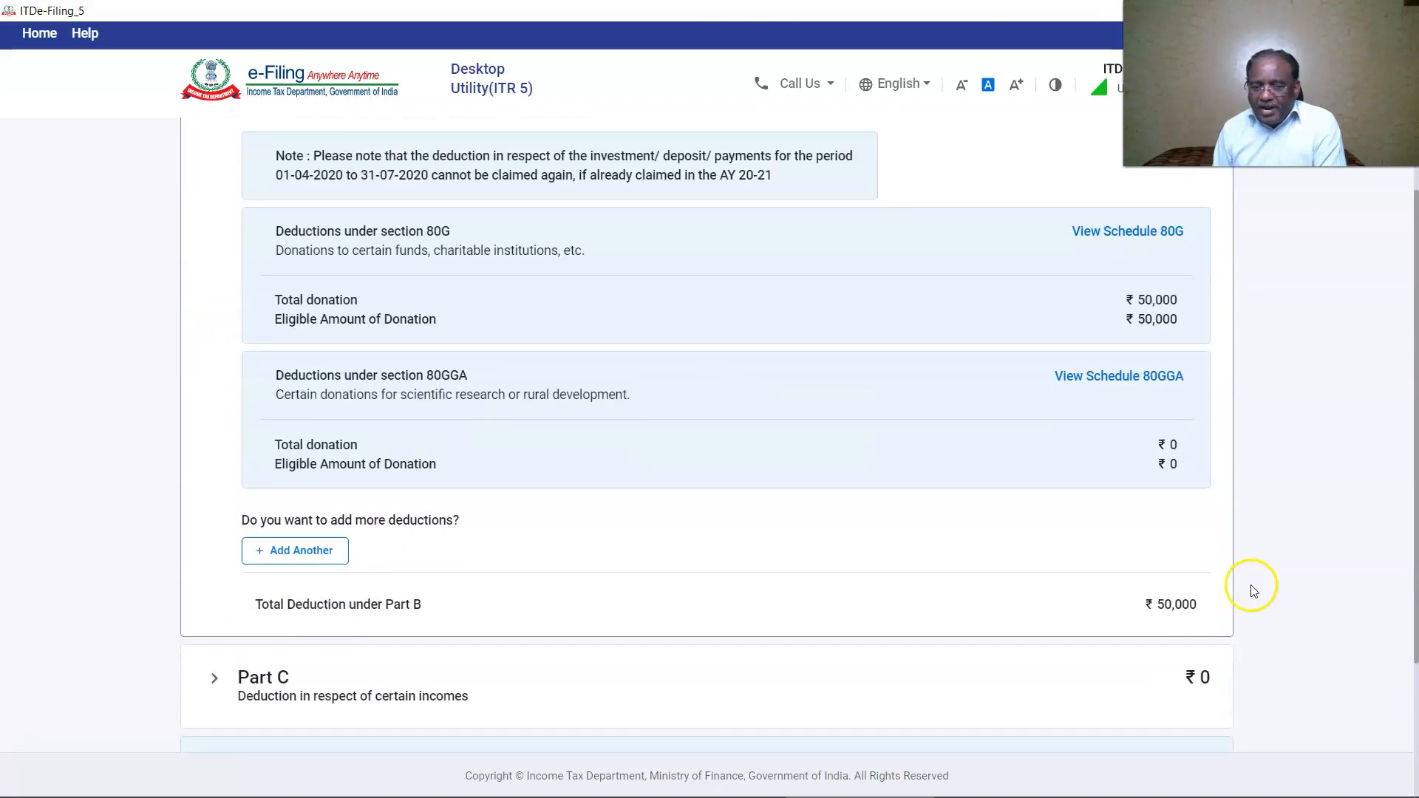
{"action": "left_click", "coordinate": [1171, 610]}
{"action": "scroll", "coordinate": [1168, 608], "scroll_direction": "down", "scroll_amount": 10}
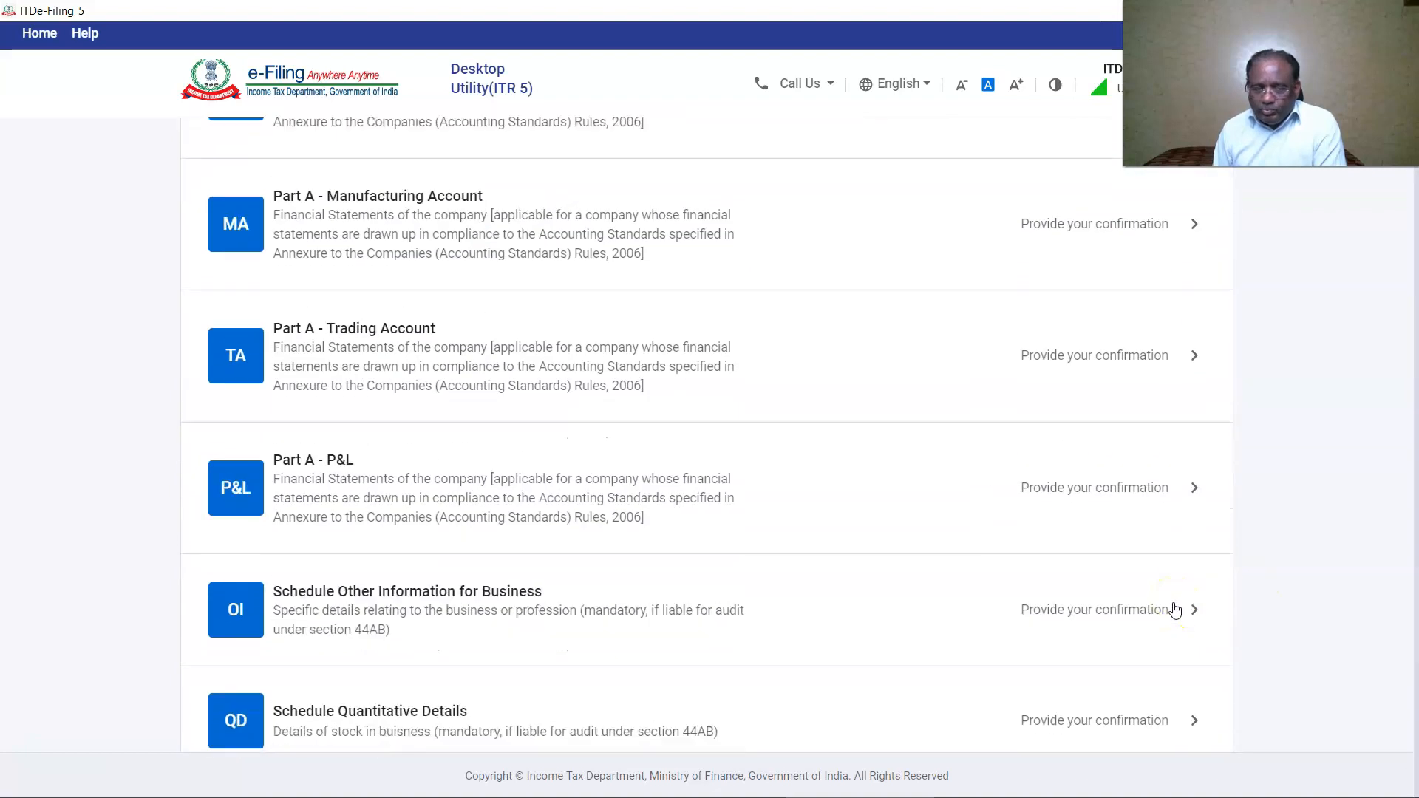
{"action": "scroll", "coordinate": [1161, 602], "scroll_direction": "down", "scroll_amount": 10}
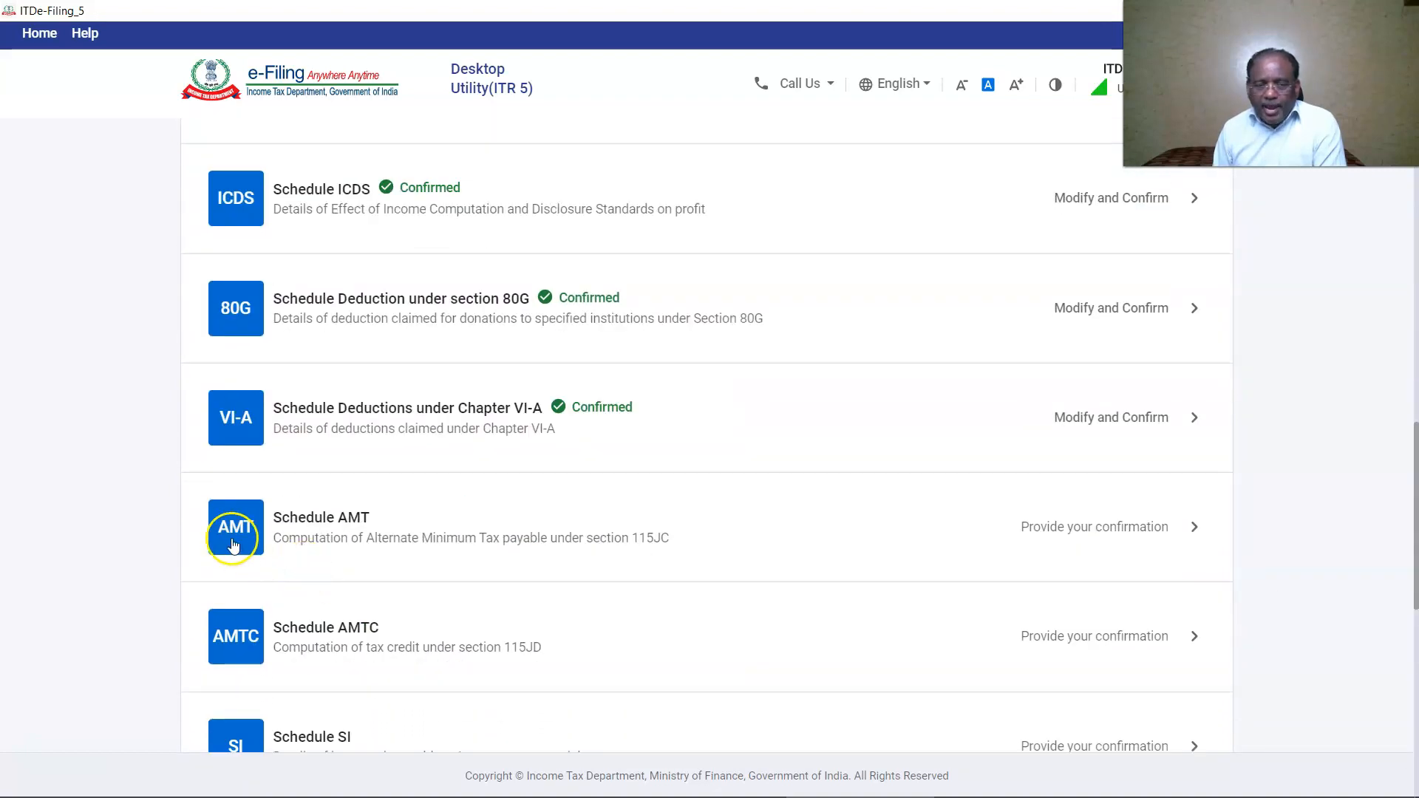
{"action": "left_click", "coordinate": [231, 539]}
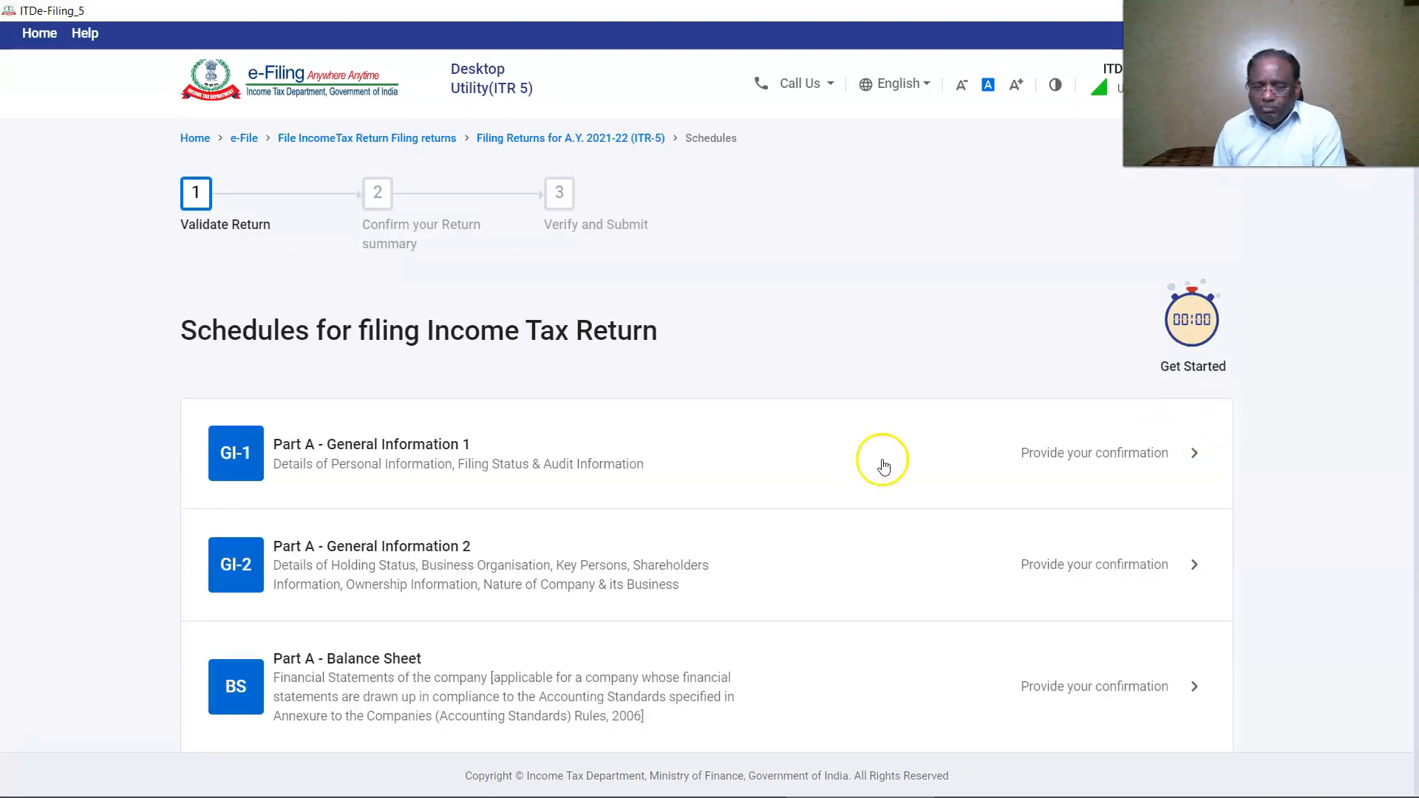
{"action": "scroll", "coordinate": [880, 459], "scroll_direction": "down", "scroll_amount": 15}
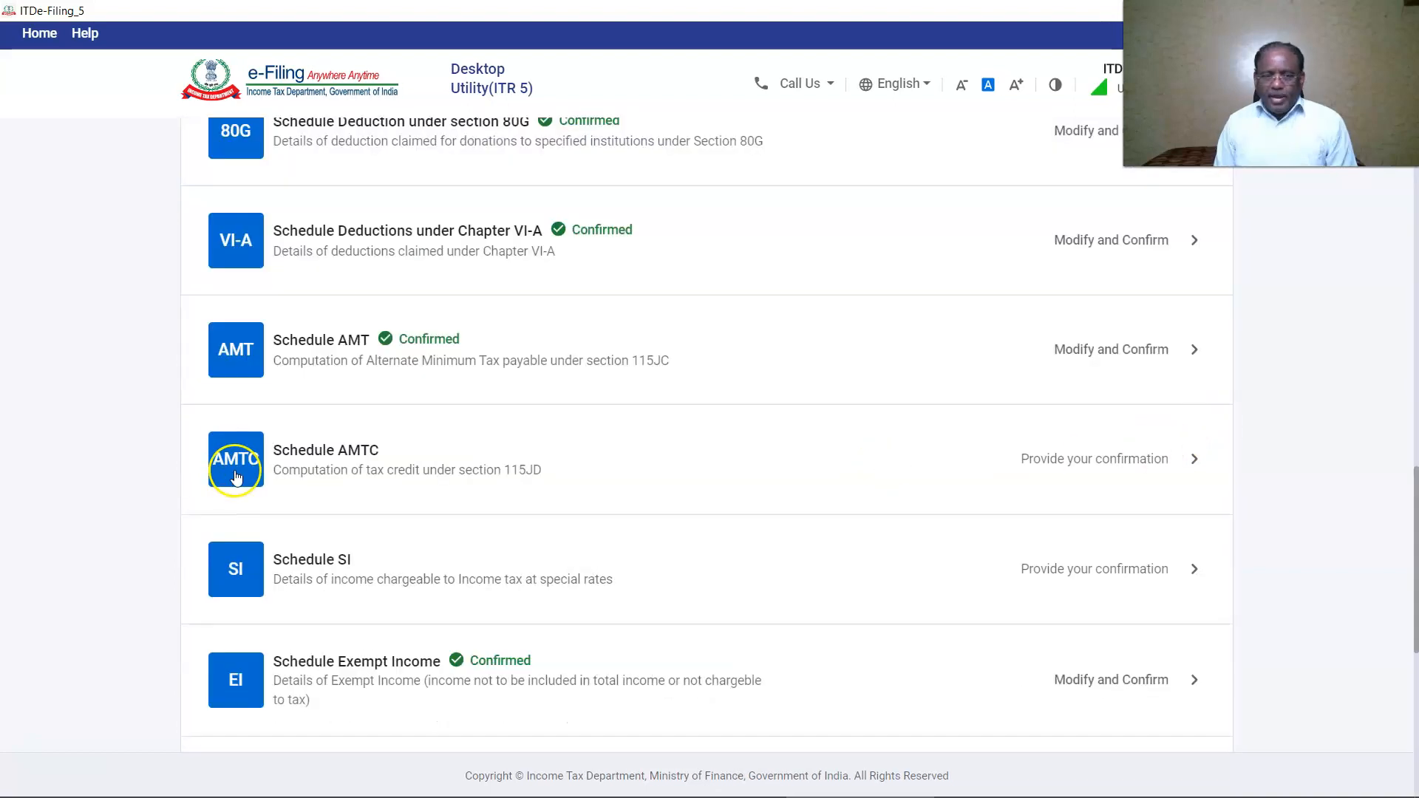
{"action": "left_click", "coordinate": [1118, 444]}
{"action": "left_click", "coordinate": [1182, 423]}
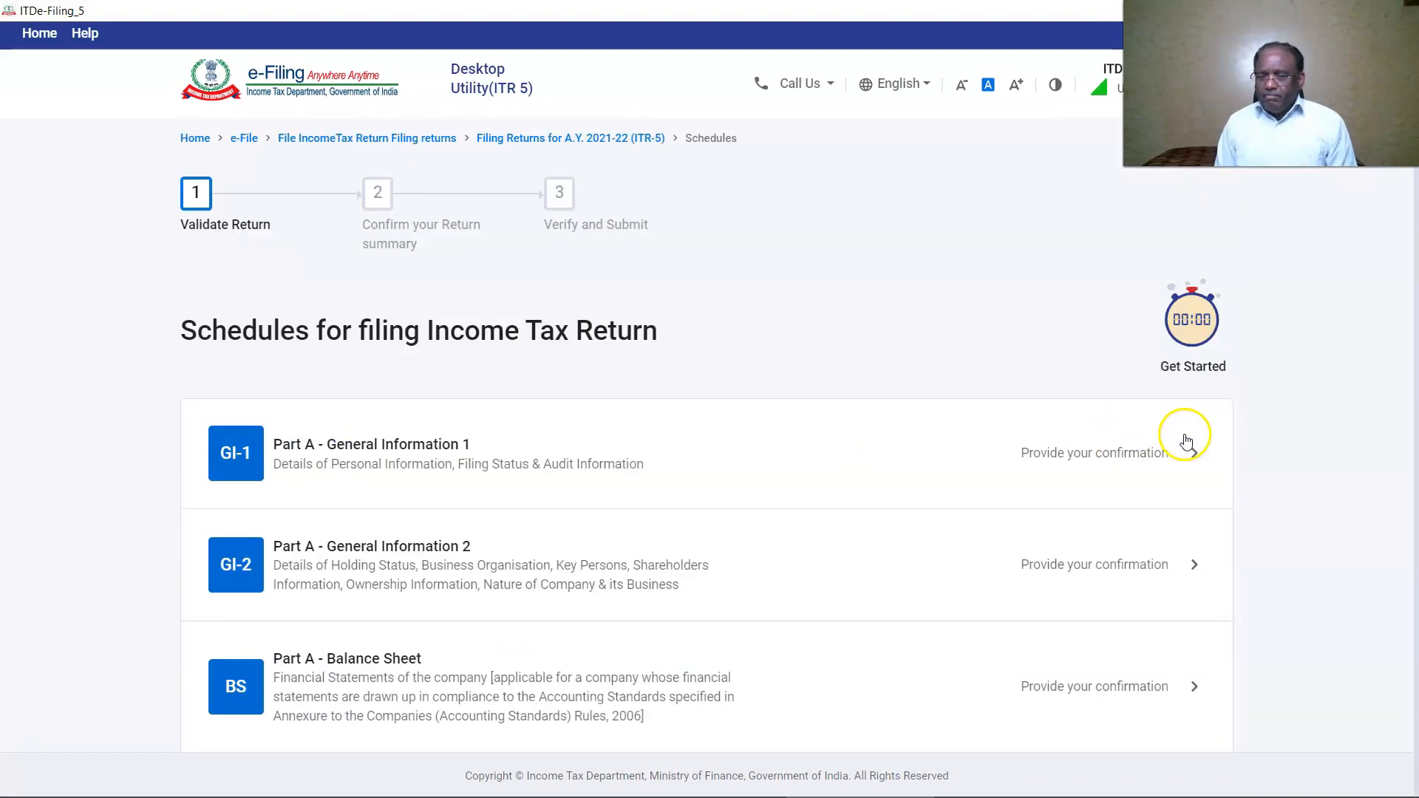
Review and confirm Part B-TI with total income of ₹11,45,000, then open Taxes Paid.
{"action": "scroll", "coordinate": [238, 576], "scroll_direction": "down", "scroll_amount": 15}
{"action": "left_click", "coordinate": [238, 577]}
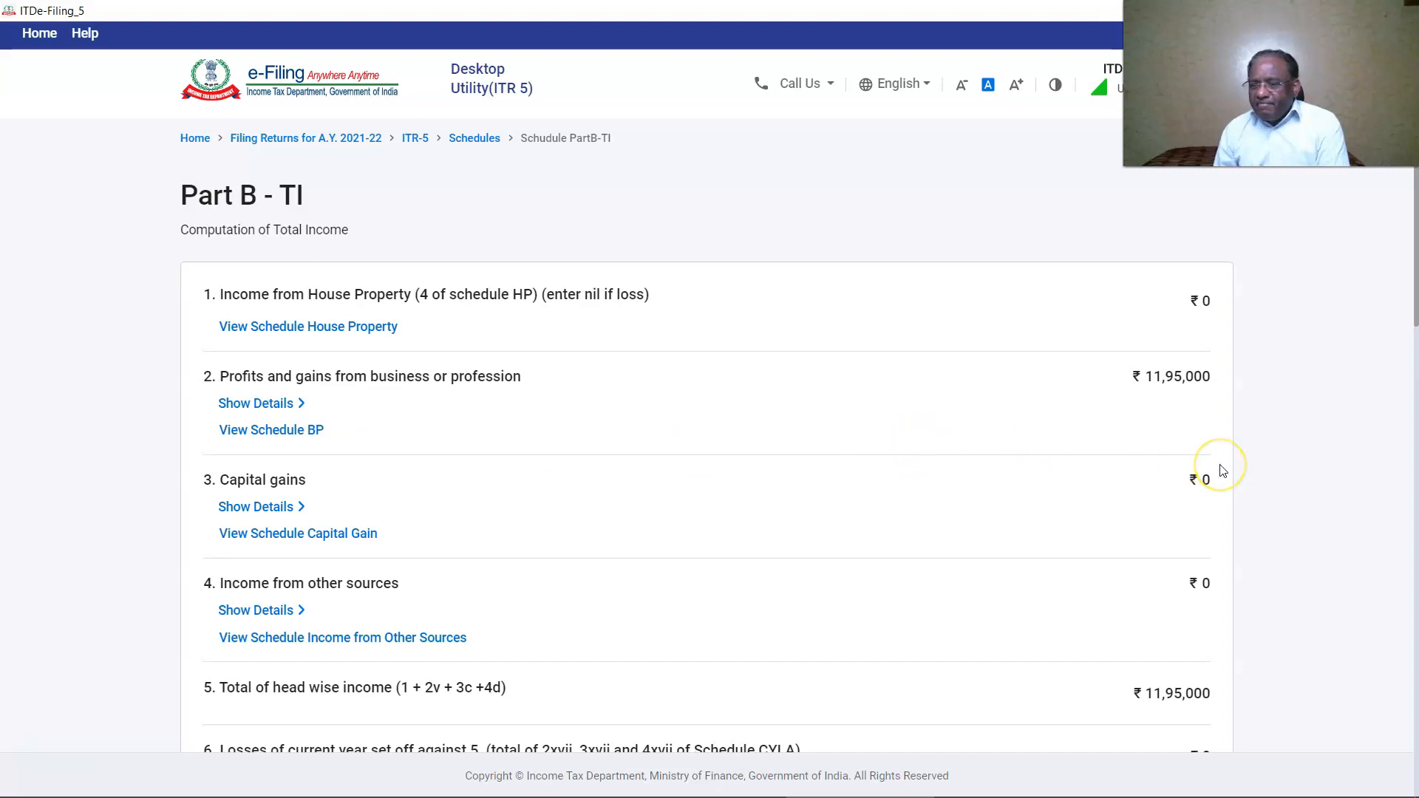
{"action": "scroll", "coordinate": [1221, 470], "scroll_direction": "down", "scroll_amount": 9}
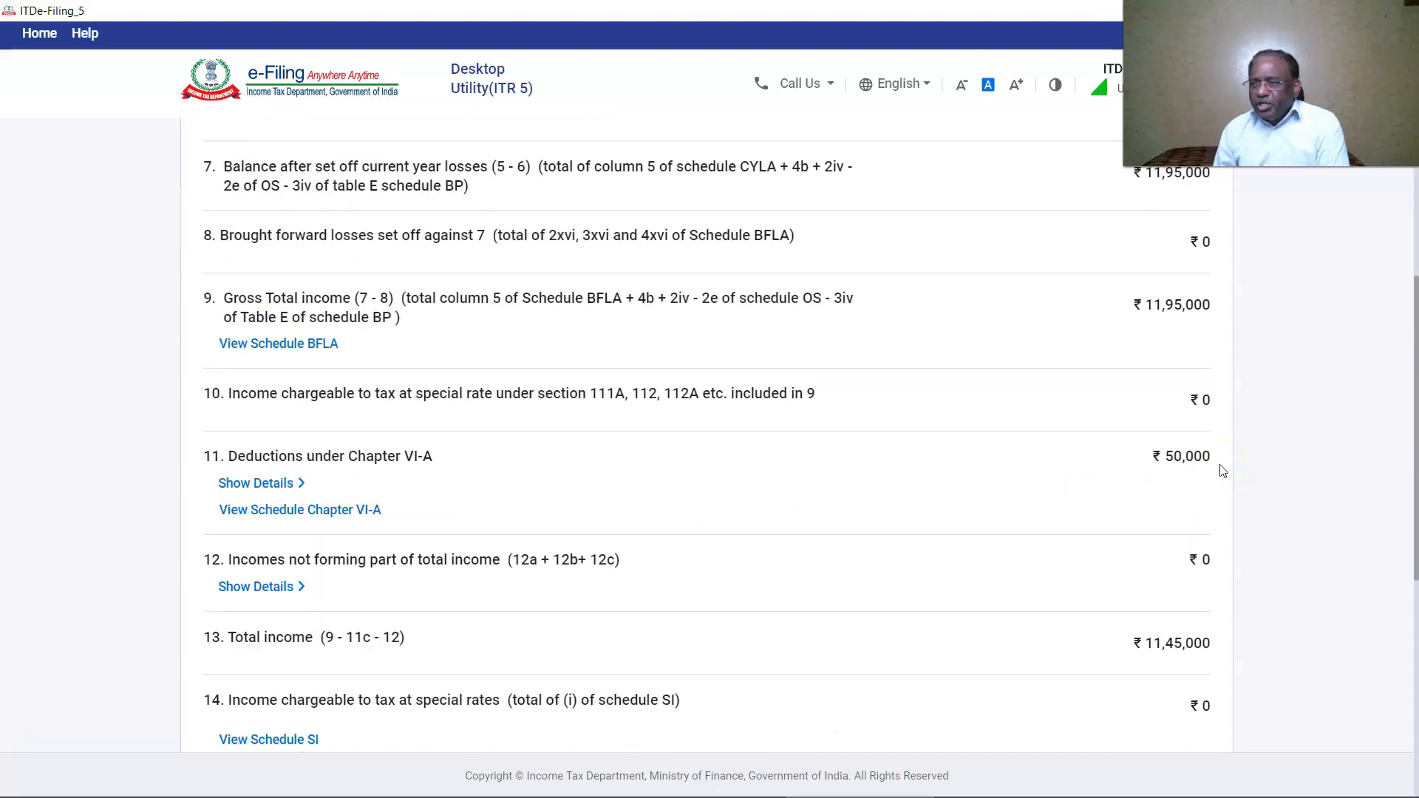
{"action": "scroll", "coordinate": [1223, 471], "scroll_direction": "down", "scroll_amount": 6}
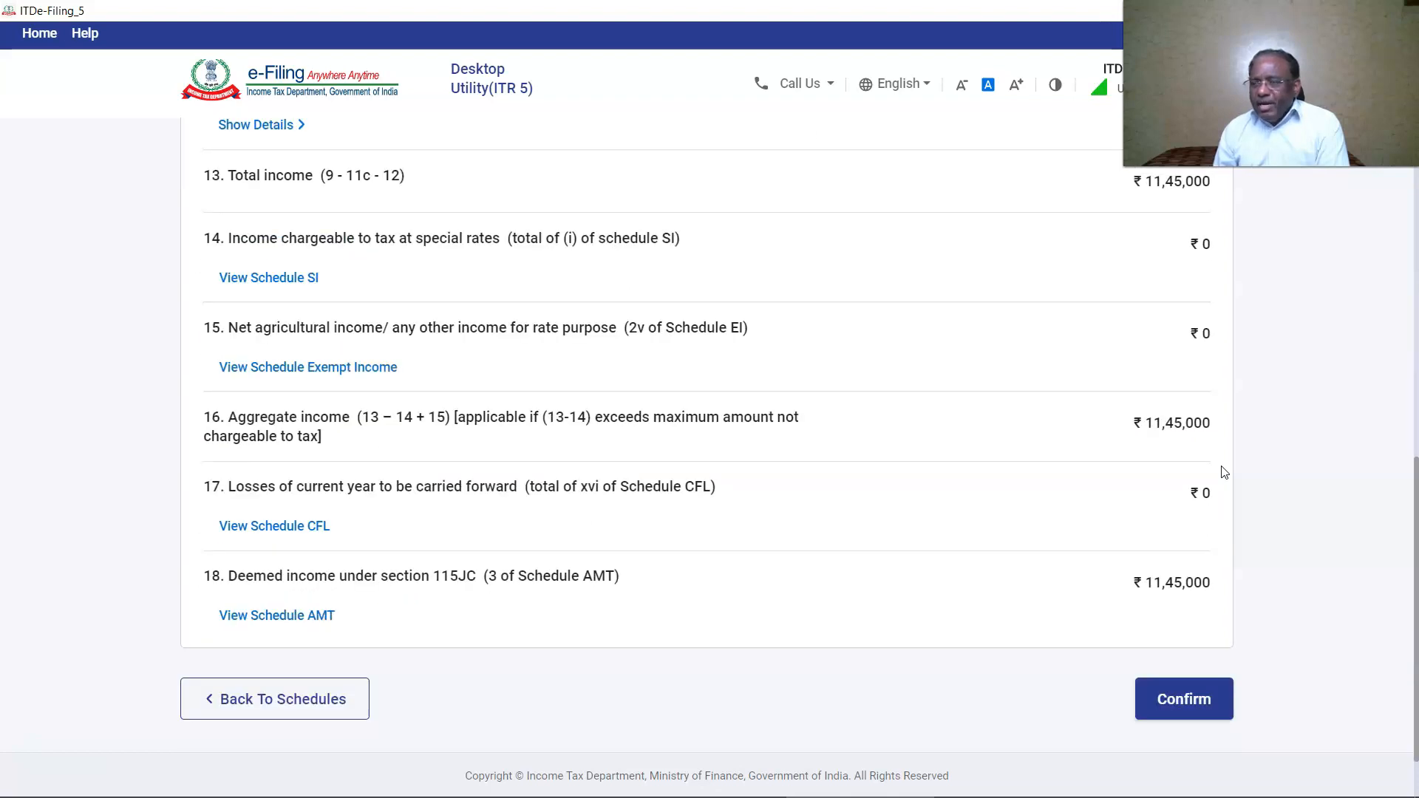
{"action": "left_click", "coordinate": [1184, 701]}
{"action": "left_click", "coordinate": [229, 458]}
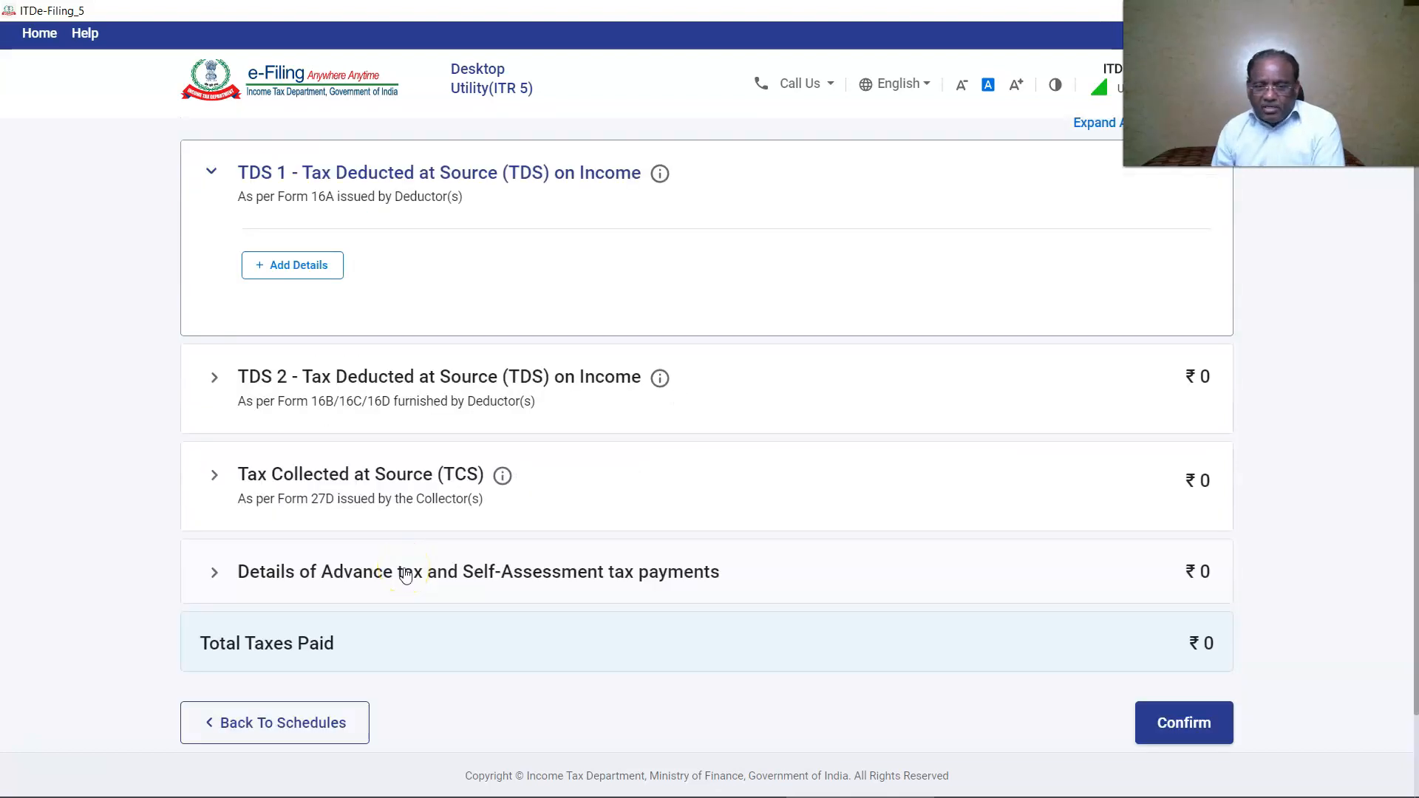
Add advance tax challans of ₹10,000 (15-Sep-2020) and ₹20,000 (24-May-2021), then confirm Taxes Paid.
{"action": "left_click", "coordinate": [406, 576]}
{"action": "left_click", "coordinate": [326, 559]}
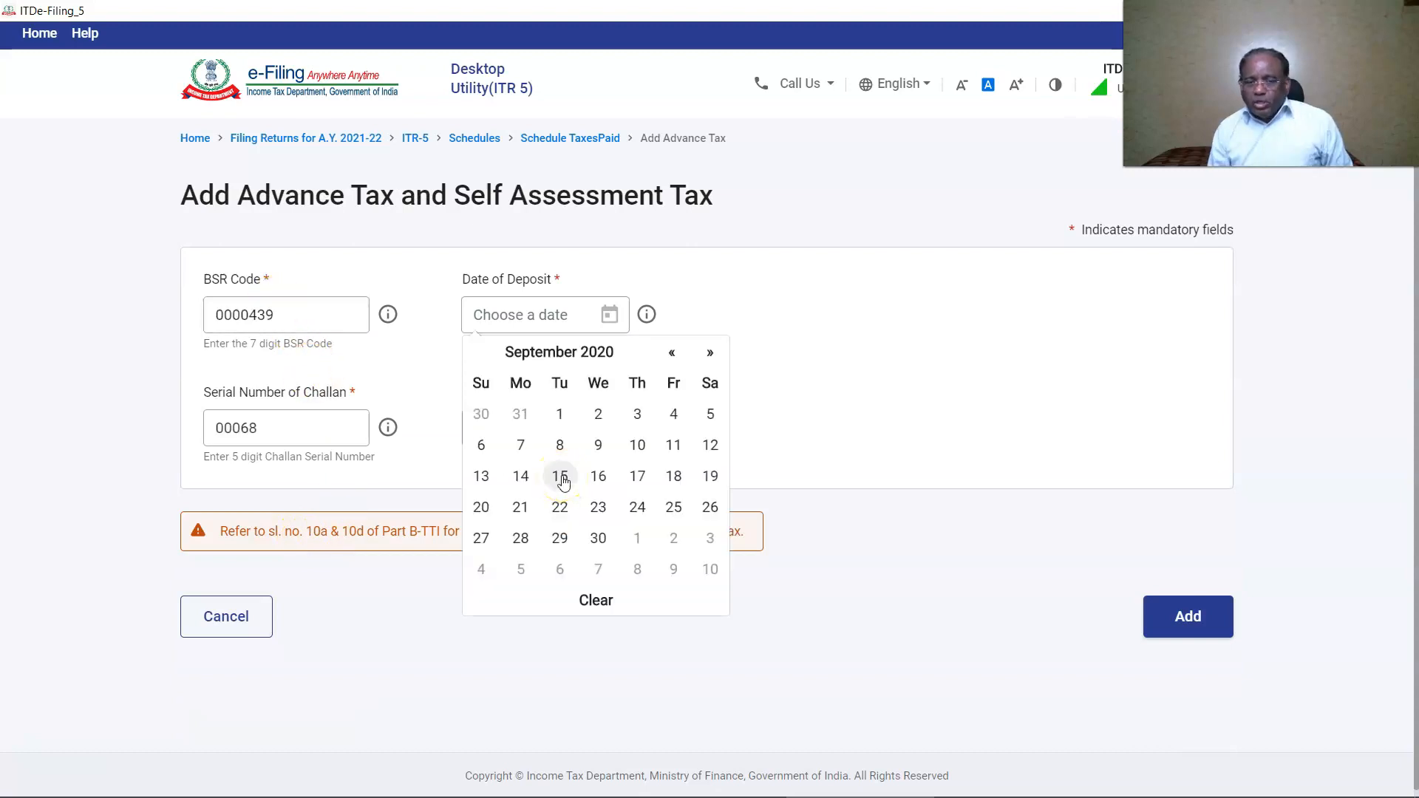
{"action": "left_click", "coordinate": [561, 478]}
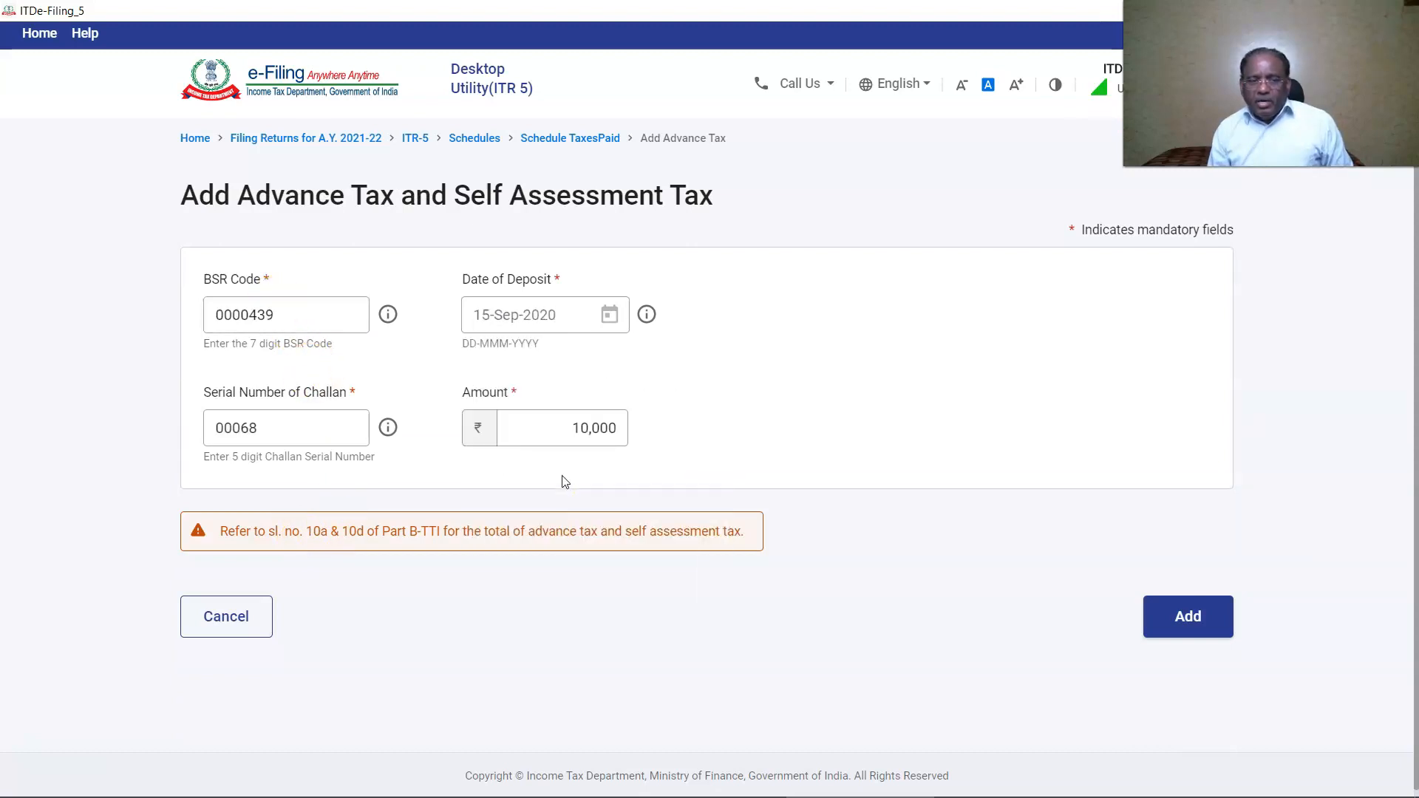
{"action": "left_click", "coordinate": [1183, 614]}
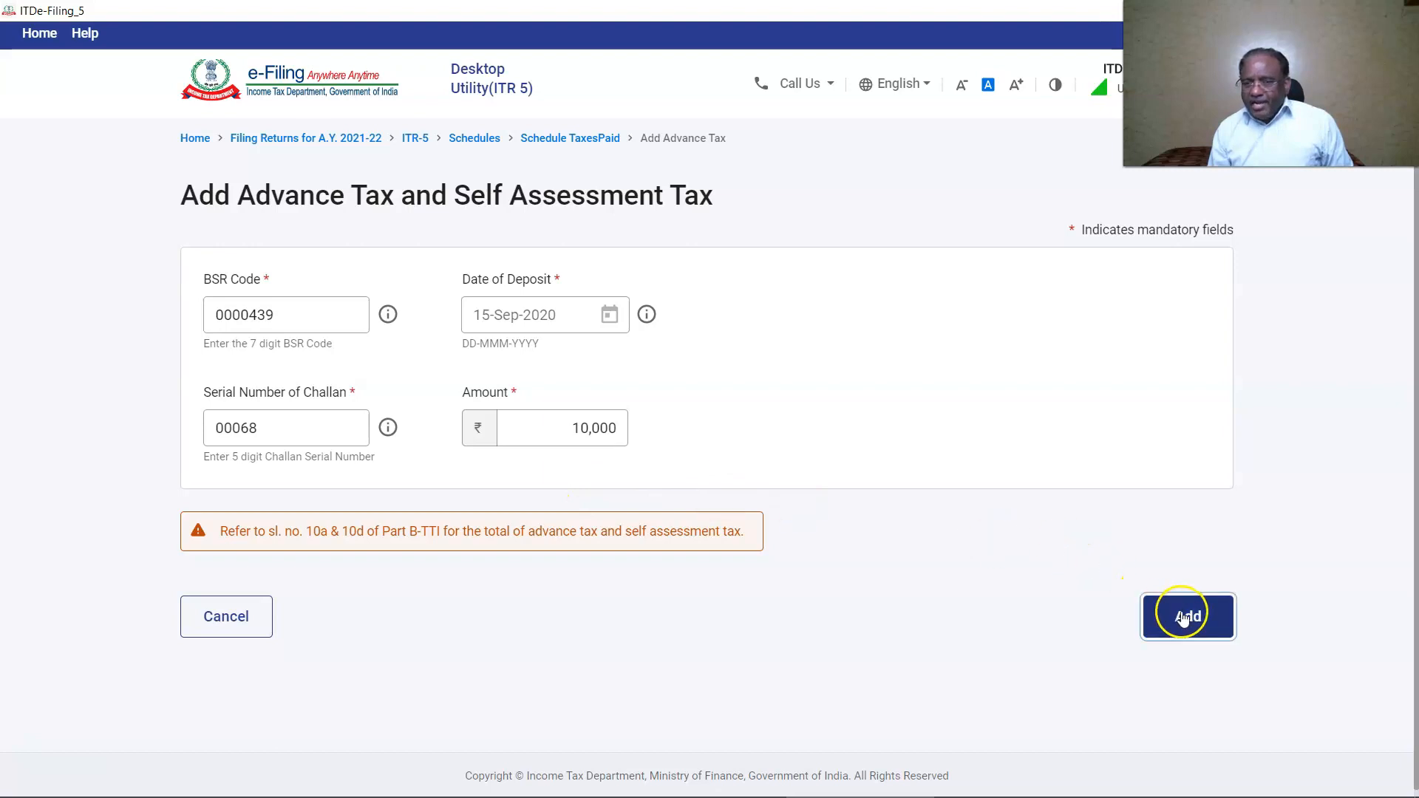
{"action": "left_click", "coordinate": [294, 576]}
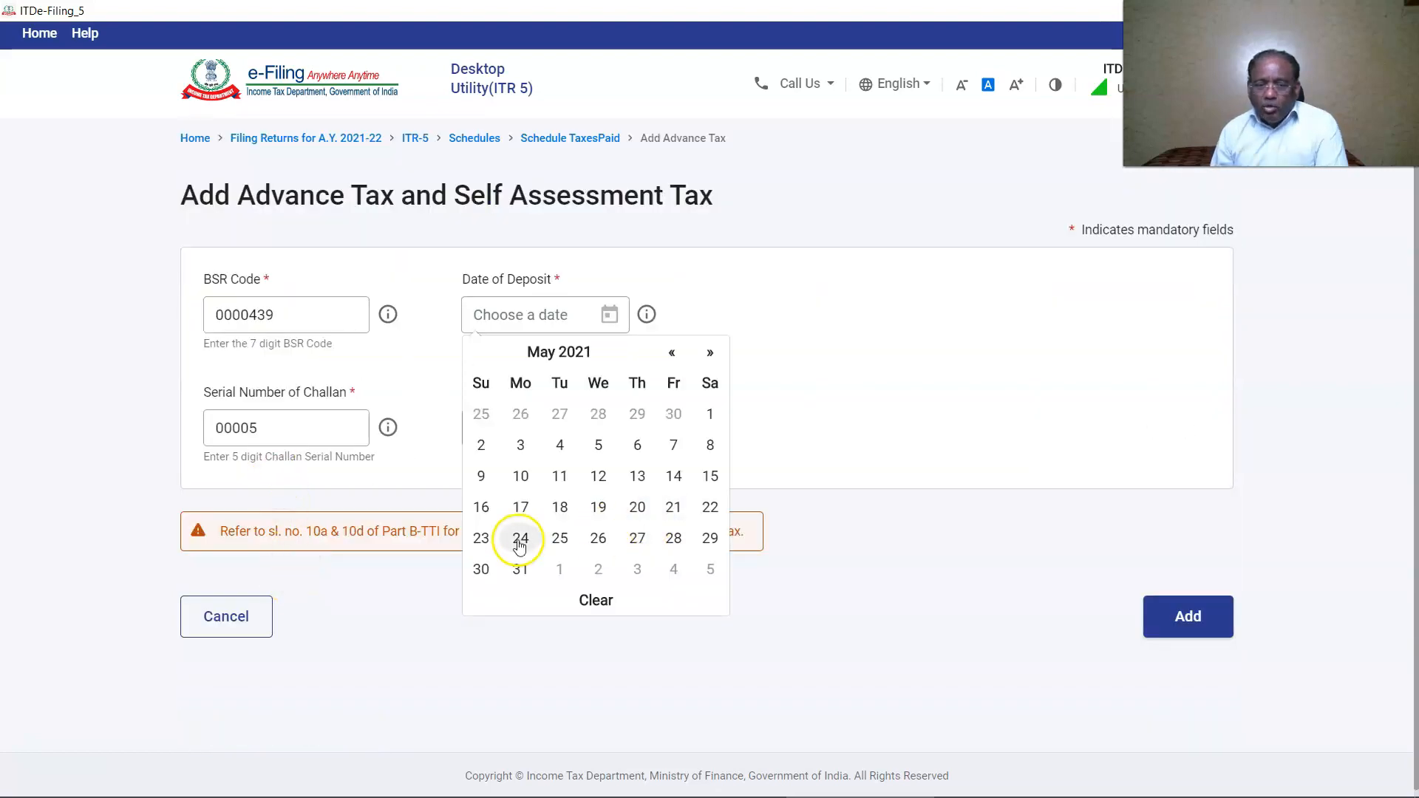
{"action": "left_click", "coordinate": [520, 539]}
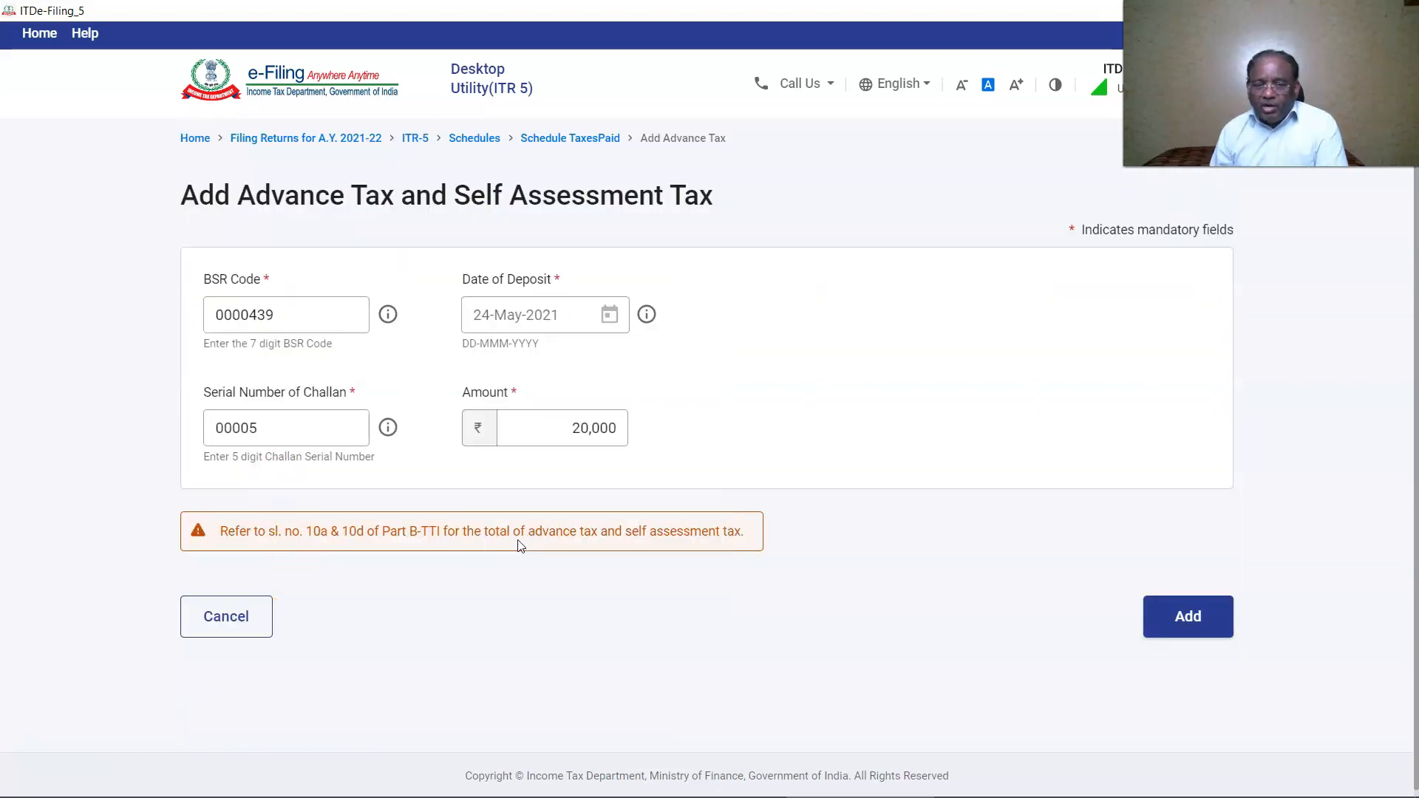
{"action": "left_click", "coordinate": [1186, 615]}
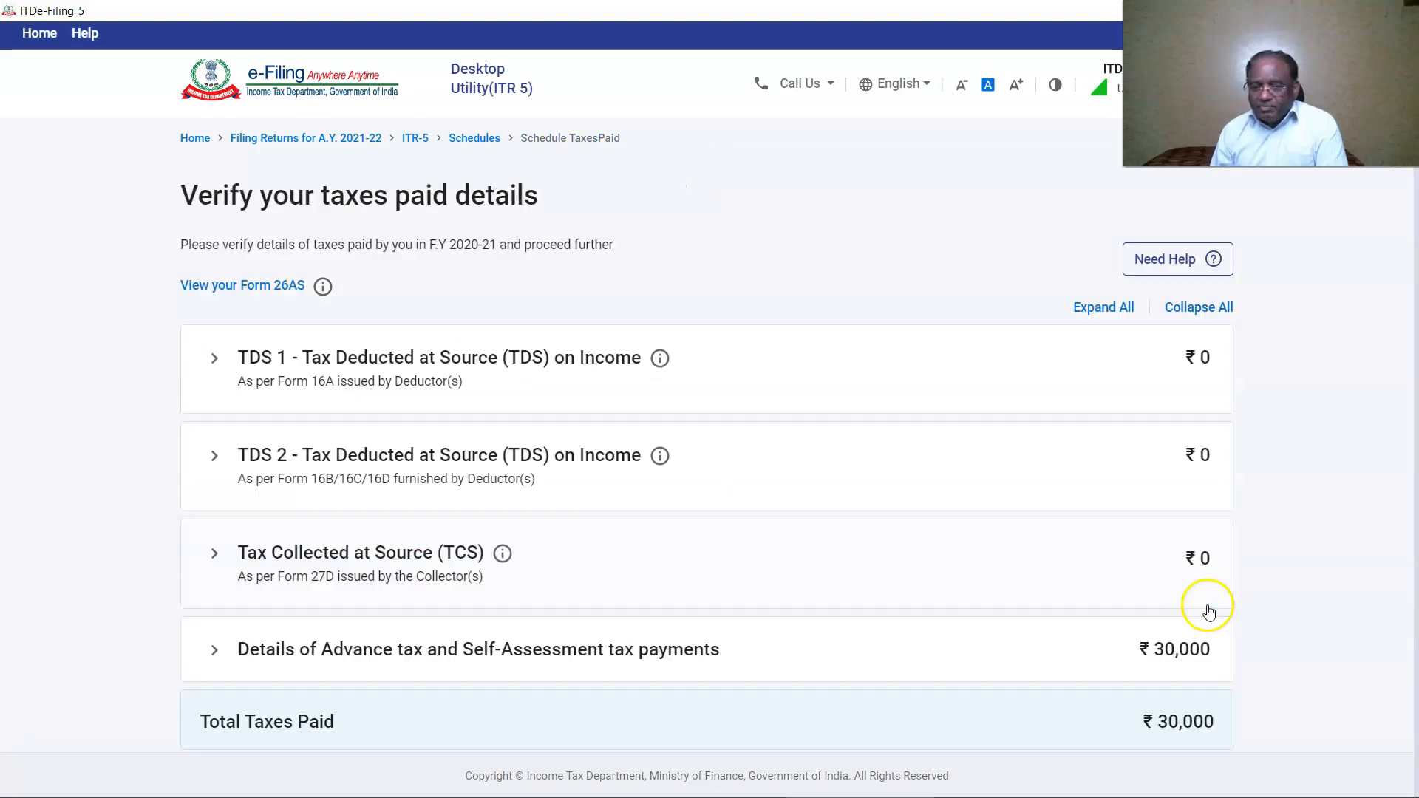
{"action": "scroll", "coordinate": [1192, 600], "scroll_direction": "down", "scroll_amount": 4}
{"action": "left_click", "coordinate": [1191, 603]}
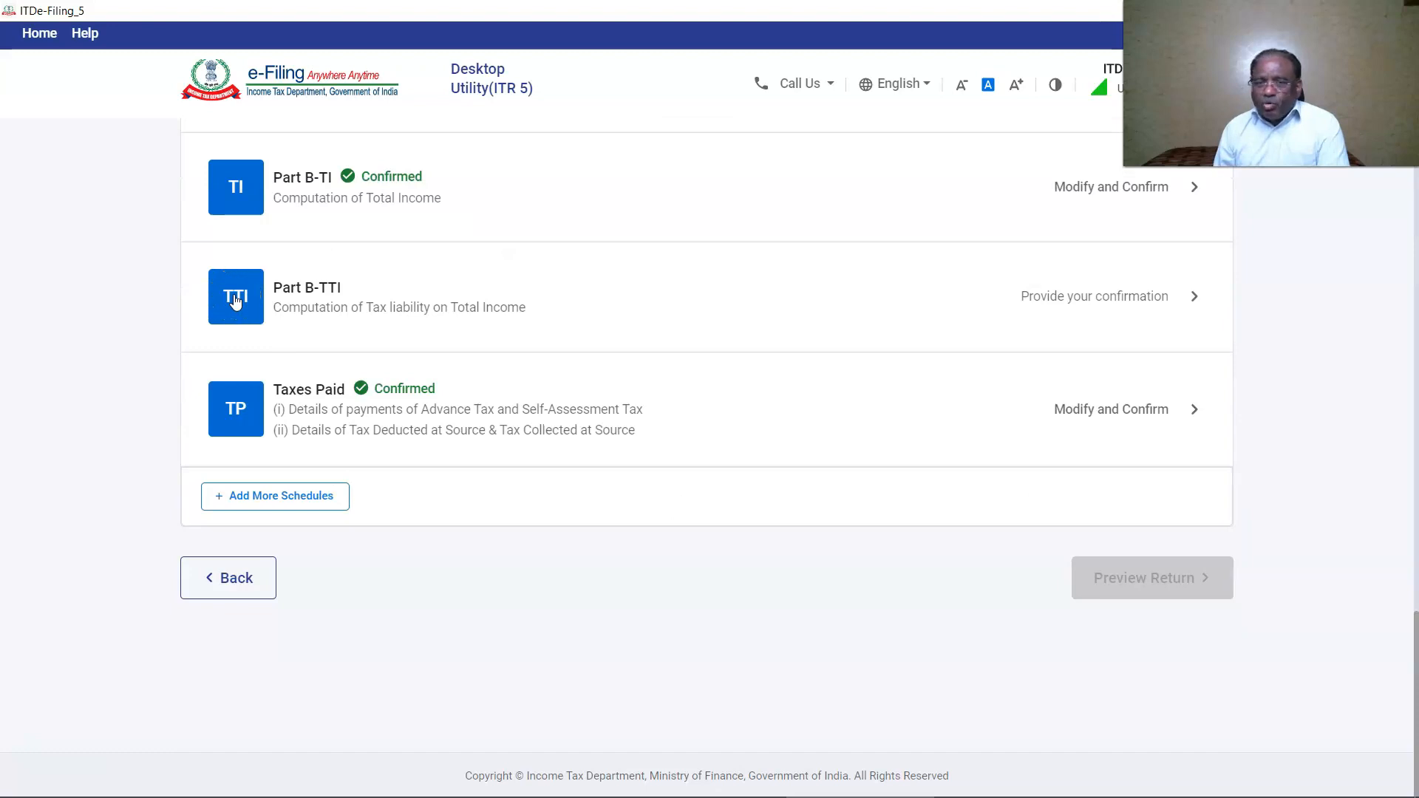
Review Part B-TTI with the surcharge breakdown expanded down to ₹4,03,600 payable, choosing Pay Later.
{"action": "left_click", "coordinate": [235, 299]}
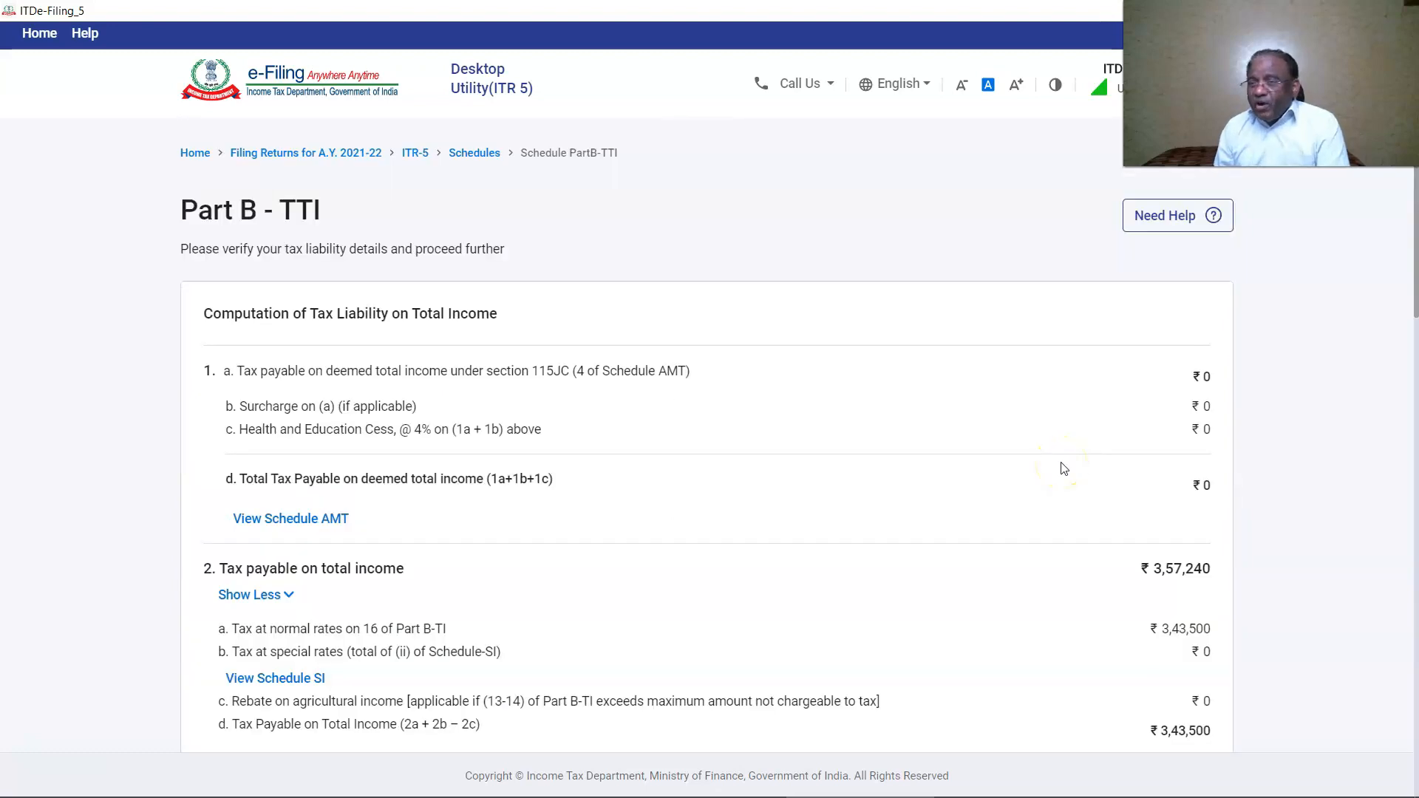
{"action": "scroll", "coordinate": [1063, 467], "scroll_direction": "down", "scroll_amount": 3}
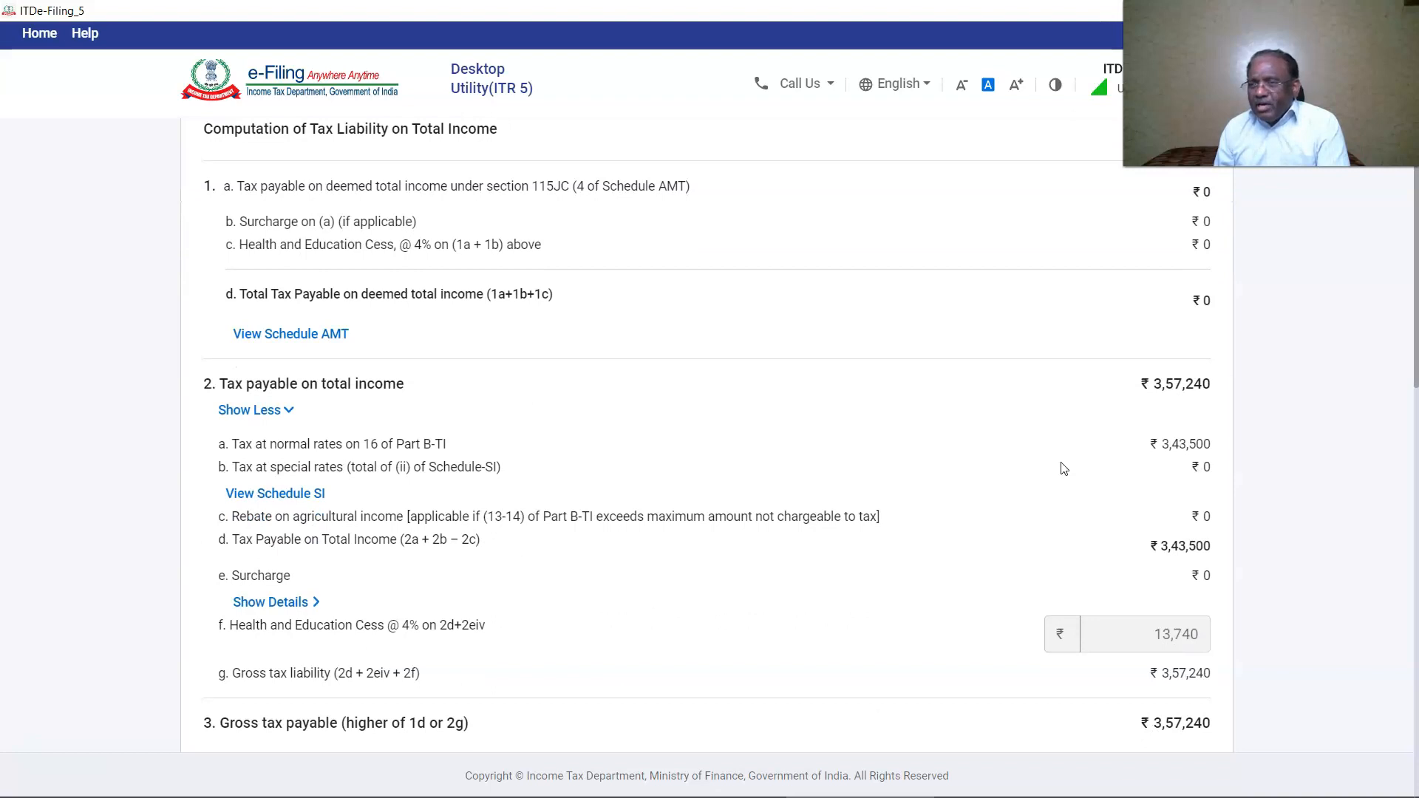
{"action": "scroll", "coordinate": [1063, 468], "scroll_direction": "down", "scroll_amount": 1}
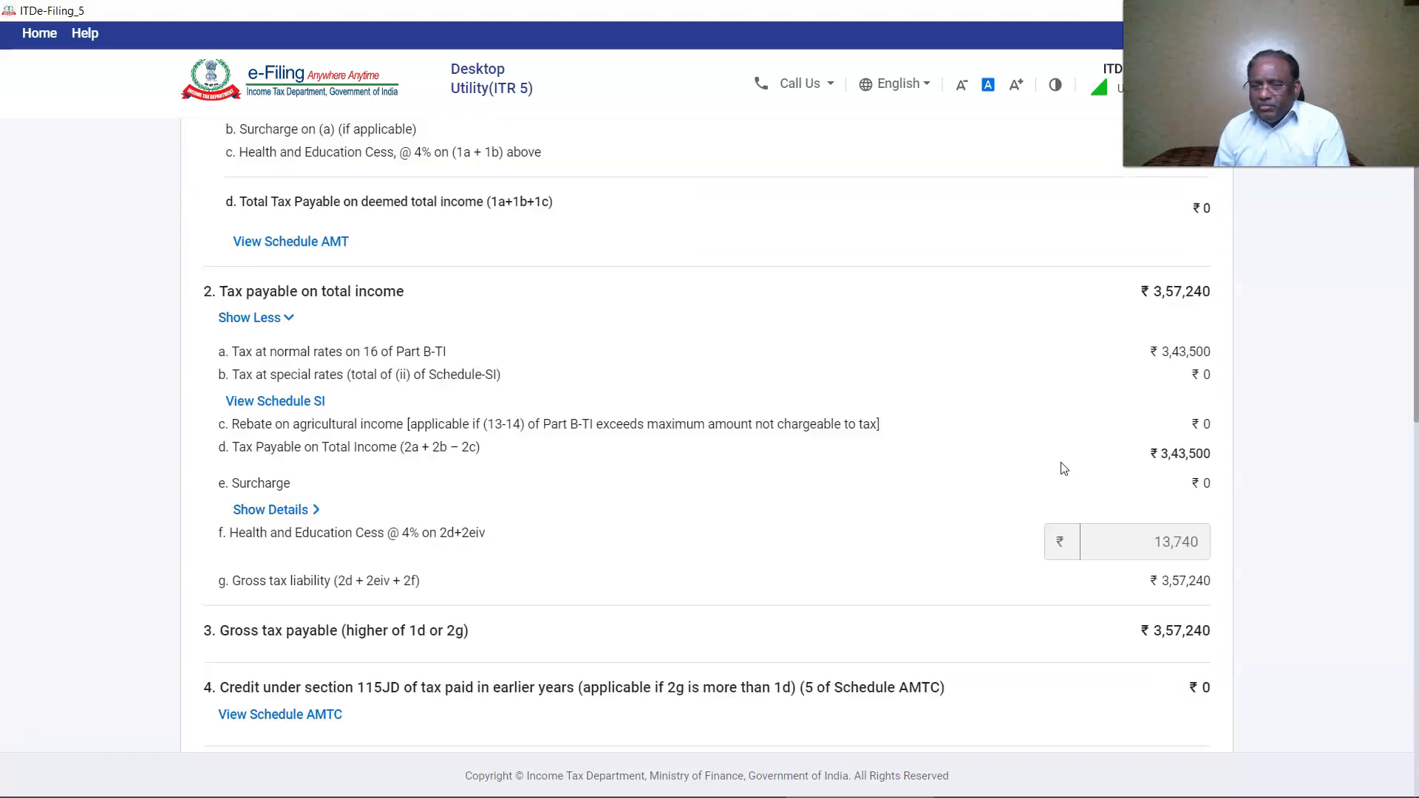
{"action": "left_click", "coordinate": [278, 510]}
{"action": "scroll", "coordinate": [861, 533], "scroll_direction": "down", "scroll_amount": 3}
{"action": "scroll", "coordinate": [861, 532], "scroll_direction": "down", "scroll_amount": 2}
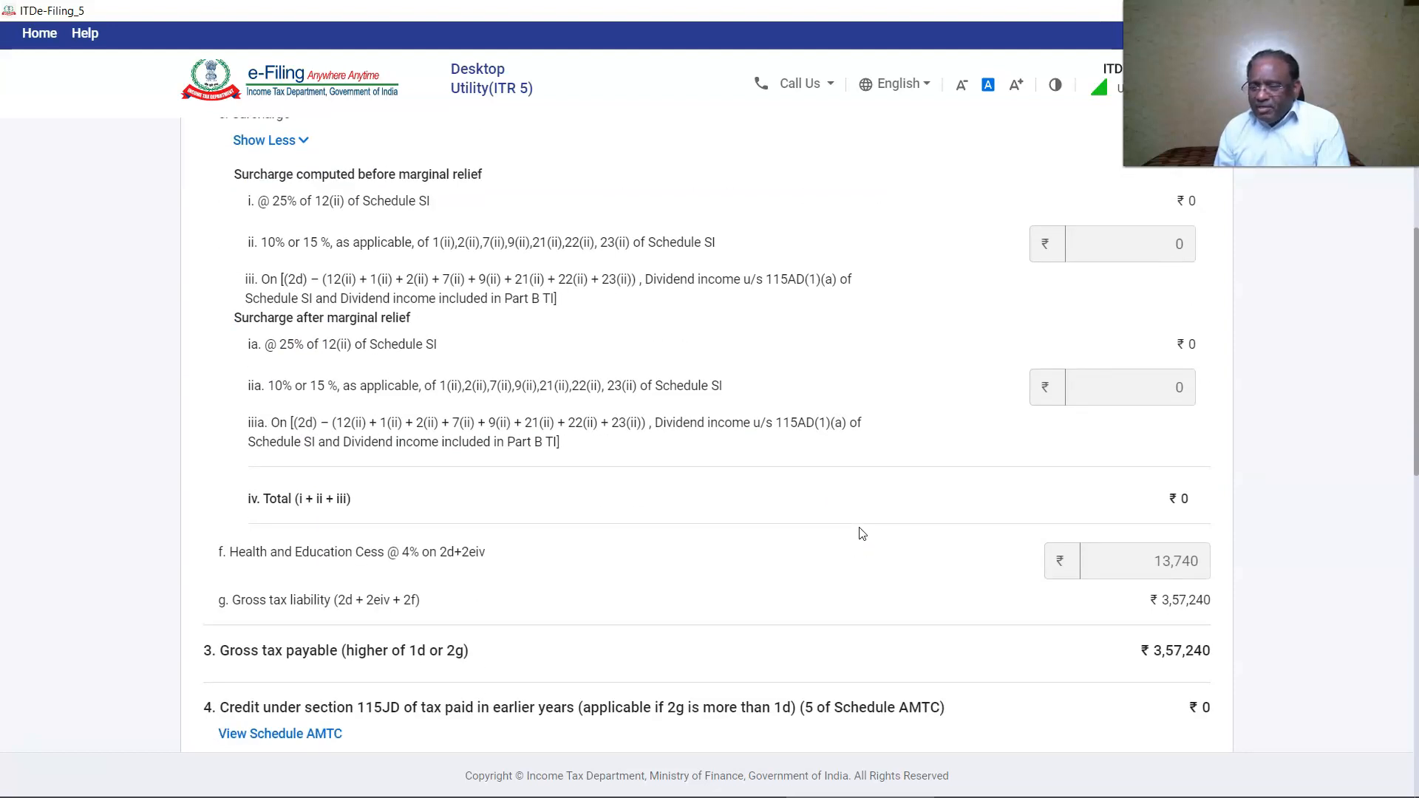
{"action": "scroll", "coordinate": [861, 532], "scroll_direction": "down", "scroll_amount": 9}
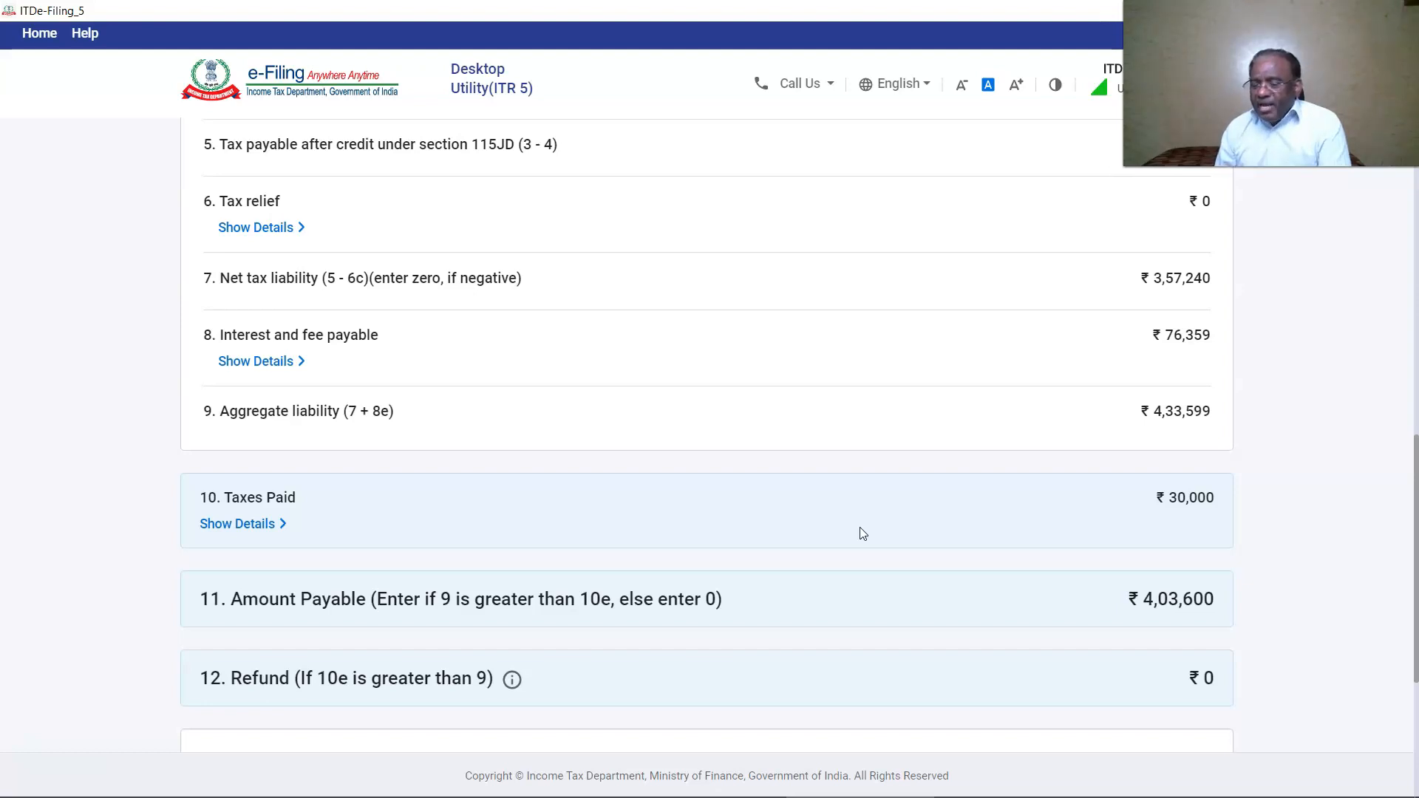
{"action": "scroll", "coordinate": [863, 533], "scroll_direction": "down", "scroll_amount": 4}
{"action": "left_click", "coordinate": [1157, 717]}
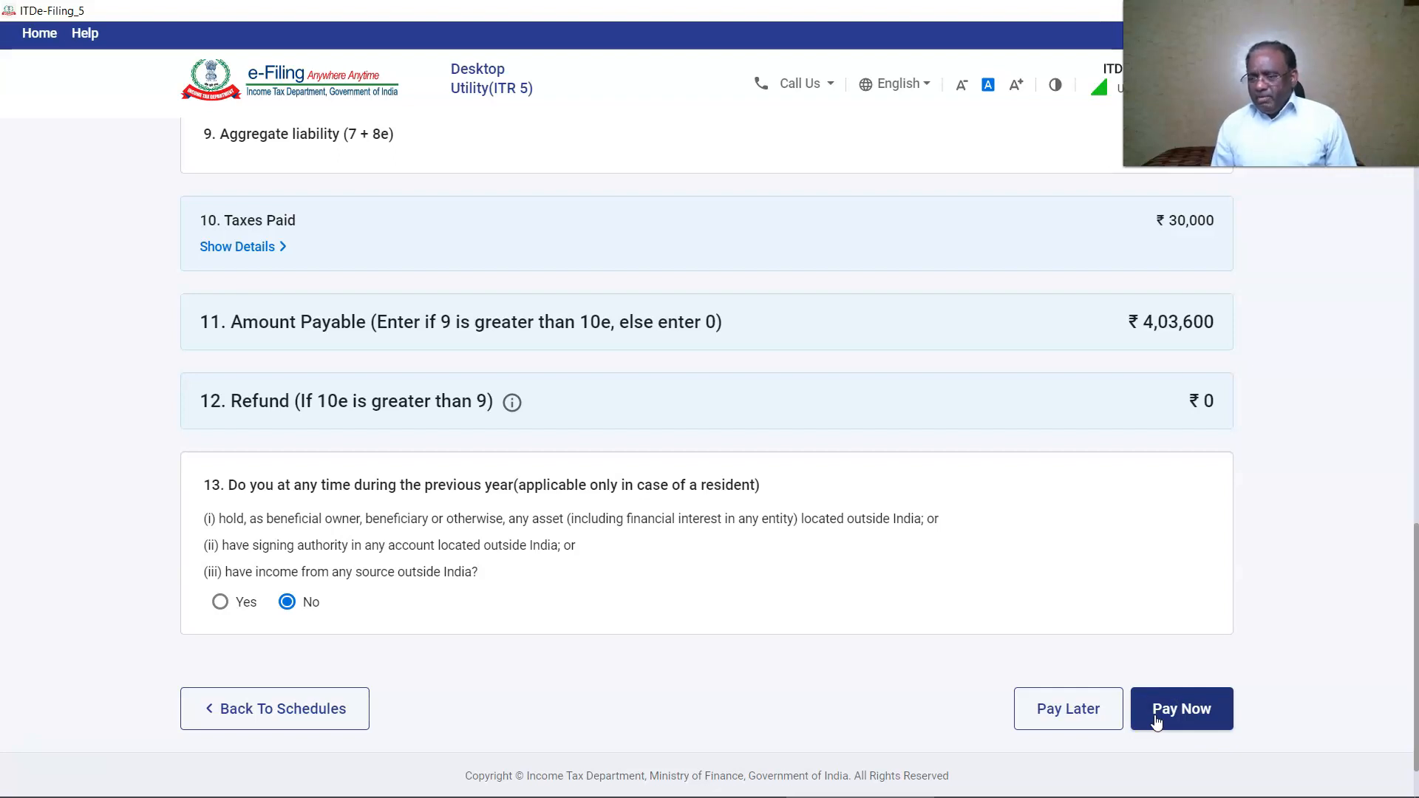
{"action": "left_click", "coordinate": [1057, 711]}
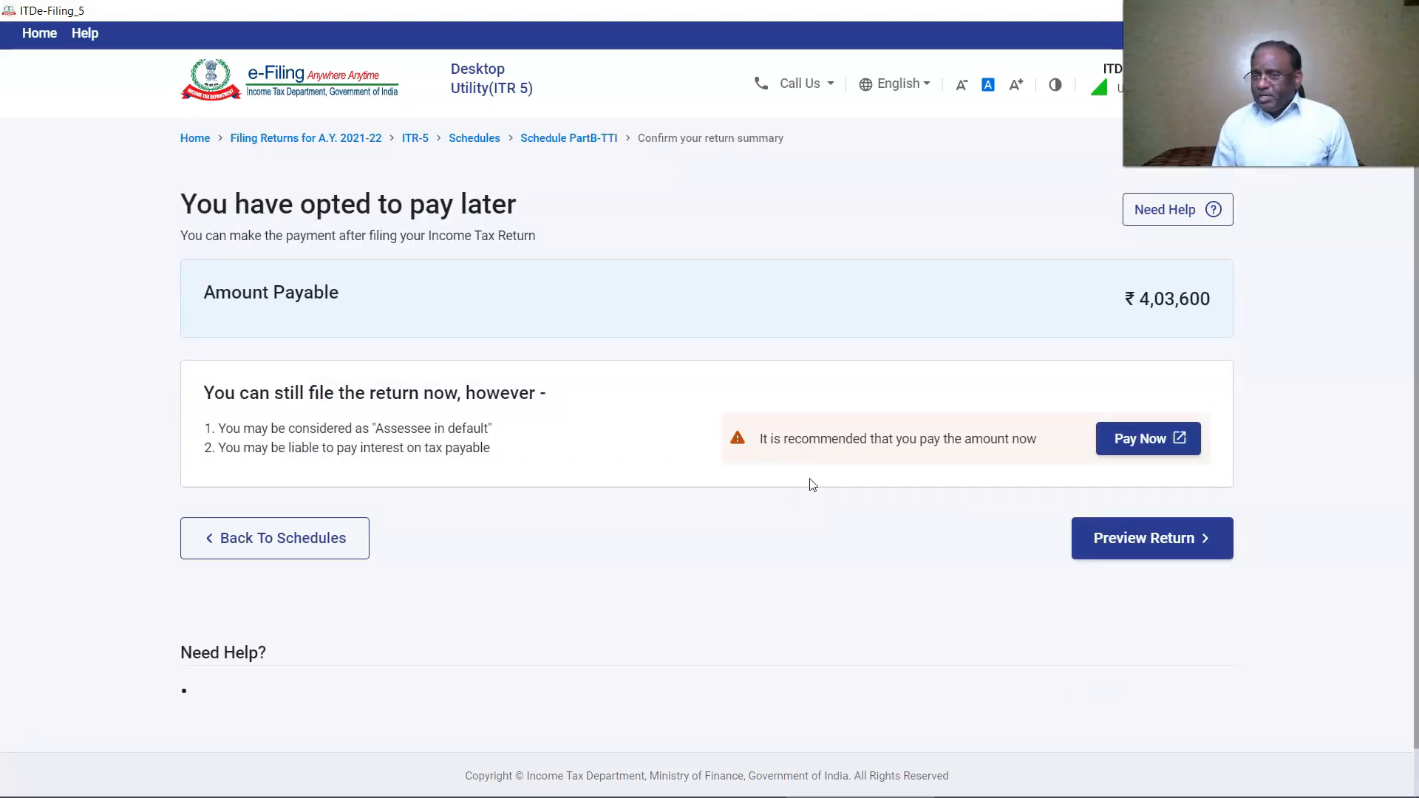
Preview the return, looking at the Part A-P&L and Schedule OS sections.
{"action": "left_click", "coordinate": [1172, 547]}
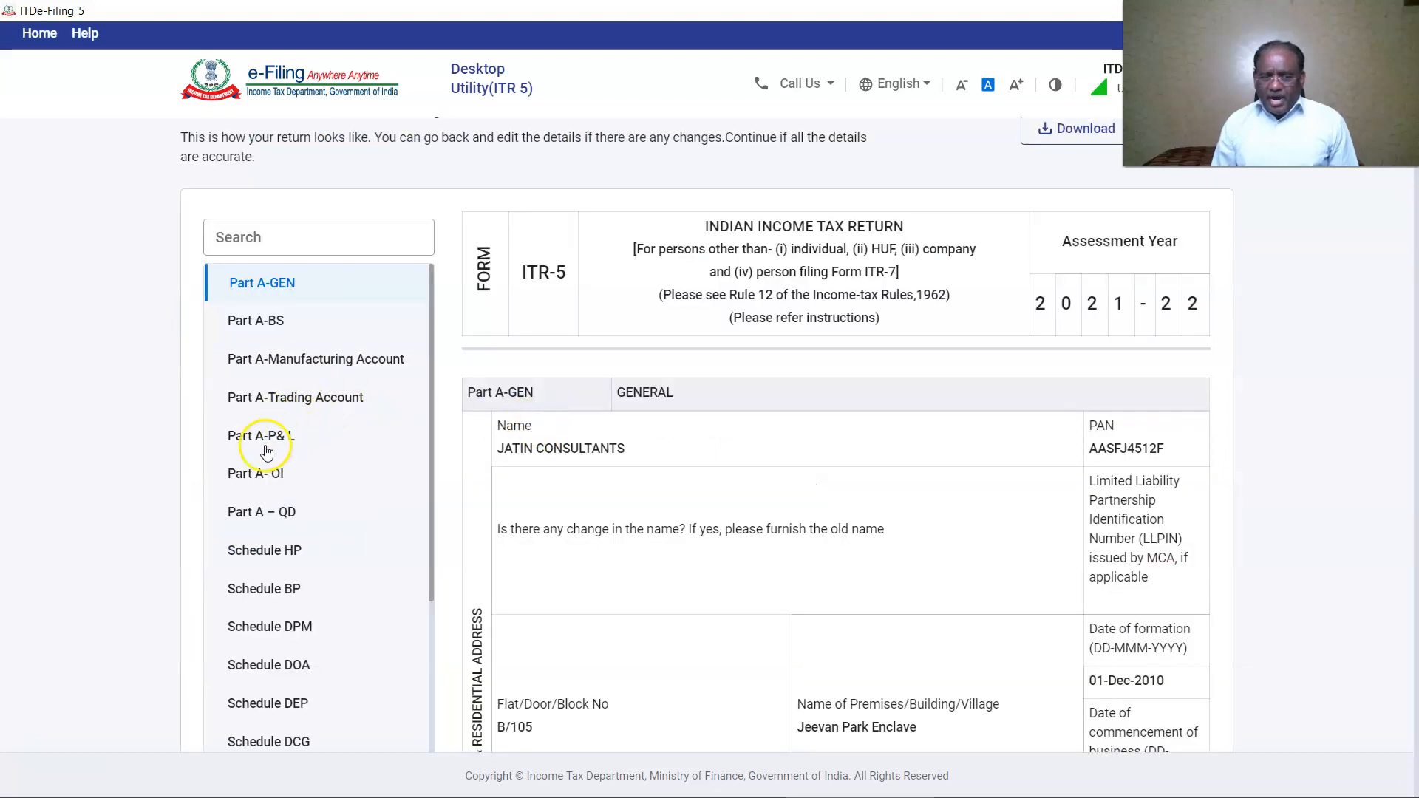
{"action": "left_click", "coordinate": [270, 442]}
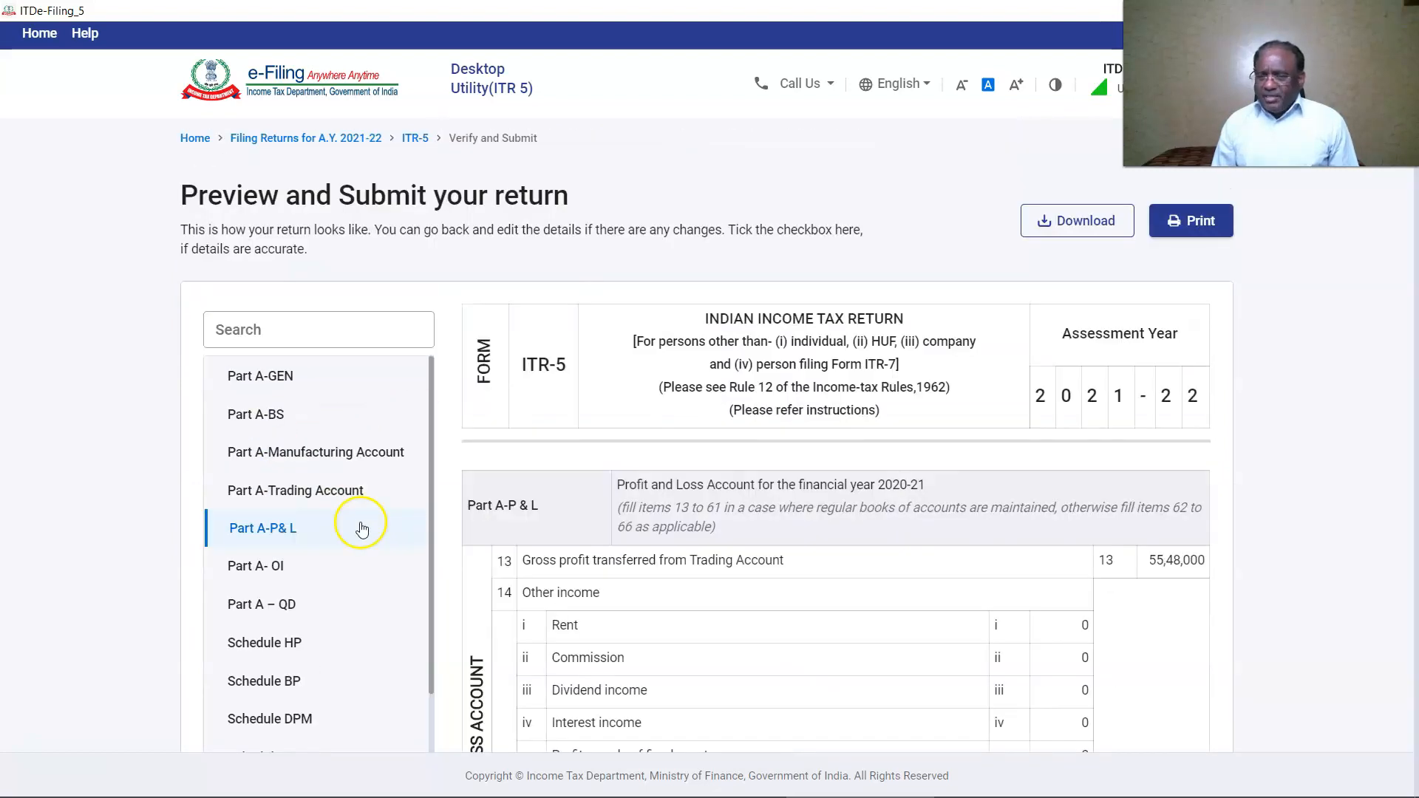
{"action": "scroll", "coordinate": [362, 527], "scroll_direction": "down", "scroll_amount": 10}
{"action": "left_click", "coordinate": [288, 400]}
{"action": "scroll", "coordinate": [961, 576], "scroll_direction": "down", "scroll_amount": 15}
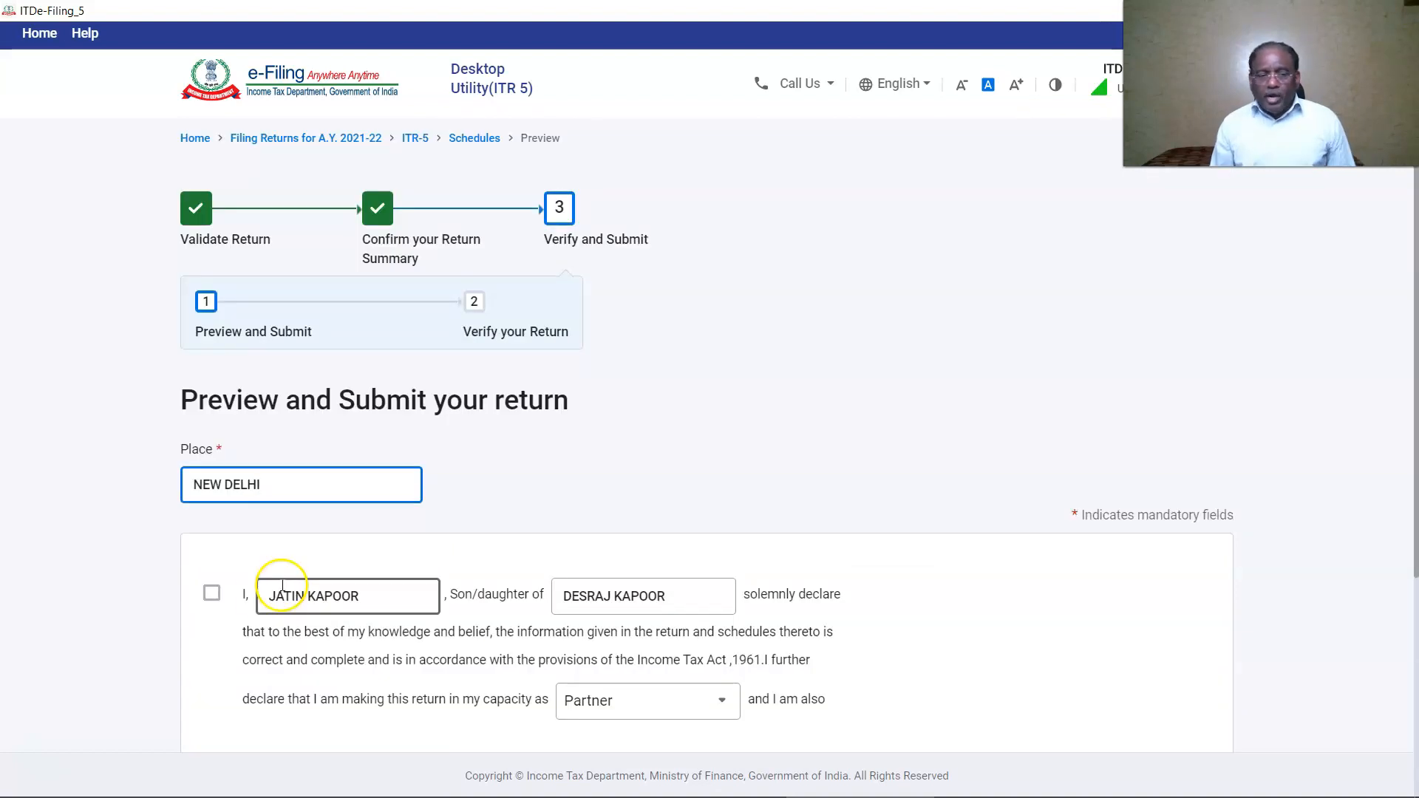
Accept the declaration, validate the return without errors and download the itr5_preview PDF.
{"action": "left_click", "coordinate": [211, 595]}
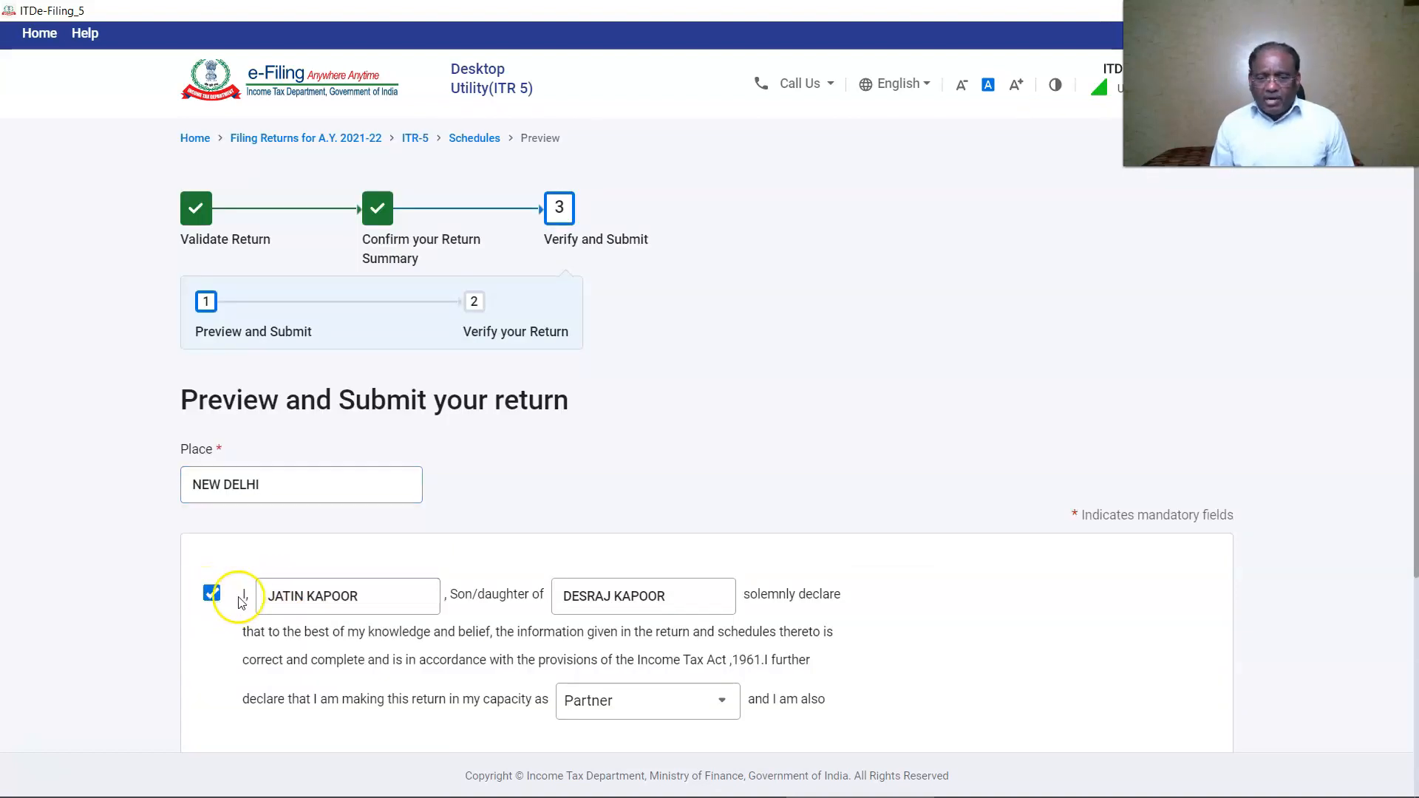
{"action": "scroll", "coordinate": [739, 576], "scroll_direction": "down", "scroll_amount": 4}
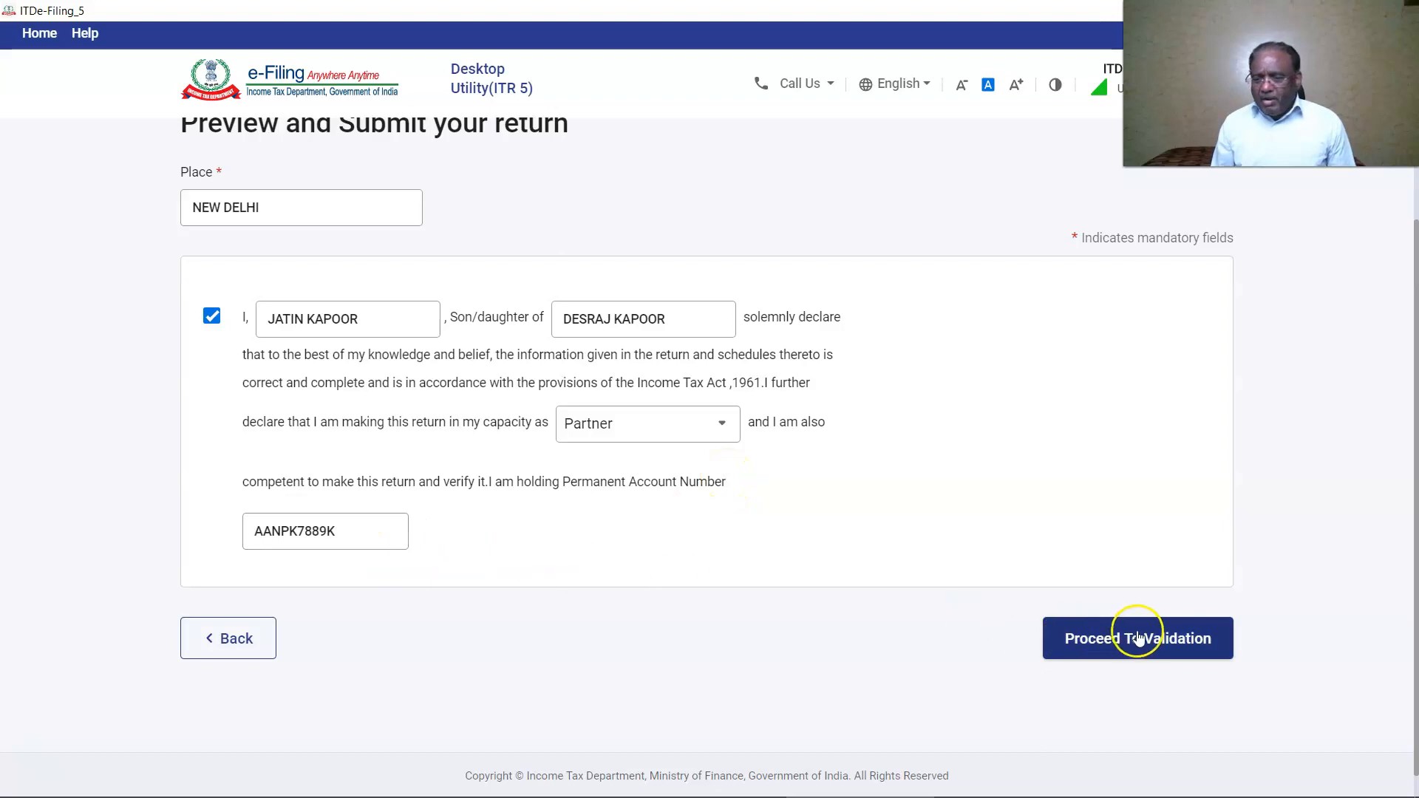
{"action": "left_click", "coordinate": [1175, 647]}
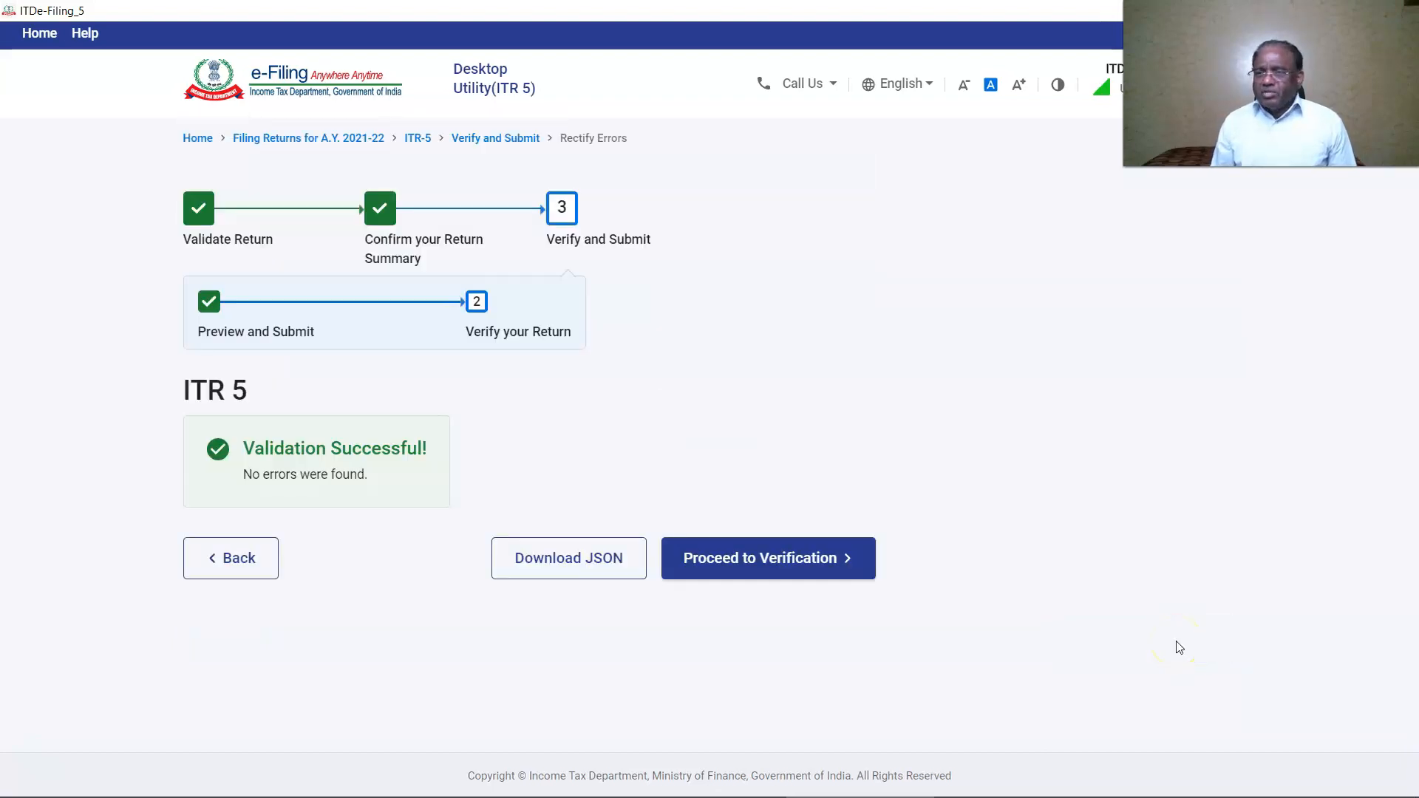
{"action": "left_click", "coordinate": [598, 561]}
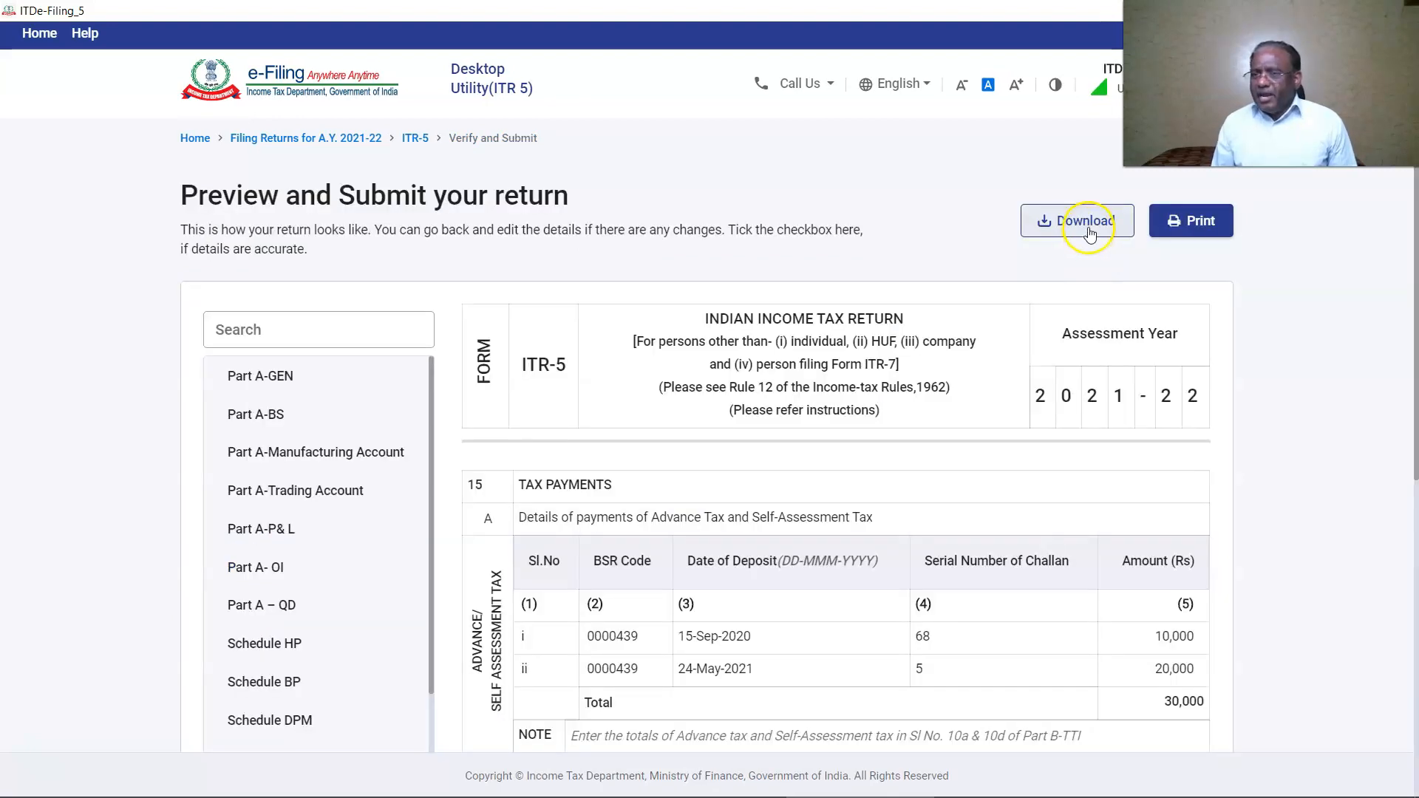
{"action": "left_click", "coordinate": [1083, 225]}
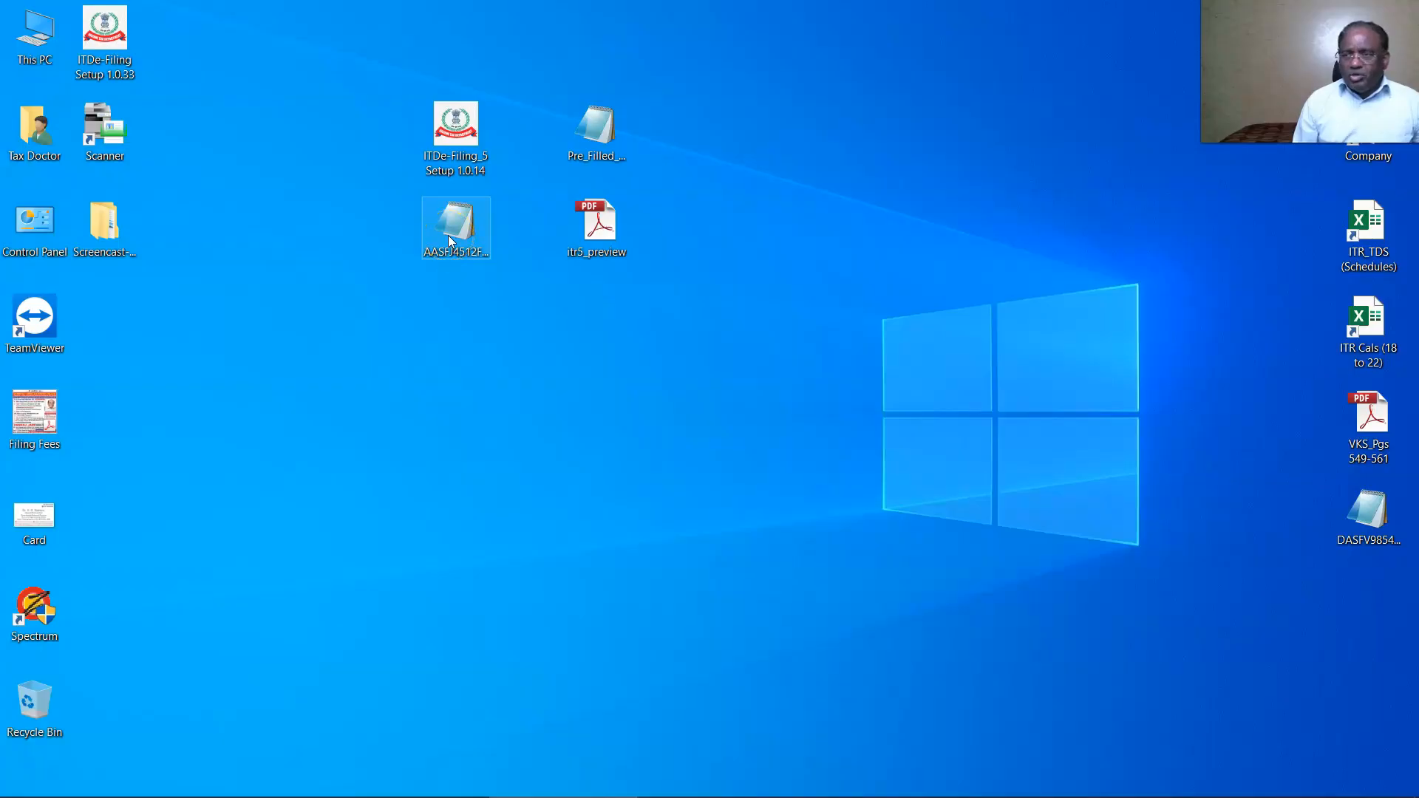
Open the downloaded ITR 5 JSON file from the desktop in Notepad.
{"action": "left_click", "coordinate": [448, 235]}
{"action": "right_click", "coordinate": [448, 235]}
{"action": "left_click", "coordinate": [481, 248]}
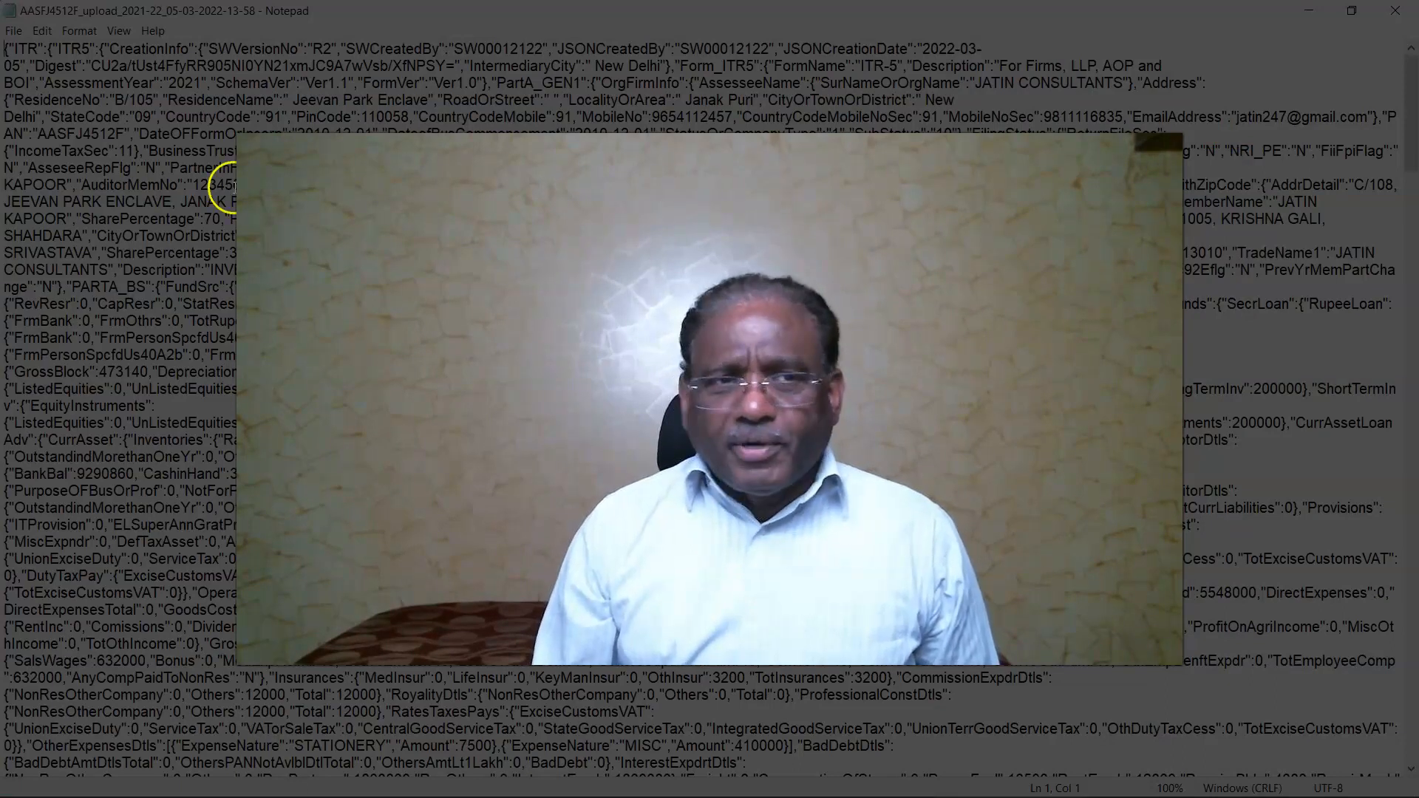
Find 632000 and then 38000 (searching upward) in the JSON, and zoom in on the text.
{"action": "left_click", "coordinate": [42, 30]}
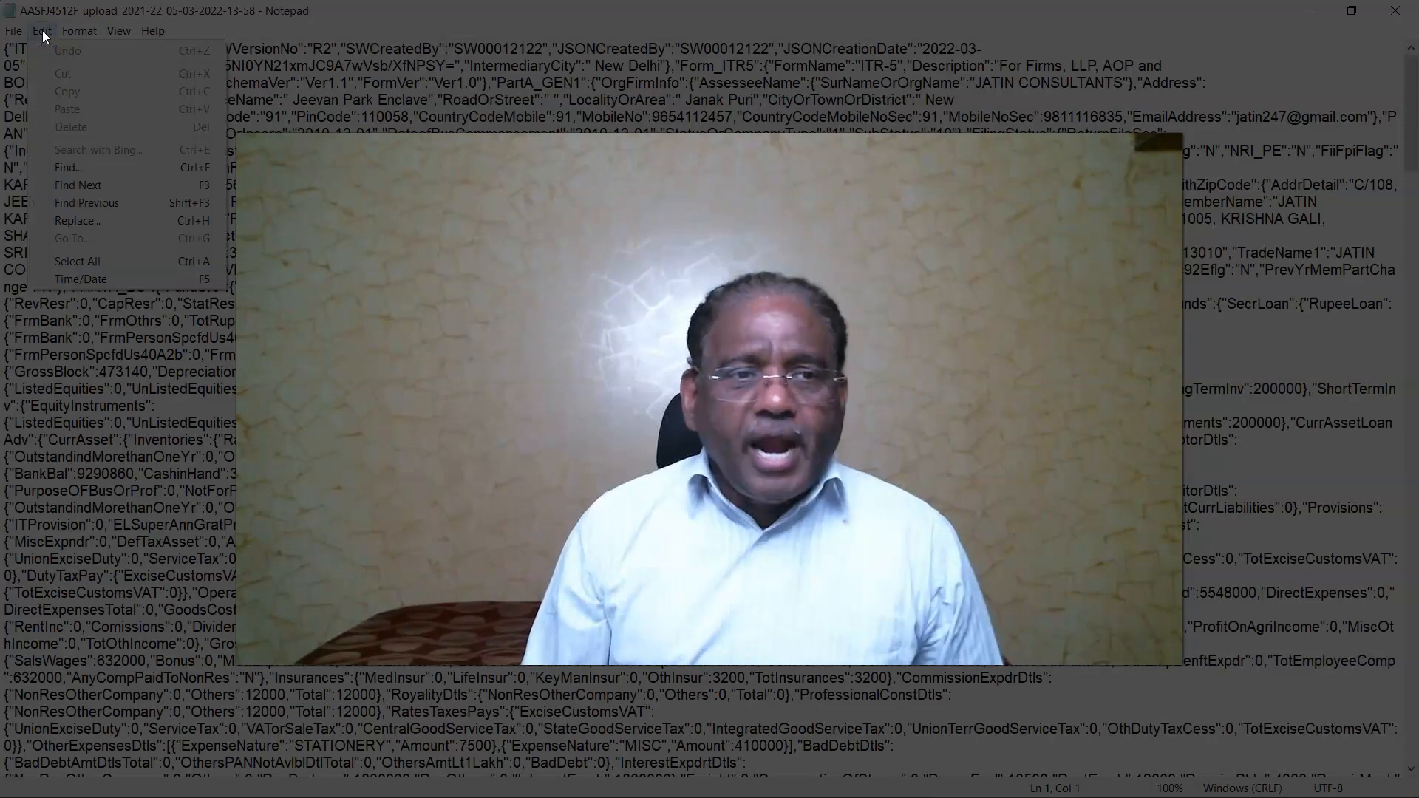
{"action": "left_click", "coordinate": [101, 164]}
{"action": "left_click_drag", "start_coordinate": [150, 191], "coordinate": [102, 187]}
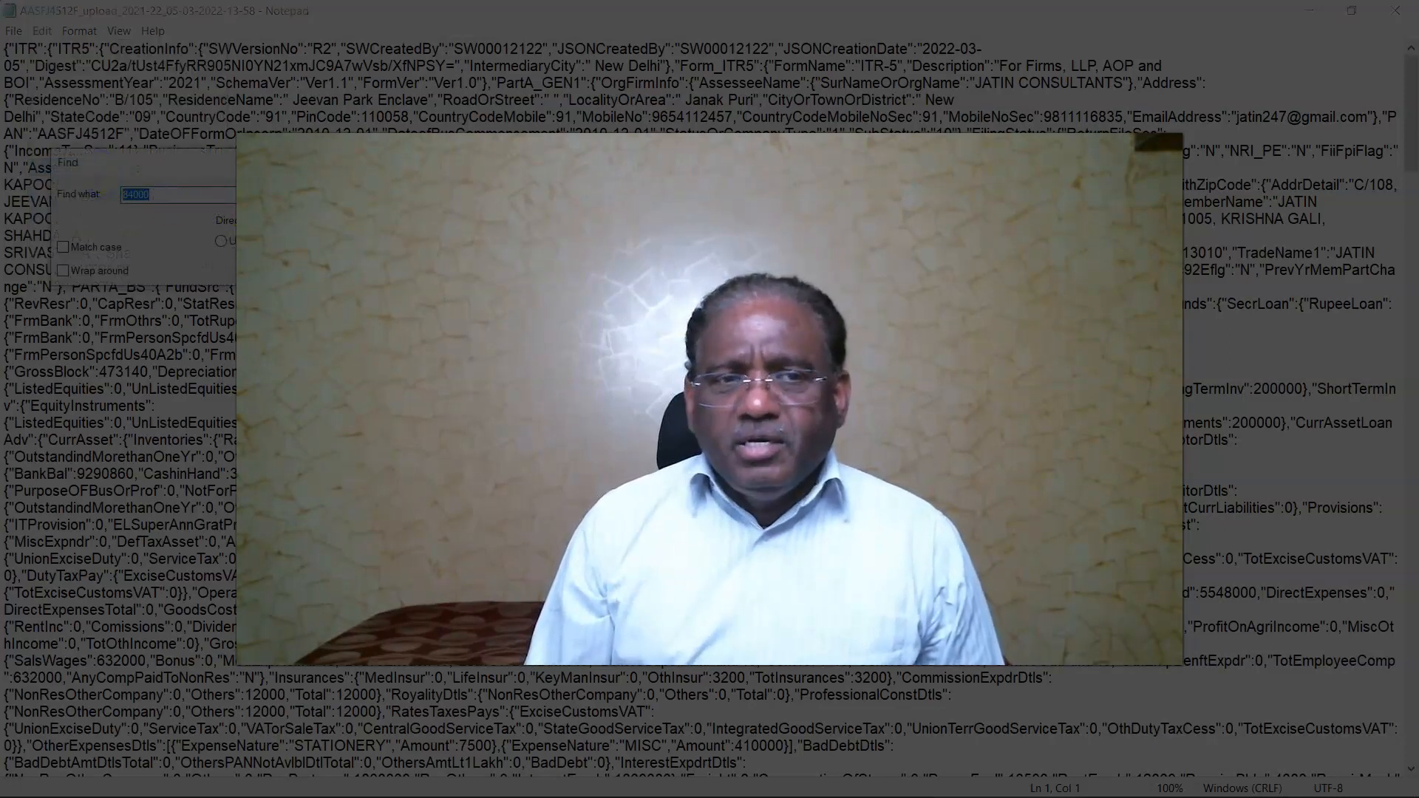
{"action": "type", "text": "632000"}
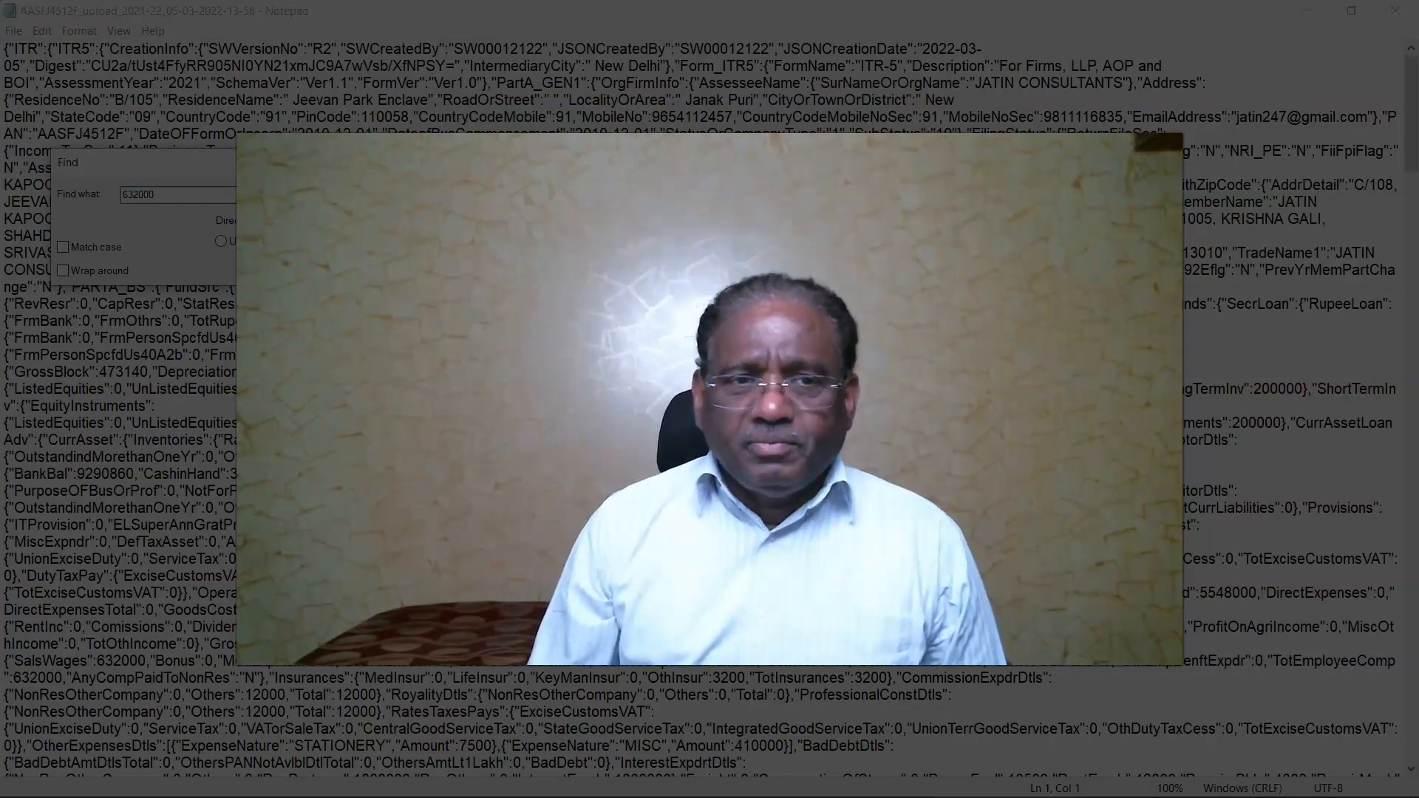
{"action": "key", "text": "Return"}
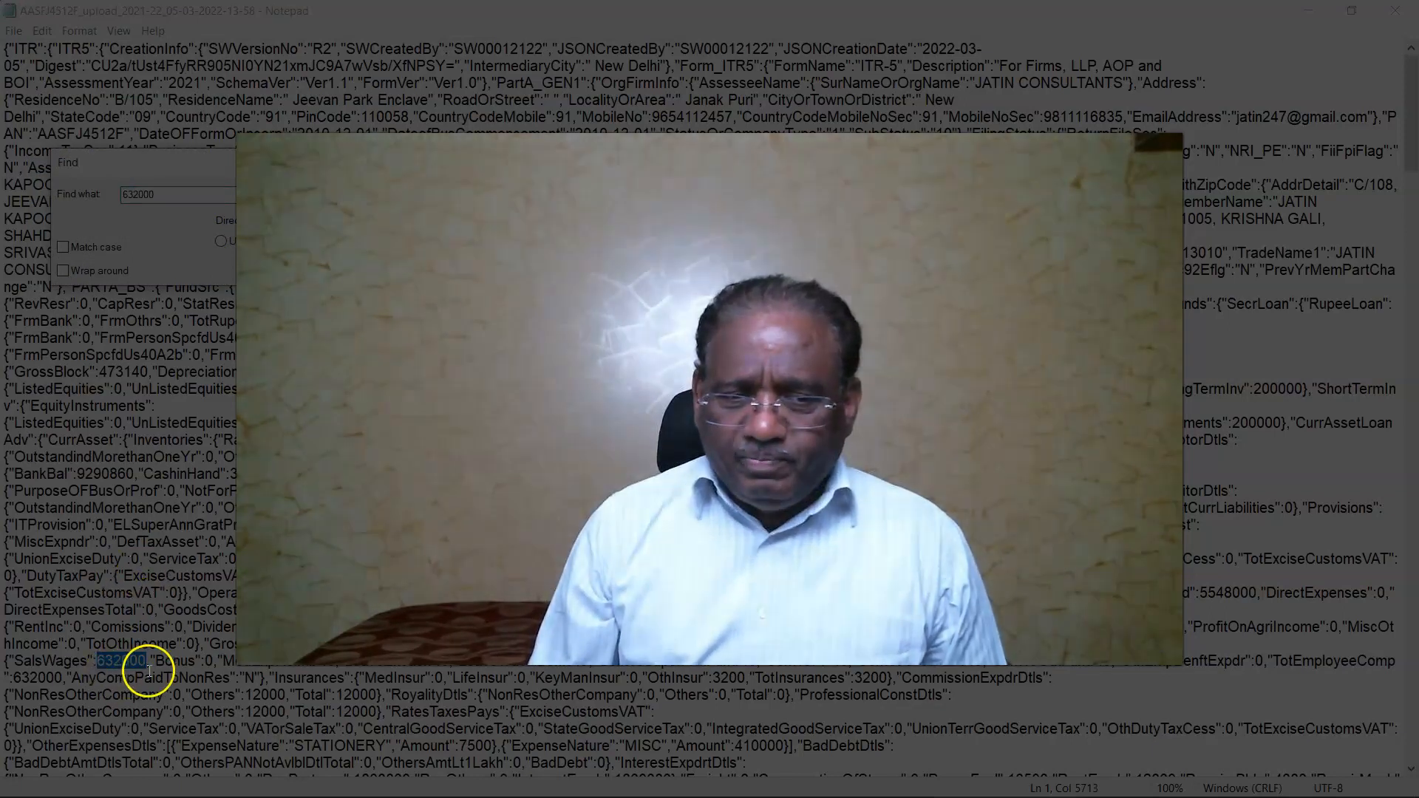
{"action": "type", "text": "38000"}
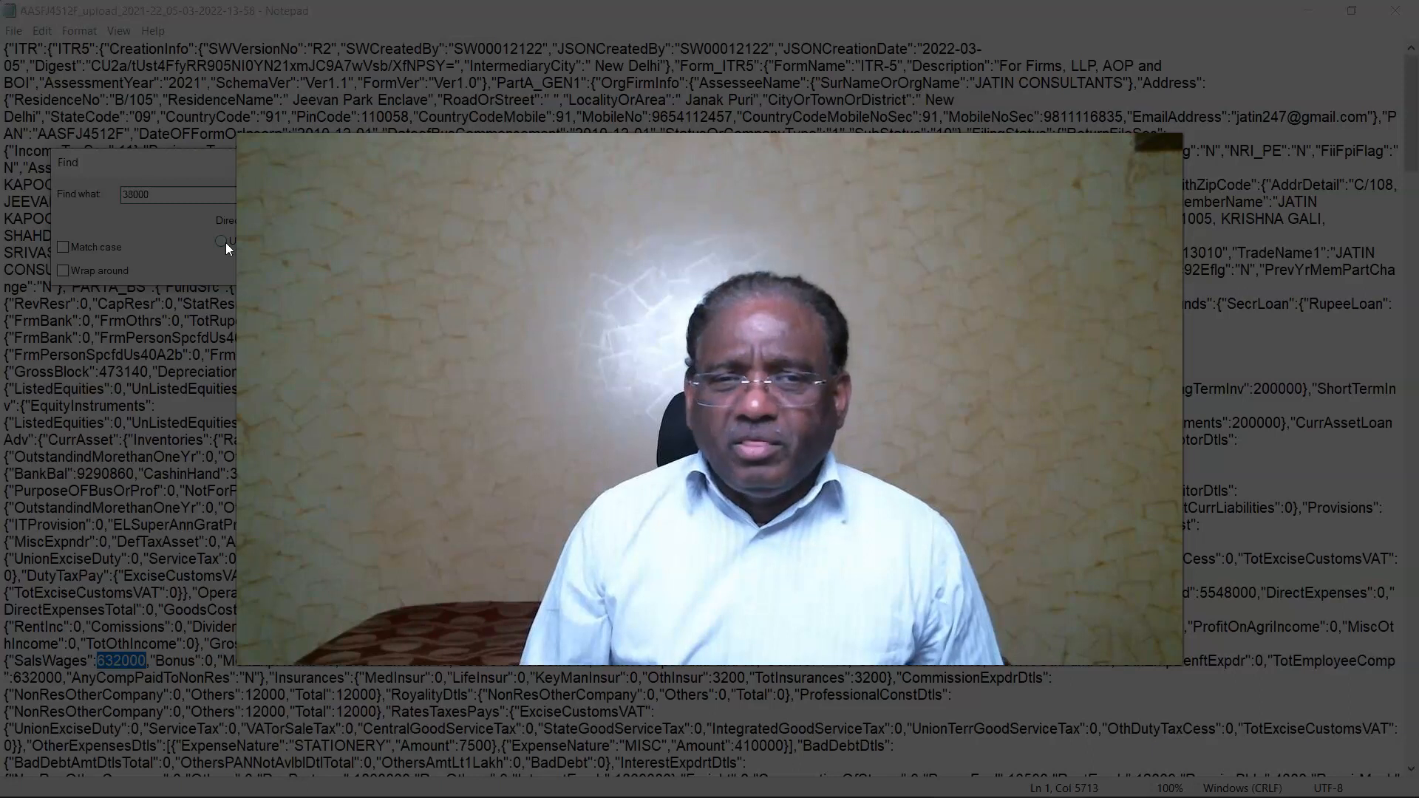
{"action": "left_click", "coordinate": [219, 241]}
{"action": "key", "text": "Return"}
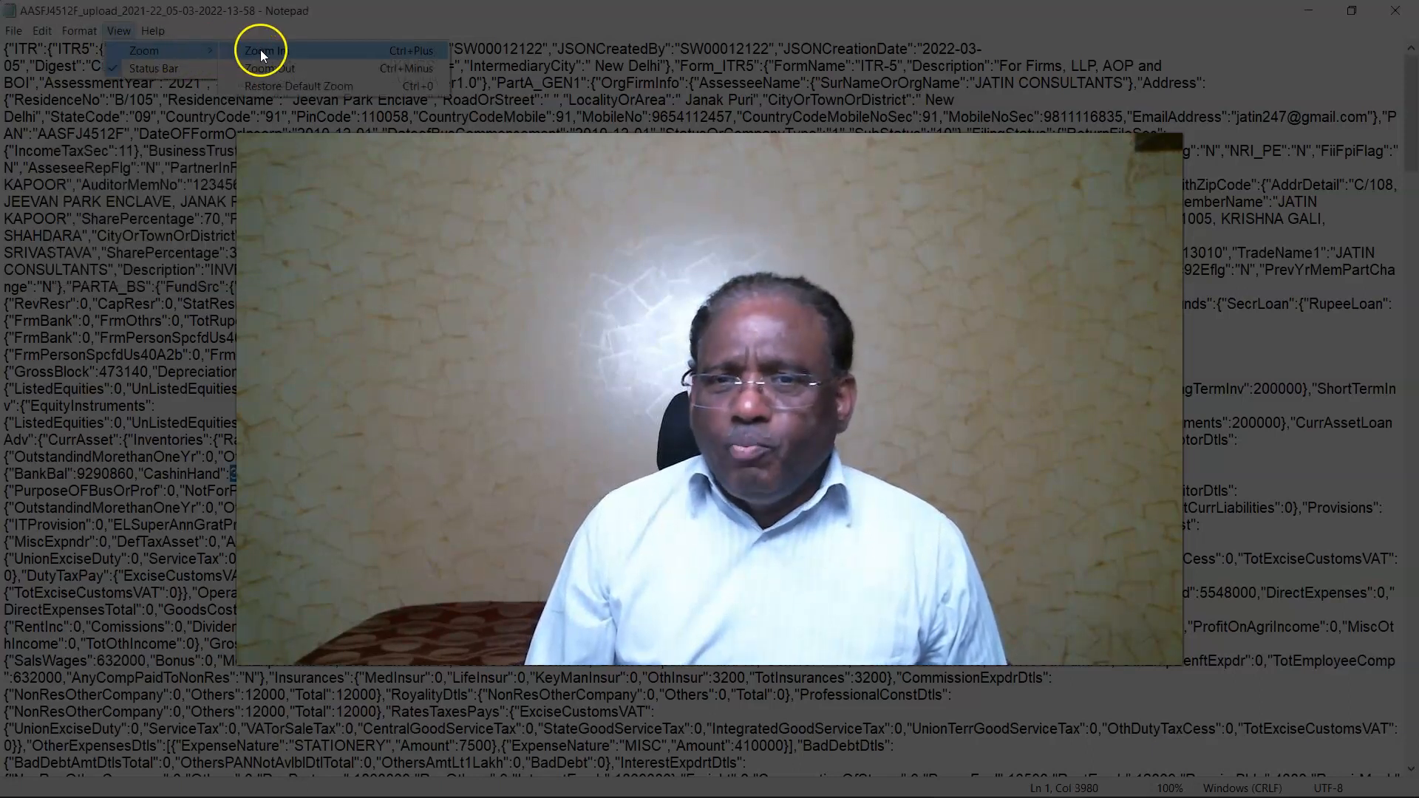
{"action": "left_click", "coordinate": [260, 50]}
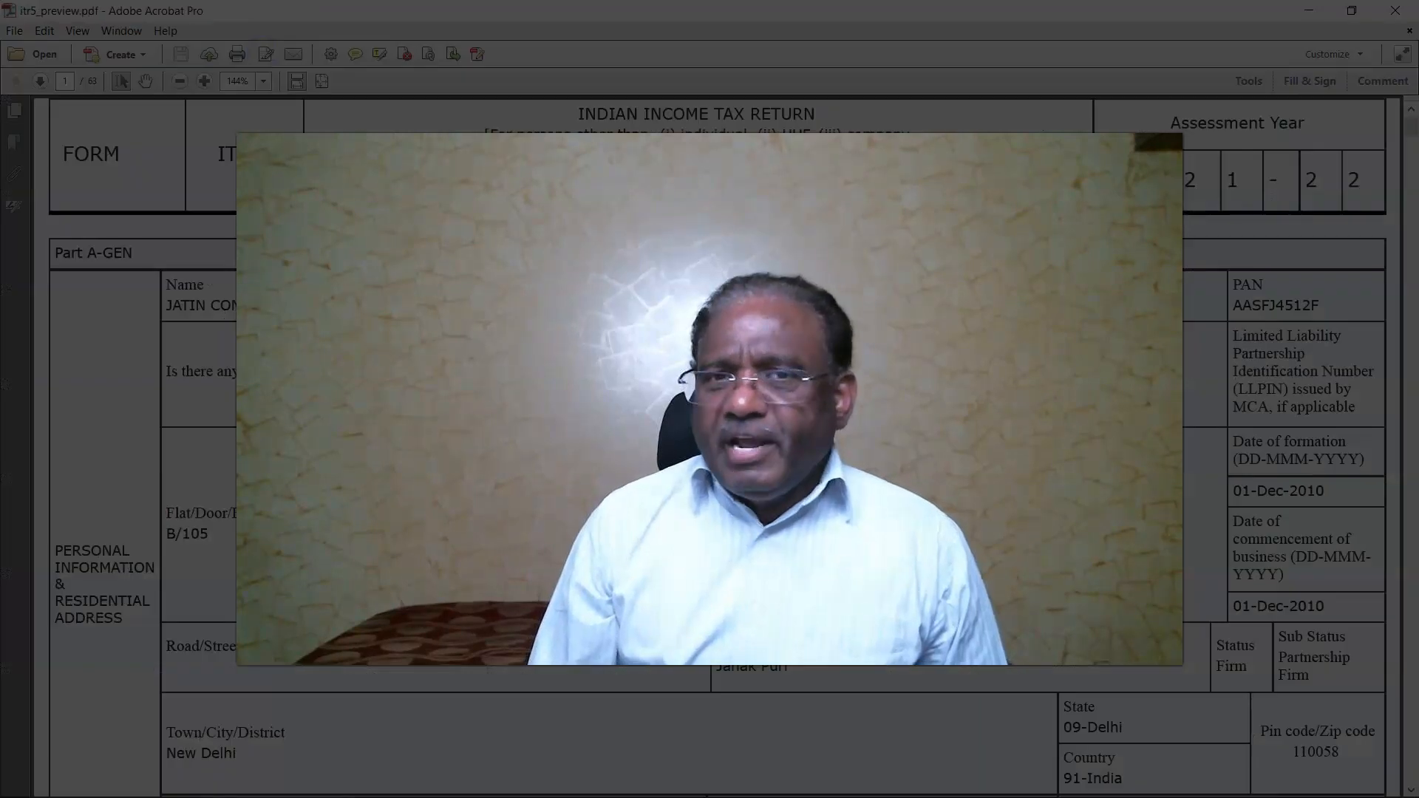
Search the preview PDF for 6,32,000, then for the previous match of 38,000.
{"action": "scroll", "coordinate": [63, 357], "scroll_direction": "down", "scroll_amount": 15}
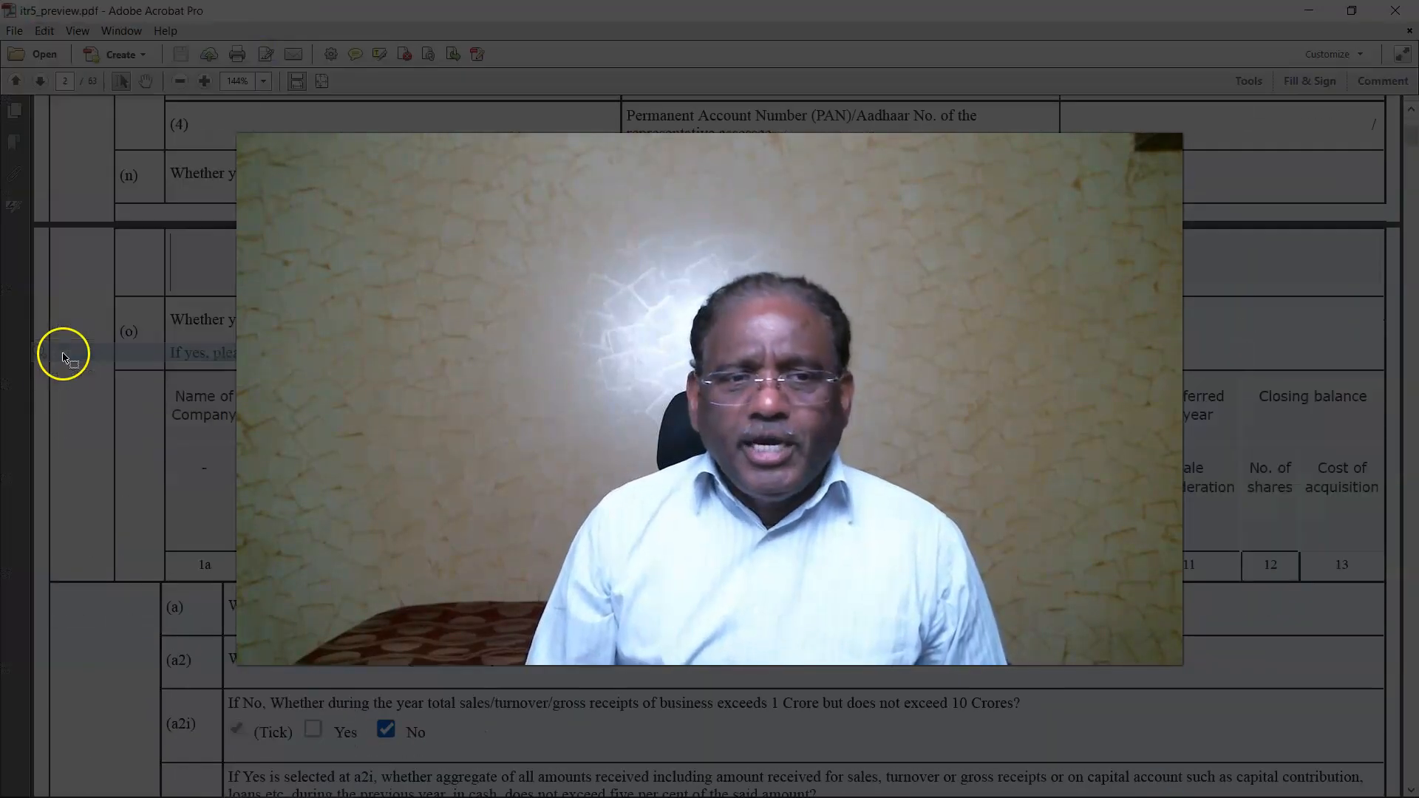
{"action": "key", "text": "ctrl+f"}
{"action": "type", "text": "6,32,00"}
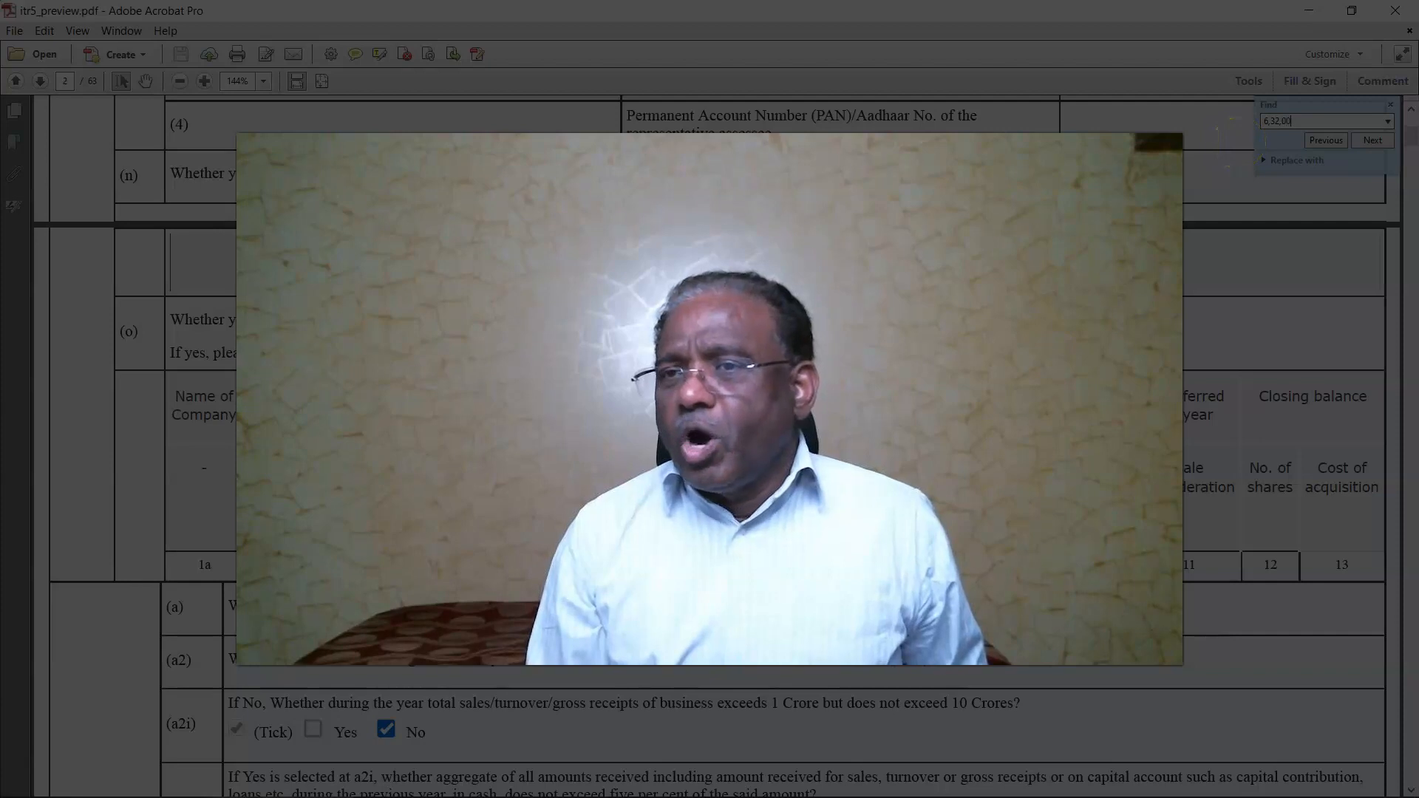
{"action": "key", "text": "Return"}
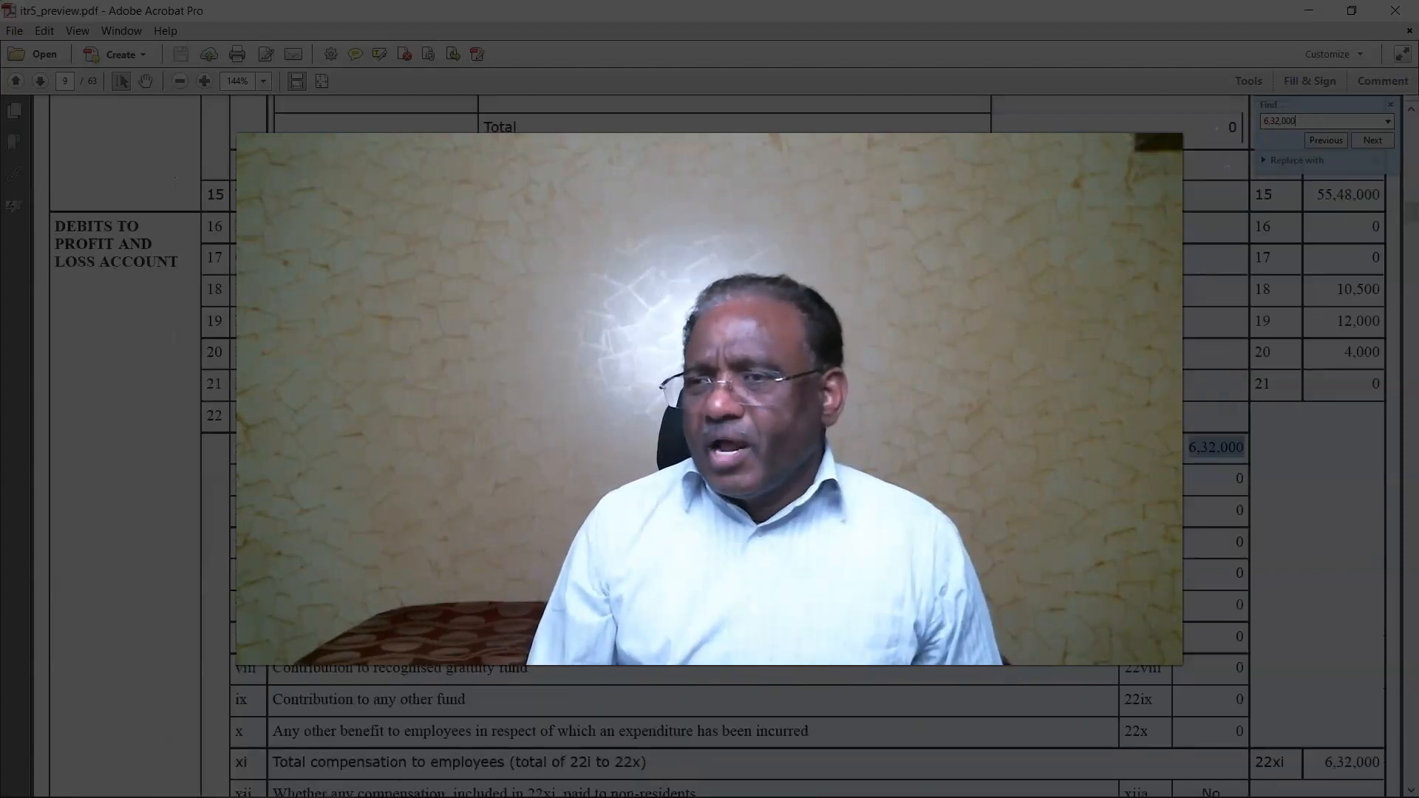
{"action": "double_click", "coordinate": [1320, 119]}
{"action": "type", "text": "38,000"}
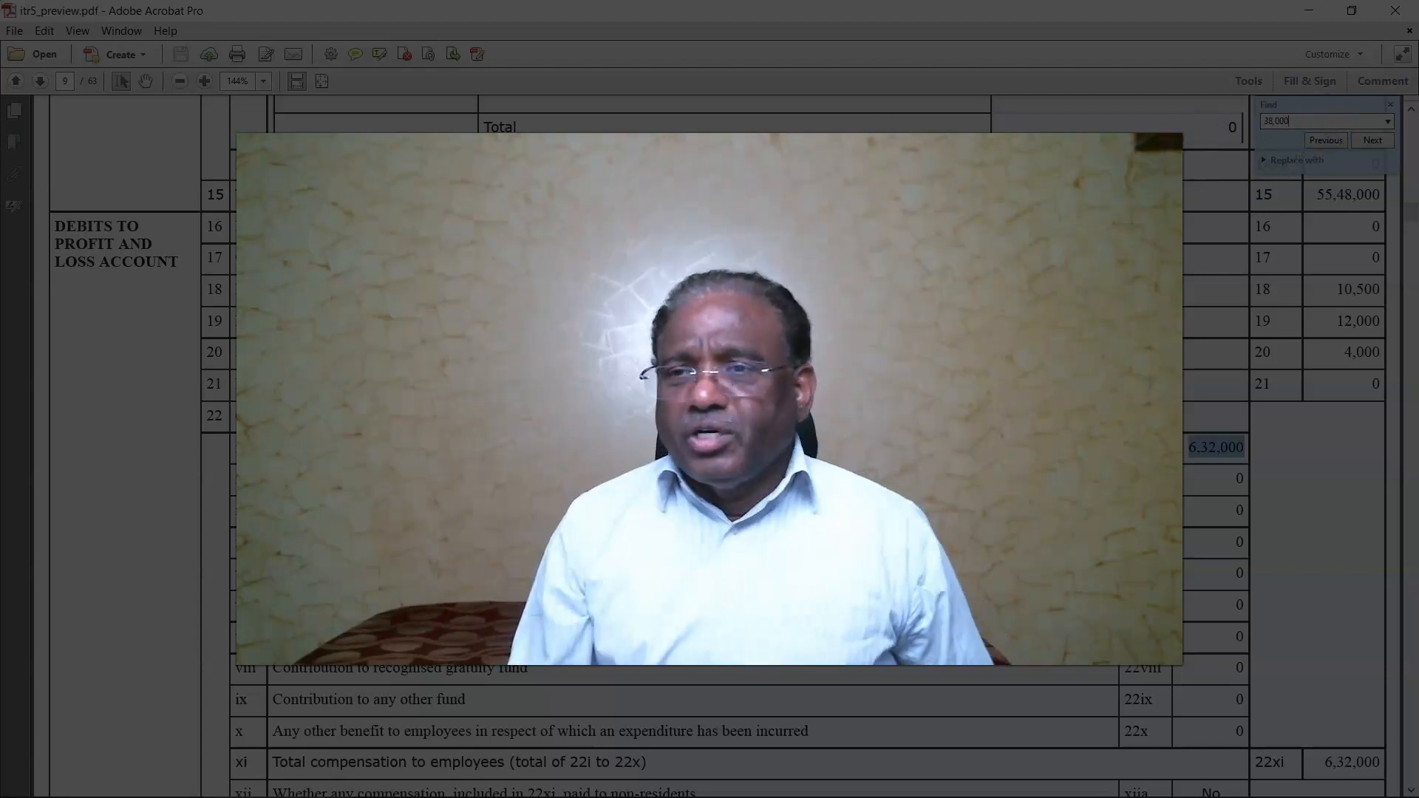
{"action": "left_click", "coordinate": [1328, 143]}
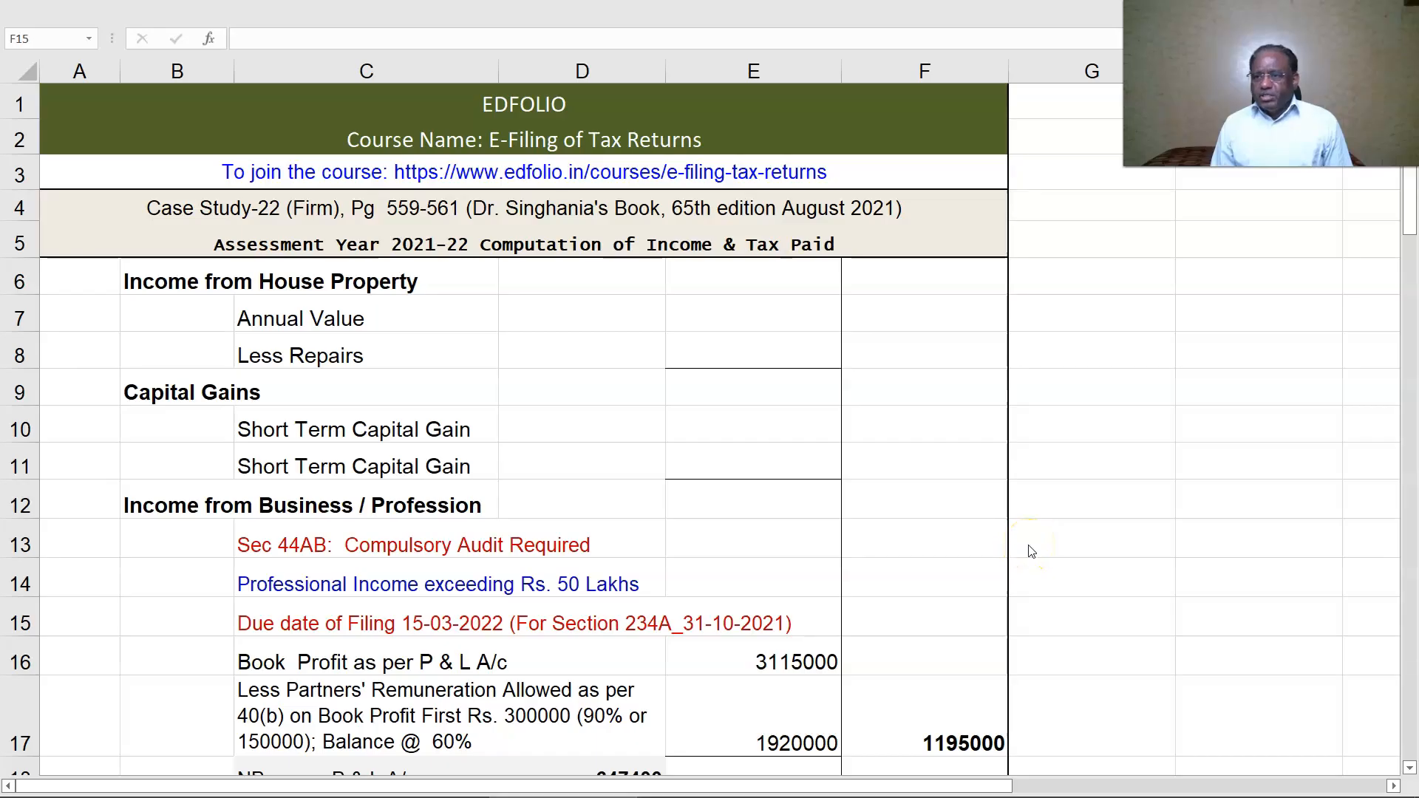
Review the Excel computation sheet and check the Balance Tax Payable formula =F40-F41 in F42.
{"action": "scroll", "coordinate": [1032, 552], "scroll_direction": "down", "scroll_amount": 3}
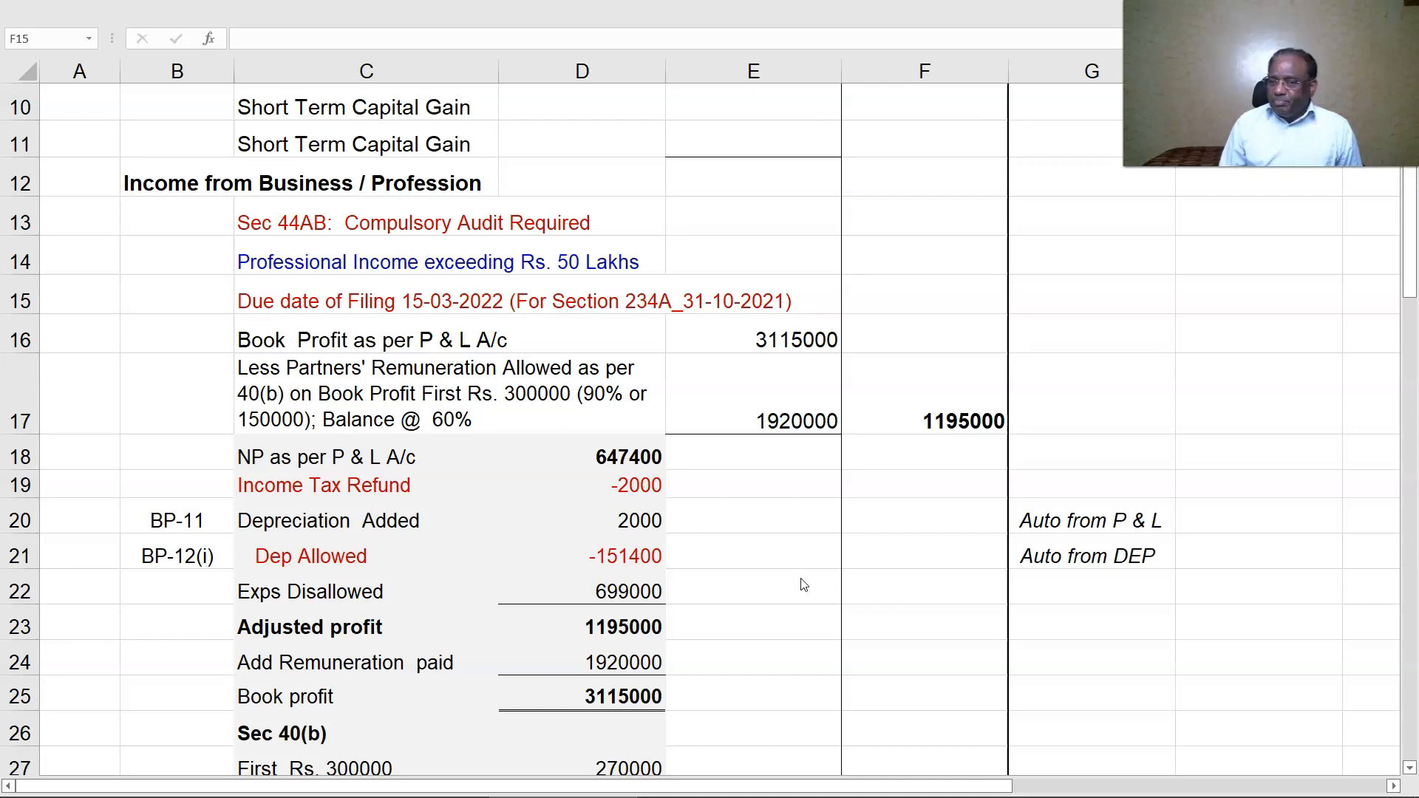
{"action": "scroll", "coordinate": [804, 585], "scroll_direction": "down", "scroll_amount": 3}
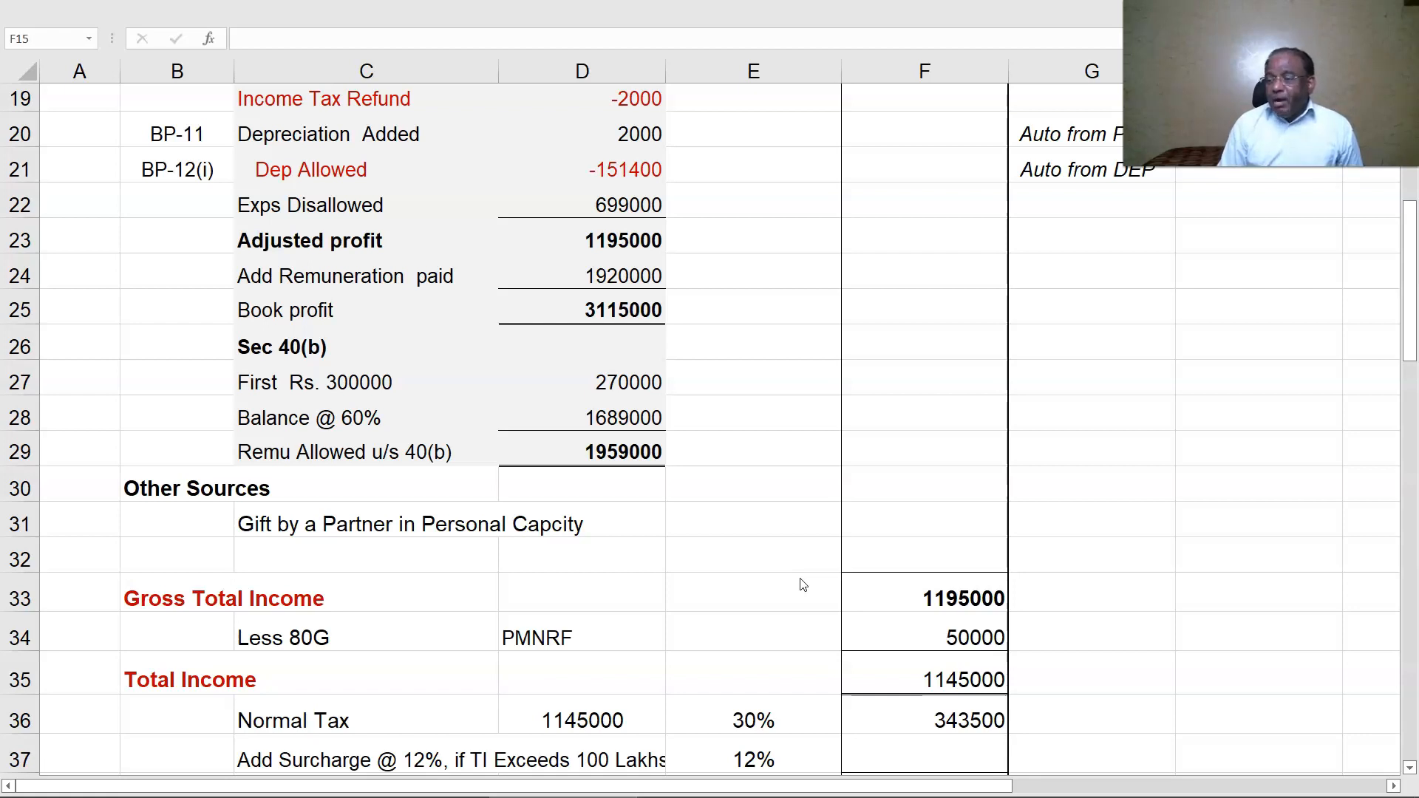
{"action": "scroll", "coordinate": [750, 515], "scroll_direction": "up", "scroll_amount": 1}
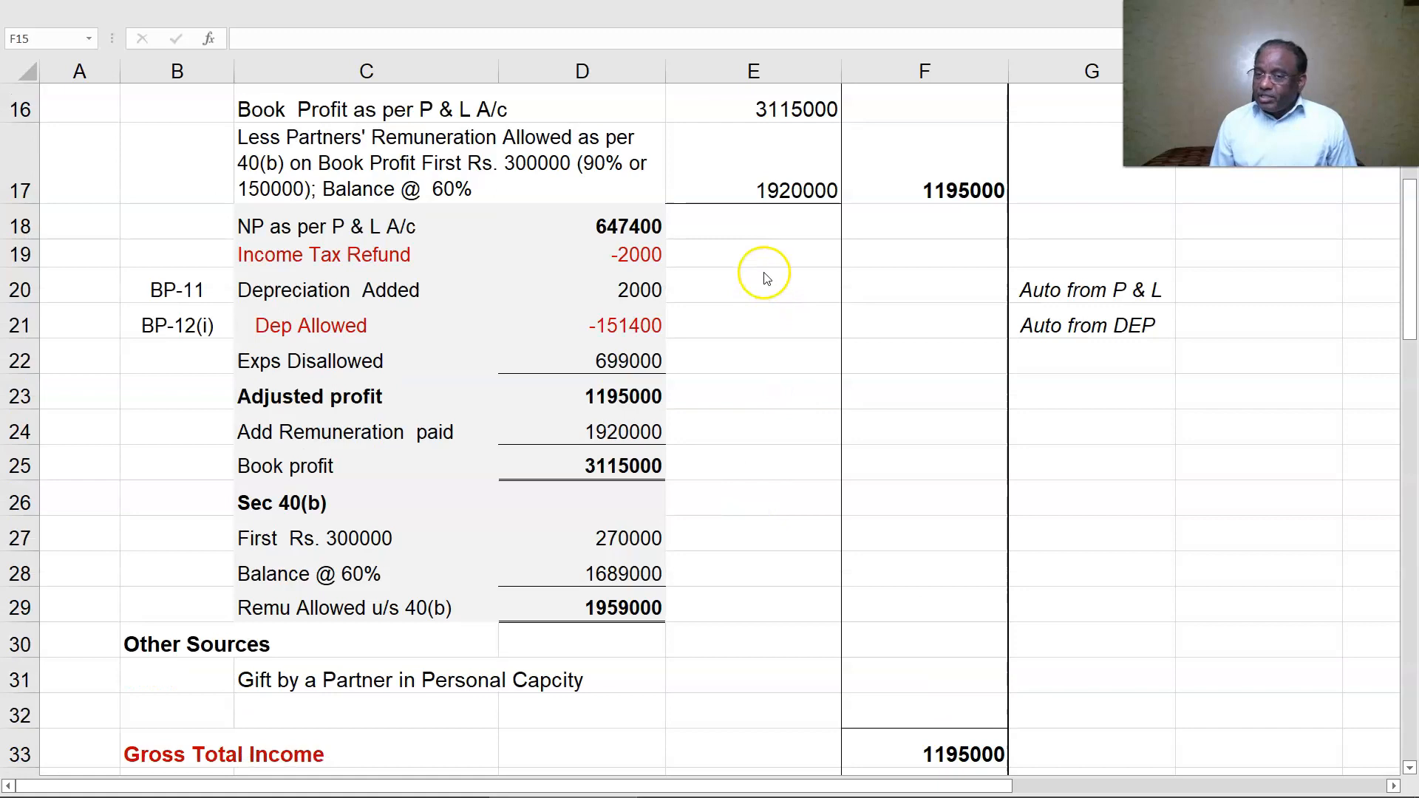
{"action": "scroll", "coordinate": [902, 313], "scroll_direction": "down", "scroll_amount": 4}
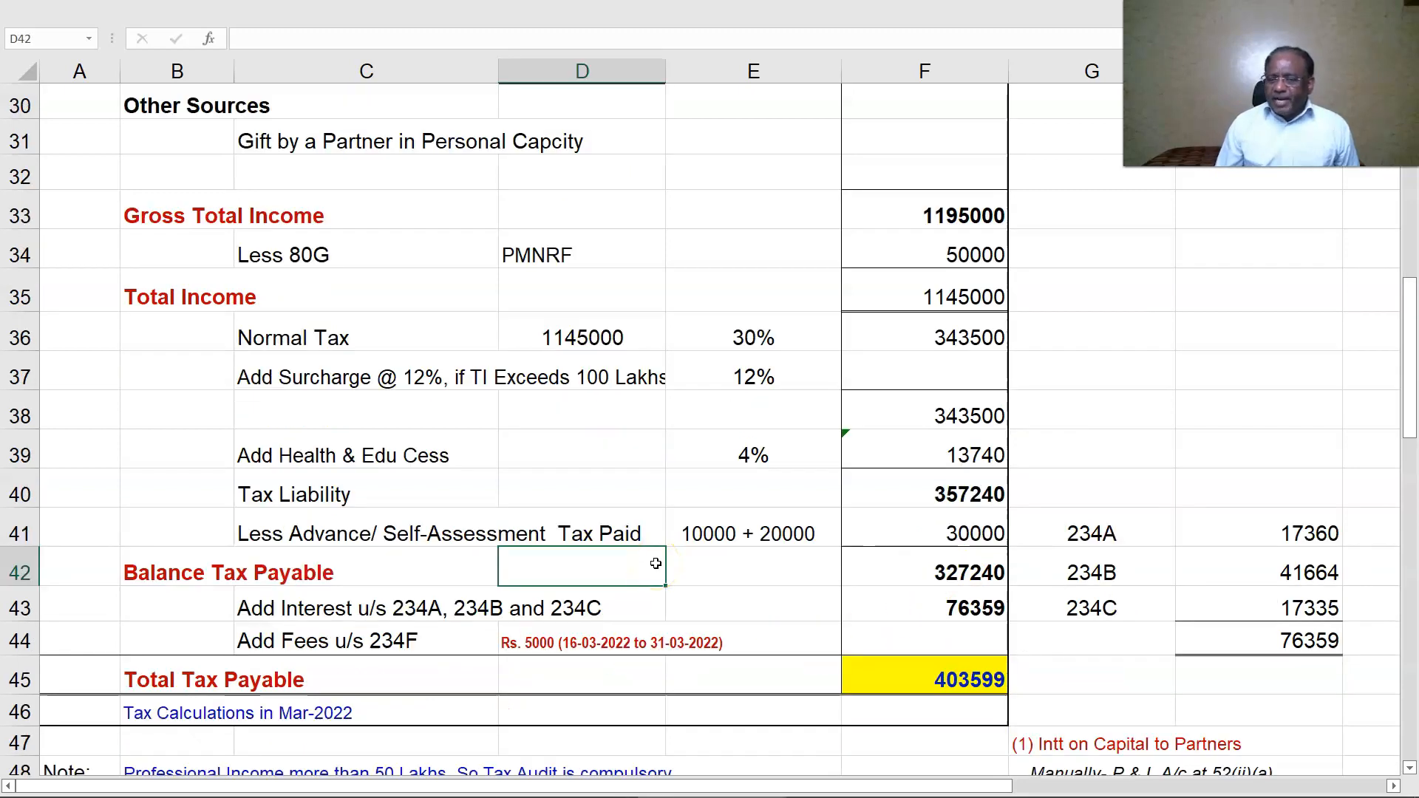
{"action": "left_click", "coordinate": [925, 566]}
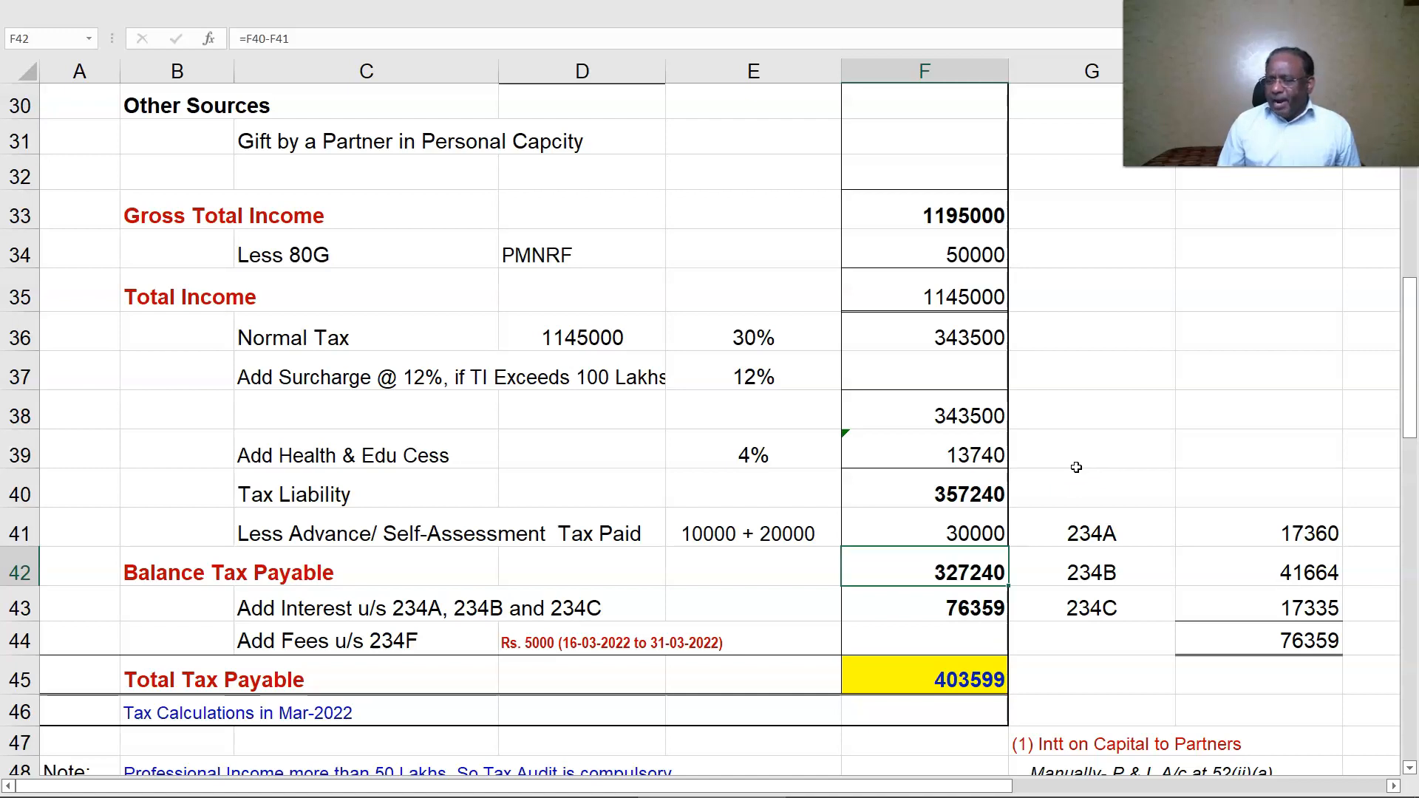
{"action": "scroll", "coordinate": [1077, 467], "scroll_direction": "down", "scroll_amount": 2}
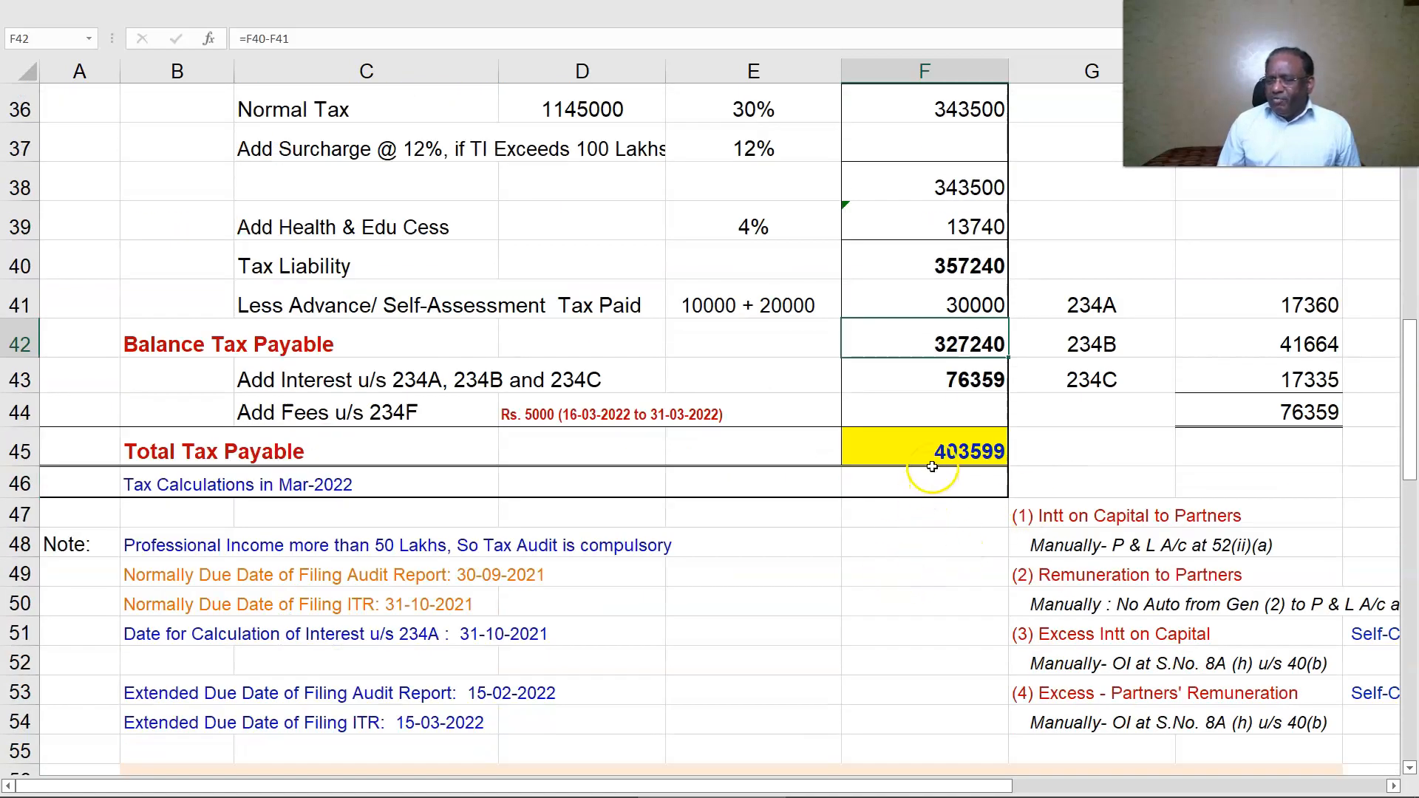
{"action": "scroll", "coordinate": [932, 467], "scroll_direction": "down", "scroll_amount": 2}
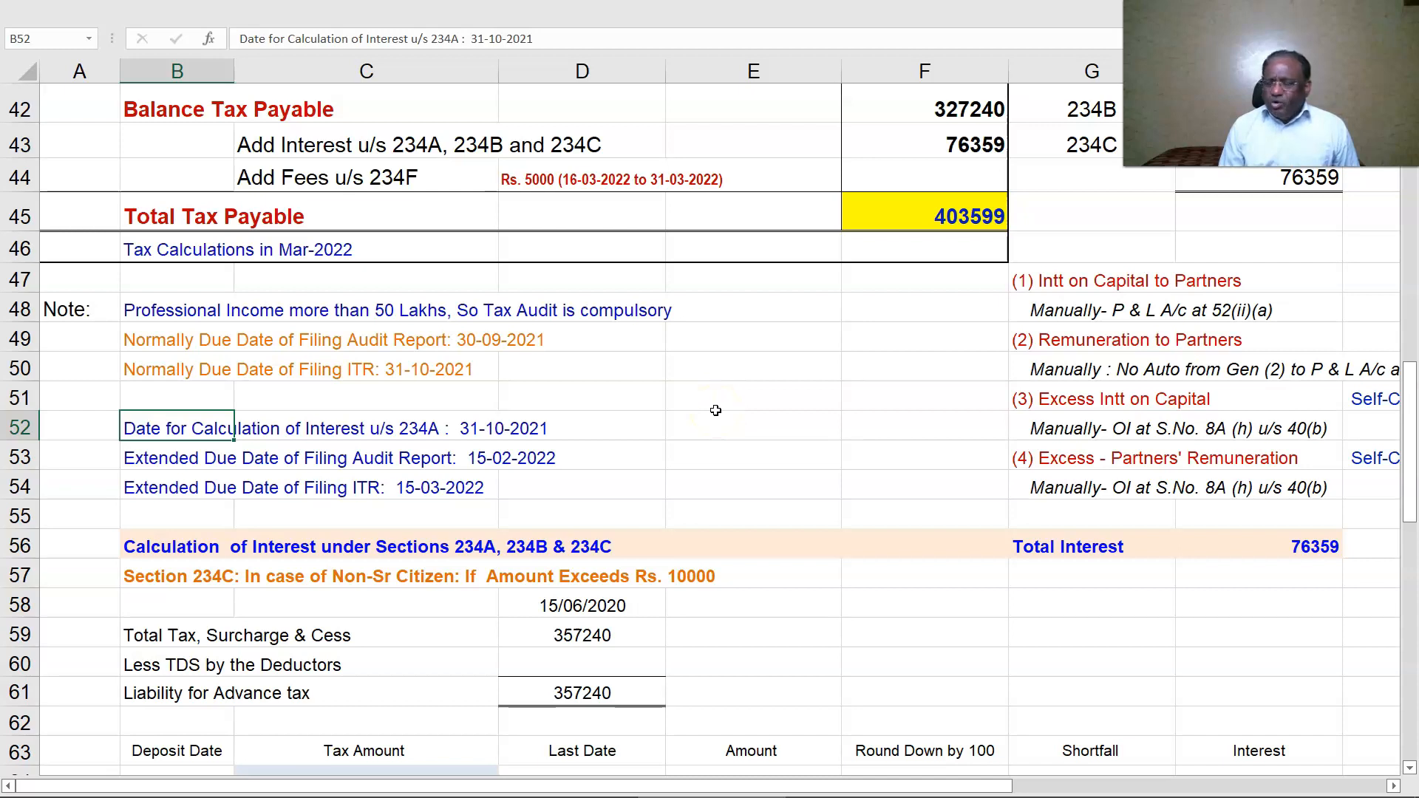
{"action": "scroll", "coordinate": [716, 411], "scroll_direction": "down", "scroll_amount": 3}
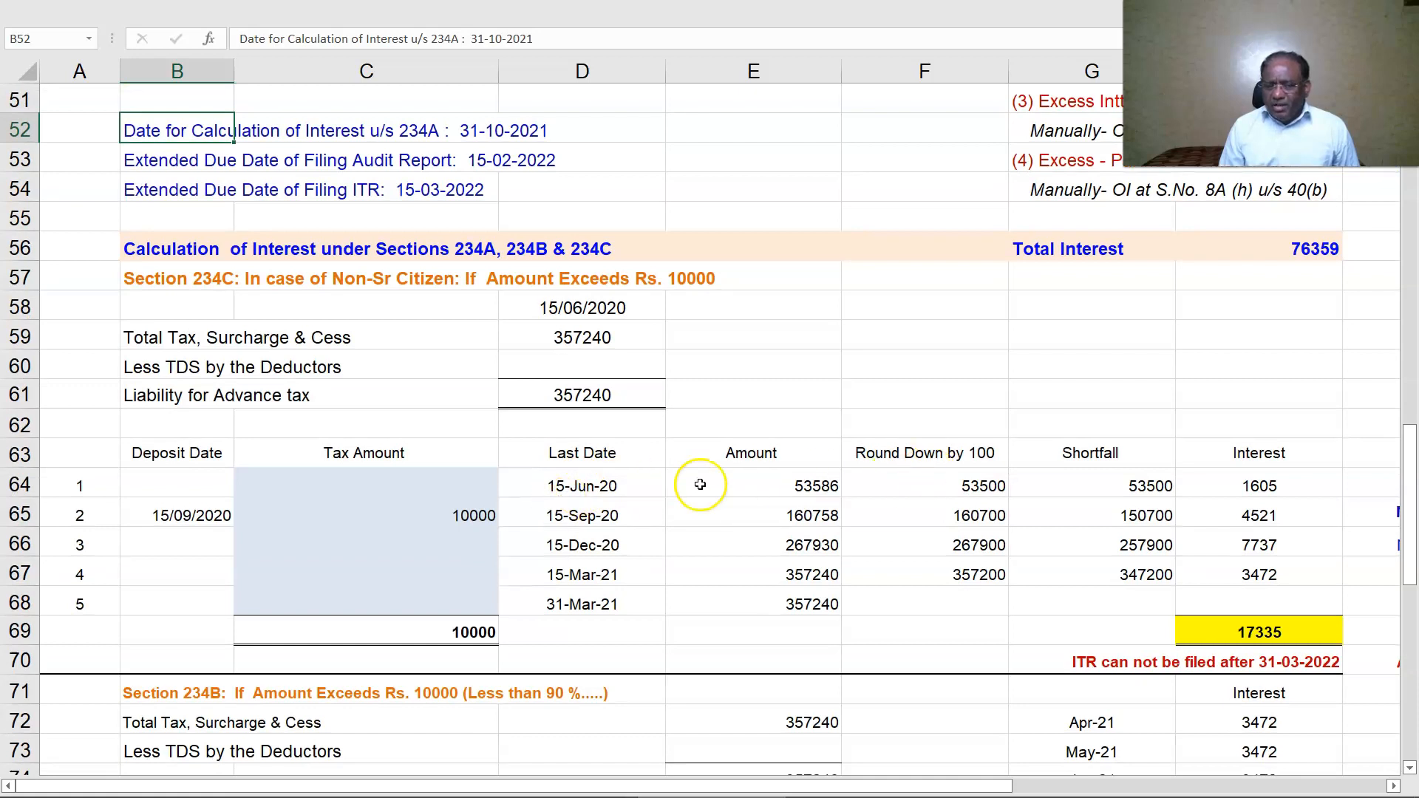
{"action": "left_click", "coordinate": [780, 484]}
{"action": "left_click", "coordinate": [773, 518]}
{"action": "left_click", "coordinate": [769, 543]}
{"action": "left_click", "coordinate": [770, 580]}
{"action": "left_click", "coordinate": [771, 599]}
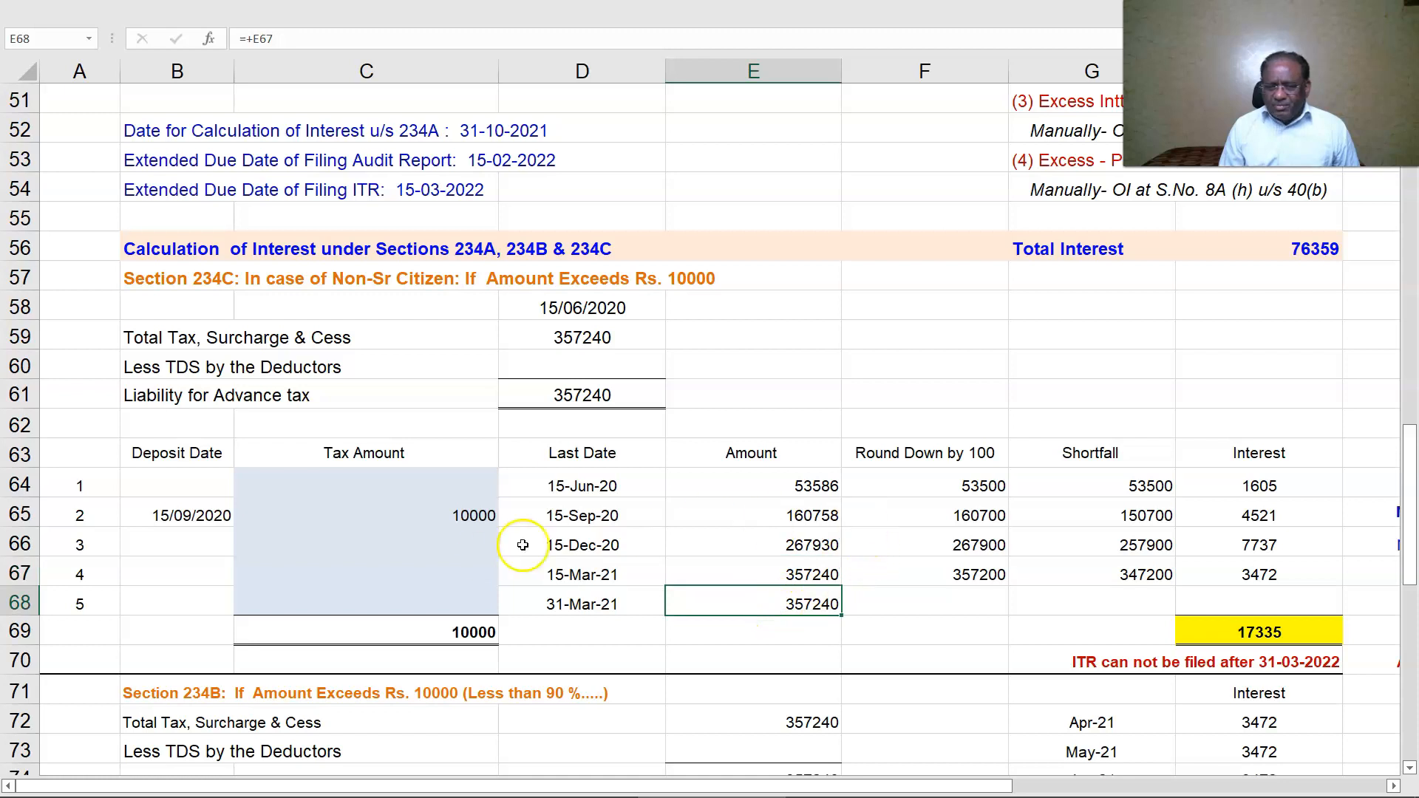
{"action": "left_click", "coordinate": [467, 529]}
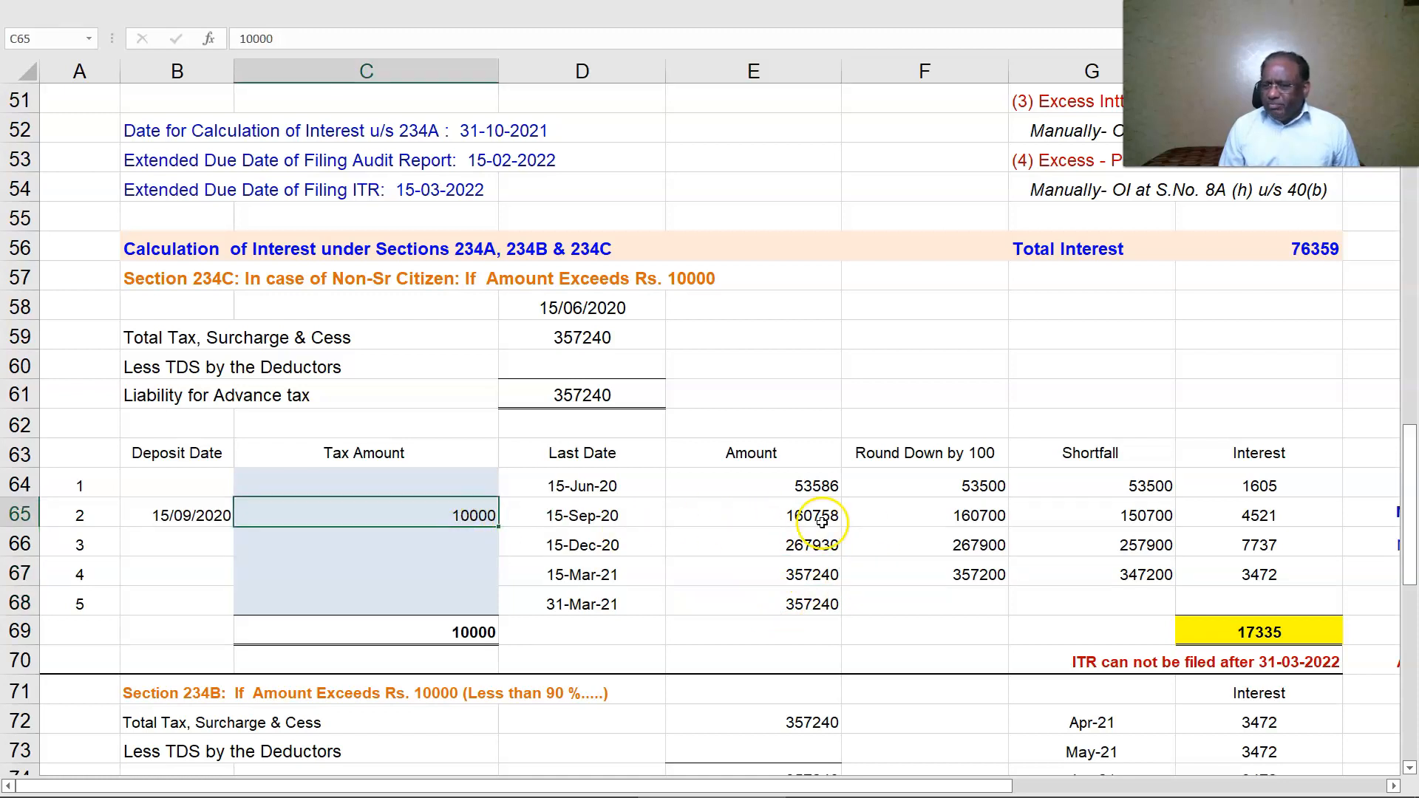
{"action": "scroll", "coordinate": [1121, 438], "scroll_direction": "down", "scroll_amount": 3}
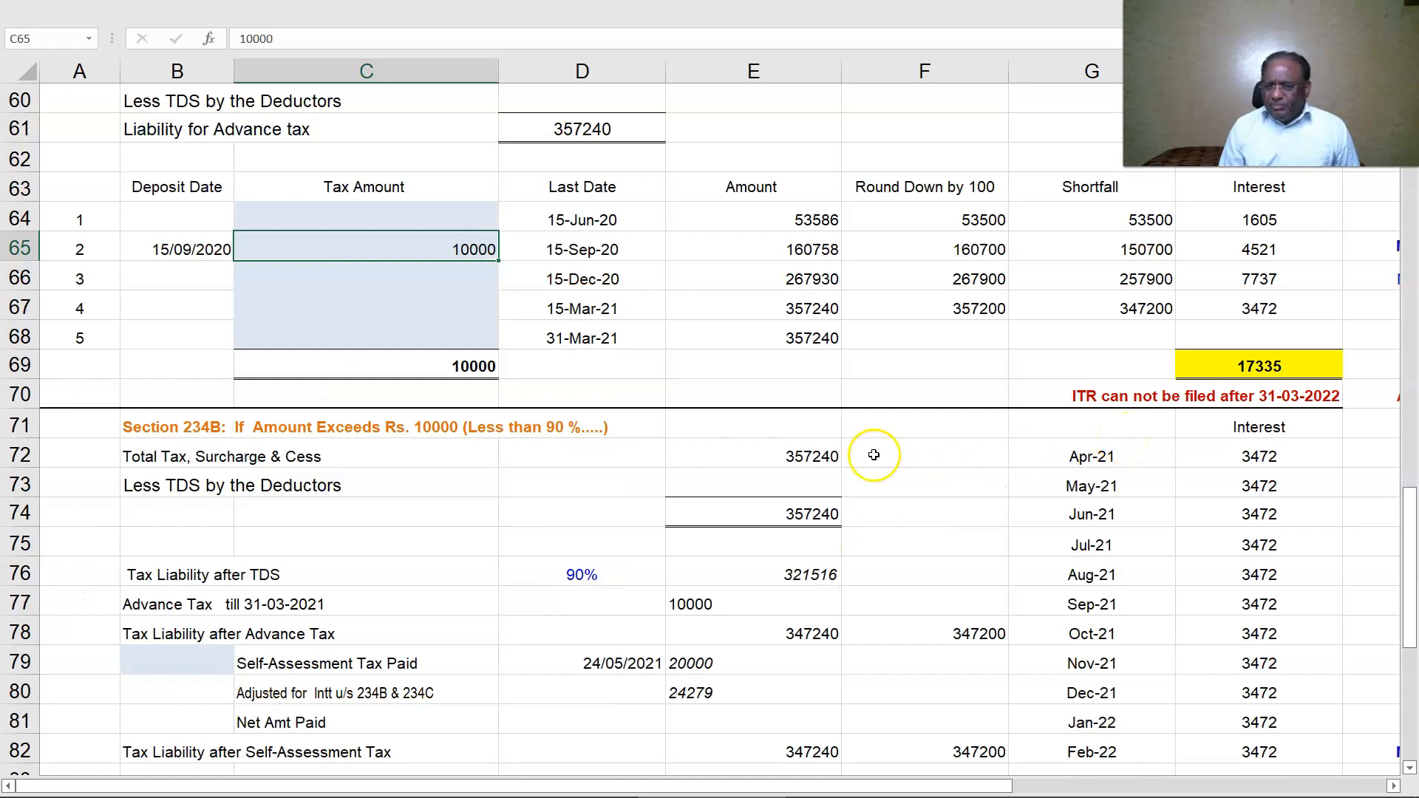
{"action": "left_click", "coordinate": [789, 456]}
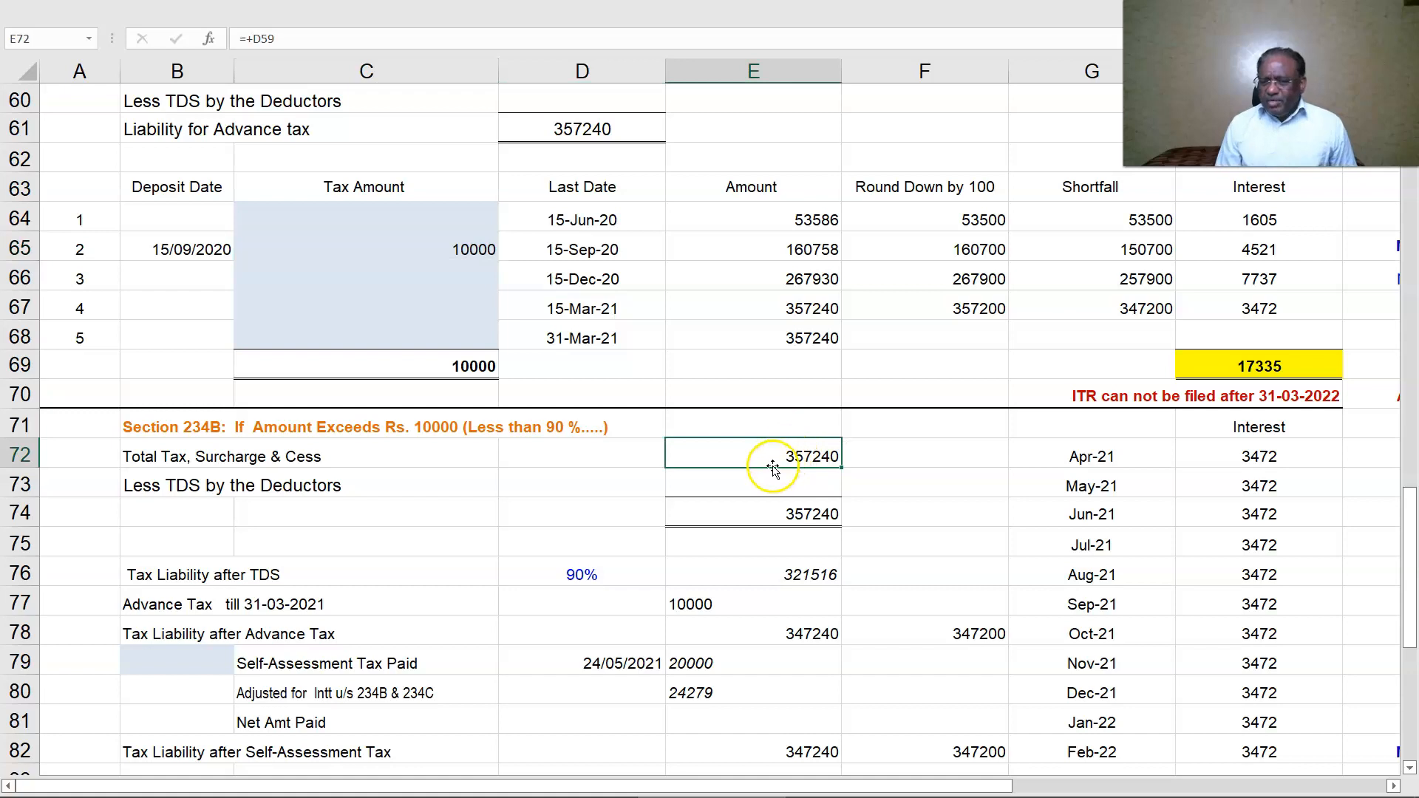
{"action": "left_click", "coordinate": [750, 597]}
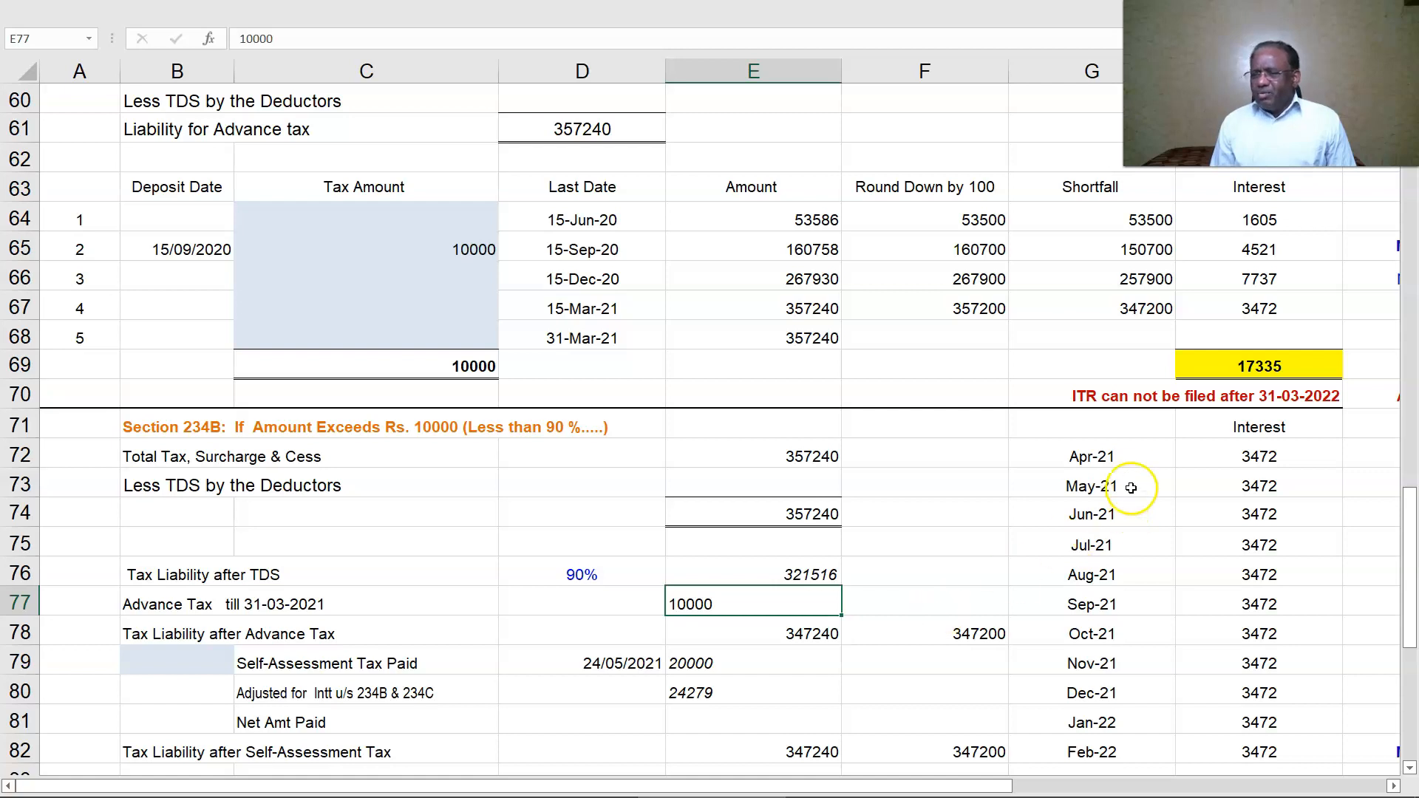
{"action": "scroll", "coordinate": [1224, 493], "scroll_direction": "down", "scroll_amount": 1}
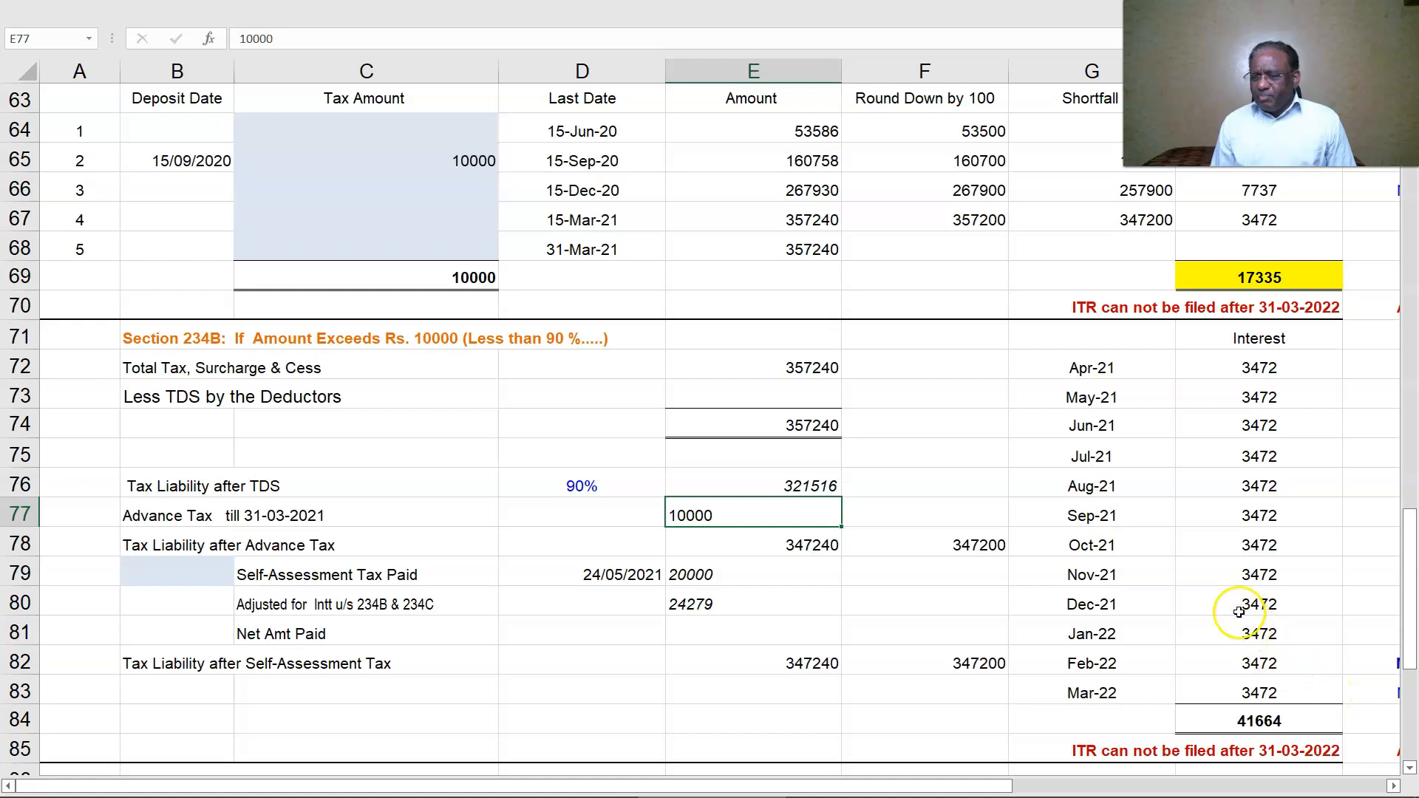
{"action": "scroll", "coordinate": [1261, 517], "scroll_direction": "down", "scroll_amount": 5}
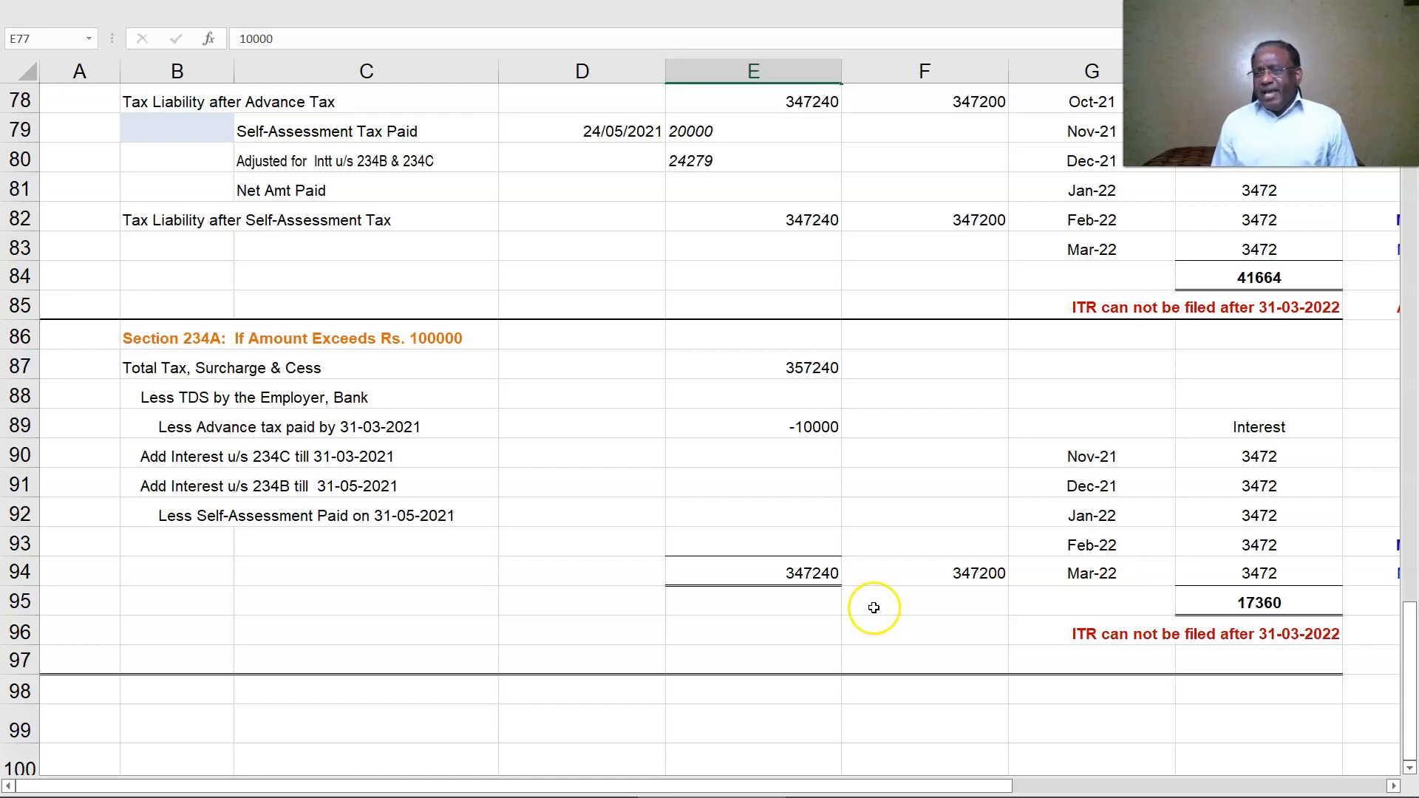
{"action": "scroll", "coordinate": [876, 610], "scroll_direction": "up", "scroll_amount": 15}
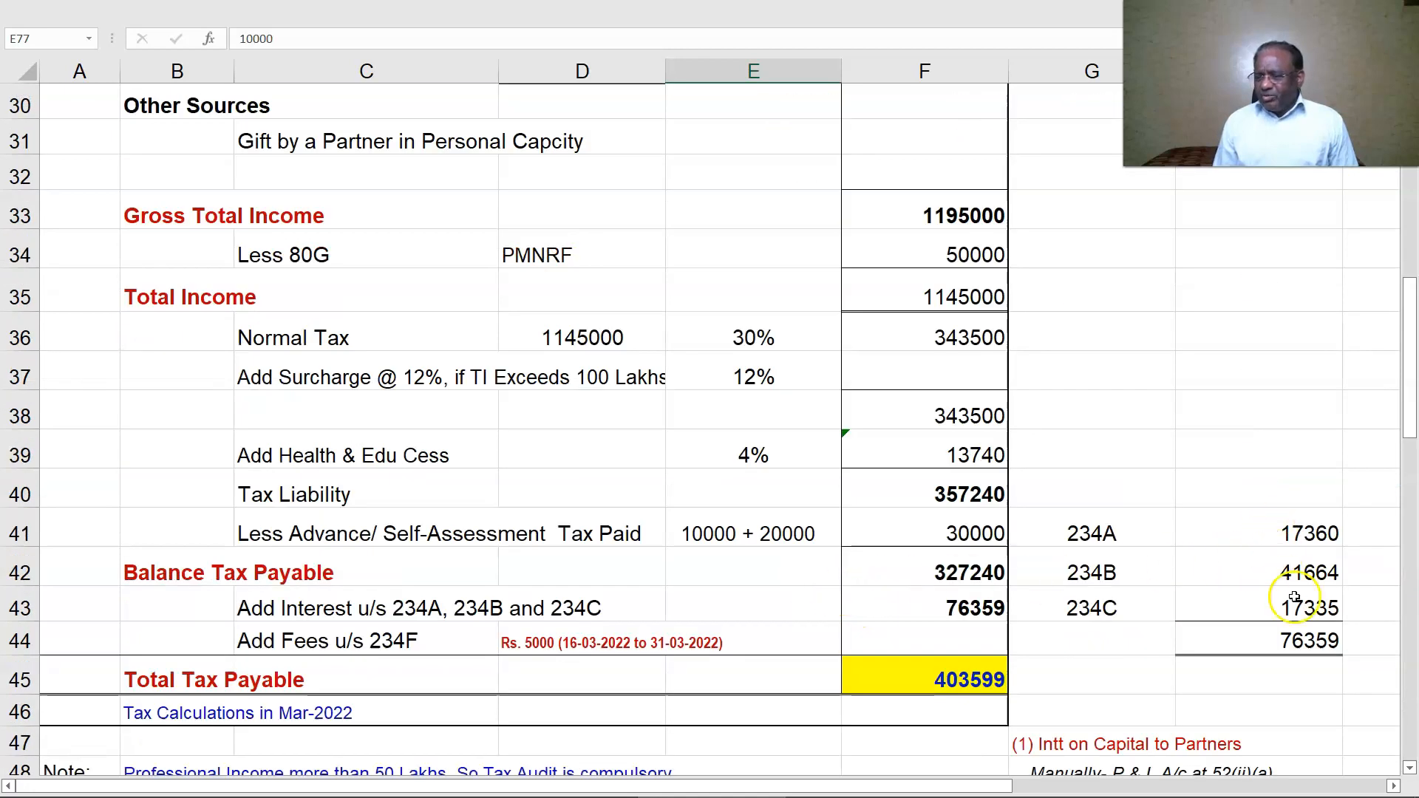